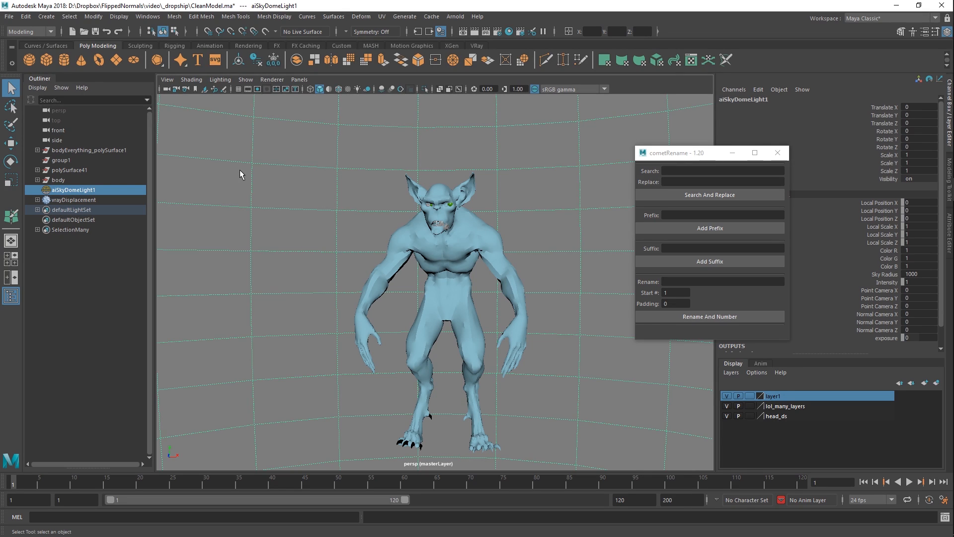
# Select the creature's body mesh and examine its wireframe around the torso, head and face.
pyautogui.click(502, 267)
pyautogui.keyDown('alt'); pyautogui.moveTo(502, 267); pyautogui.dragTo(477, 273); pyautogui.keyUp('alt')
pyautogui.keyDown('alt'); pyautogui.moveTo(447, 274); pyautogui.dragTo(503, 271, button='right'); pyautogui.keyUp('alt')
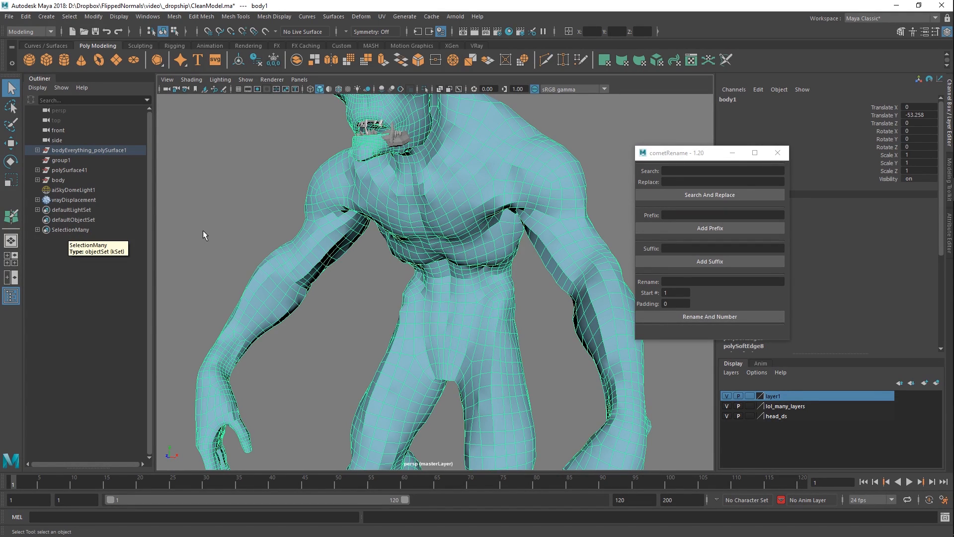
pyautogui.keyDown('alt'); pyautogui.moveTo(477, 221); pyautogui.dragTo(399, 211, button='right'); pyautogui.keyUp('alt')
pyautogui.keyDown('alt'); pyautogui.moveTo(398, 212); pyautogui.dragTo(423, 358, button='middle'); pyautogui.keyUp('alt')
pyautogui.keyDown('alt'); pyautogui.moveTo(423, 358); pyautogui.dragTo(539, 411, button='right'); pyautogui.keyUp('alt')
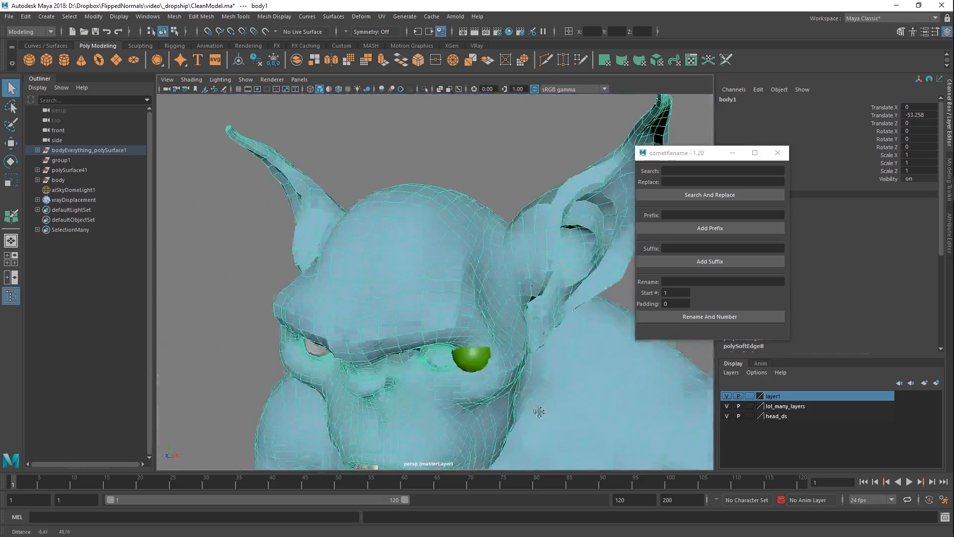
pyautogui.keyDown('alt'); pyautogui.moveTo(539, 411); pyautogui.dragTo(447, 278); pyautogui.keyUp('alt')
pyautogui.moveTo(447, 278)
pyautogui.keyDown('alt'); pyautogui.mouseDown(button='right')
pyautogui.moveTo(482, 277)
pyautogui.moveTo(437, 265)
pyautogui.mouseUp(button='right'); pyautogui.keyUp('alt')
pyautogui.keyDown('alt'); pyautogui.moveTo(438, 264); pyautogui.dragTo(431, 254); pyautogui.keyUp('alt')
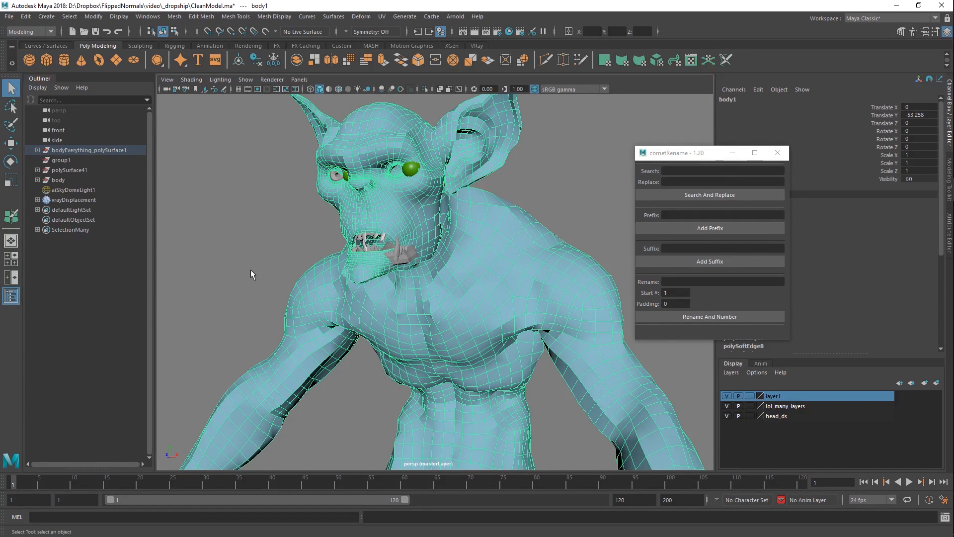
pyautogui.scroll(-5, 320, 266)
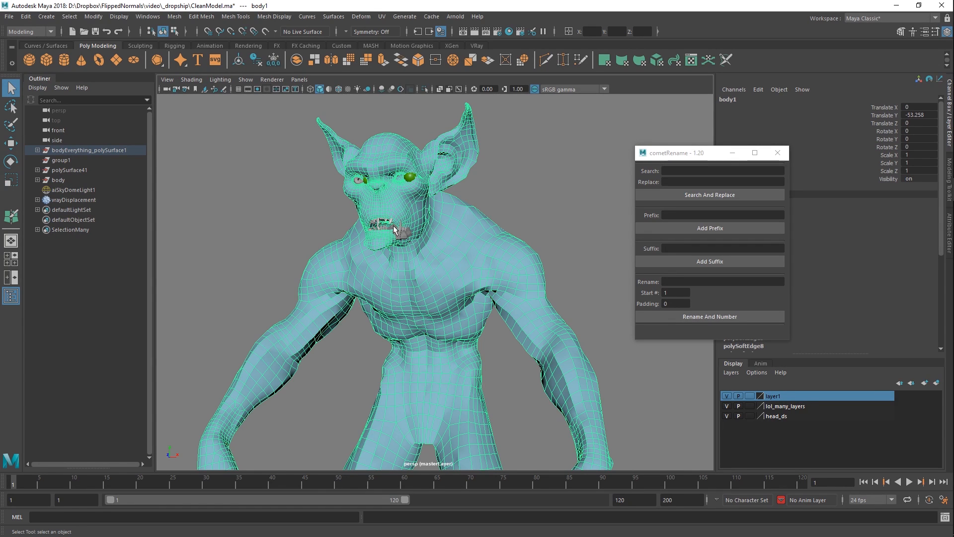
pyautogui.keyDown('alt'); pyautogui.moveTo(433, 251); pyautogui.dragTo(408, 253); pyautogui.keyUp('alt')
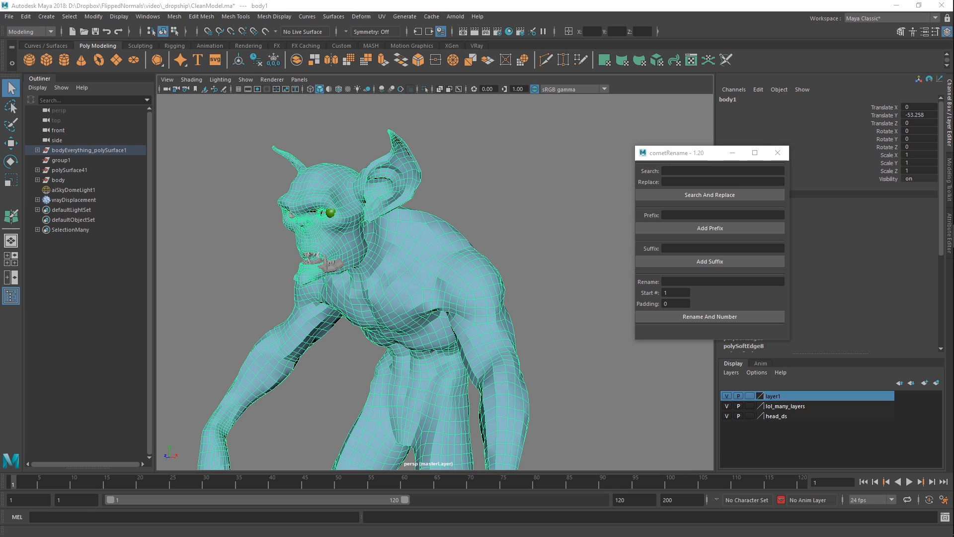
# Render the creature's upper body in the perspective view with the Arnold Renderer and close the render.
pyautogui.click(482, 217)
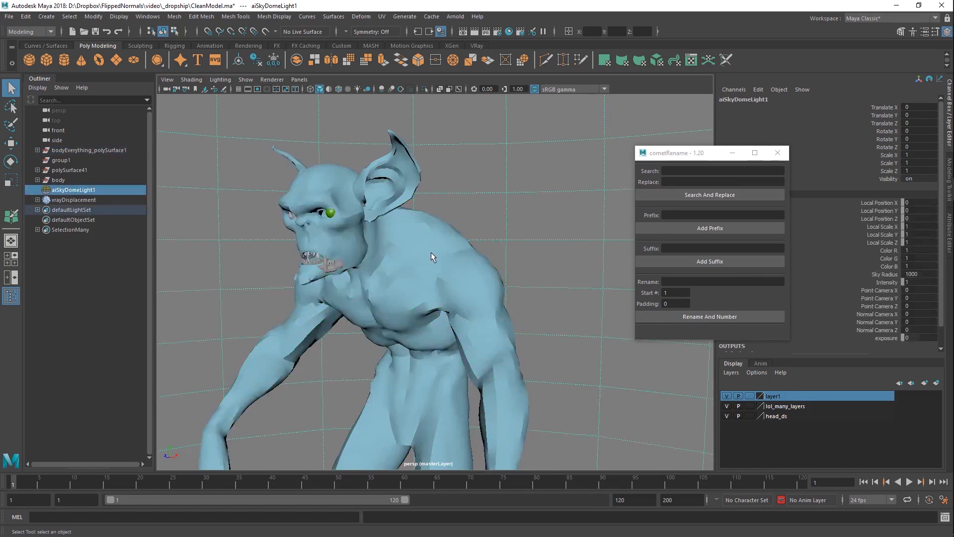
pyautogui.click(432, 253)
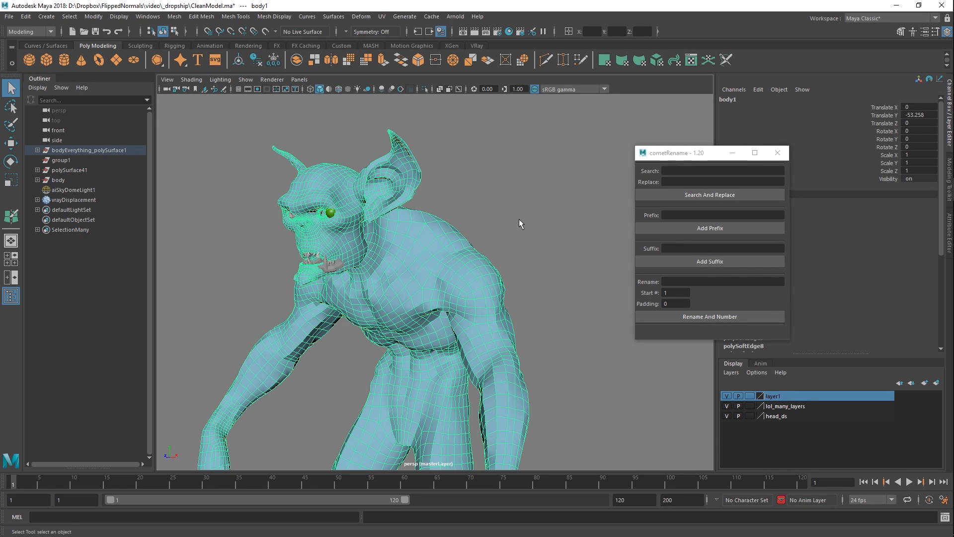
pyautogui.keyDown('alt'); pyautogui.moveTo(518, 221); pyautogui.dragTo(494, 219); pyautogui.keyUp('alt')
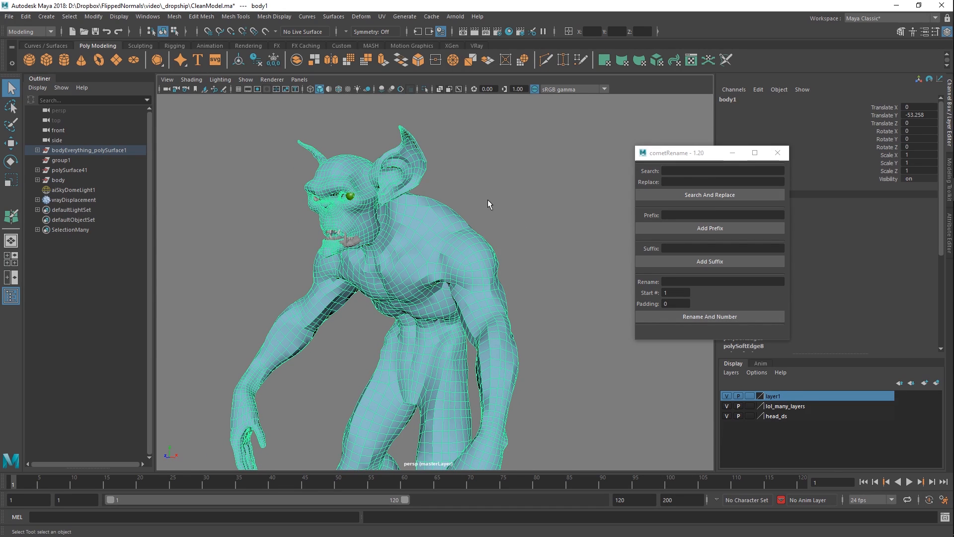
pyautogui.keyDown('alt'); pyautogui.moveTo(488, 199); pyautogui.dragTo(502, 177, button='middle'); pyautogui.keyUp('alt')
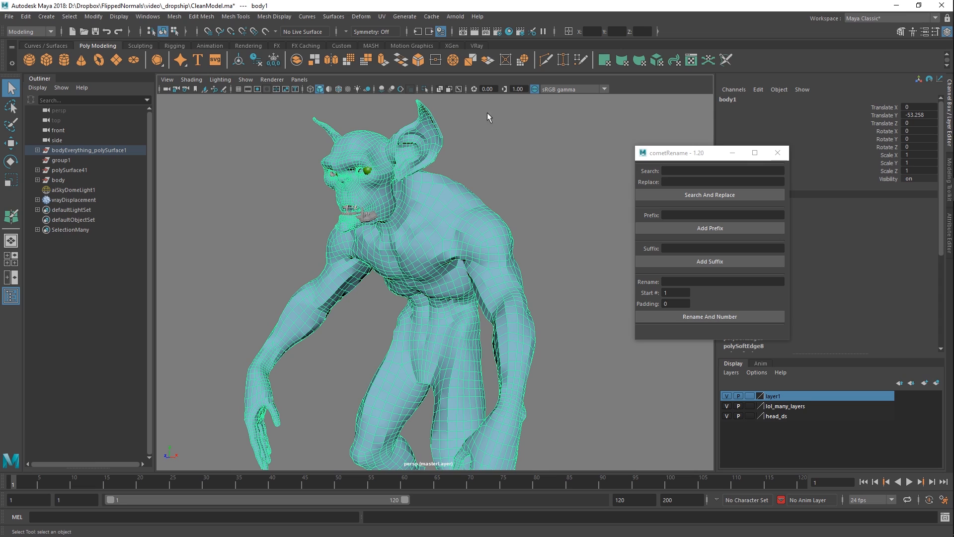
pyautogui.click(475, 31)
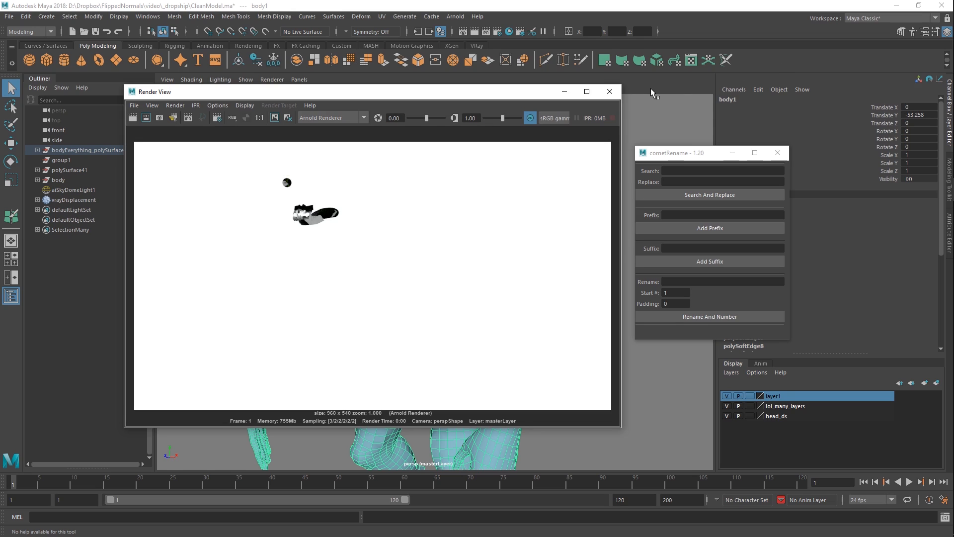
pyautogui.click(609, 92)
# Move the rename window aside and show the Render Stats attributes of the body mesh.
pyautogui.moveTo(735, 159); pyautogui.dragTo(684, 354)
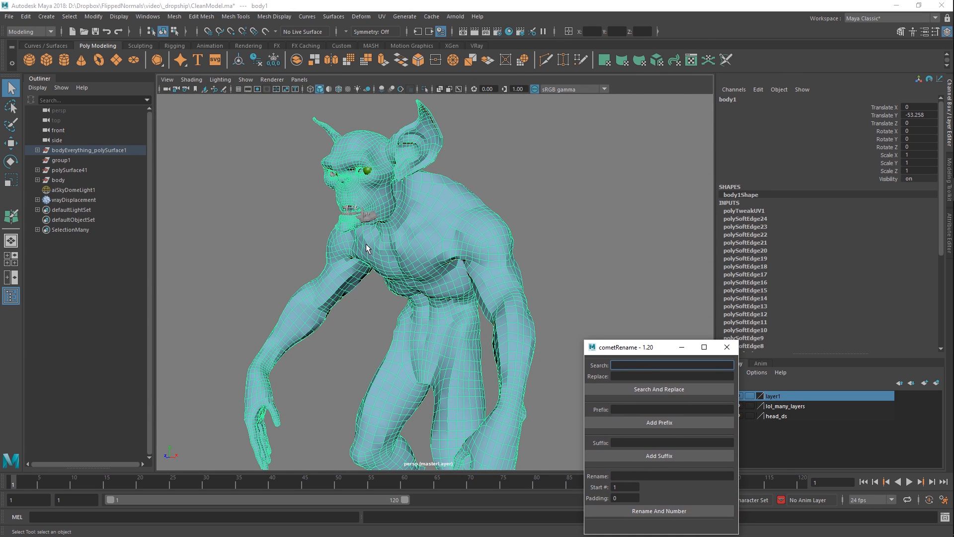
pyautogui.hotkey('ctrl', 'a')
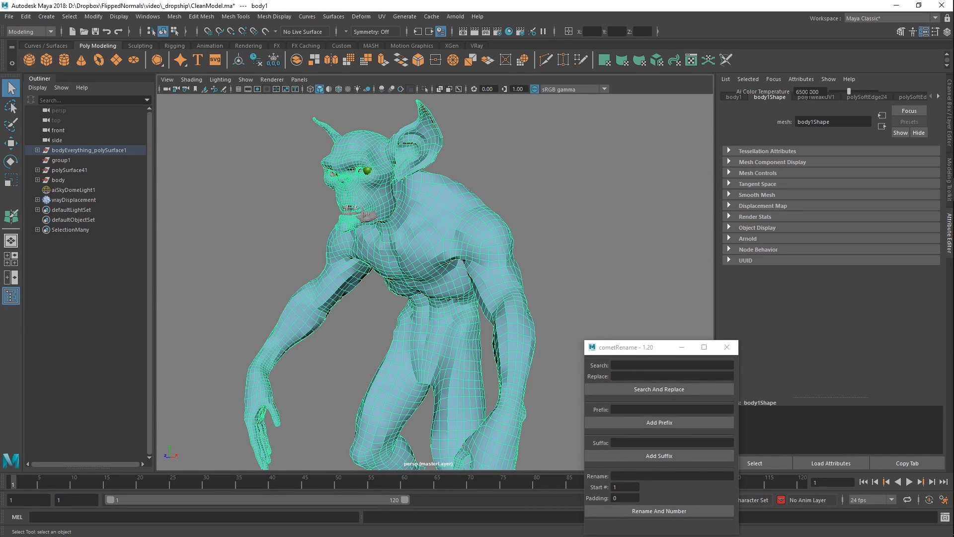
pyautogui.click(774, 217)
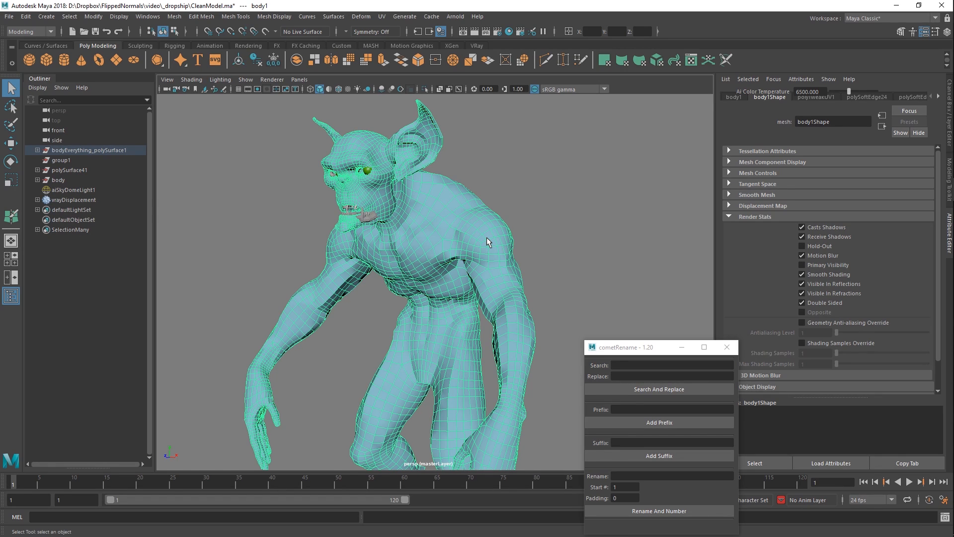
# Select all the creature's meshes and display their Render attributes in the Attribute Spread Sheet.
pyautogui.click(148, 16)
pyautogui.moveTo(187, 82)
pyautogui.moveTo(193, 54)
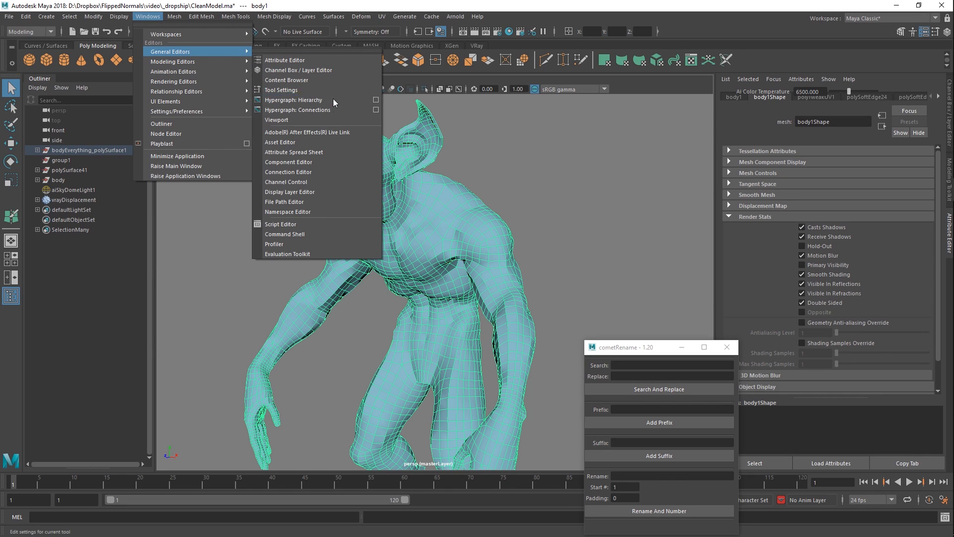
pyautogui.click(317, 152)
pyautogui.moveTo(290, 173); pyautogui.dragTo(681, 461)
pyautogui.moveTo(278, 96); pyautogui.dragTo(757, 143)
pyautogui.moveTo(276, 141); pyautogui.dragTo(566, 436)
pyautogui.moveTo(761, 142); pyautogui.dragTo(635, 138)
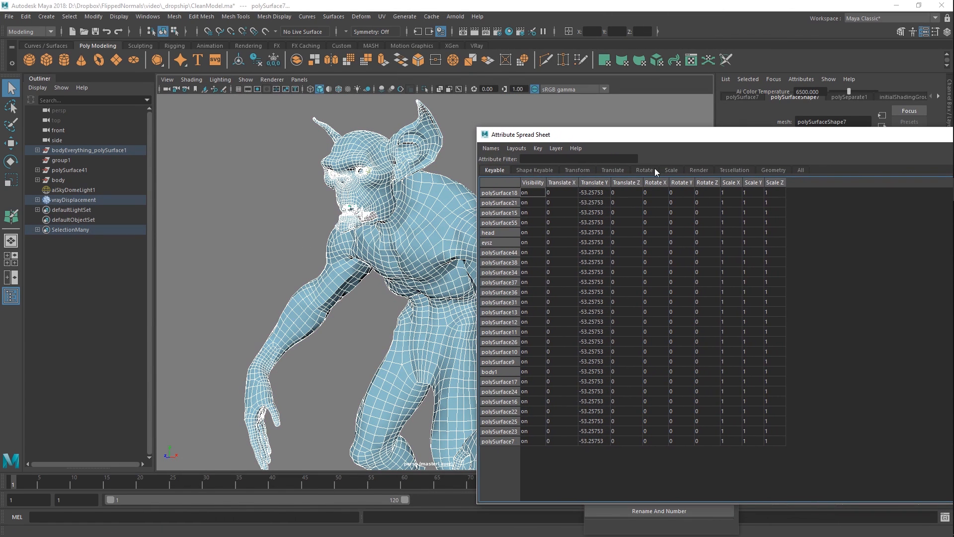
pyautogui.click(698, 170)
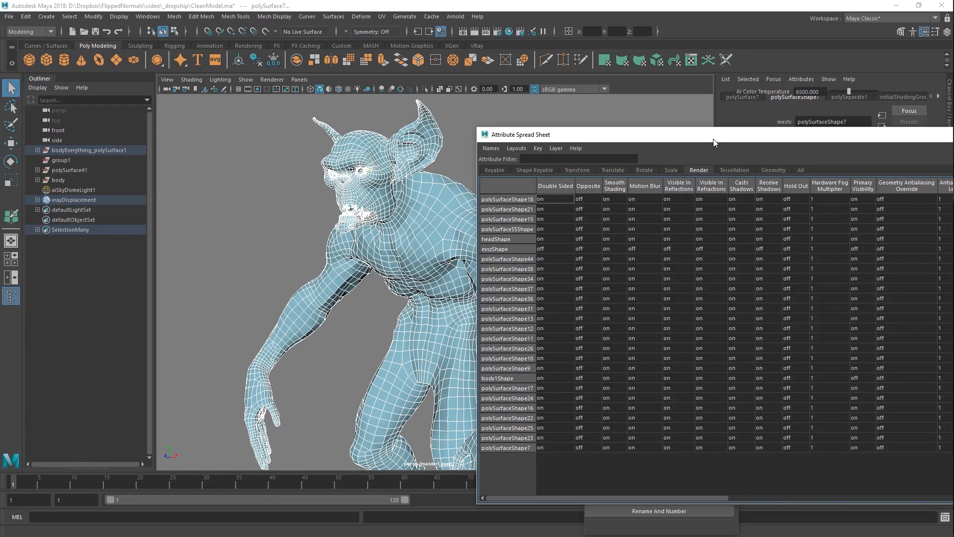
pyautogui.moveTo(714, 138); pyautogui.dragTo(624, 134)
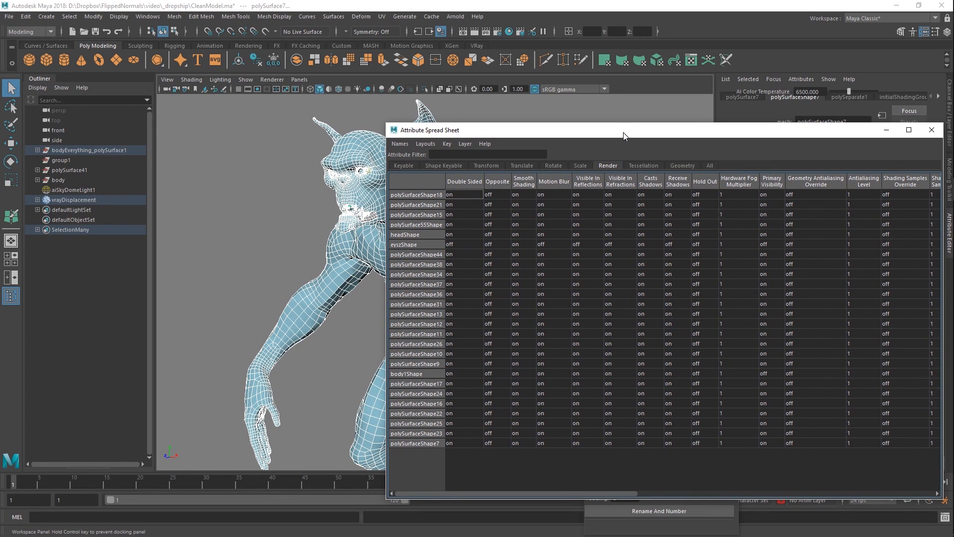
# Toggle Visible In Reflections and Motion Blur off and back on for all listed shapes, and close the Attribute Spread Sheet.
pyautogui.click(589, 183)
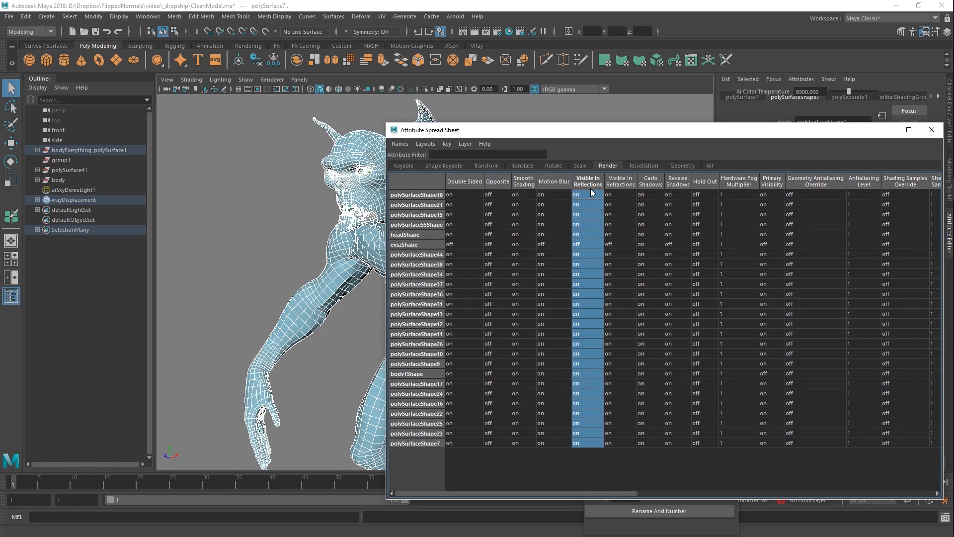
pyautogui.write('0')
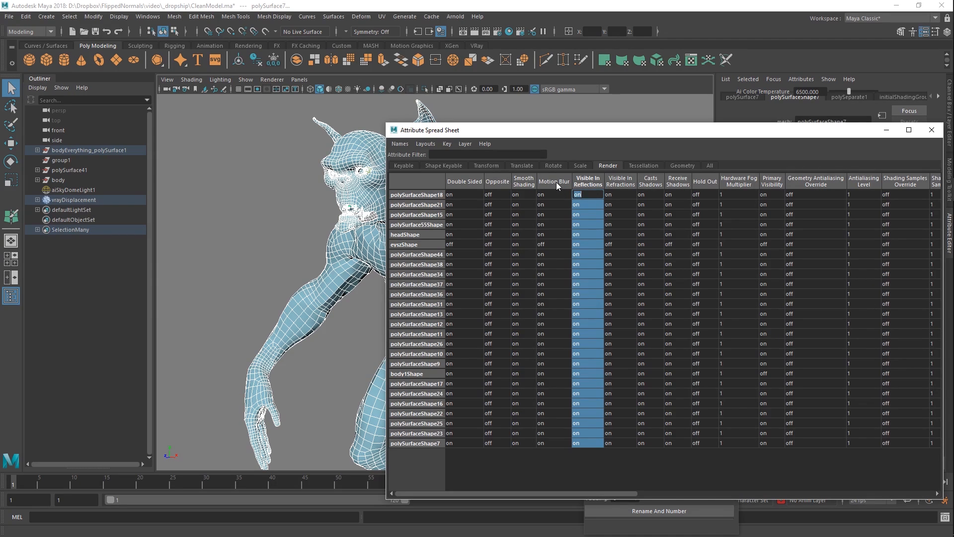
pyautogui.click(556, 179)
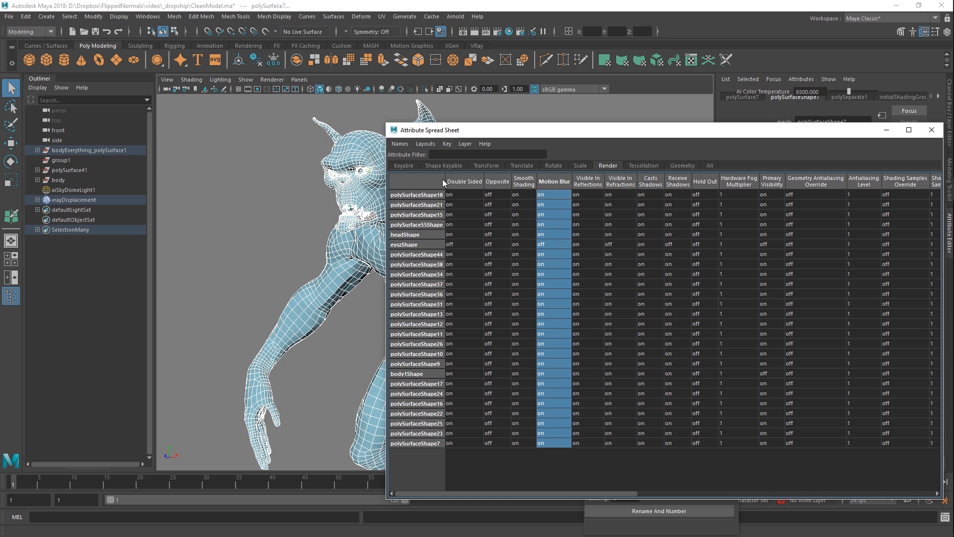
pyautogui.write('0')
pyautogui.press('Return')
pyautogui.write('on')
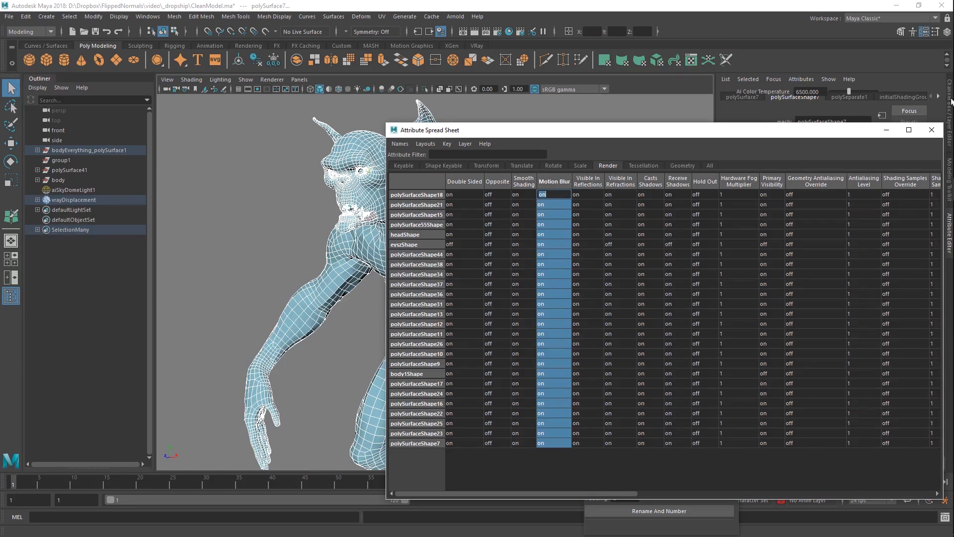
pyautogui.click(932, 130)
pyautogui.click(148, 16)
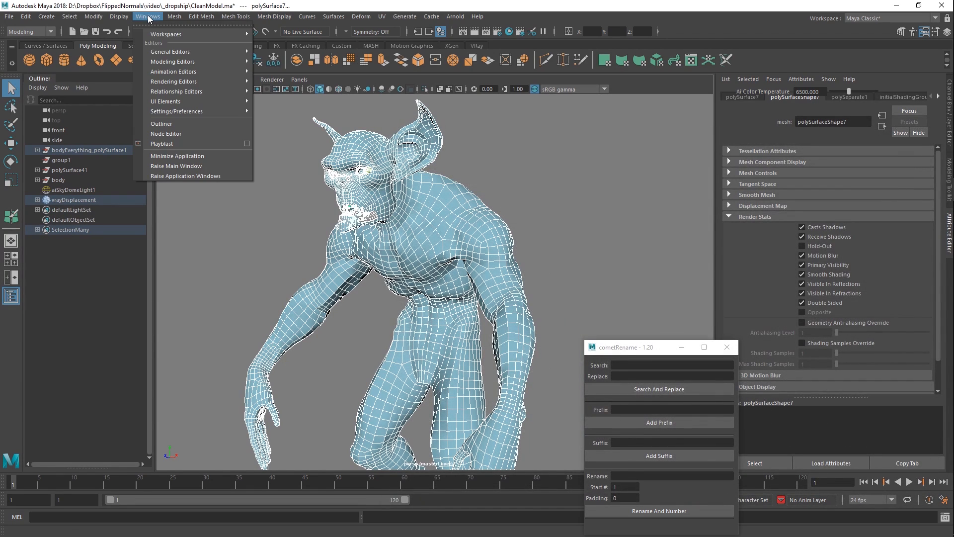
pyautogui.moveTo(199, 52)
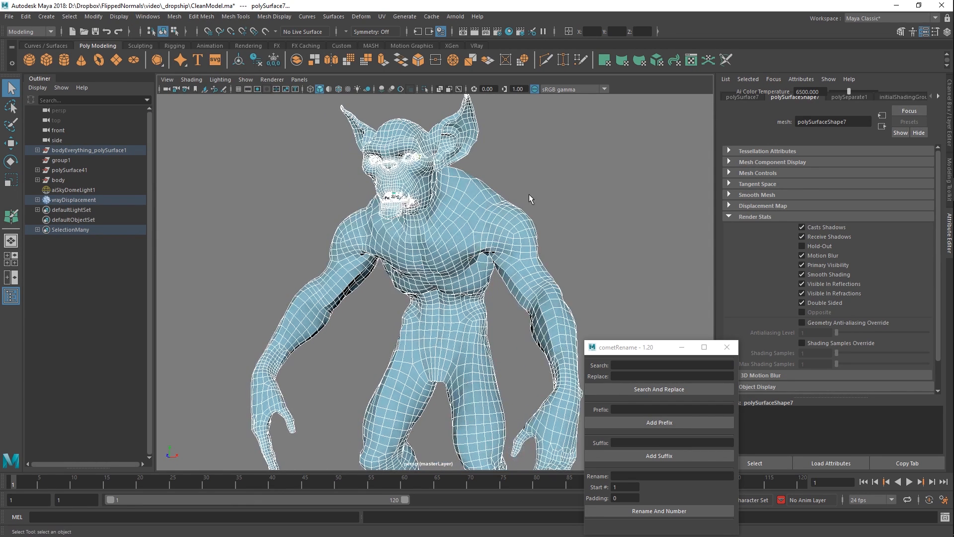
# Try setting the body mesh's Translate Y to 0, and undo the change.
pyautogui.click(393, 204)
pyautogui.keyDown('alt'); pyautogui.moveTo(393, 201); pyautogui.dragTo(433, 221, button='right'); pyautogui.keyUp('alt')
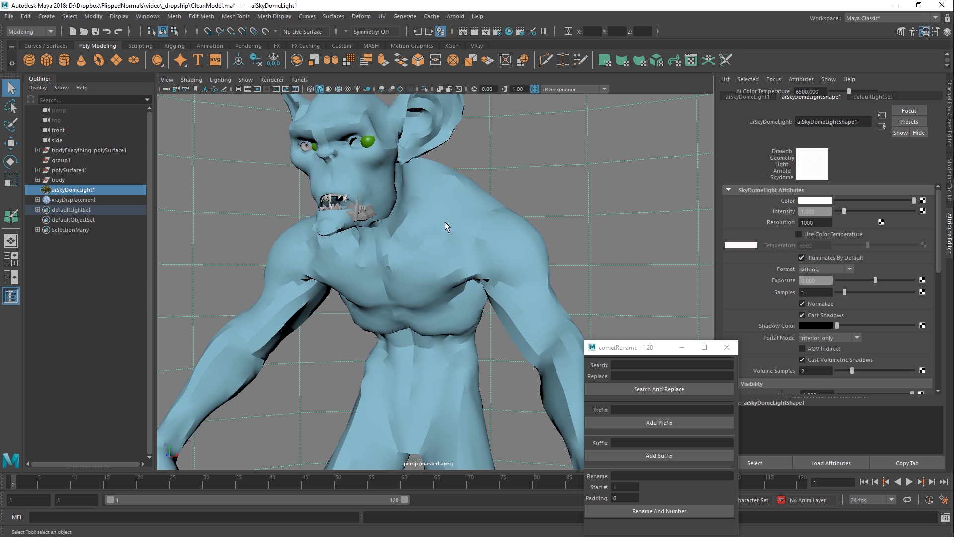
pyautogui.keyDown('alt'); pyautogui.moveTo(409, 224); pyautogui.dragTo(450, 225); pyautogui.keyUp('alt')
pyautogui.keyDown('alt'); pyautogui.moveTo(437, 224); pyautogui.dragTo(500, 259, button='right'); pyautogui.keyUp('alt')
pyautogui.keyDown('alt'); pyautogui.moveTo(457, 213); pyautogui.dragTo(463, 261, button='middle'); pyautogui.keyUp('alt')
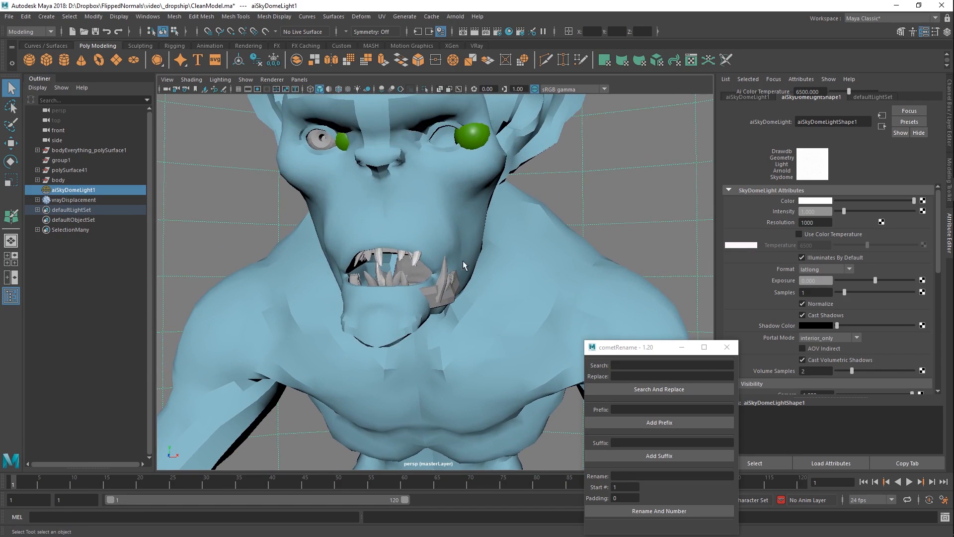
pyautogui.keyDown('alt'); pyautogui.moveTo(452, 292); pyautogui.dragTo(453, 268); pyautogui.keyUp('alt')
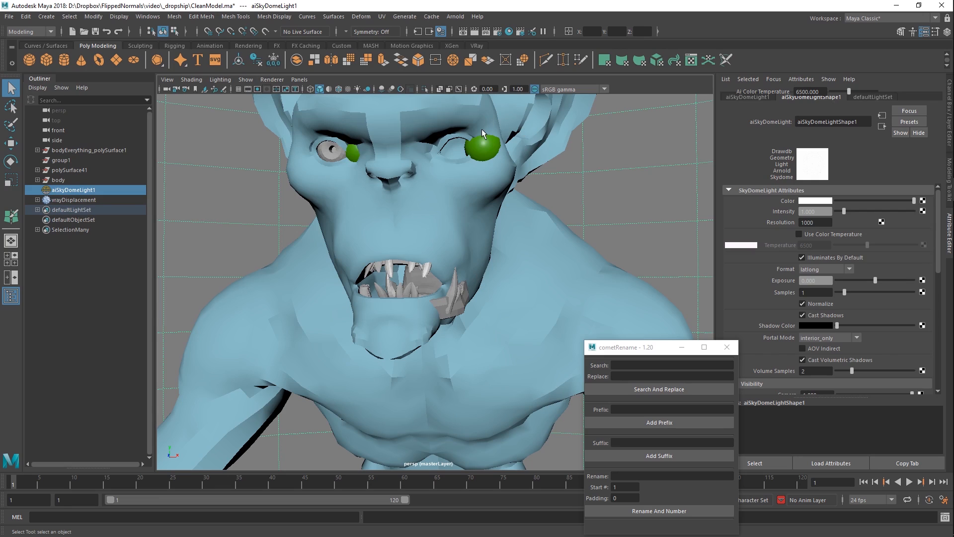
pyautogui.click(481, 162)
pyautogui.click(476, 205)
pyautogui.hotkey('ctrl', 'a')
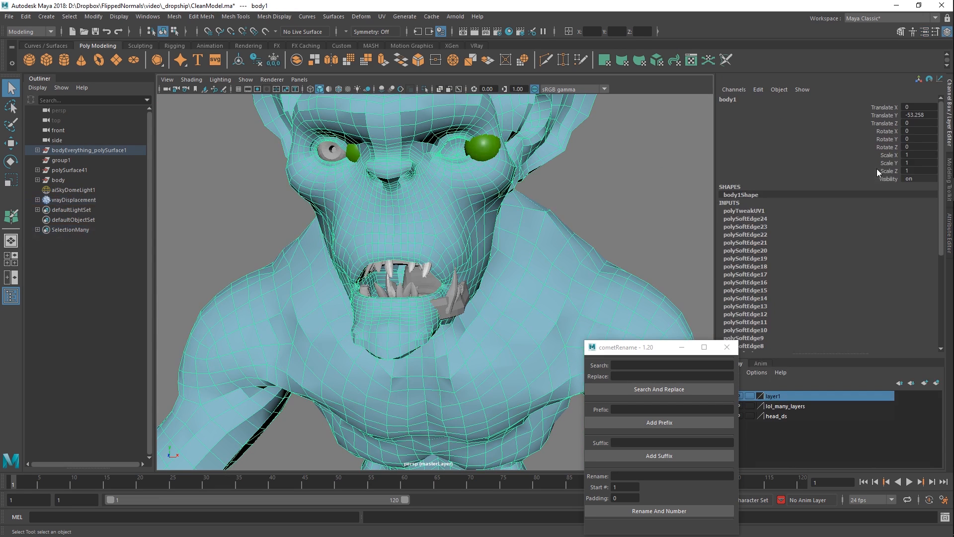
pyautogui.doubleClick(917, 116)
pyautogui.write('0')
pyautogui.press('Return')
pyautogui.keyDown('alt'); pyautogui.moveTo(467, 231); pyautogui.dragTo(351, 123, button='right'); pyautogui.keyUp('alt')
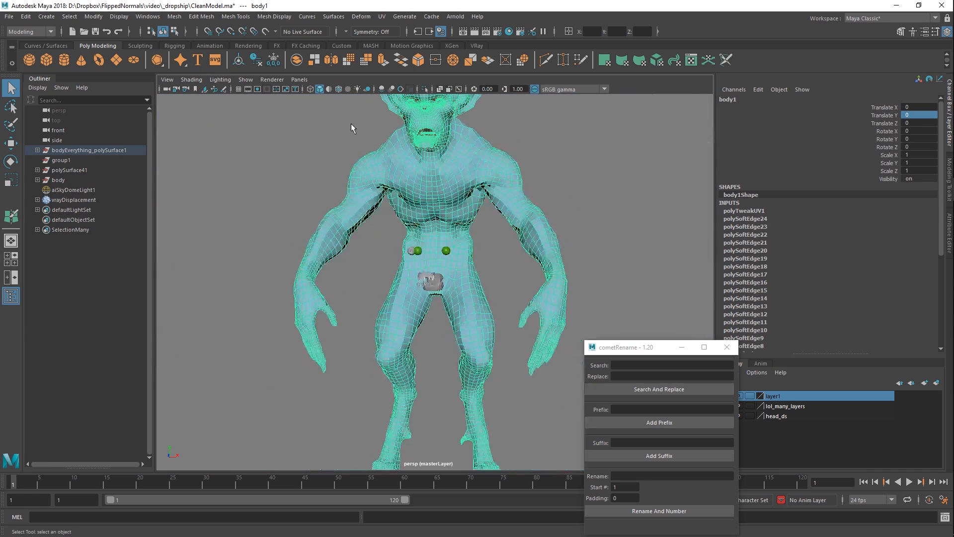
pyautogui.keyDown('alt'); pyautogui.moveTo(454, 152); pyautogui.dragTo(437, 220, button='middle'); pyautogui.keyUp('alt')
pyautogui.hotkey('ctrl', 'z')
# Check the transform values of the bodyEverything_polySurface1 group, the body mesh and the lower teeth mesh.
pyautogui.keyDown('alt'); pyautogui.moveTo(437, 316); pyautogui.dragTo(431, 271, button='middle'); pyautogui.keyUp('alt')
pyautogui.scroll(5, 432, 274)
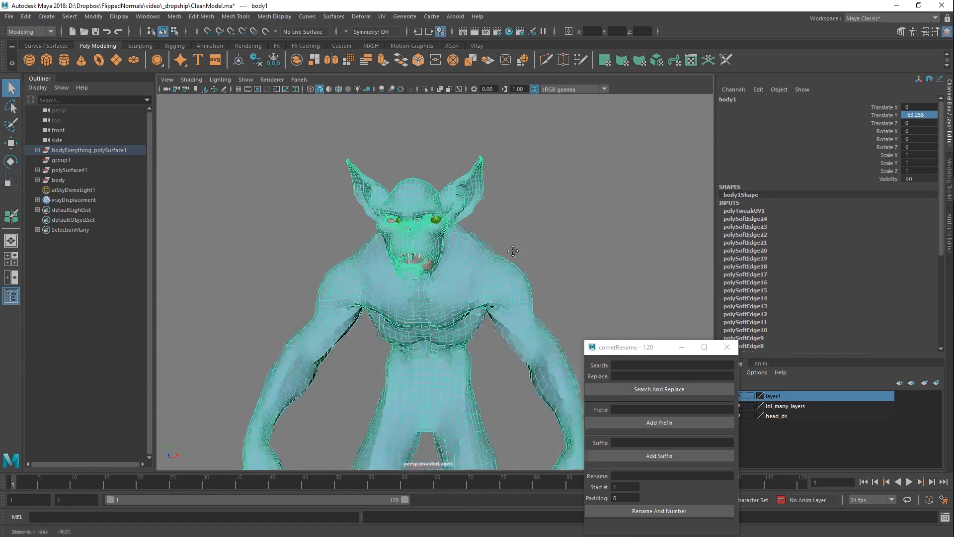
pyautogui.click(82, 150)
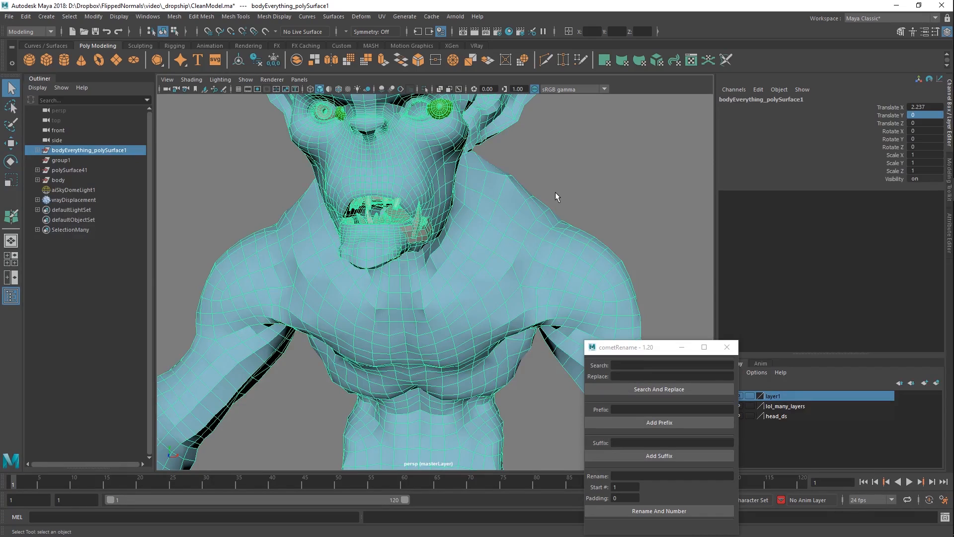
pyautogui.click(482, 223)
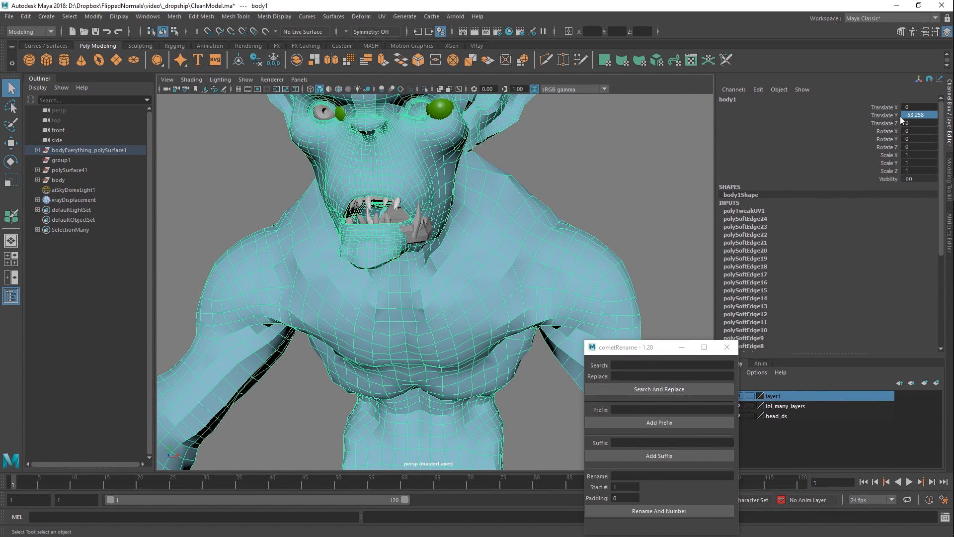
pyautogui.click(411, 230)
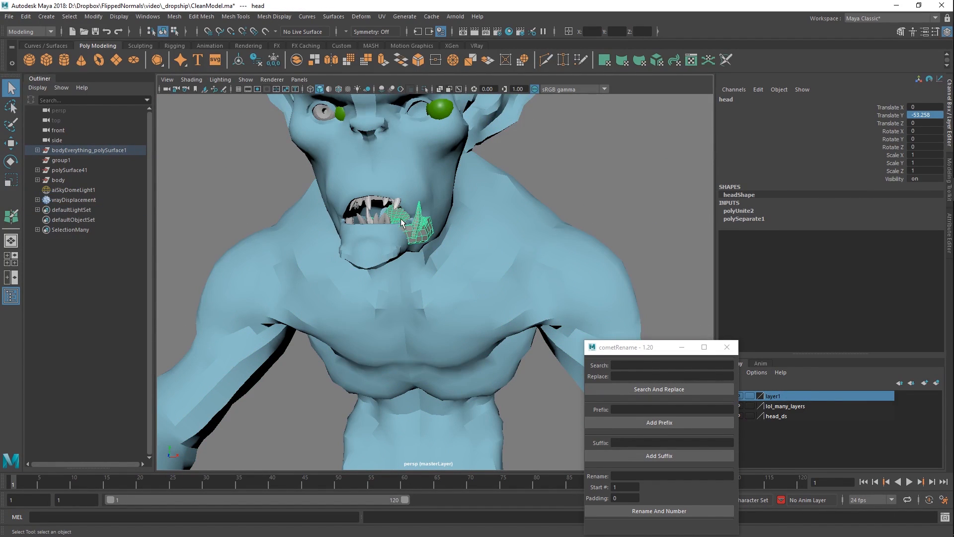
# Select all the creature's meshes and set their Translate X, Y, Z and Rotate X, Y to 0.
pyautogui.scroll(-10, 460, 230)
pyautogui.click(457, 279)
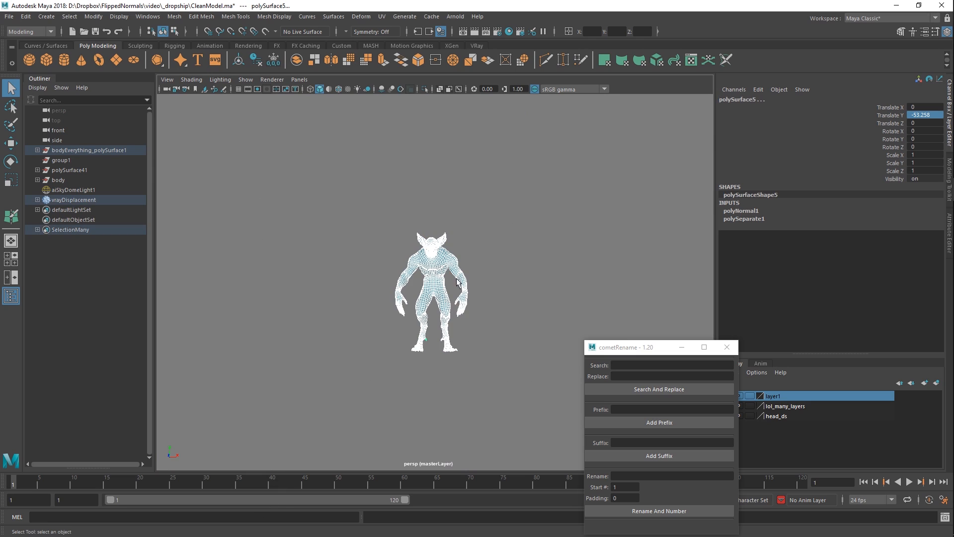
pyautogui.moveTo(916, 106); pyautogui.dragTo(911, 139)
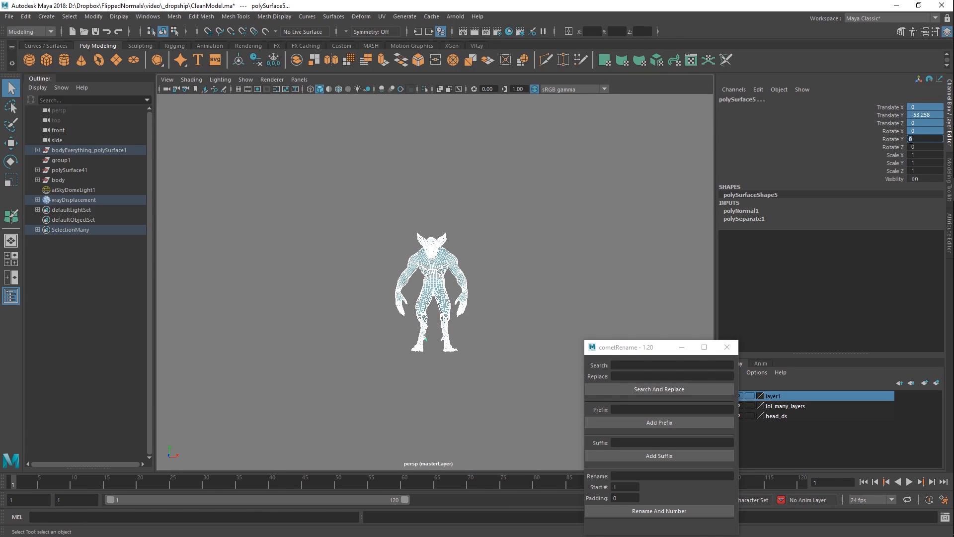
pyautogui.write('0')
pyautogui.press('Return')
pyautogui.scroll(8, 474, 222)
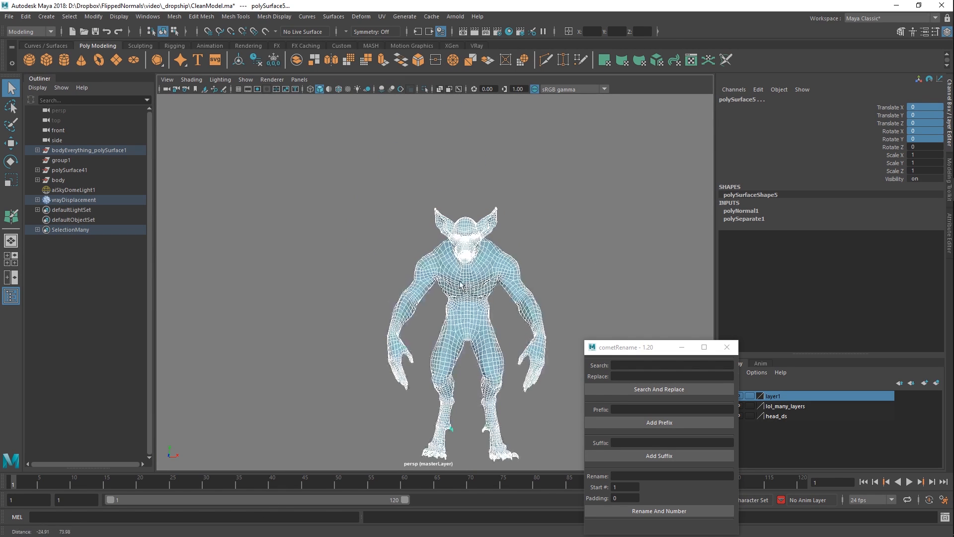
# Select the lower teeth mesh and the eyes mesh in the viewport and check their transform values.
pyautogui.scroll(5, 501, 246)
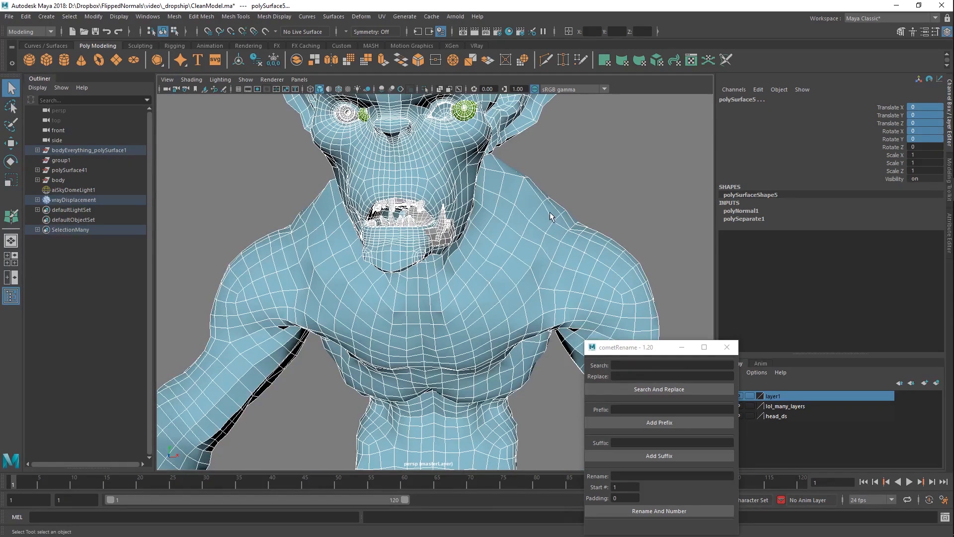
pyautogui.click(453, 237)
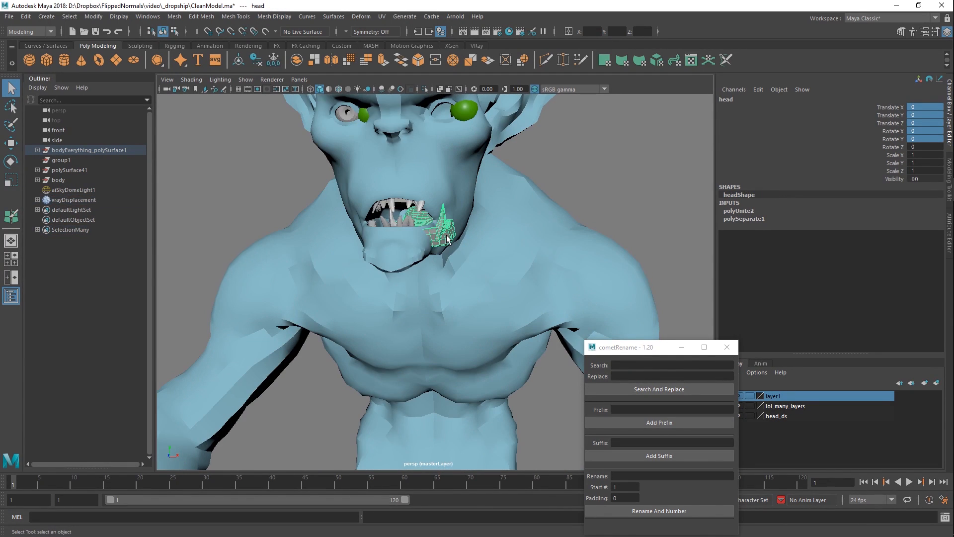
pyautogui.keyDown('alt'); pyautogui.moveTo(476, 180); pyautogui.dragTo(480, 215, button='middle'); pyautogui.keyUp('alt')
pyautogui.click(470, 145)
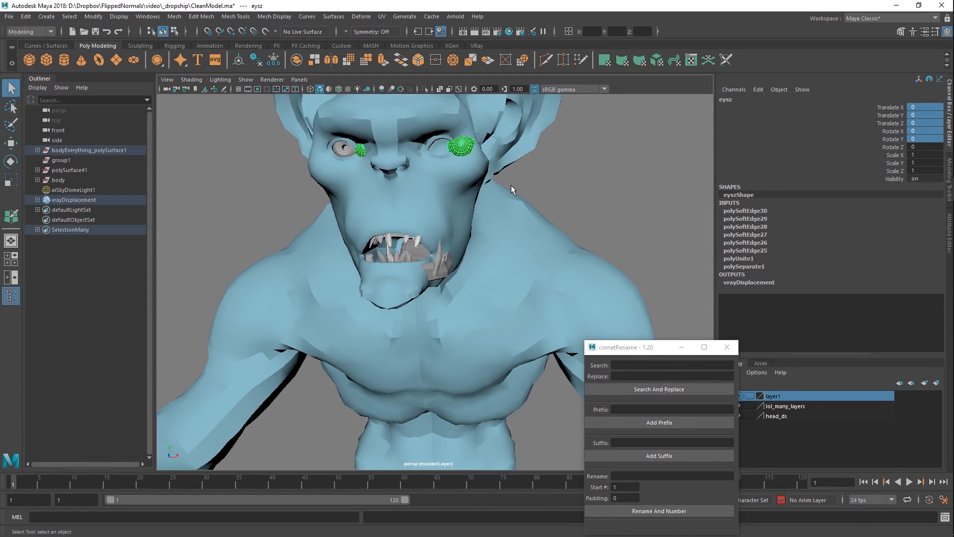
pyautogui.scroll(-5, 508, 190)
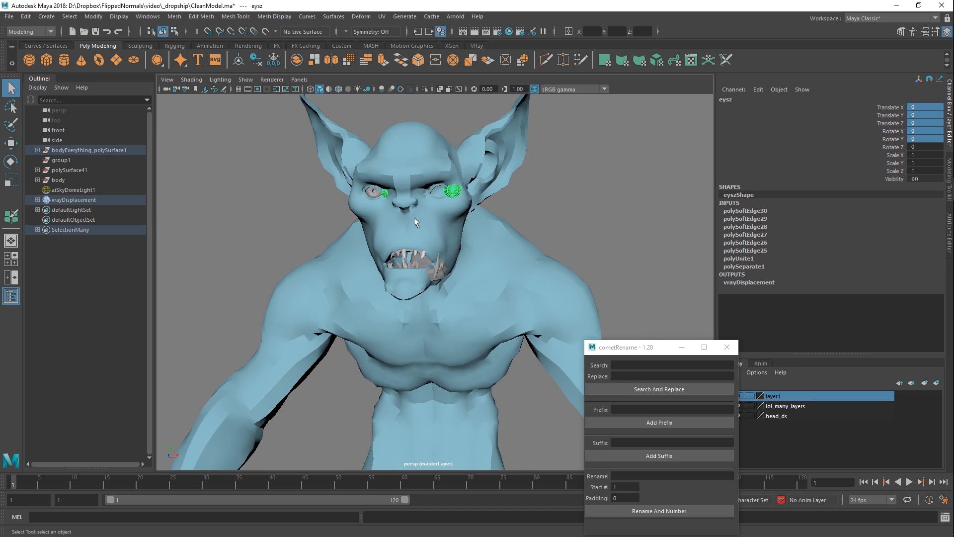
pyautogui.click(438, 209)
pyautogui.click(449, 189)
# Examine how the eyes mesh and its pivot line up with the creature's eye sockets and whole figure.
pyautogui.keyDown('alt'); pyautogui.moveTo(437, 196); pyautogui.dragTo(434, 202); pyautogui.keyUp('alt')
pyautogui.press('w')
pyautogui.scroll(-5, 462, 239)
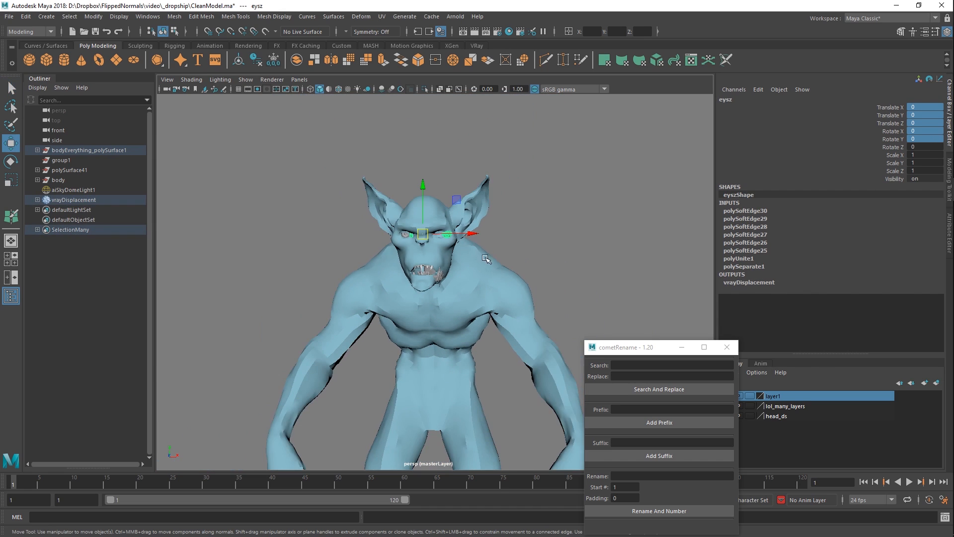
pyautogui.scroll(5, 463, 239)
pyautogui.keyDown('alt'); pyautogui.moveTo(449, 194); pyautogui.dragTo(447, 217, button='middle'); pyautogui.keyUp('alt')
pyautogui.keyDown('alt'); pyautogui.moveTo(447, 217); pyautogui.dragTo(491, 217, button='right'); pyautogui.keyUp('alt')
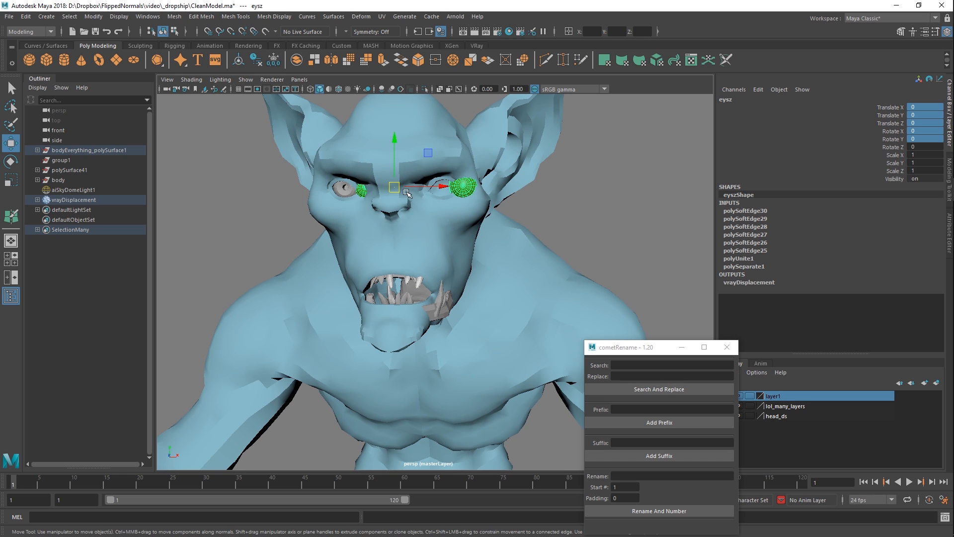
pyautogui.keyDown('alt'); pyautogui.moveTo(450, 197); pyautogui.dragTo(483, 245, button='right'); pyautogui.keyUp('alt')
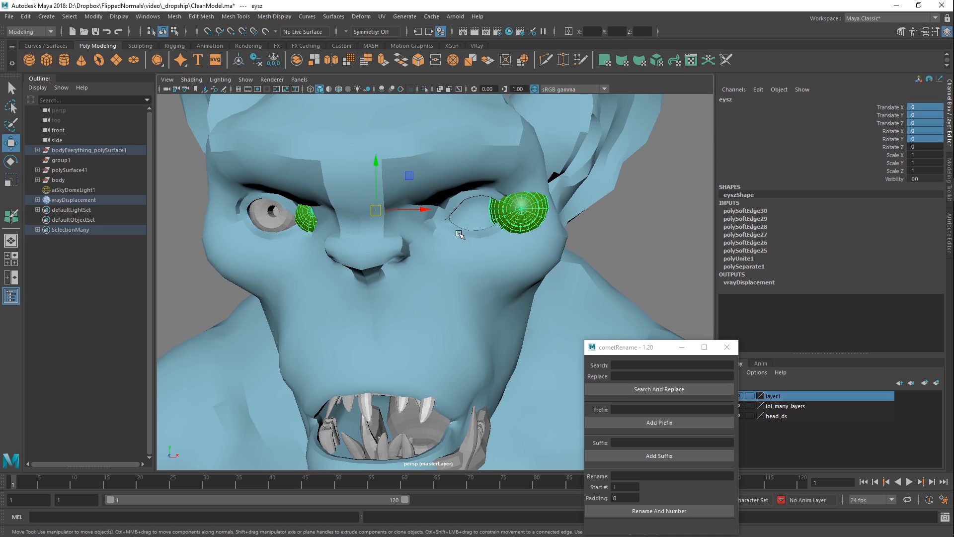
pyautogui.scroll(-3, 464, 236)
pyautogui.press('space')
pyautogui.moveTo(468, 240)
pyautogui.mouseDown()
pyautogui.moveTo(506, 245)
pyautogui.moveTo(466, 243)
pyautogui.mouseUp()
pyautogui.scroll(-6, 463, 251)
pyautogui.scroll(-4, 467, 288)
pyautogui.keyDown('alt'); pyautogui.moveTo(469, 294); pyautogui.dragTo(471, 281, button='middle'); pyautogui.keyUp('alt')
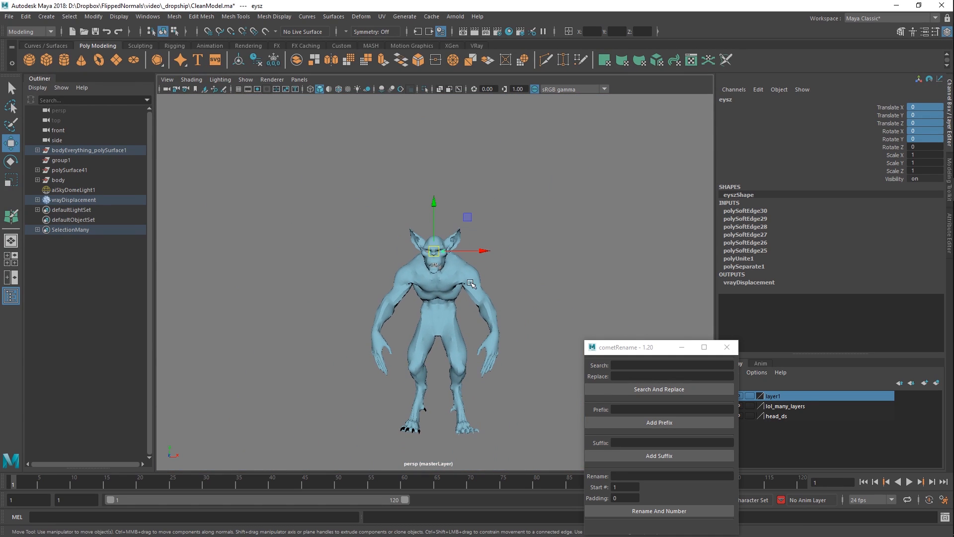
# Select the body mesh and show the grid in the perspective view.
pyautogui.click(447, 298)
pyautogui.click(237, 89)
pyautogui.keyDown('alt'); pyautogui.moveTo(478, 338); pyautogui.dragTo(480, 279, button='middle'); pyautogui.keyUp('alt')
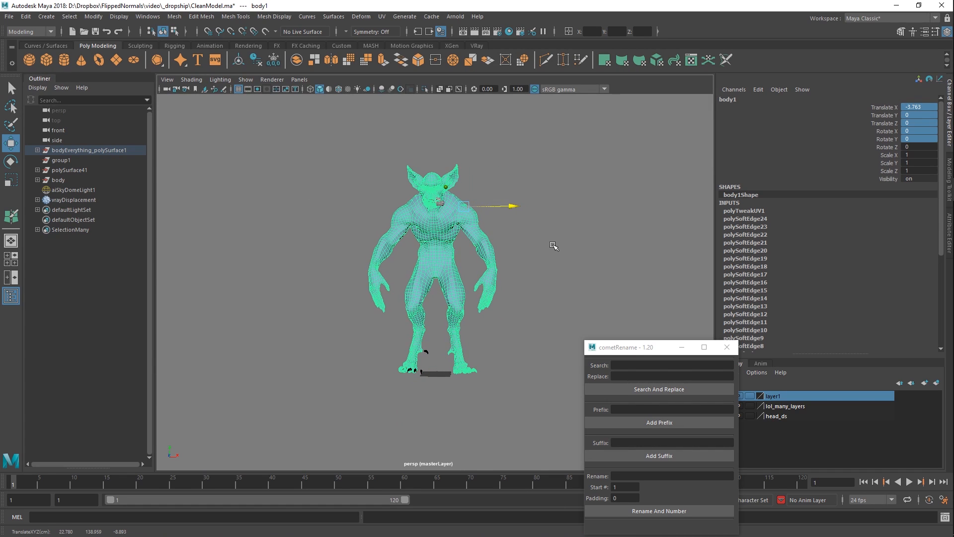
# Try moving the body mesh down along Y to a Translate Y of about -75.8, and undo the move.
pyautogui.moveTo(565, 141); pyautogui.dragTo(570, 223, button='middle')
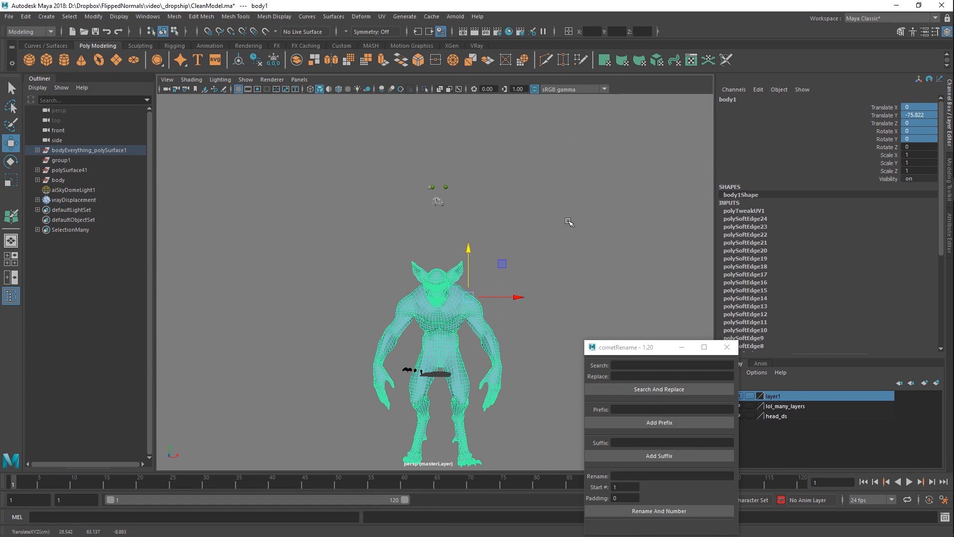
pyautogui.keyDown('alt'); pyautogui.moveTo(515, 357); pyautogui.dragTo(504, 290, button='middle'); pyautogui.keyUp('alt')
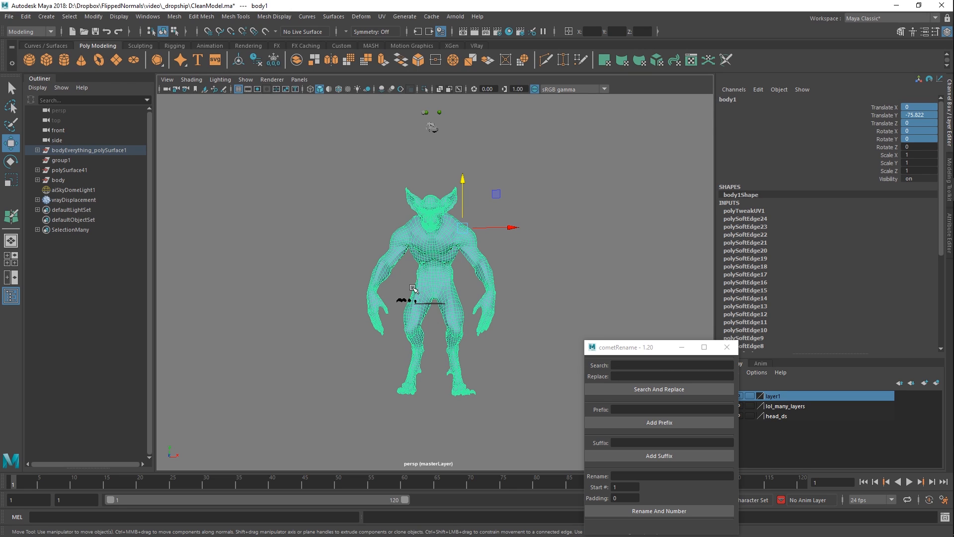
pyautogui.keyDown('alt'); pyautogui.moveTo(425, 299); pyautogui.dragTo(423, 311, button='middle'); pyautogui.keyUp('alt')
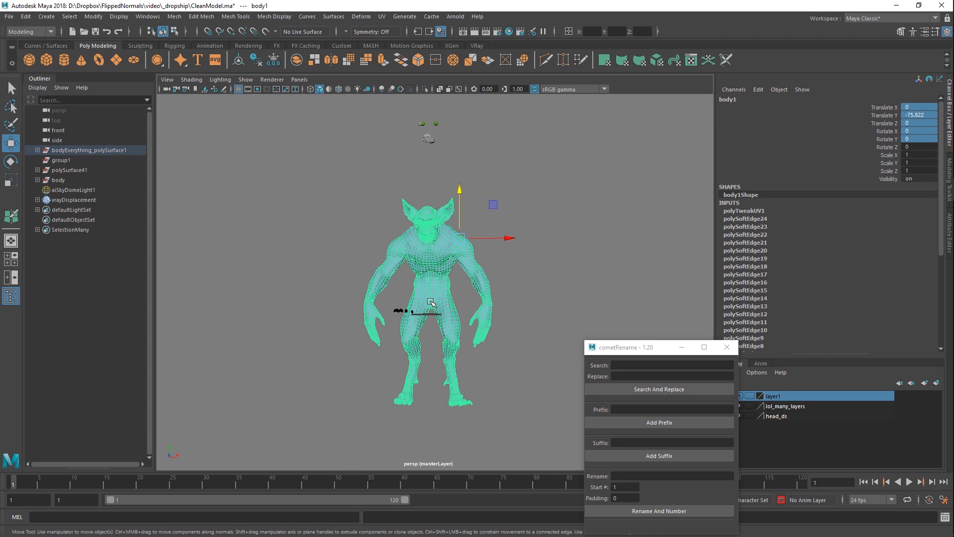
pyautogui.hotkey('ctrl', 'z')
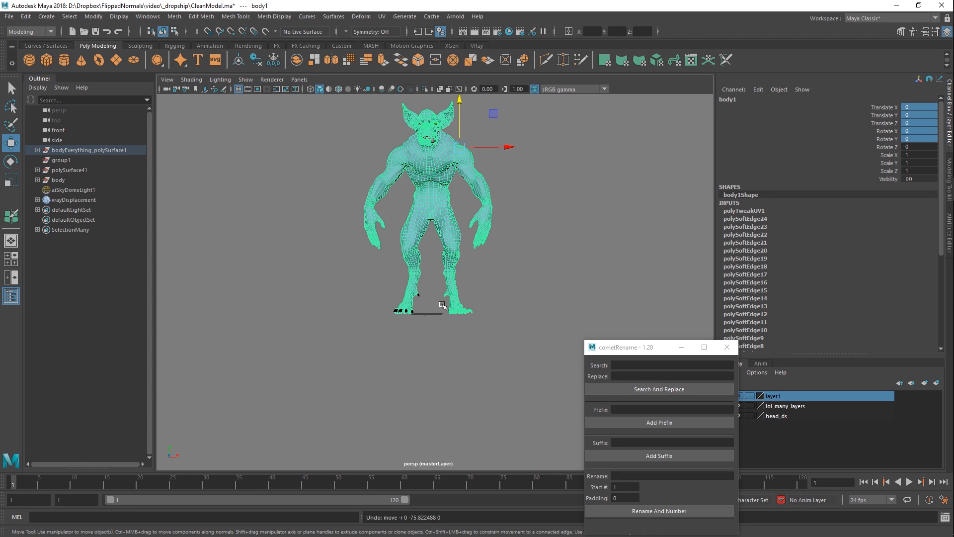
# Try rotating the body mesh to a Rotate Y of -180, and undo the rotation with the body mesh still selected.
pyautogui.keyDown('alt'); pyautogui.moveTo(488, 214); pyautogui.dragTo(452, 234); pyautogui.keyUp('alt')
pyautogui.press('e')
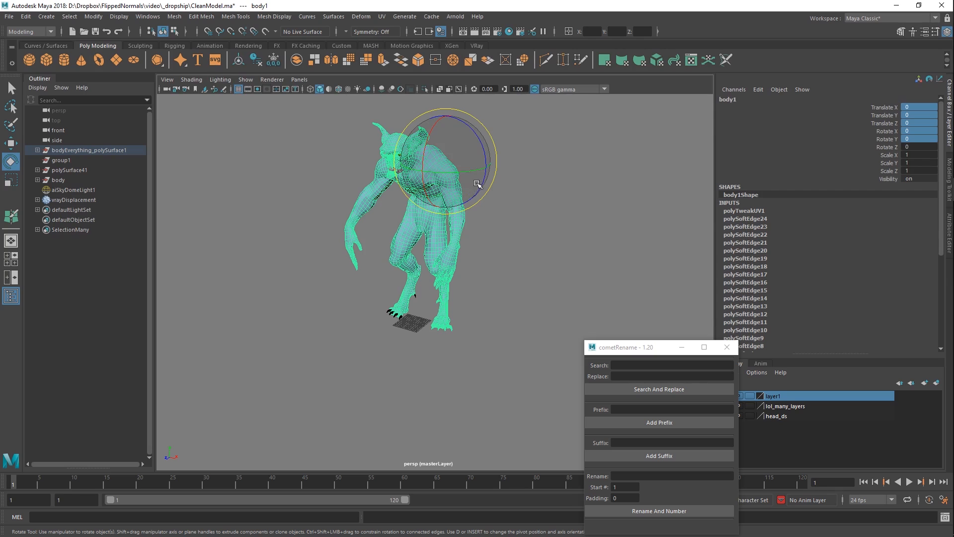
pyautogui.moveTo(482, 173); pyautogui.dragTo(357, 183)
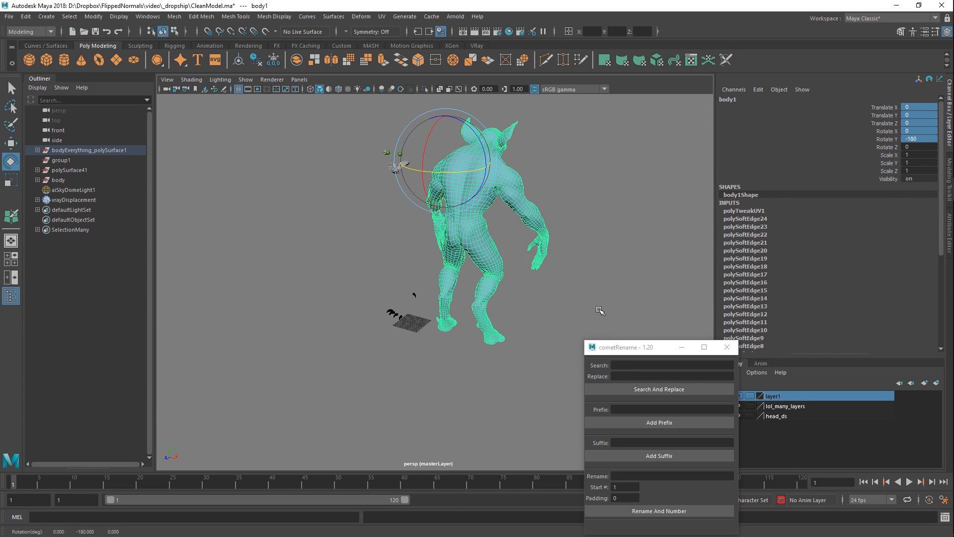
pyautogui.keyDown('alt'); pyautogui.moveTo(565, 287); pyautogui.dragTo(425, 262); pyautogui.keyUp('alt')
pyautogui.click(471, 255)
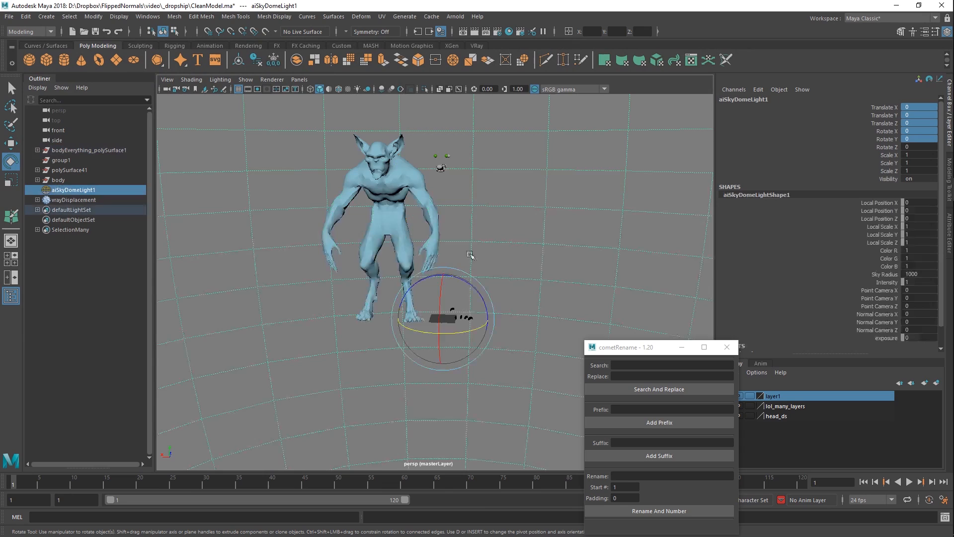
pyautogui.click(394, 248)
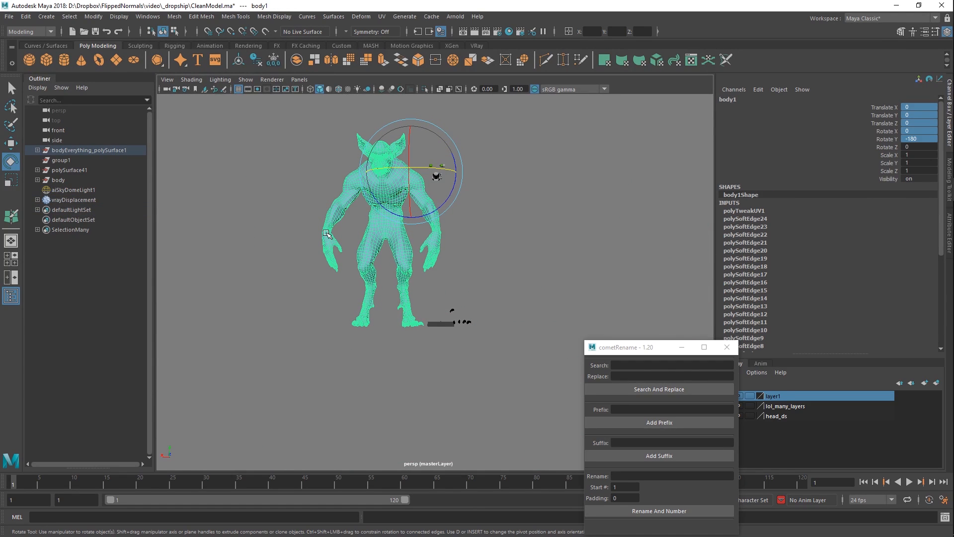
pyautogui.hotkey('ctrl', 'z')
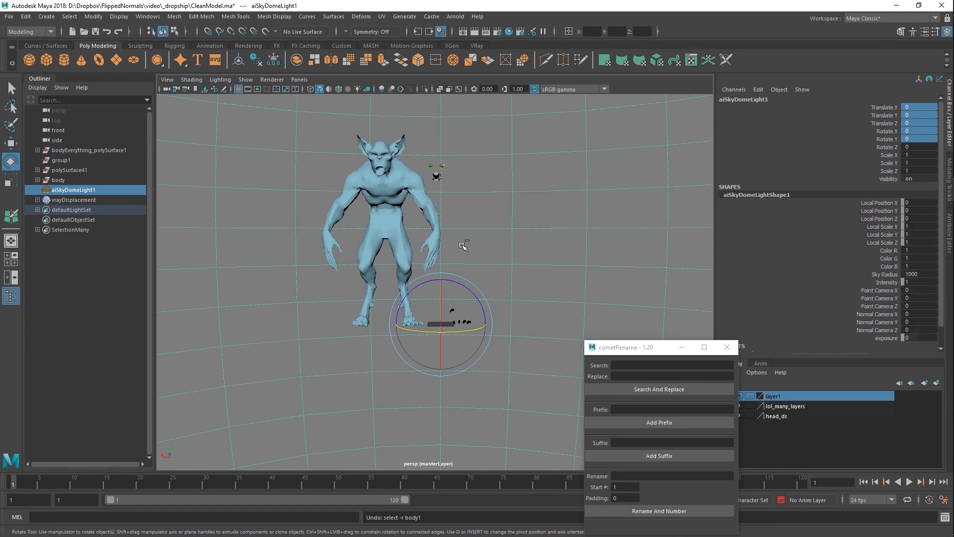
pyautogui.hotkey('ctrl', 'z')
pyautogui.hotkey('ctrl', 'z')
pyautogui.keyDown('alt'); pyautogui.moveTo(380, 277); pyautogui.dragTo(478, 278); pyautogui.keyUp('alt')
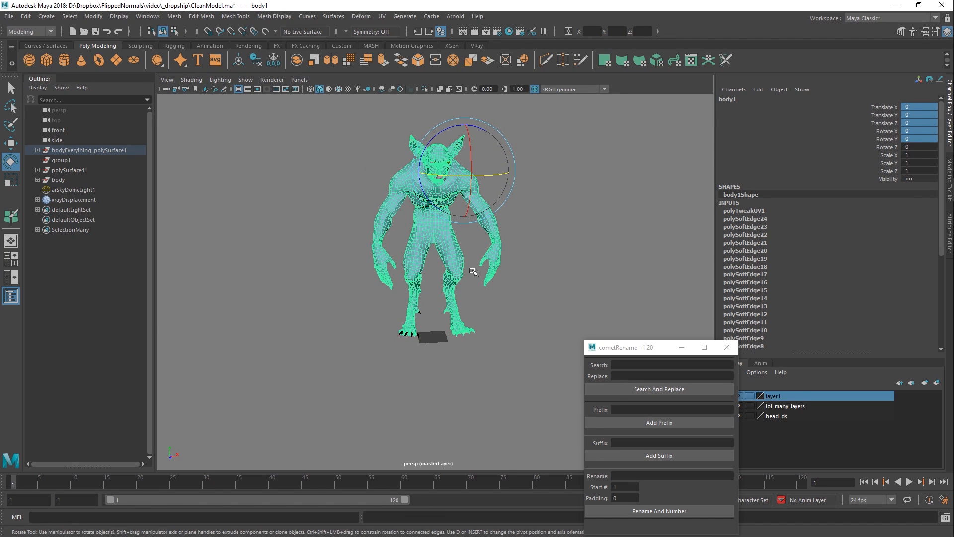
pyautogui.hotkey('ctrl', 'z')
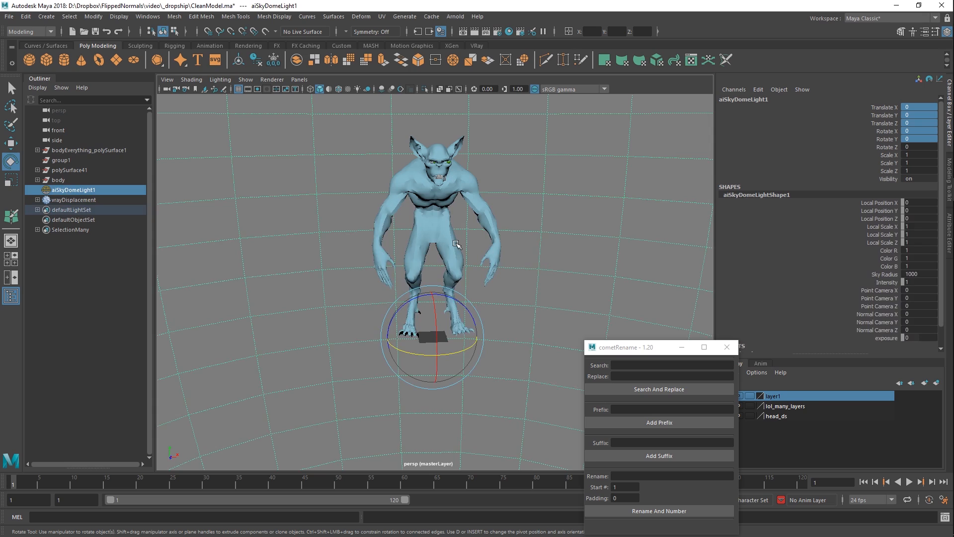
pyautogui.click(455, 244)
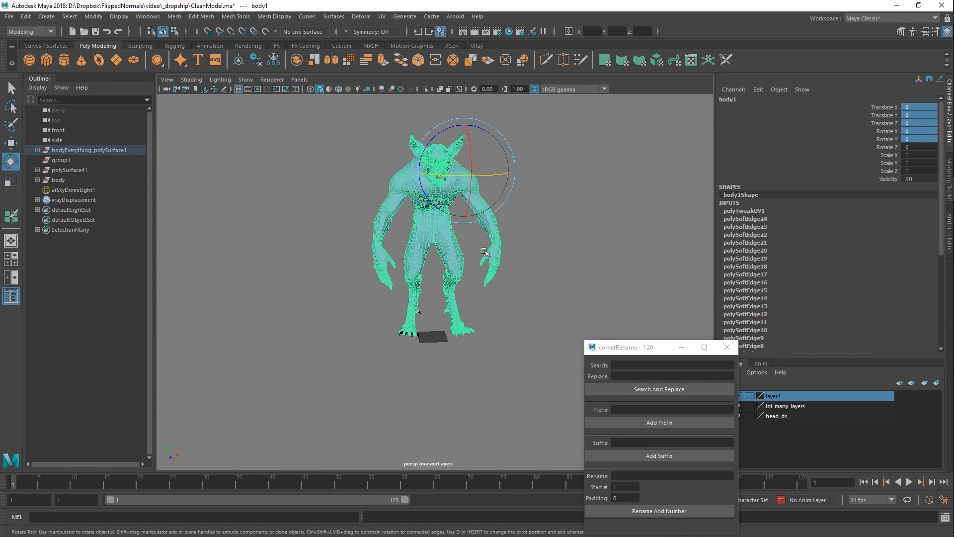
# Move the cometRename window clear of the display layer list.
pyautogui.moveTo(624, 353); pyautogui.dragTo(580, 372)
pyautogui.keyDown('alt'); pyautogui.moveTo(519, 259); pyautogui.dragTo(508, 261); pyautogui.keyUp('alt')
pyautogui.keyDown('alt'); pyautogui.moveTo(511, 246); pyautogui.dragTo(488, 264, button='middle'); pyautogui.keyUp('alt')
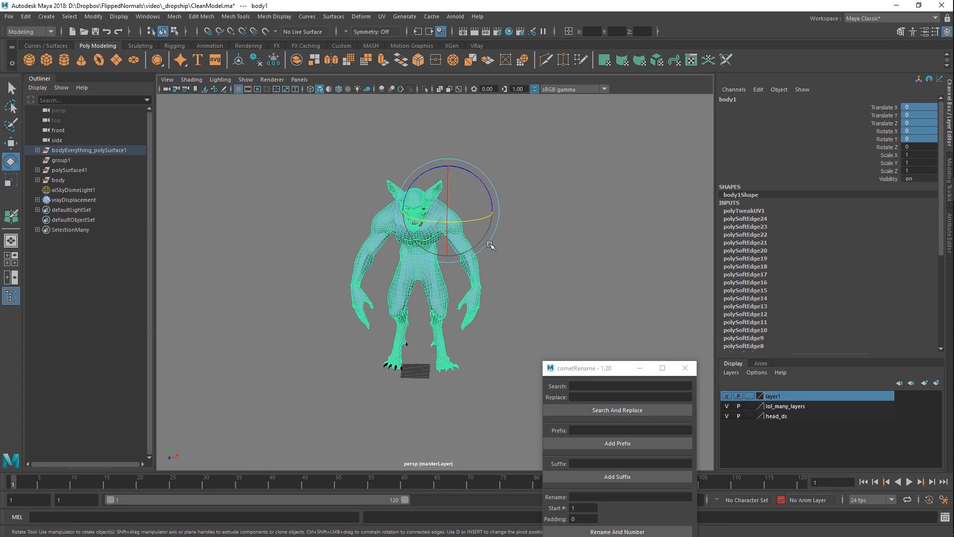
# Try rotating the body mesh to Rotate X 180 and Rotate Y -15, and undo the rotation.
pyautogui.press('h')
pyautogui.hotkey('ctrl', 'z')
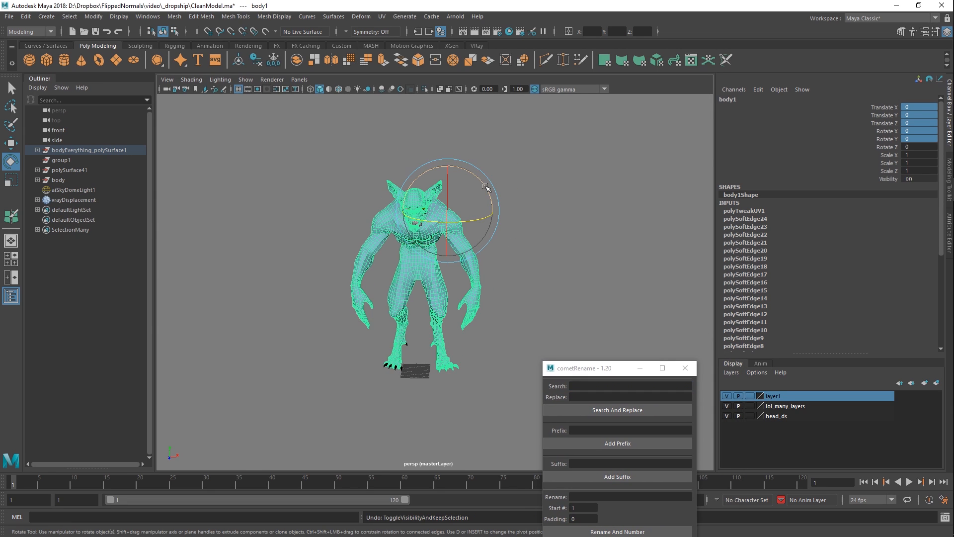
pyautogui.moveTo(483, 182); pyautogui.dragTo(332, 210)
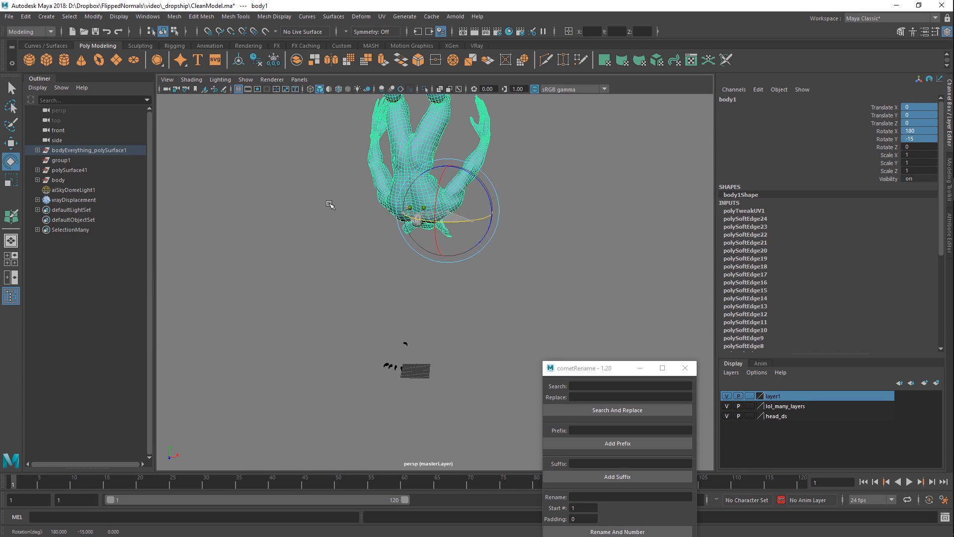
pyautogui.hotkey('ctrl', 'z')
pyautogui.hotkey('ctrl', 'z')
pyautogui.hotkey('ctrl', 'z')
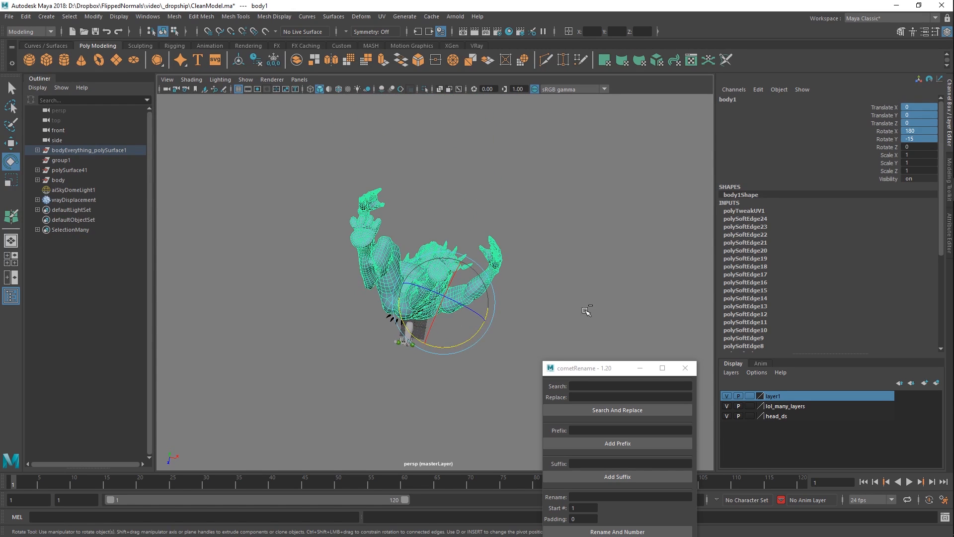
pyautogui.hotkey('ctrl', 'z')
# Switch the viewport to the front view and frame the body mesh's head and chest.
pyautogui.scroll(5, 500, 204)
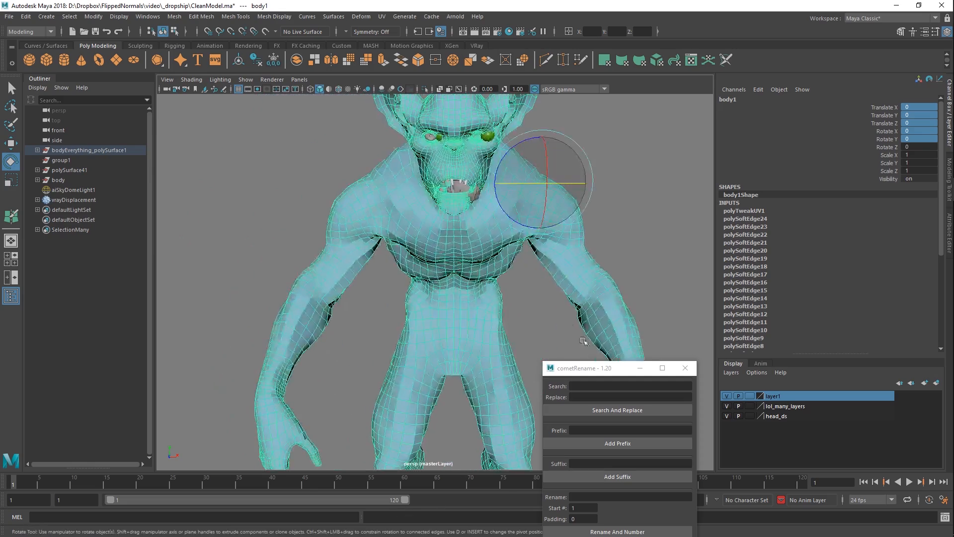
pyautogui.press('q')
pyautogui.keyDown('alt'); pyautogui.moveTo(500, 203); pyautogui.dragTo(499, 217); pyautogui.keyUp('alt')
pyautogui.keyDown('alt'); pyautogui.moveTo(499, 216); pyautogui.dragTo(494, 228, button='middle'); pyautogui.keyUp('alt')
pyautogui.press('space')
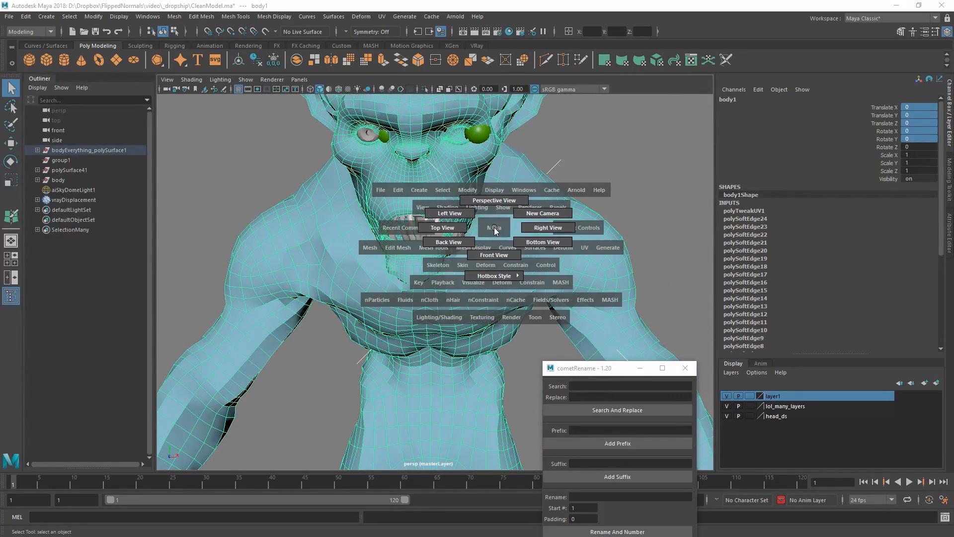
pyautogui.press('f')
pyautogui.scroll(2, 495, 264)
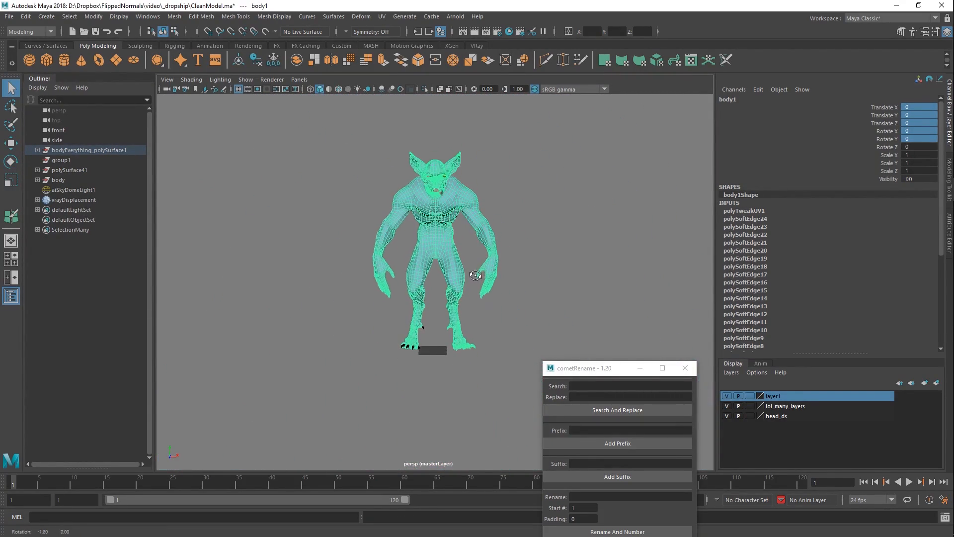
pyautogui.press('space')
pyautogui.moveTo(474, 294); pyautogui.dragTo(473, 309)
pyautogui.press('f')
pyautogui.scroll(5, 497, 224)
# Move the body mesh's pivot onto a vertex on the centre line of the upper chest, using vertex snapping.
pyautogui.press('w')
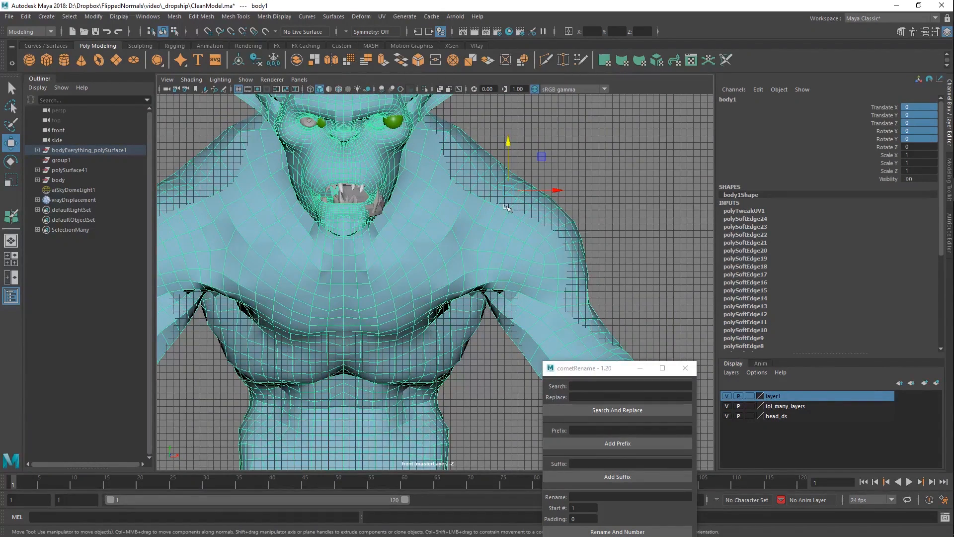
pyautogui.press('d')
pyautogui.press('x')
pyautogui.moveTo(511, 193); pyautogui.dragTo(341, 275)
pyautogui.hotkey('ctrl', 'z')
pyautogui.press('d')
pyautogui.press('v')
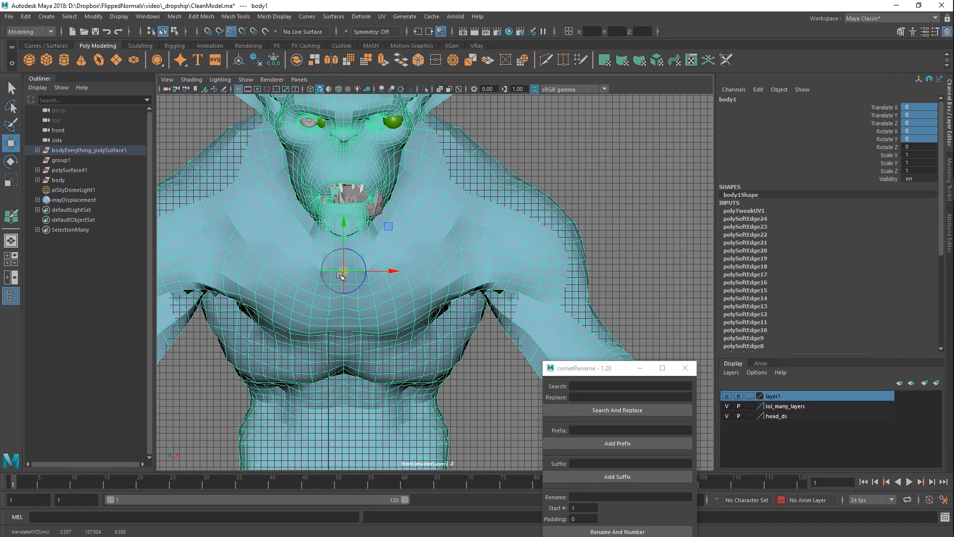
# Snap the body mesh along X to the grid's centre line, giving a Translate X of -2.237.
pyautogui.keyDown('alt'); pyautogui.moveTo(341, 276); pyautogui.dragTo(592, 298, button='right'); pyautogui.keyUp('alt')
pyautogui.keyDown('alt'); pyautogui.moveTo(239, 283); pyautogui.dragTo(485, 240, button='middle'); pyautogui.keyUp('alt')
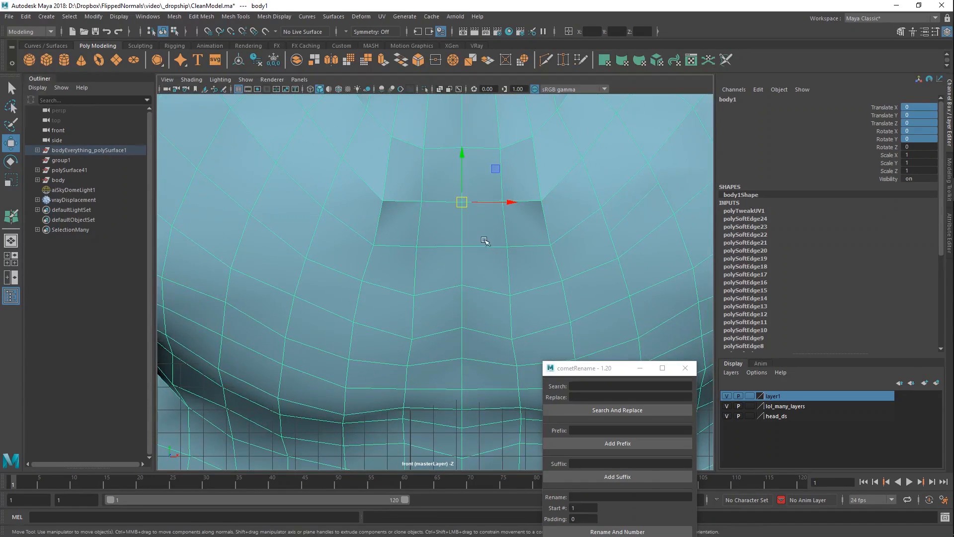
pyautogui.keyDown('alt'); pyautogui.moveTo(517, 249); pyautogui.dragTo(502, 242, button='right'); pyautogui.keyUp('alt')
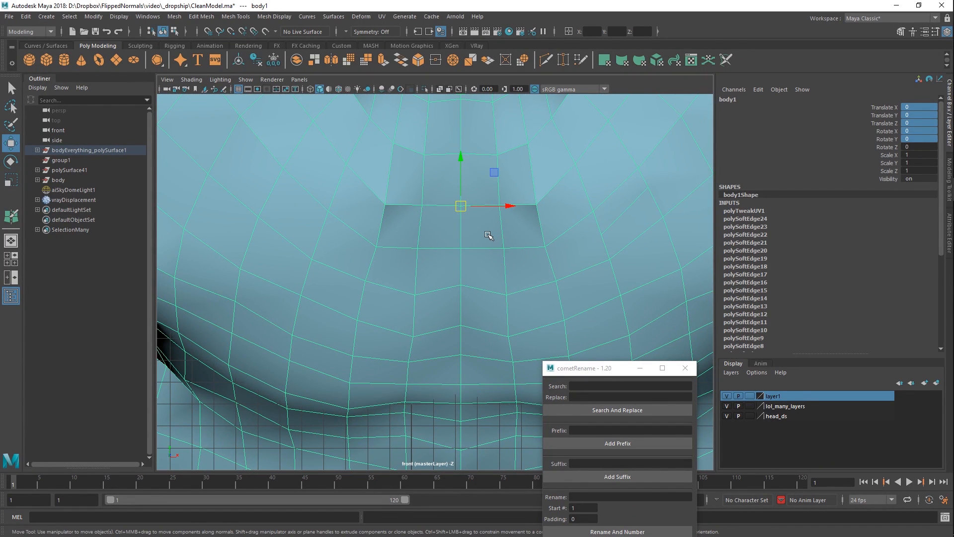
pyautogui.scroll(-4, 486, 236)
pyautogui.press('x')
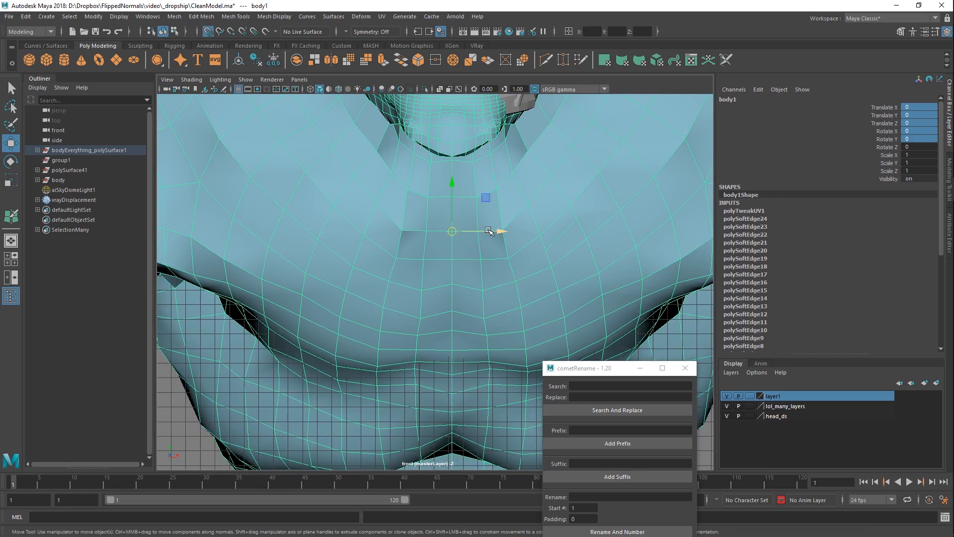
pyautogui.moveTo(489, 230); pyautogui.dragTo(418, 231)
pyautogui.scroll(-4, 426, 249)
pyautogui.keyDown('alt'); pyautogui.moveTo(423, 209); pyautogui.dragTo(376, 352, button='middle'); pyautogui.keyUp('alt')
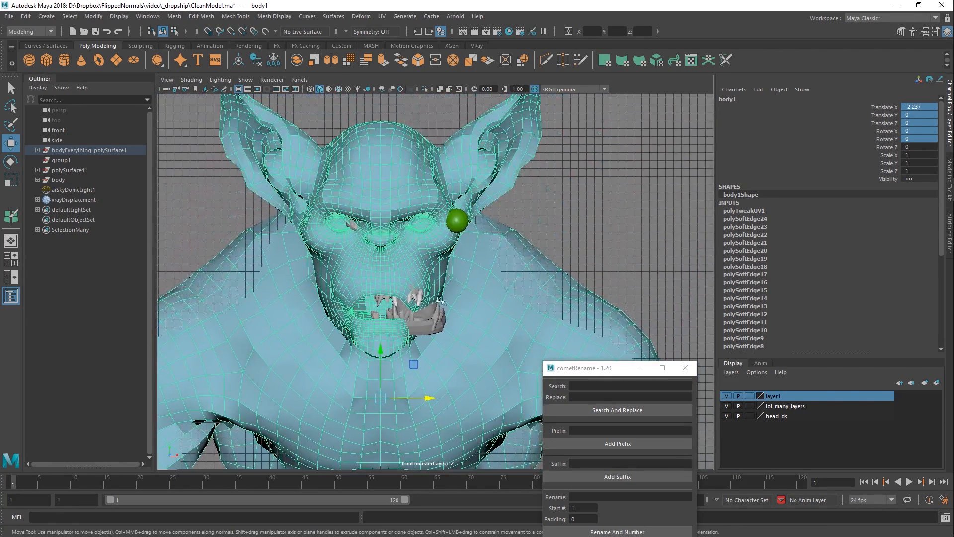
# Snap the lower jaw mesh "head" along X to the grid's centre line, giving a Translate X of -4.473.
pyautogui.scroll(-2, 369, 199)
pyautogui.keyDown('alt'); pyautogui.moveTo(367, 192); pyautogui.dragTo(383, 213, button='middle'); pyautogui.keyUp('alt')
pyautogui.keyDown('alt'); pyautogui.moveTo(423, 313); pyautogui.dragTo(502, 324, button='right'); pyautogui.keyUp('alt')
pyautogui.keyDown('alt'); pyautogui.moveTo(455, 383); pyautogui.dragTo(442, 239, button='middle'); pyautogui.keyUp('alt')
pyautogui.click(448, 283)
pyautogui.press('x')
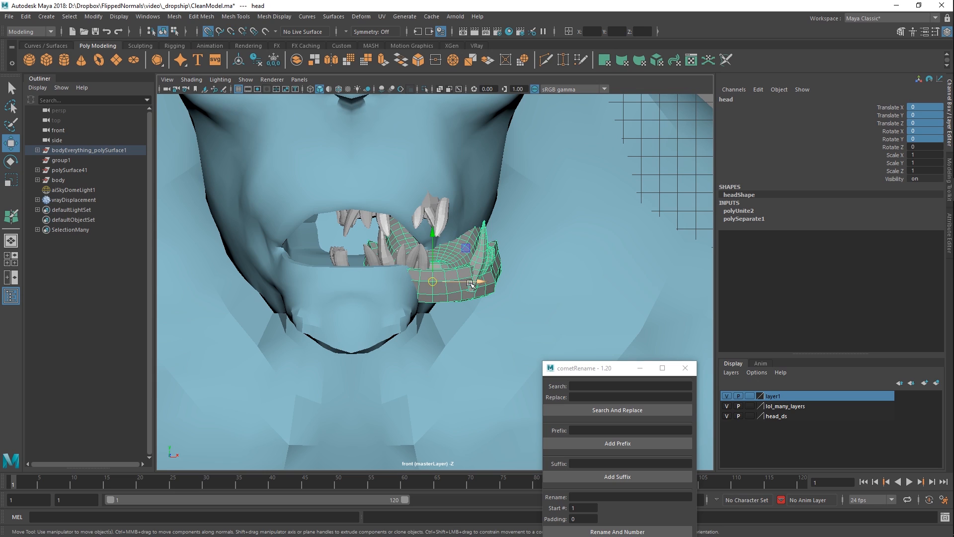
pyautogui.moveTo(466, 282); pyautogui.dragTo(347, 270)
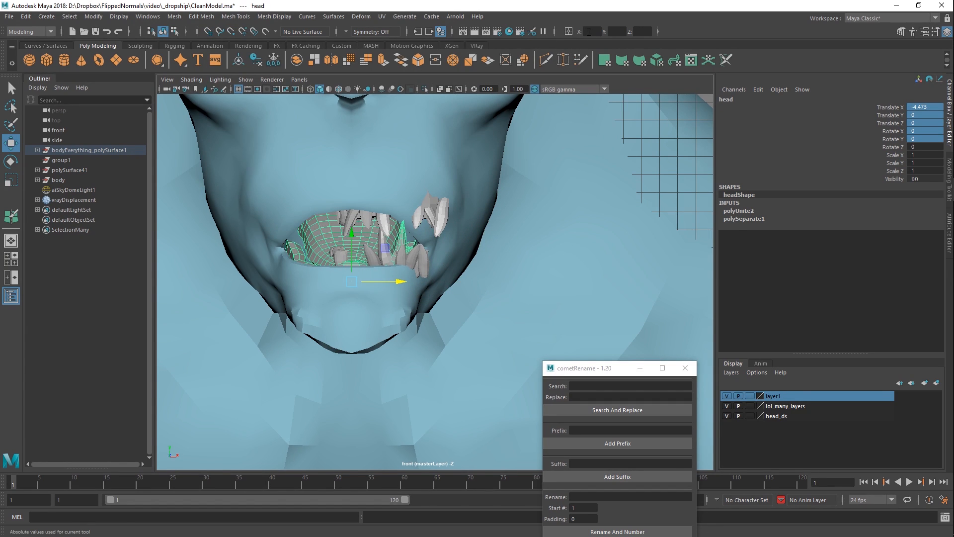
pyautogui.click(569, 31)
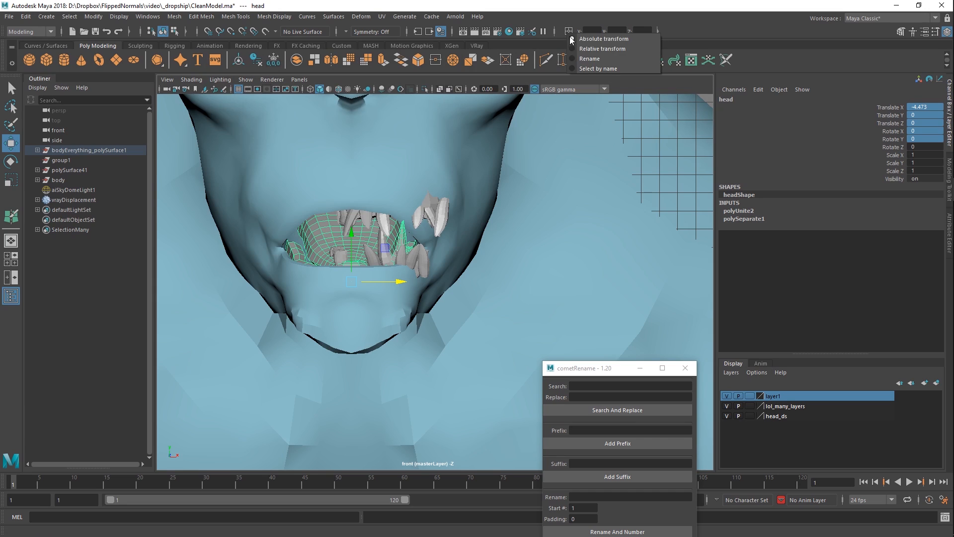
pyautogui.click(386, 208)
pyautogui.keyDown('alt'); pyautogui.moveTo(443, 230); pyautogui.dragTo(397, 233, button='right'); pyautogui.keyUp('alt')
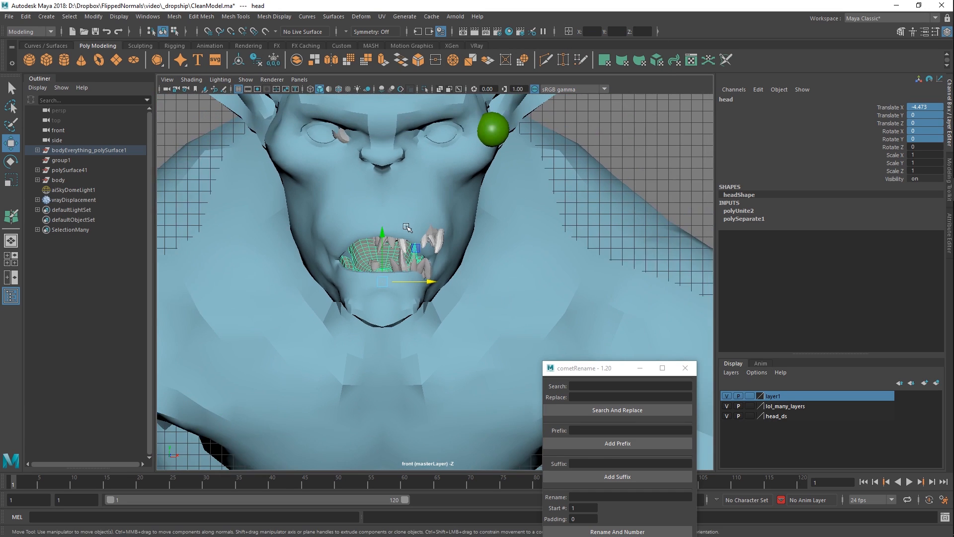
pyautogui.keyDown('alt'); pyautogui.moveTo(396, 232); pyautogui.dragTo(418, 266, button='middle'); pyautogui.keyUp('alt')
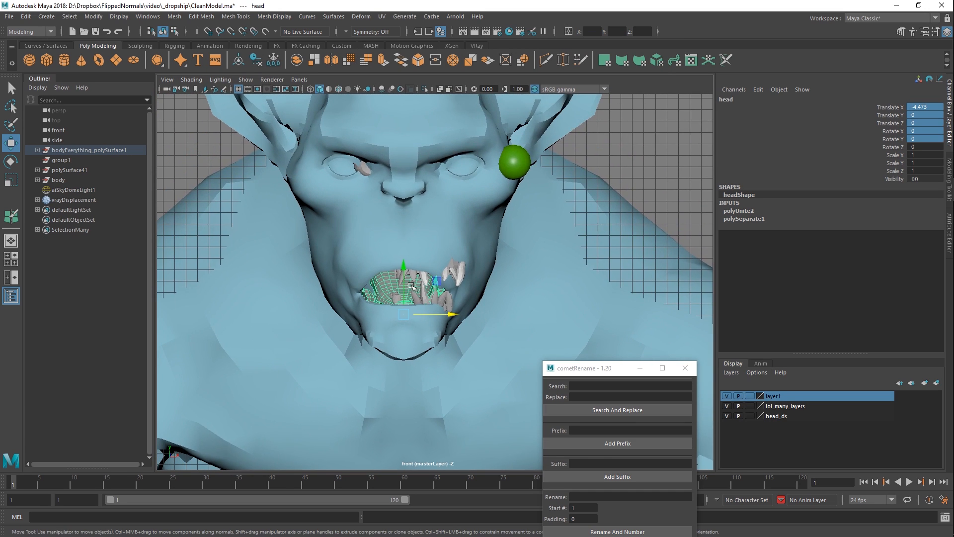
# Select the body mesh and hide it to expose the teeth, jaw and eyes.
pyautogui.click(69, 161)
pyautogui.click(398, 207)
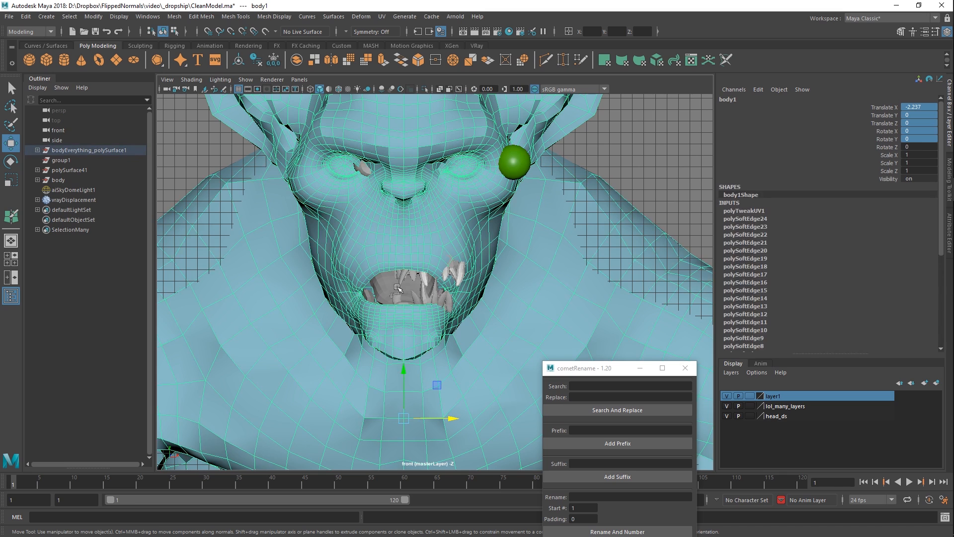
pyautogui.click(436, 298)
pyautogui.keyDown('alt'); pyautogui.moveTo(437, 297); pyautogui.dragTo(459, 296, button='right'); pyautogui.keyUp('alt')
pyautogui.click(428, 237)
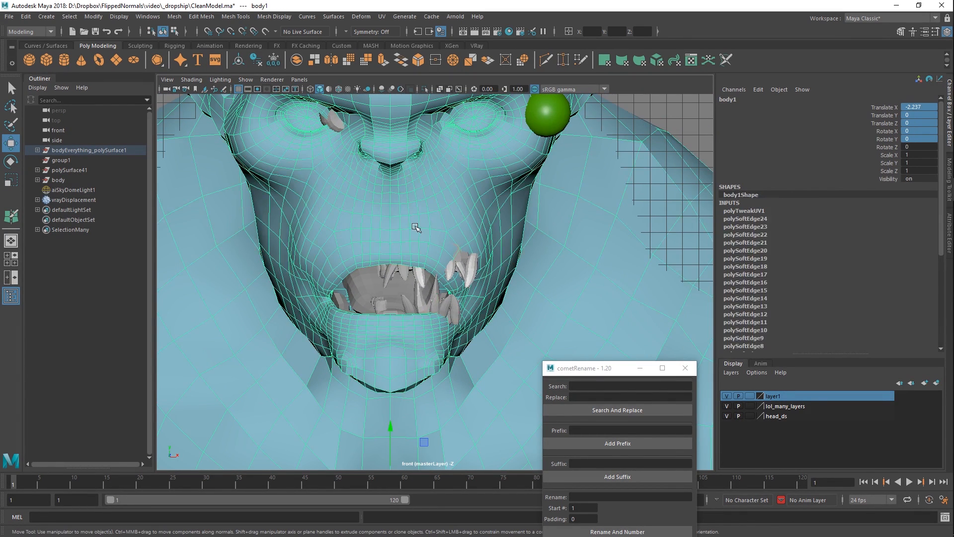
pyautogui.hotkey('ctrl', 'h')
pyautogui.scroll(-3, 446, 264)
pyautogui.scroll(2, 447, 307)
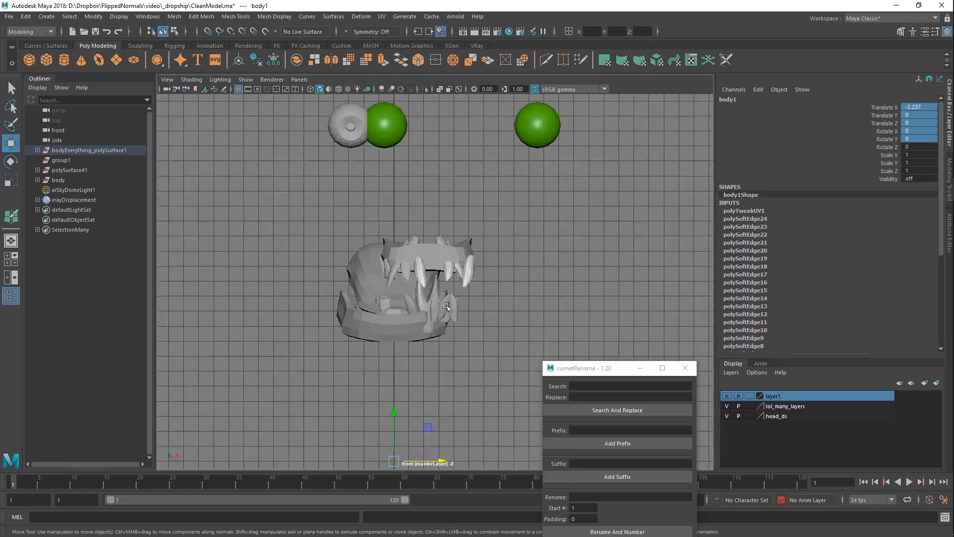
# Select the lower jaw mesh "head" and hide it, leaving only the upper gum, teeth and eyes.
pyautogui.click(376, 293)
pyautogui.press('f')
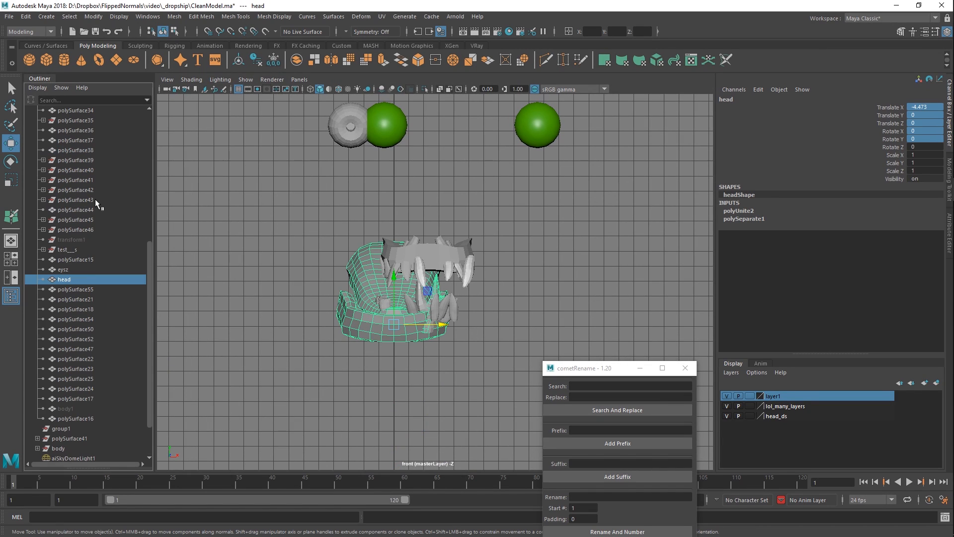
pyautogui.hotkey('ctrl', 'h')
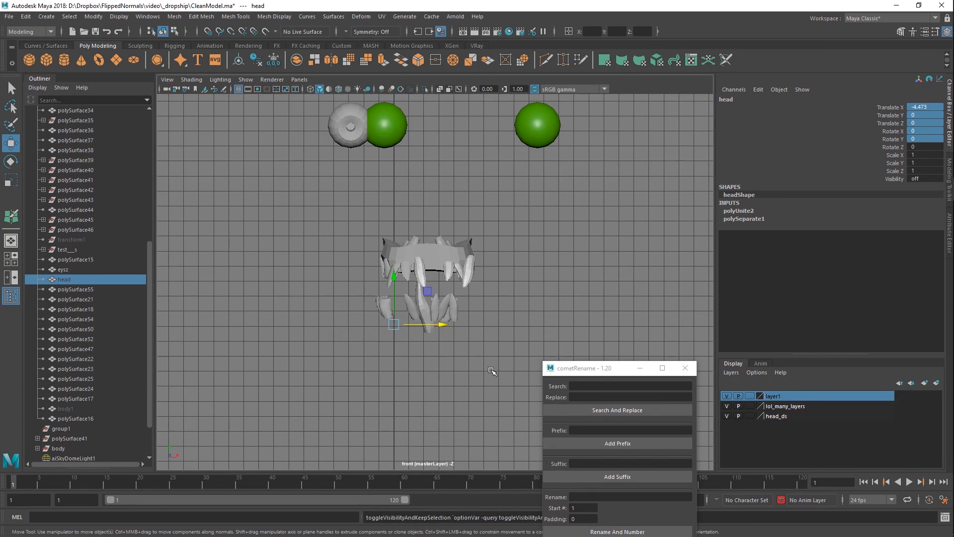
# Select the upper gum and all the teeth and move them along X toward the grid's centre line, to a Translate X of -2.221.
pyautogui.moveTo(493, 368); pyautogui.dragTo(204, 122)
pyautogui.scroll(2, 553, 212)
pyautogui.moveTo(550, 196); pyautogui.dragTo(266, 444)
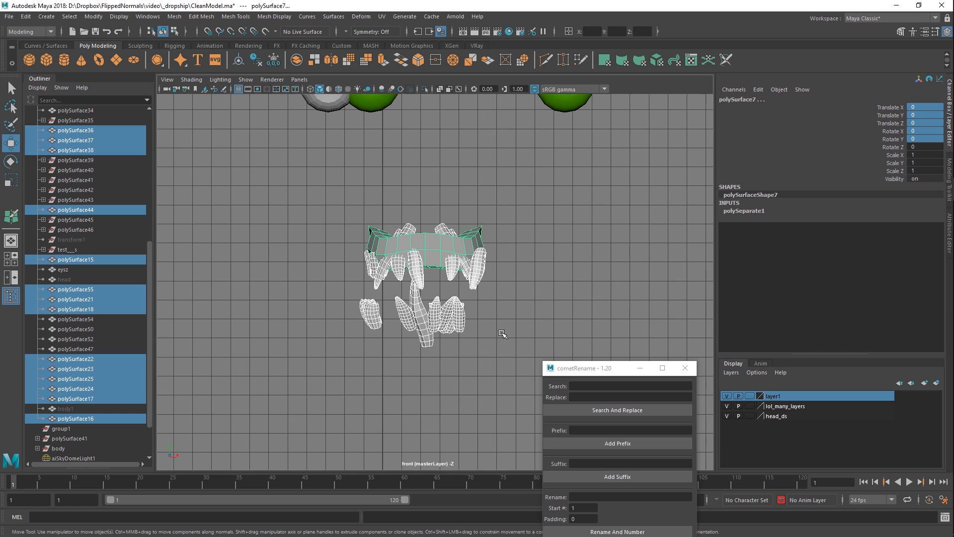
pyautogui.keyDown('shift'); pyautogui.moveTo(513, 332); pyautogui.dragTo(471, 331, button='middle'); pyautogui.keyUp('shift')
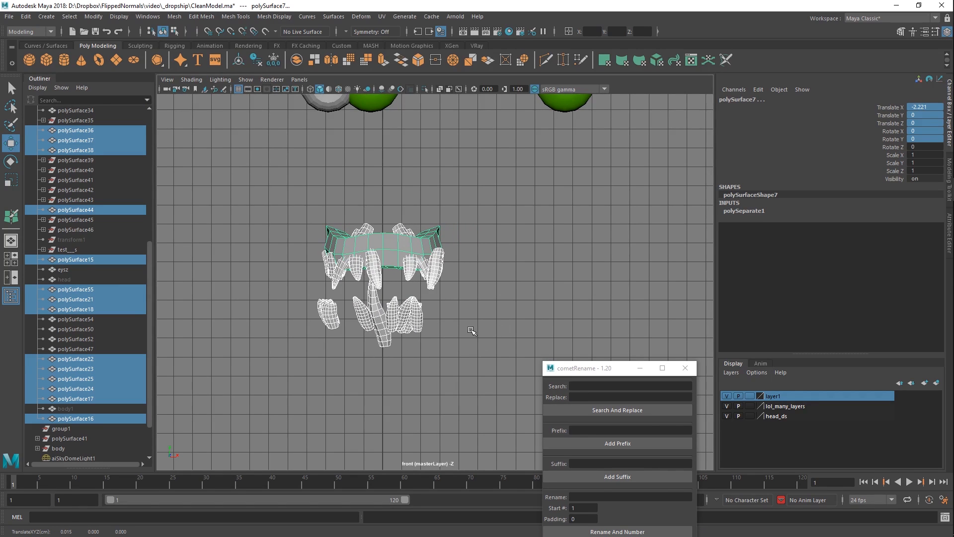
# Select the green eye mesh "eysz" and frame it in the front view.
pyautogui.press('space')
pyautogui.moveTo(472, 331); pyautogui.dragTo(465, 292)
pyautogui.keyDown('alt'); pyautogui.moveTo(465, 293); pyautogui.dragTo(427, 220, button='right'); pyautogui.keyUp('alt')
pyautogui.keyDown('alt'); pyautogui.moveTo(445, 165); pyautogui.dragTo(392, 285, button='middle'); pyautogui.keyUp('alt')
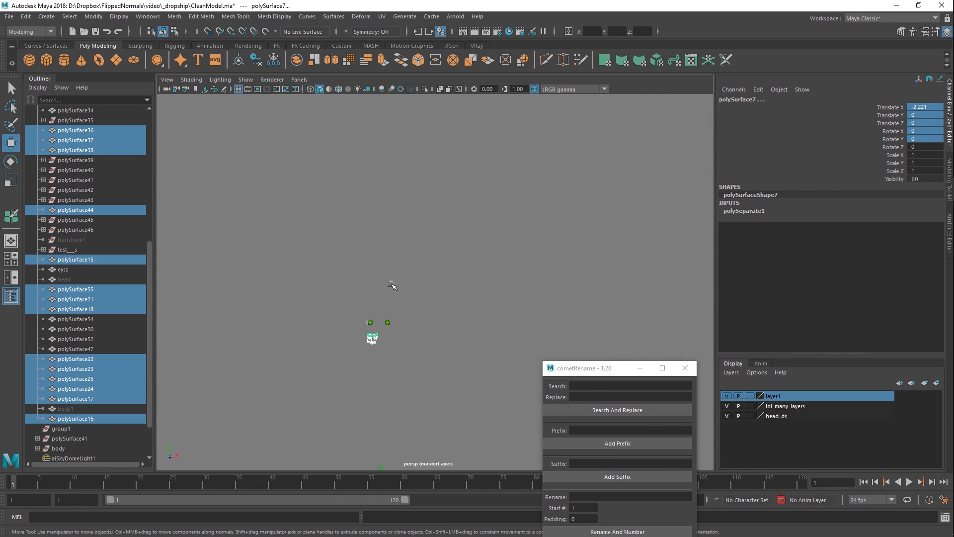
pyautogui.keyDown('alt'); pyautogui.moveTo(392, 285); pyautogui.dragTo(423, 301, button='right'); pyautogui.keyUp('alt')
pyautogui.keyDown('alt'); pyautogui.moveTo(321, 328); pyautogui.dragTo(383, 276, button='middle'); pyautogui.keyUp('alt')
pyautogui.keyDown('alt'); pyautogui.moveTo(383, 276); pyautogui.dragTo(442, 337, button='right'); pyautogui.keyUp('alt')
pyautogui.click(426, 317)
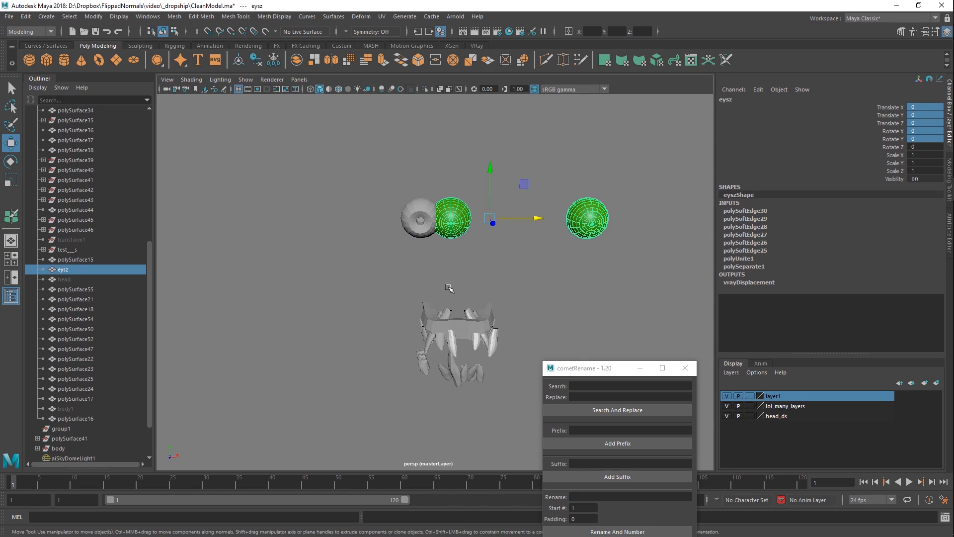
pyautogui.press('space')
pyautogui.moveTo(448, 290); pyautogui.dragTo(423, 260)
pyautogui.press('f')
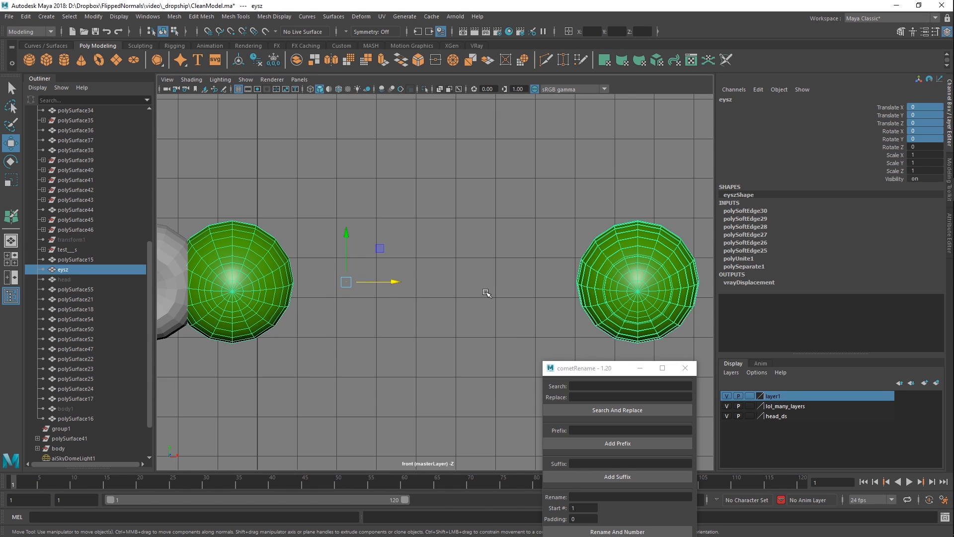
pyautogui.scroll(-2, 507, 277)
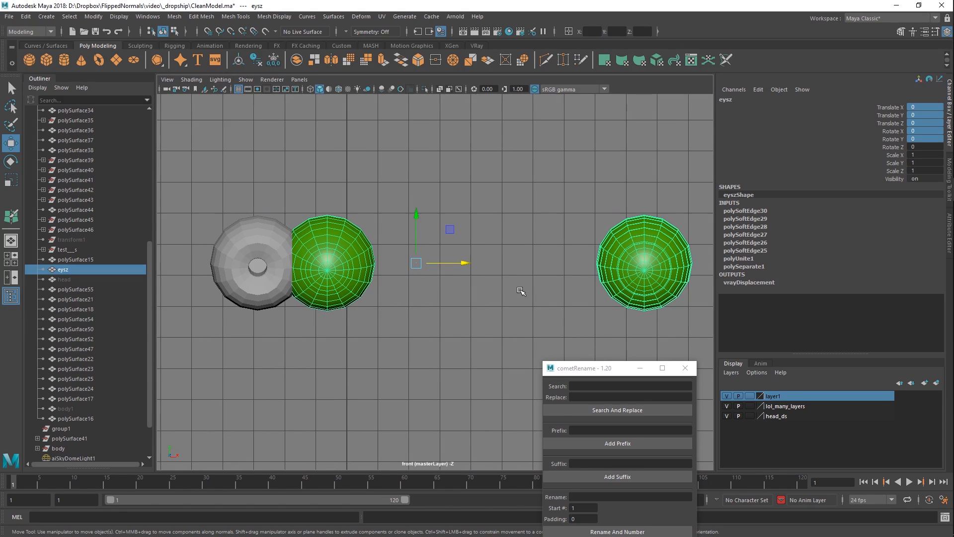
# Snap the eye mesh's pivot to the eyeball next to the grey one, and align that eyeball with the grey one at Translate X -2.151.
pyautogui.moveTo(520, 289); pyautogui.dragTo(467, 286, button='middle')
pyautogui.hotkey('ctrl', 'z')
pyautogui.press('d')
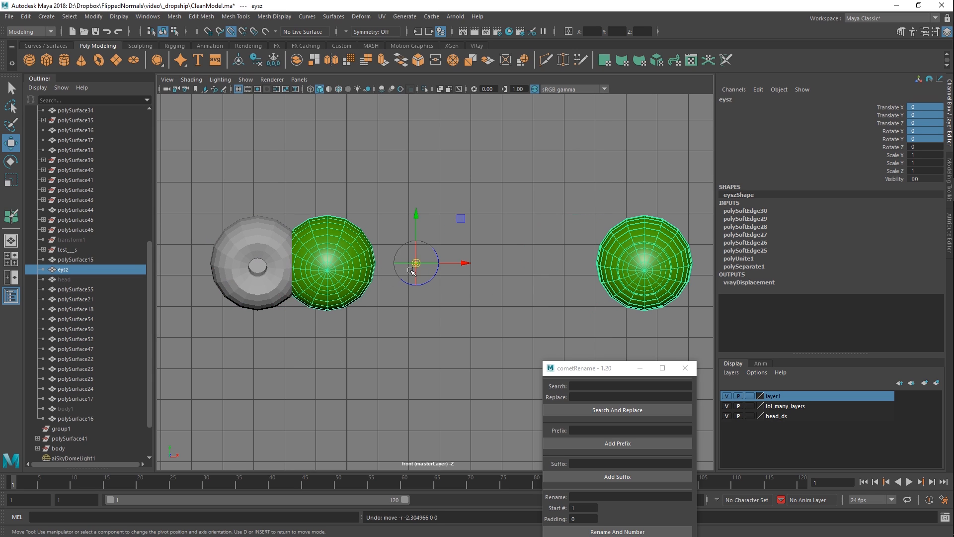
pyautogui.press('v')
pyautogui.moveTo(415, 269); pyautogui.dragTo(324, 269)
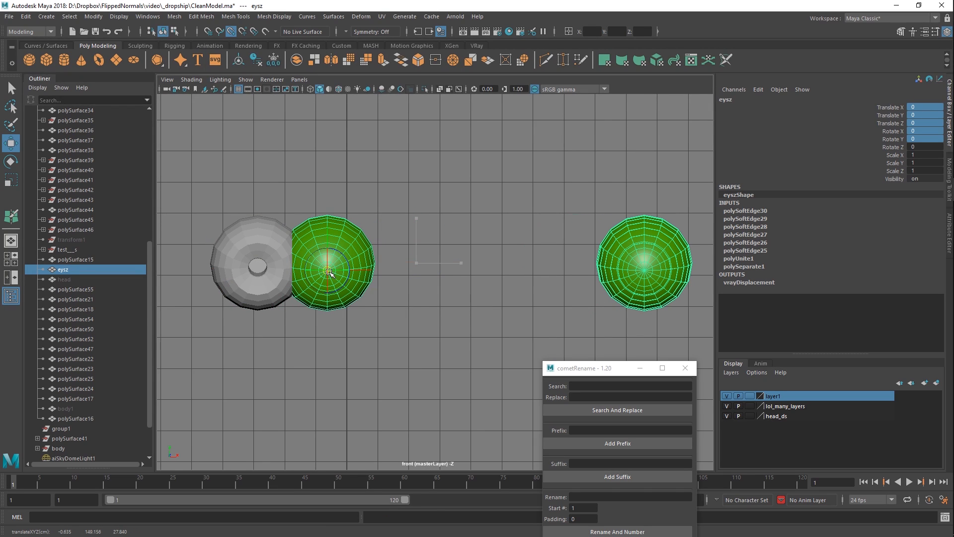
pyautogui.moveTo(368, 273); pyautogui.dragTo(260, 271, button='middle')
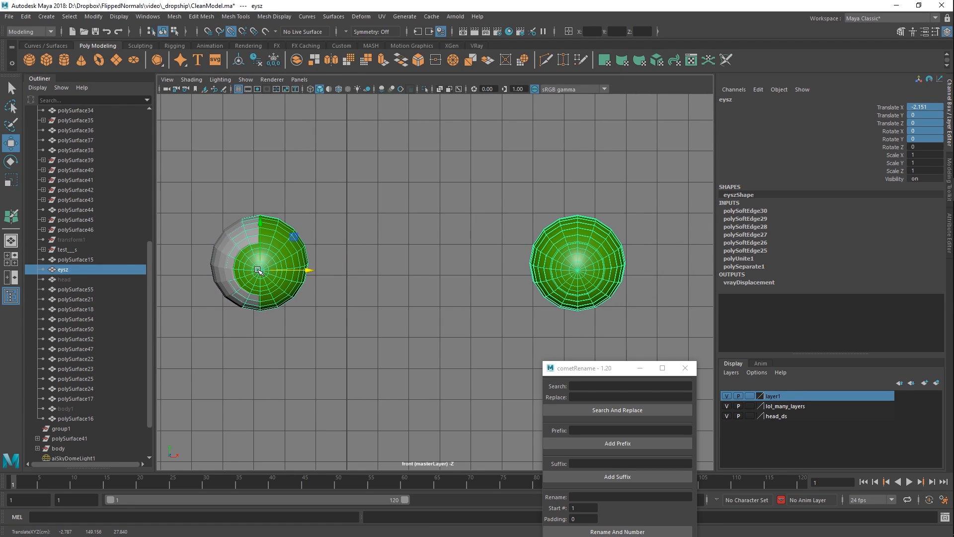
# Return to the perspective view and unhide the lower jaw mesh "head".
pyautogui.press('space')
pyautogui.moveTo(383, 251); pyautogui.dragTo(389, 286)
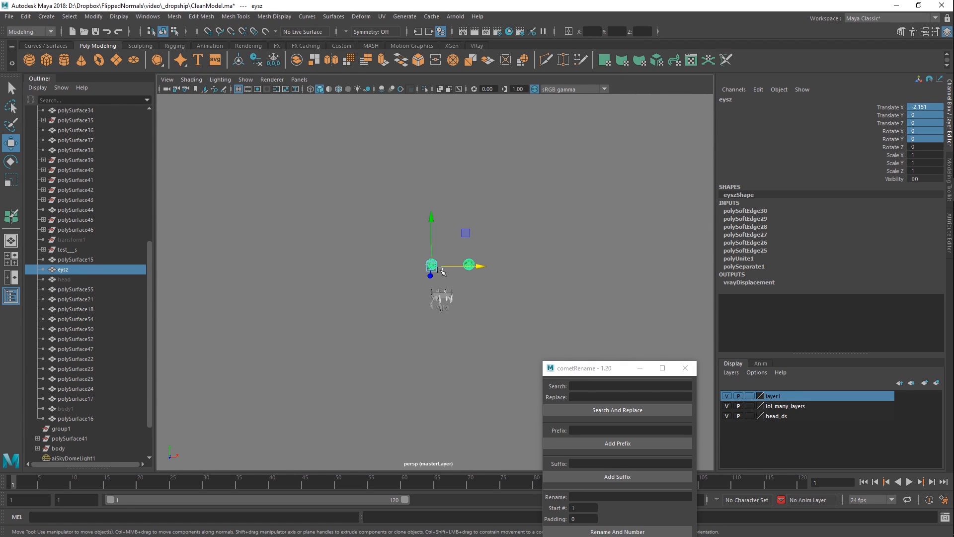
pyautogui.click(75, 280)
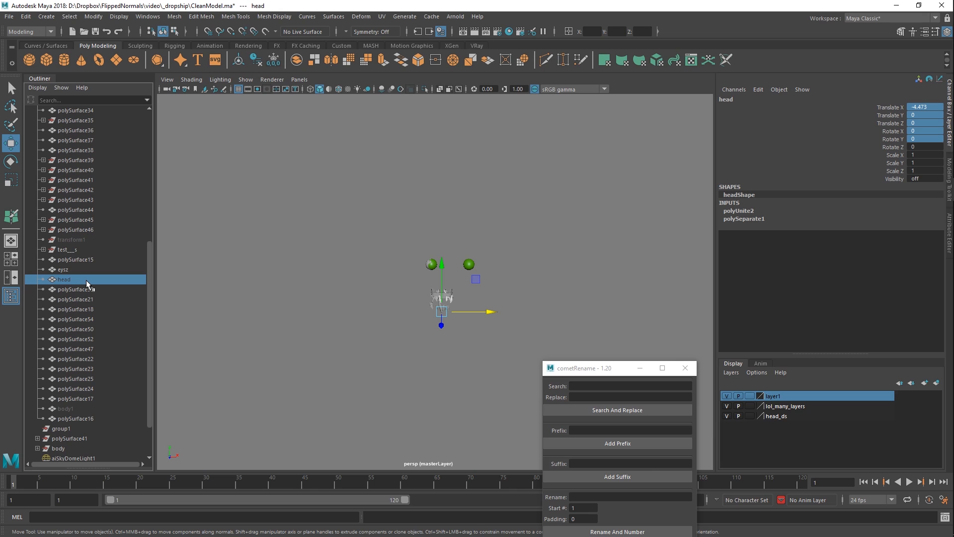
pyautogui.hotkey('shift', 'h')
pyautogui.keyDown('alt'); pyautogui.moveTo(500, 334); pyautogui.dragTo(452, 343); pyautogui.keyUp('alt')
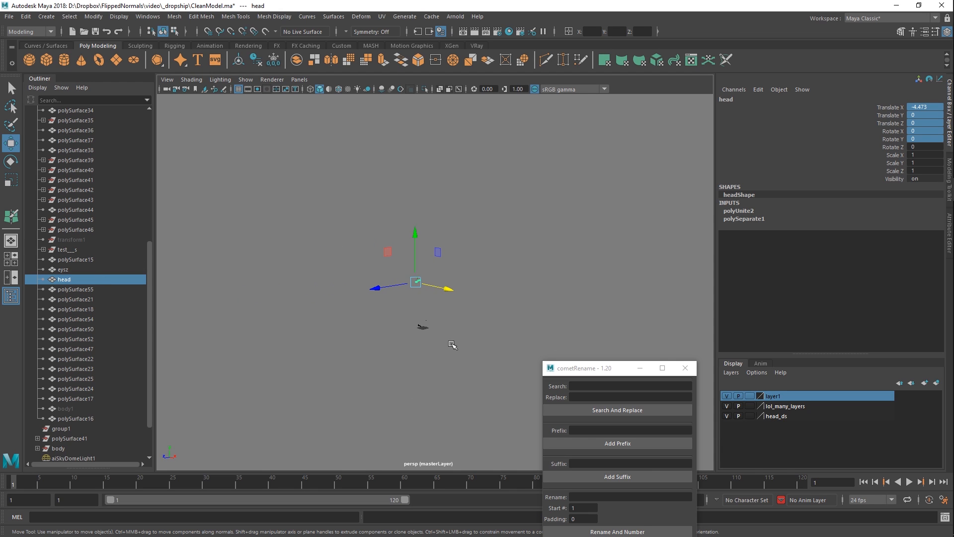
# Try unparenting all the visible meshes from the bodyEverything_polySurface1 group, and undo it.
pyautogui.moveTo(520, 180); pyautogui.dragTo(358, 371)
pyautogui.hotkey('shift', 'p')
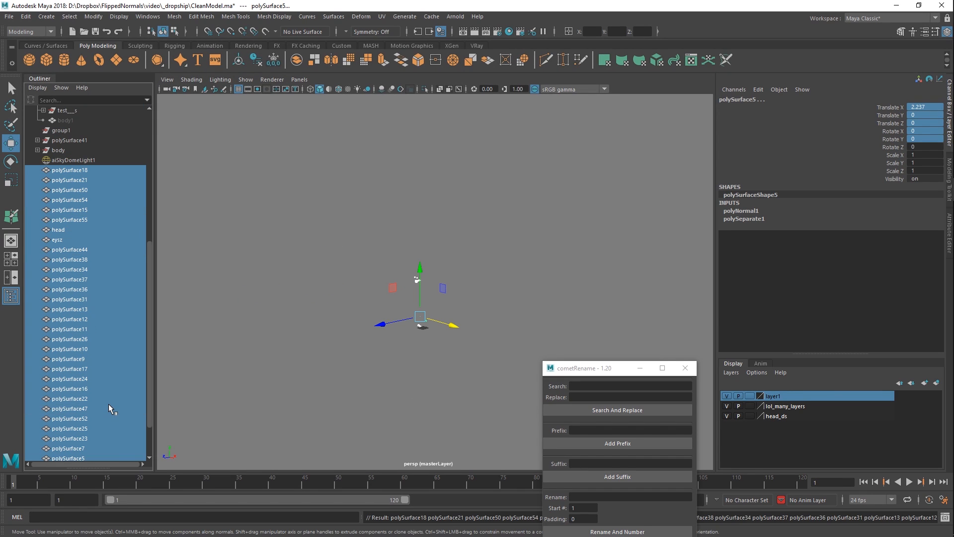
pyautogui.hotkey('ctrl', 'z')
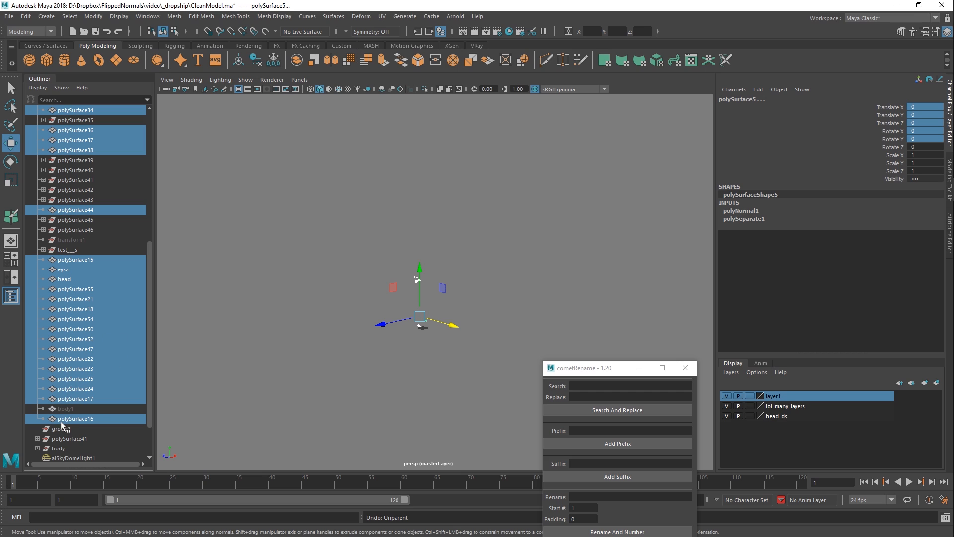
# Unhide the body mesh "body1" and look through the meshes in its group.
pyautogui.click(70, 408)
pyautogui.press('h')
pyautogui.scroll(5, 106, 389)
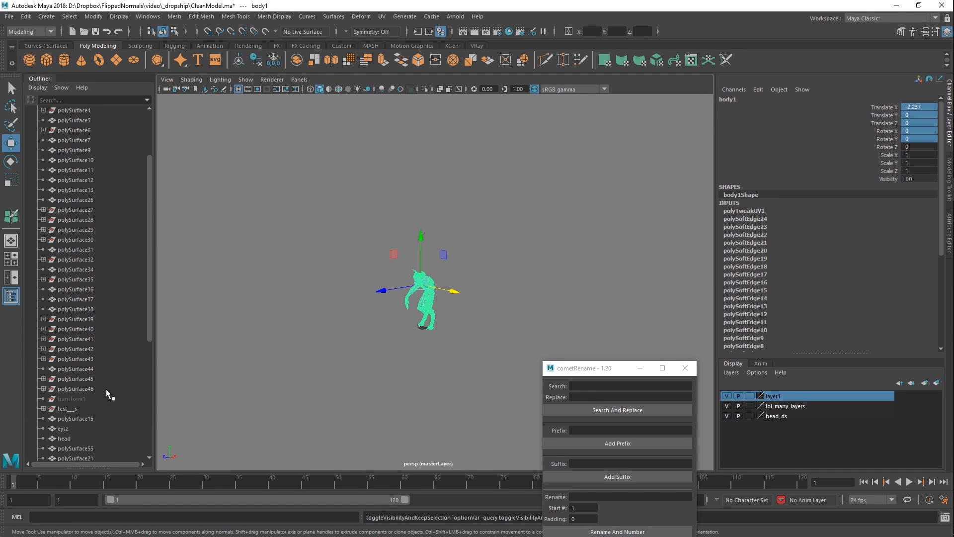
pyautogui.scroll(3, 94, 358)
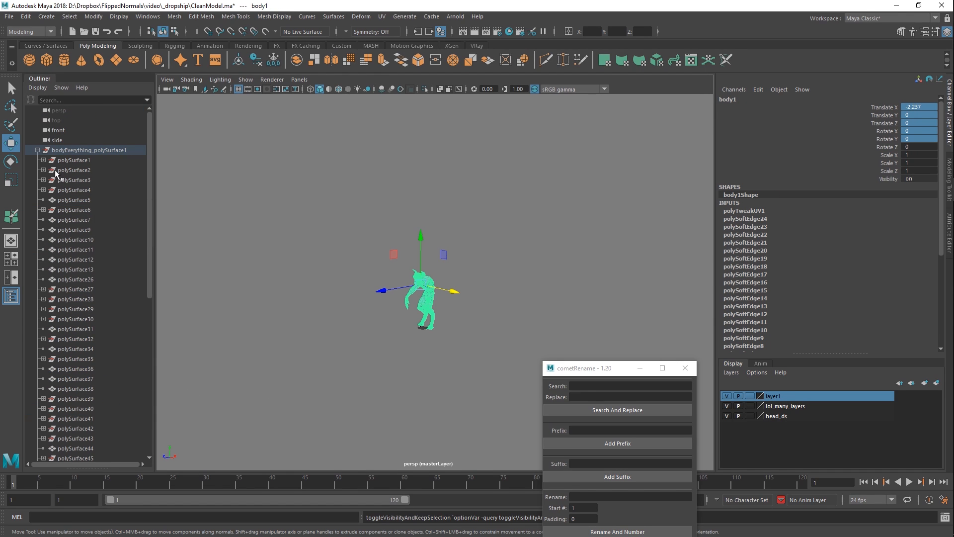
pyautogui.scroll(-8, 72, 253)
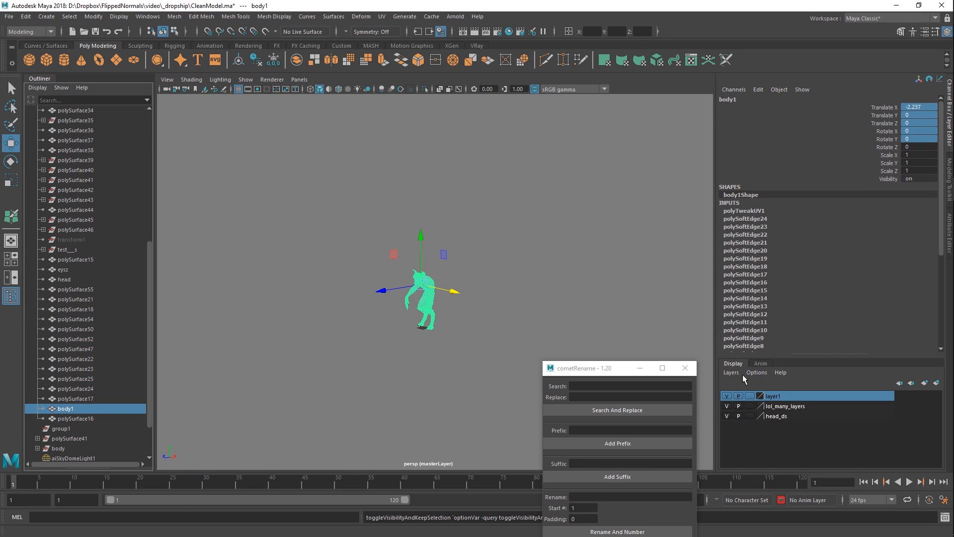
# Examine the scene's animation layers and the body mesh's construction history.
pyautogui.click(760, 364)
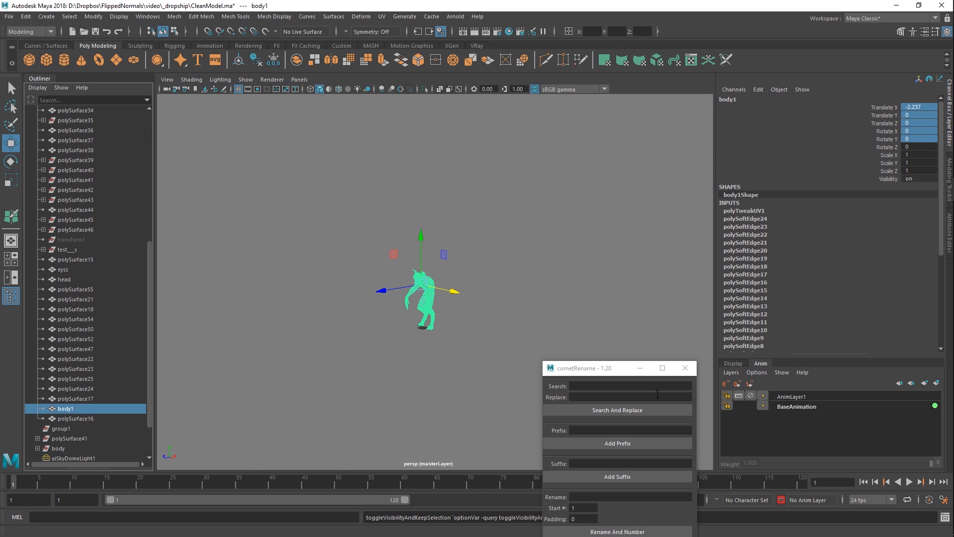
pyautogui.moveTo(625, 369); pyautogui.dragTo(633, 384)
pyautogui.scroll(-5, 765, 261)
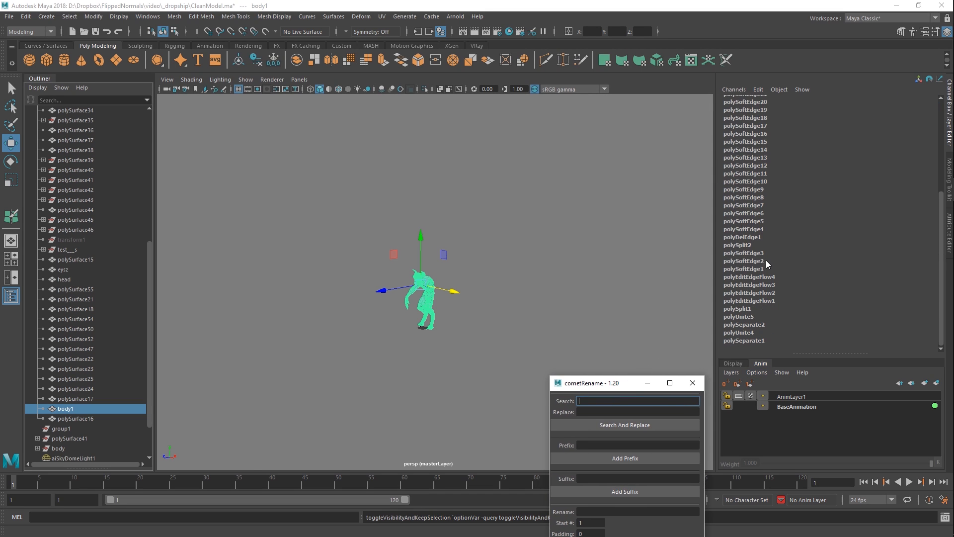
# Try moving the four black toe claws onto the foot along the X axis, to Translate X -4.464.
pyautogui.scroll(10, 399, 346)
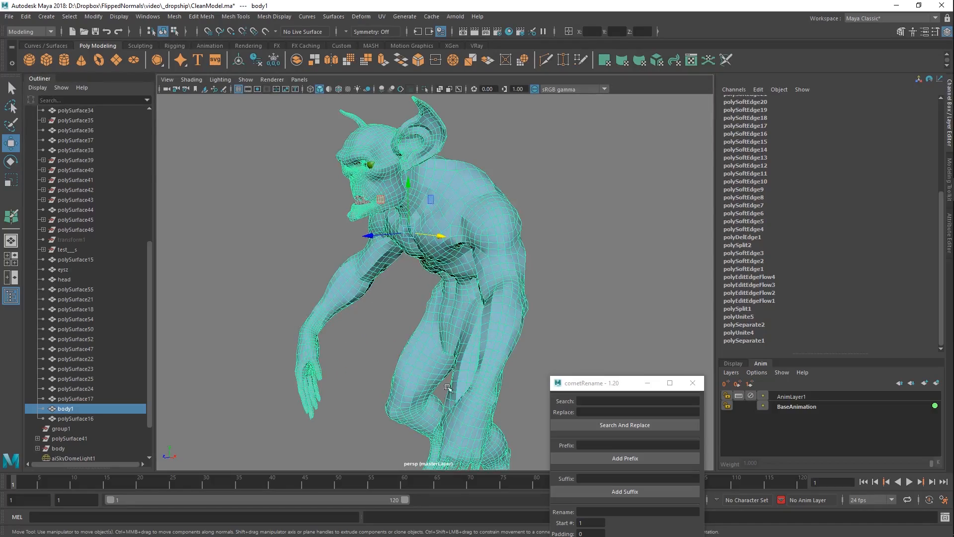
pyautogui.scroll(8, 399, 346)
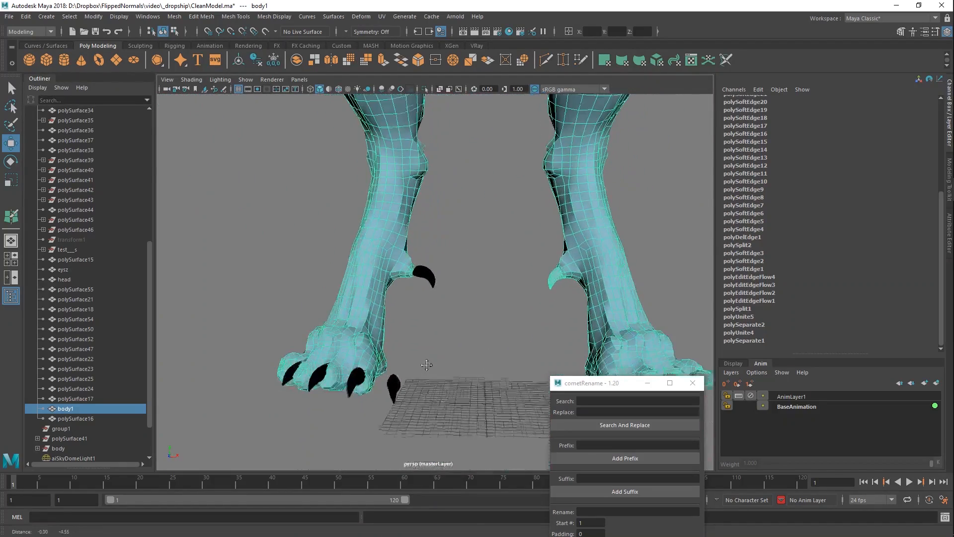
pyautogui.click(401, 384)
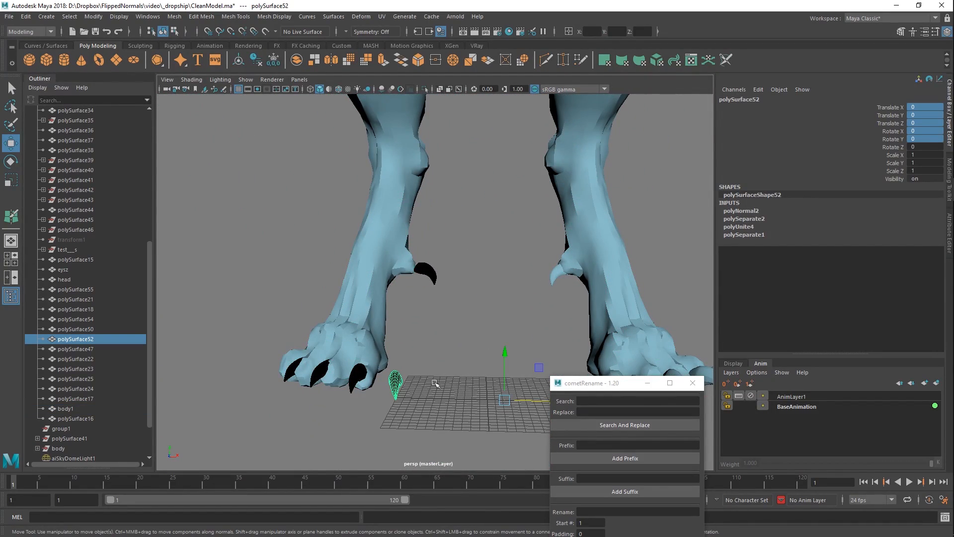
pyautogui.keyDown('alt'); pyautogui.moveTo(413, 404); pyautogui.dragTo(419, 348); pyautogui.keyUp('alt')
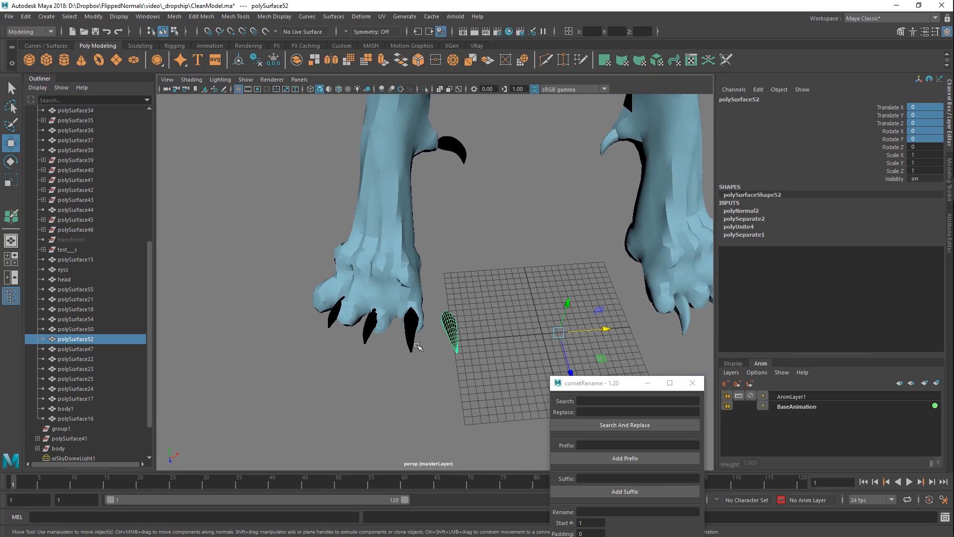
pyautogui.keyDown('shift'); pyautogui.click(419, 346); pyautogui.keyUp('shift')
pyautogui.keyDown('shift'); pyautogui.click(419, 336); pyautogui.keyUp('shift')
pyautogui.keyDown('shift'); pyautogui.click(409, 331); pyautogui.keyUp('shift')
pyautogui.keyDown('shift'); pyautogui.click(368, 331); pyautogui.keyUp('shift')
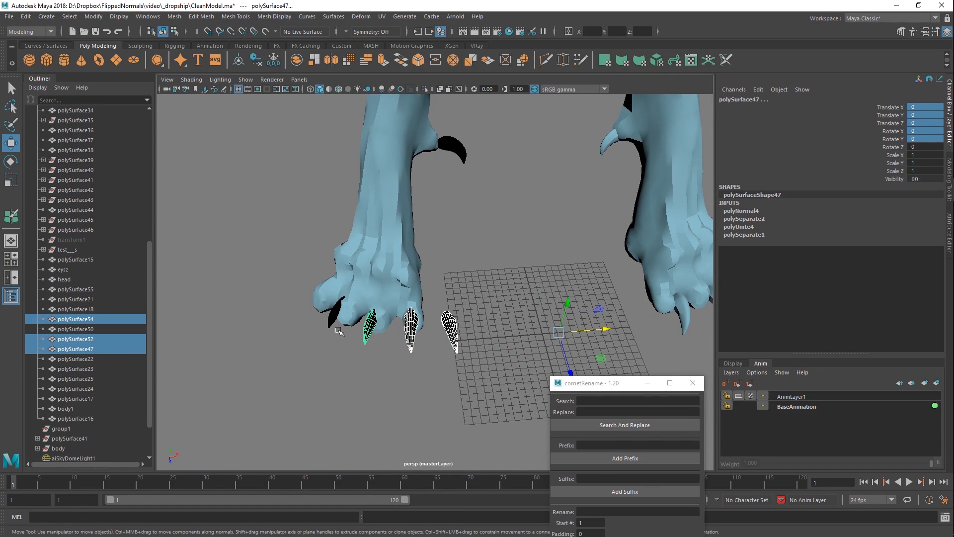
pyautogui.keyDown('shift'); pyautogui.click(343, 330); pyautogui.keyUp('shift')
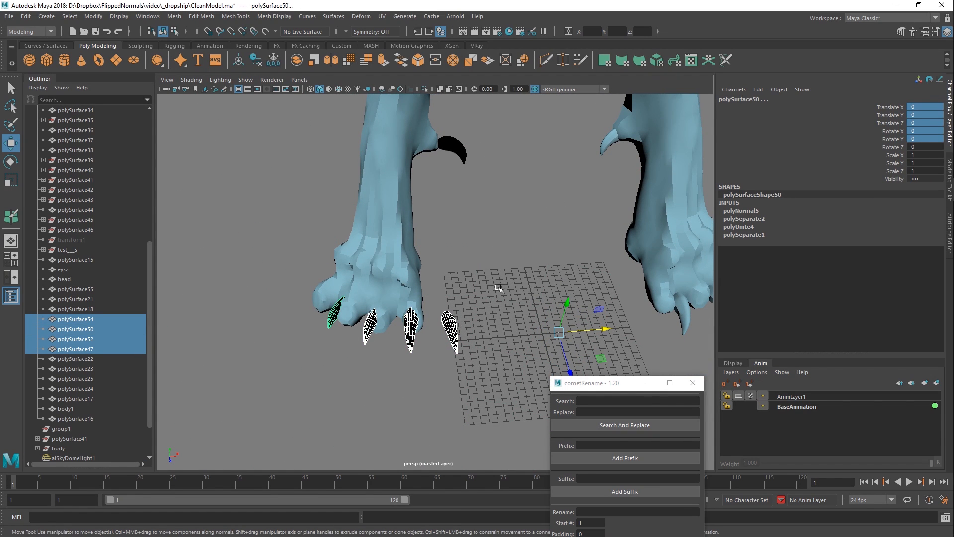
pyautogui.moveTo(584, 330); pyautogui.dragTo(552, 336)
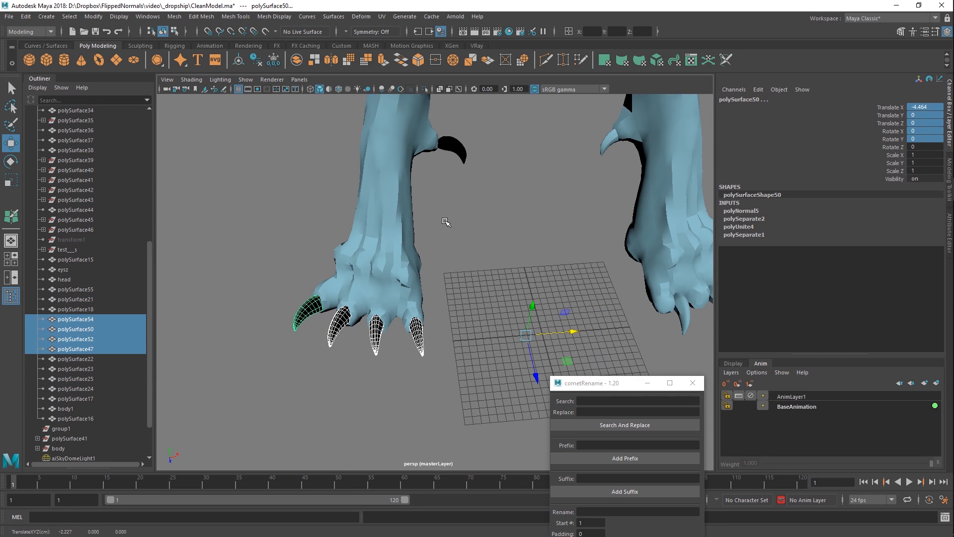
# Pick the black claw higher up on the same leg and undo the toe claws' move and their selection.
pyautogui.moveTo(468, 271)
pyautogui.keyDown('alt'); pyautogui.mouseDown()
pyautogui.moveTo(473, 284)
pyautogui.moveTo(460, 287)
pyautogui.mouseUp(); pyautogui.keyUp('alt')
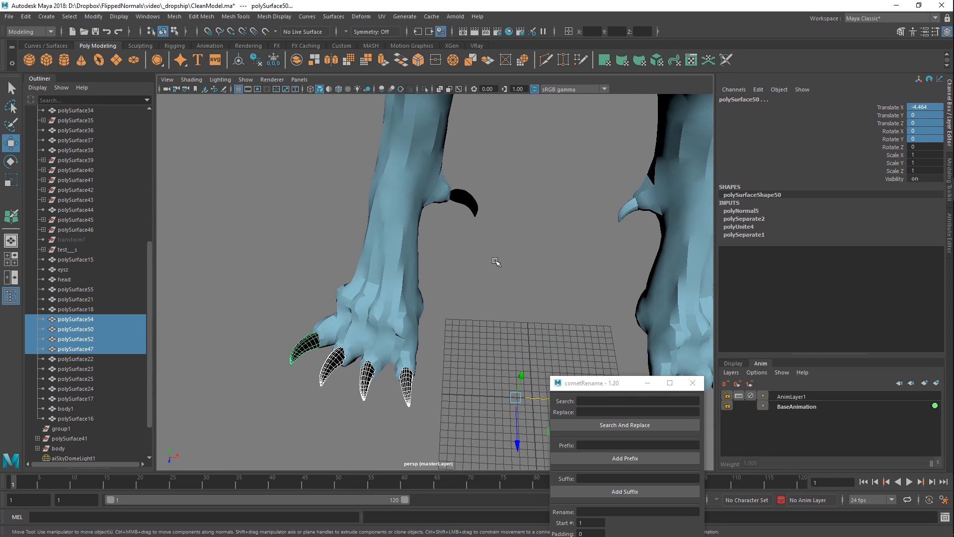
pyautogui.click(476, 208)
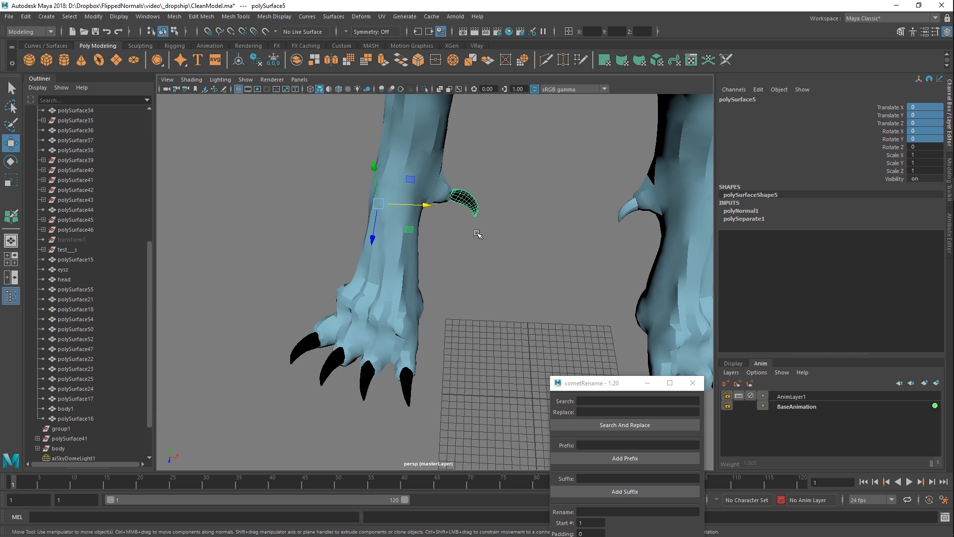
pyautogui.scroll(-5, 471, 239)
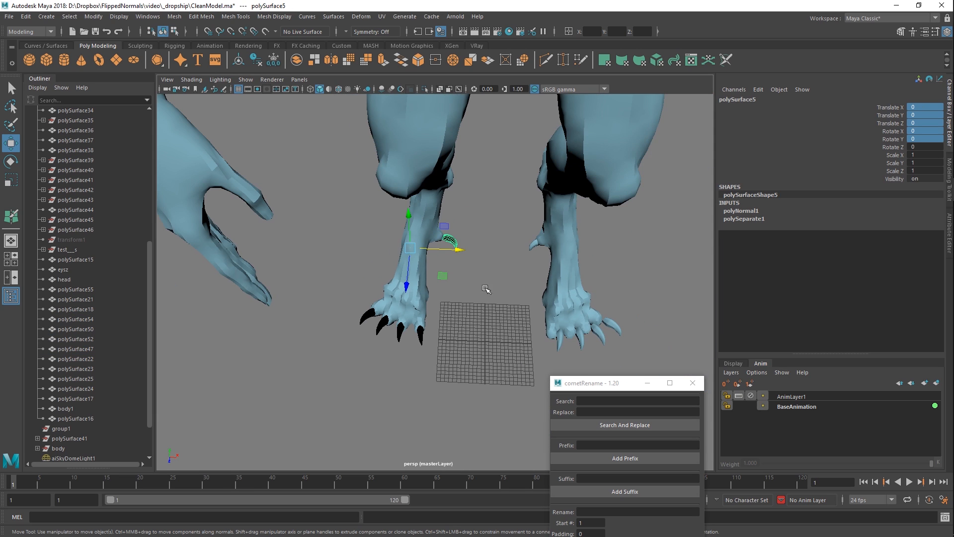
pyautogui.hotkey('ctrl', 'z')
pyautogui.hotkey('ctrl', 'z')
pyautogui.hotkey('ctrl', 'z')
pyautogui.hotkey('ctrl', 'z')
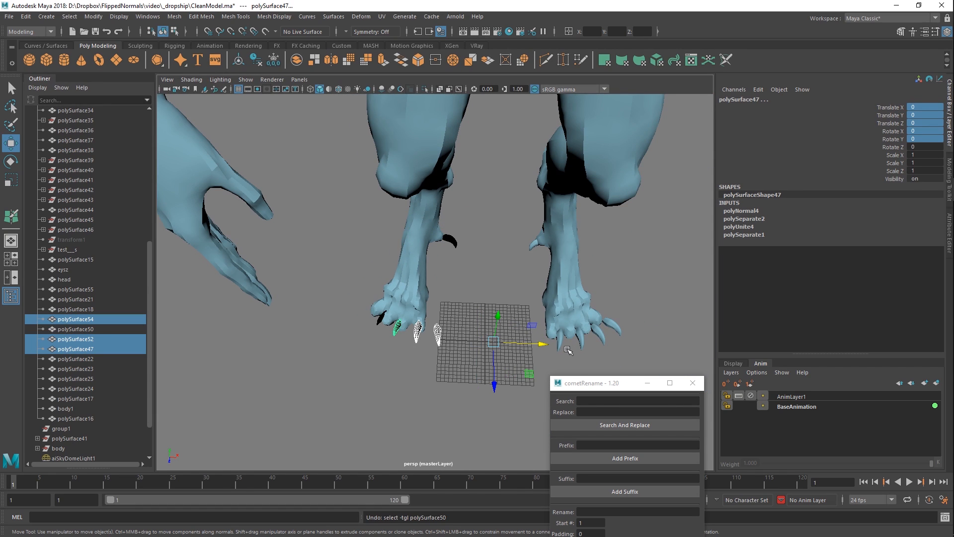
pyautogui.hotkey('ctrl', 'z')
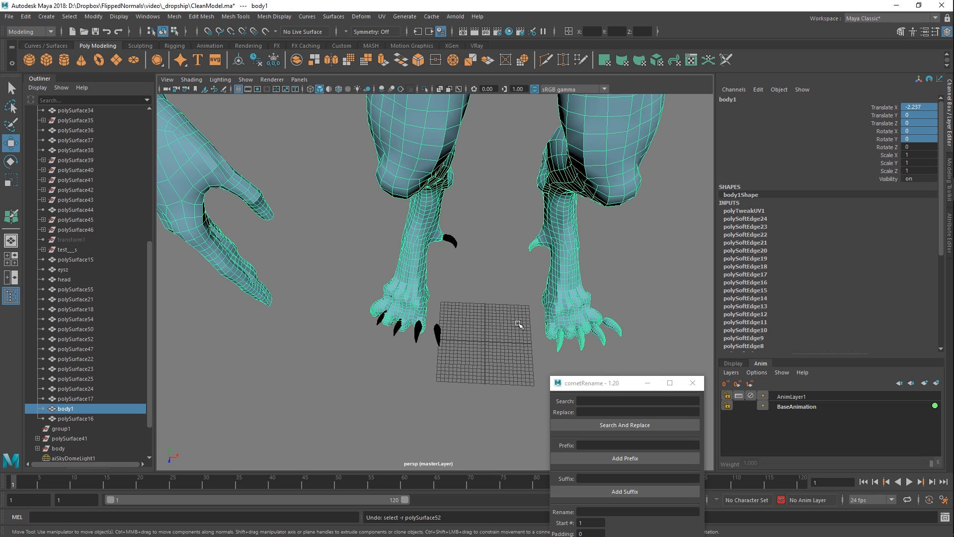
# Set Translate X of the four black toe claws and the claw higher on that leg to the body's value, -2.237.
pyautogui.hotkey('ctrl', 'z')
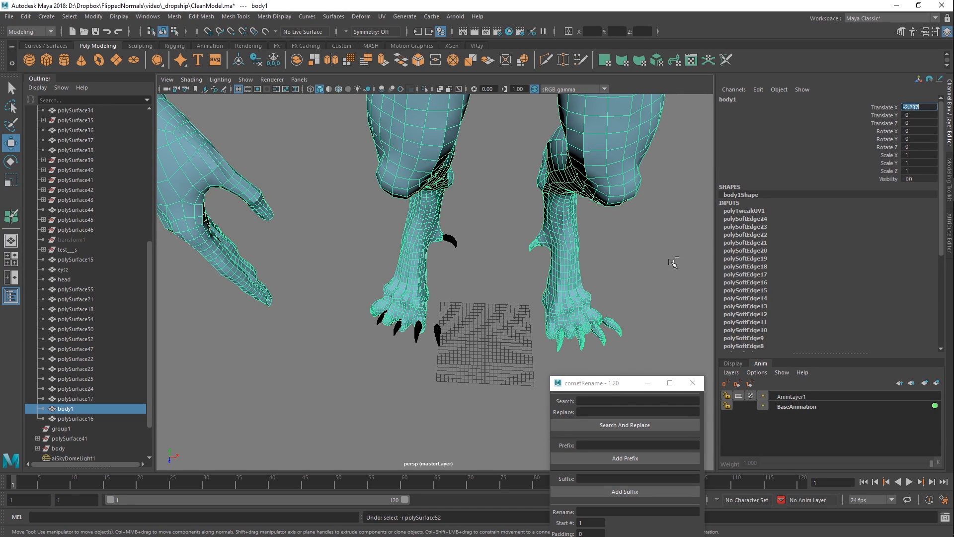
pyautogui.click(456, 241)
pyautogui.press('q')
pyautogui.keyDown('shift'); pyautogui.click(438, 342); pyautogui.keyUp('shift')
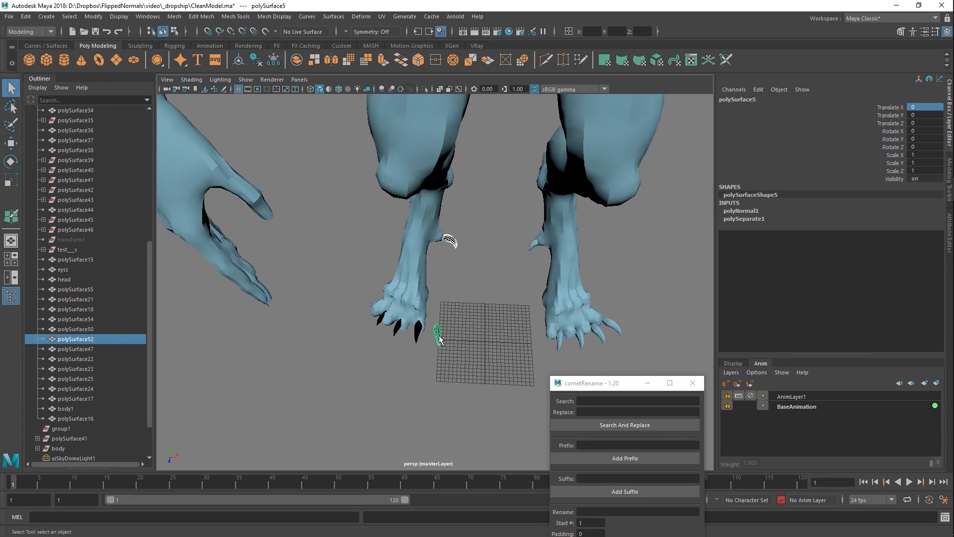
pyautogui.keyDown('shift'); pyautogui.click(418, 330); pyautogui.keyUp('shift')
pyautogui.keyDown('shift'); pyautogui.click(398, 328); pyautogui.keyUp('shift')
pyautogui.keyDown('shift'); pyautogui.click(381, 318); pyautogui.keyUp('shift')
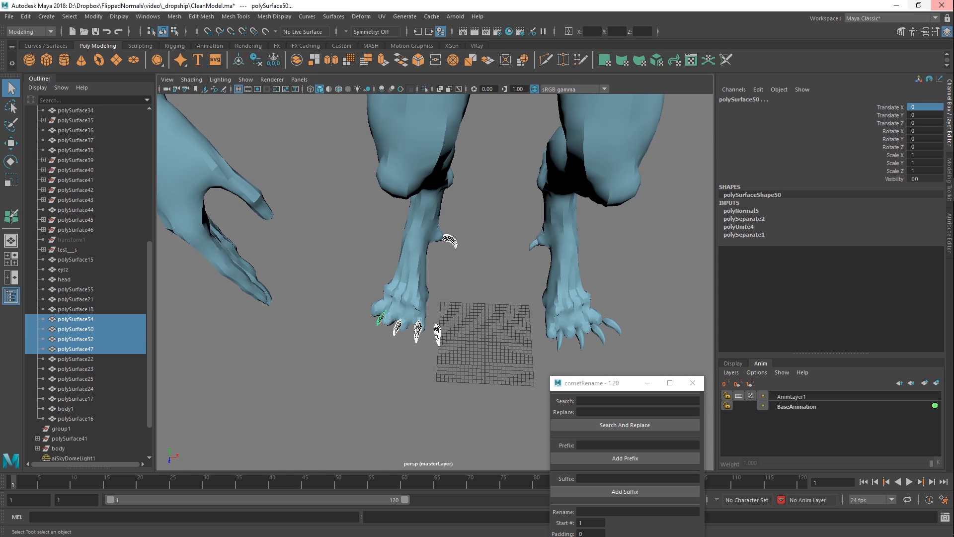
pyautogui.click(914, 107)
pyautogui.write('-2.237')
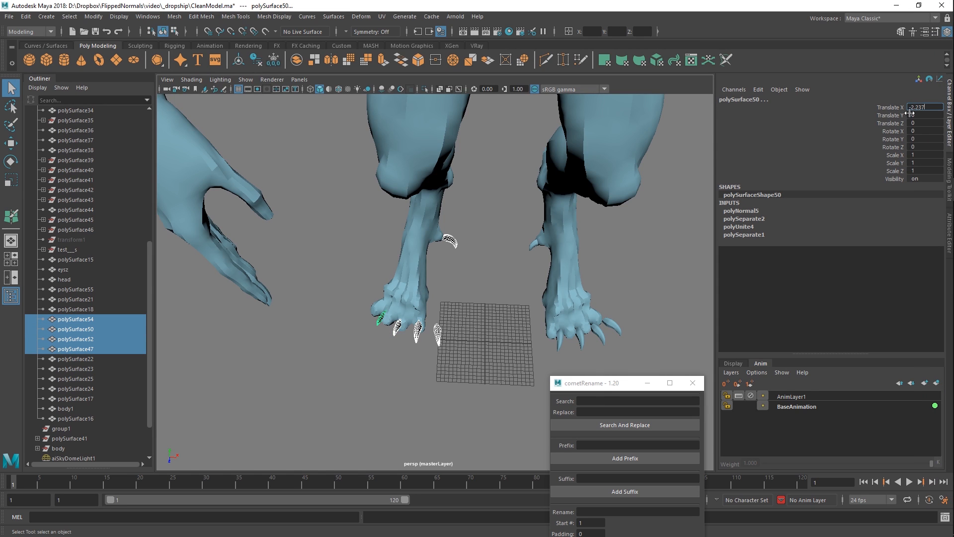
pyautogui.press('Return')
# Examine the body mesh, the black foot claws and the face for correct placement.
pyautogui.scroll(-10, 449, 326)
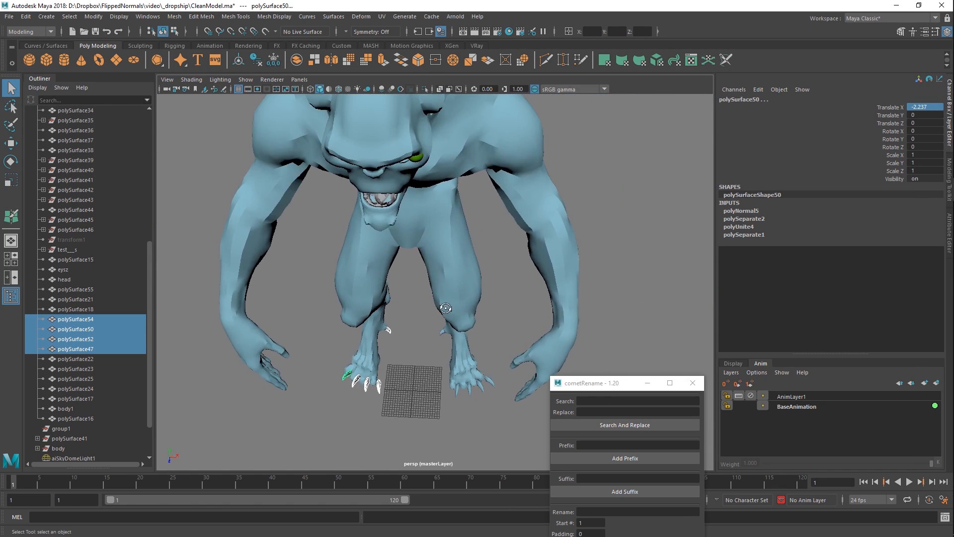
pyautogui.click(449, 328)
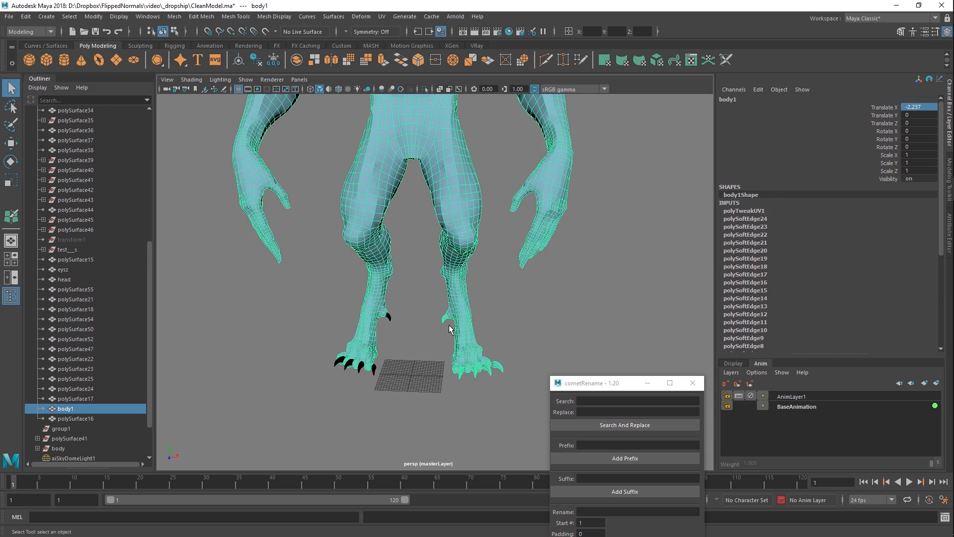
pyautogui.click(378, 370)
pyautogui.scroll(5, 456, 374)
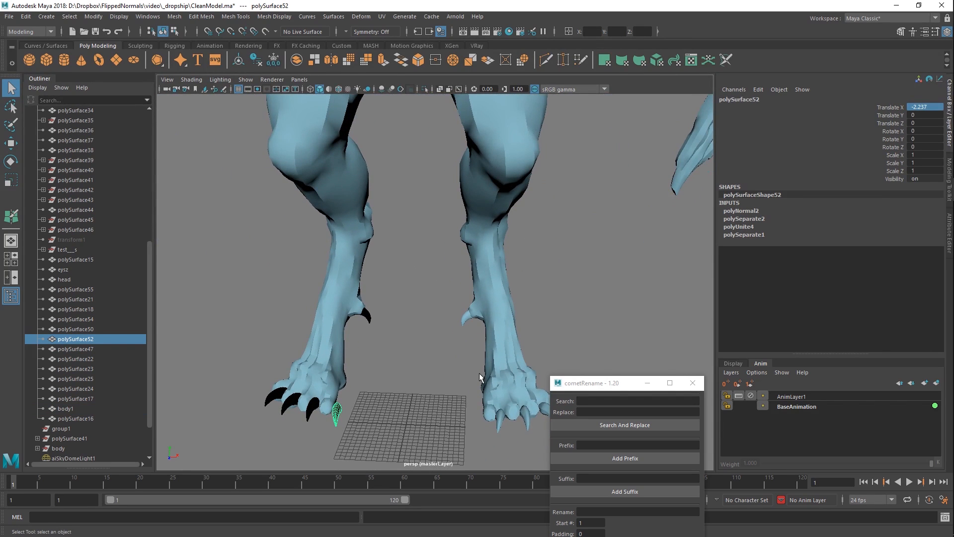
pyautogui.scroll(-8, 478, 372)
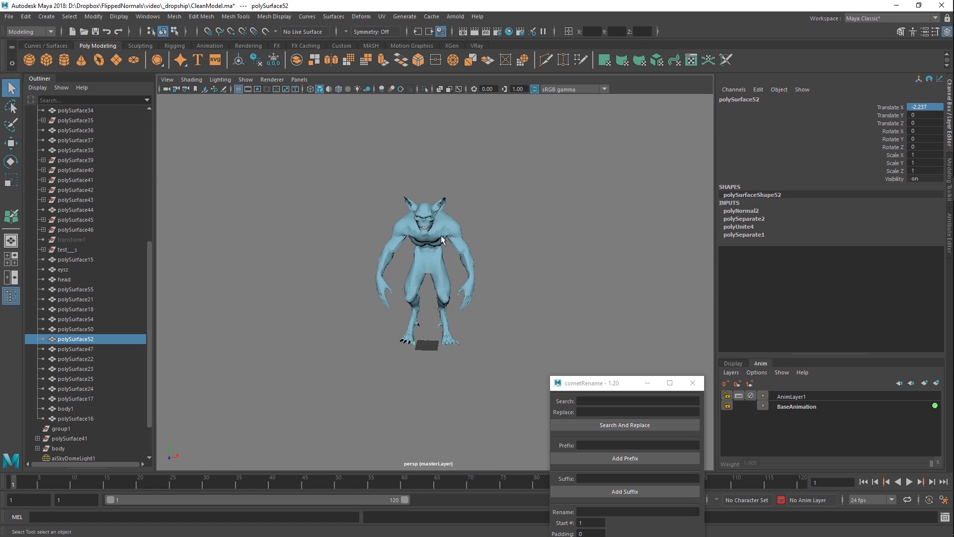
pyautogui.scroll(10, 441, 239)
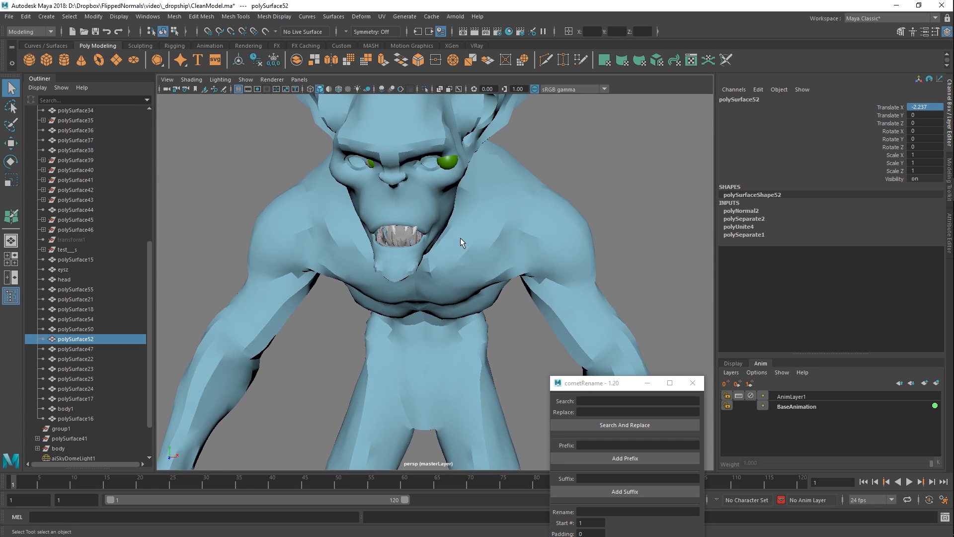
pyautogui.press('space')
# Select all of the creature's visible meshes and inspect the selection from the front and the side.
pyautogui.scroll(-10, 462, 241)
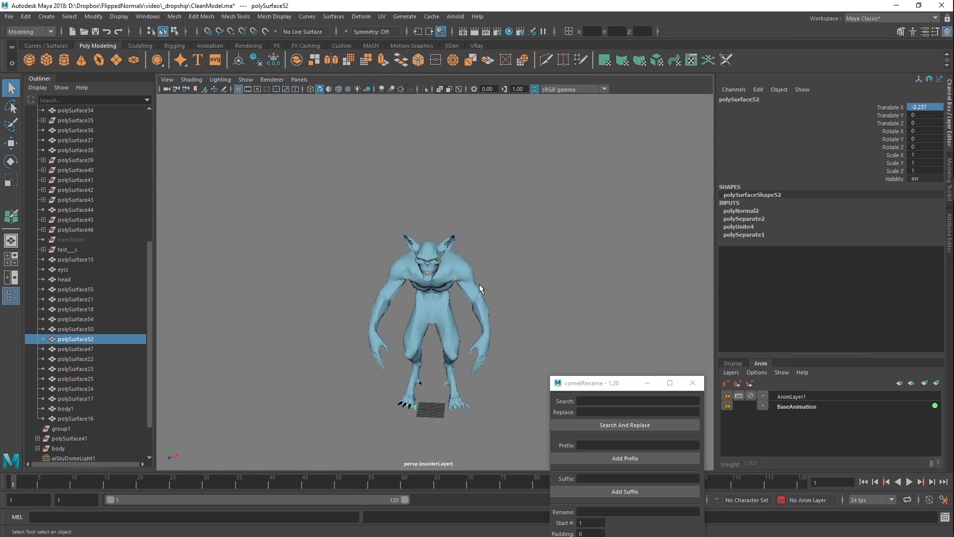
pyautogui.moveTo(534, 214); pyautogui.dragTo(319, 503)
pyautogui.scroll(-4, 420, 350)
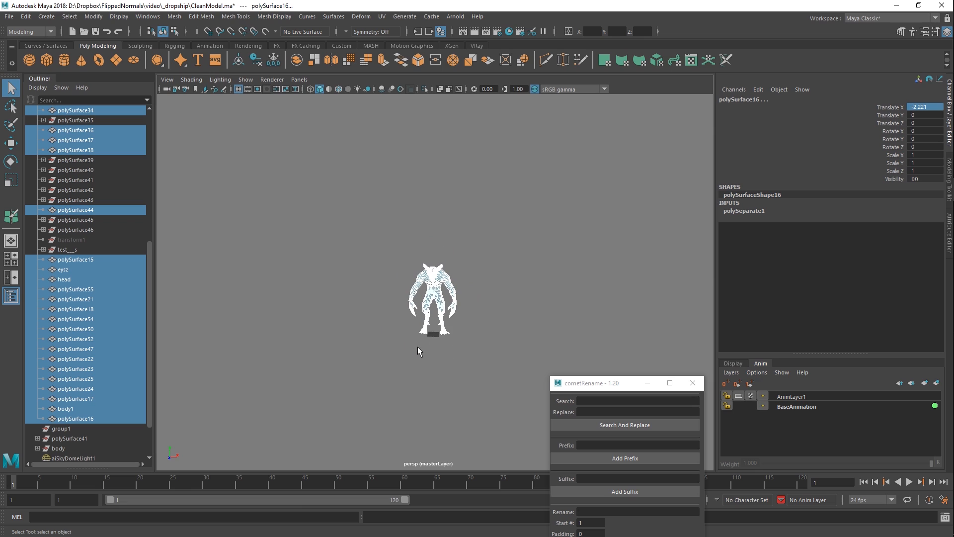
pyautogui.scroll(-2, 99, 348)
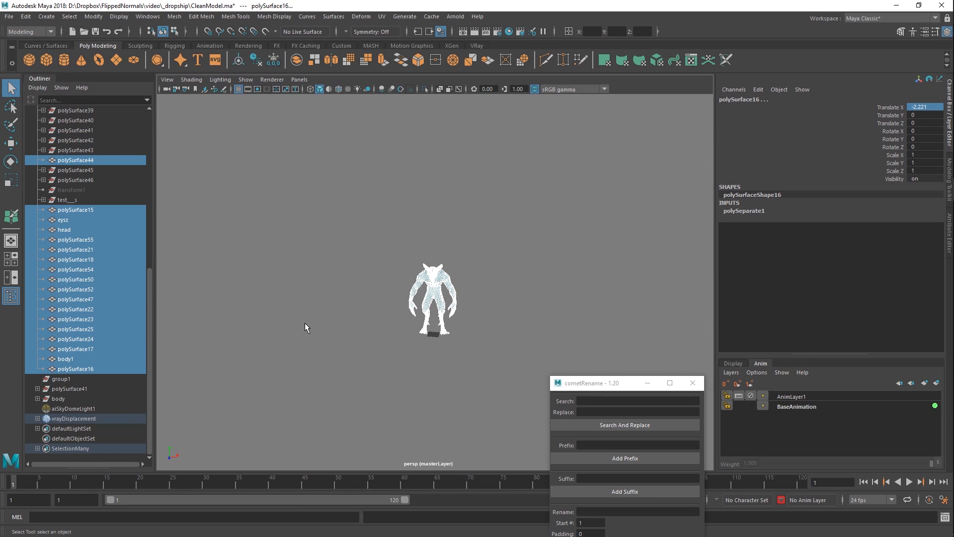
pyautogui.scroll(5, 434, 275)
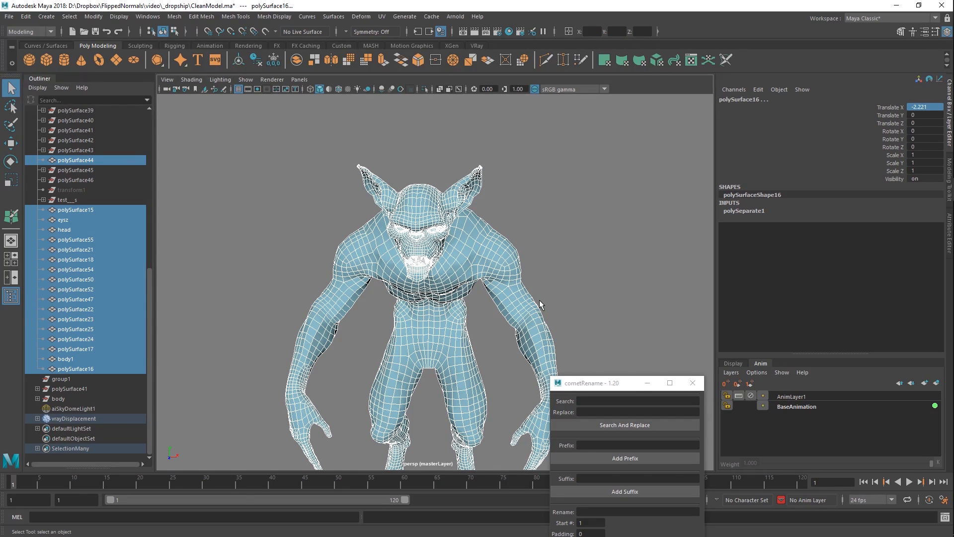
pyautogui.keyDown('alt'); pyautogui.moveTo(535, 294); pyautogui.dragTo(509, 299, button='right'); pyautogui.keyUp('alt')
pyautogui.keyDown('alt'); pyautogui.moveTo(497, 309); pyautogui.dragTo(494, 285, button='middle'); pyautogui.keyUp('alt')
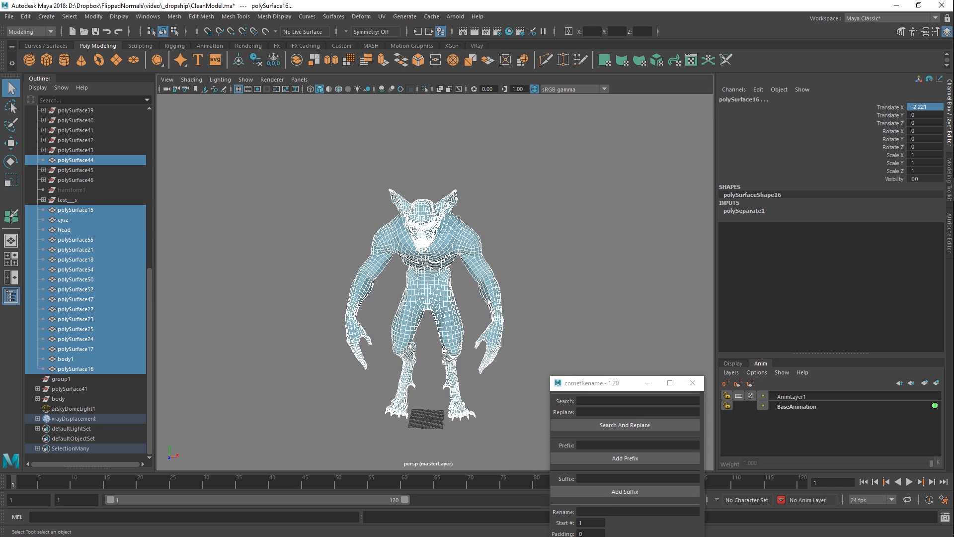
pyautogui.keyDown('alt'); pyautogui.moveTo(487, 301); pyautogui.dragTo(448, 301); pyautogui.keyUp('alt')
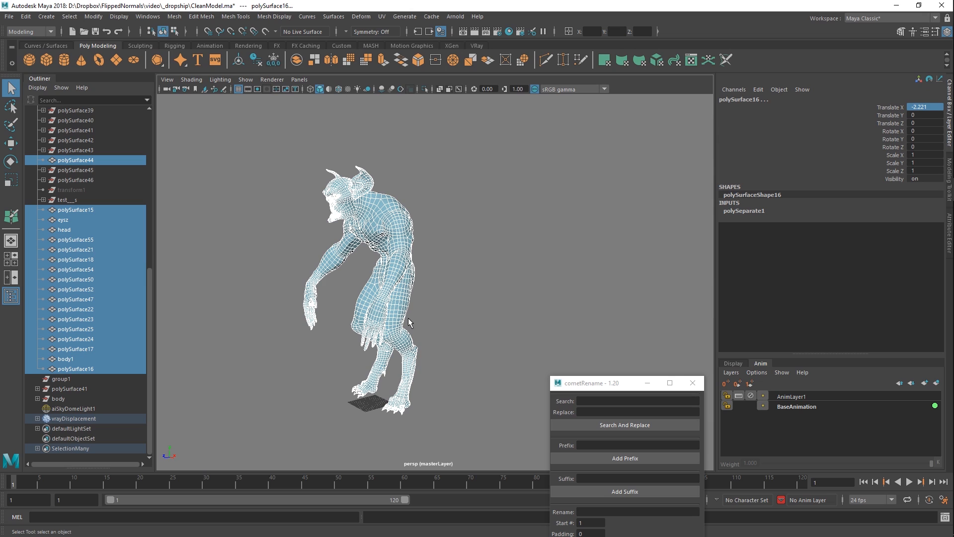
# Export the selected meshes to the Desktop as an OBJ file named bodyMessy.
pyautogui.click(5, 18)
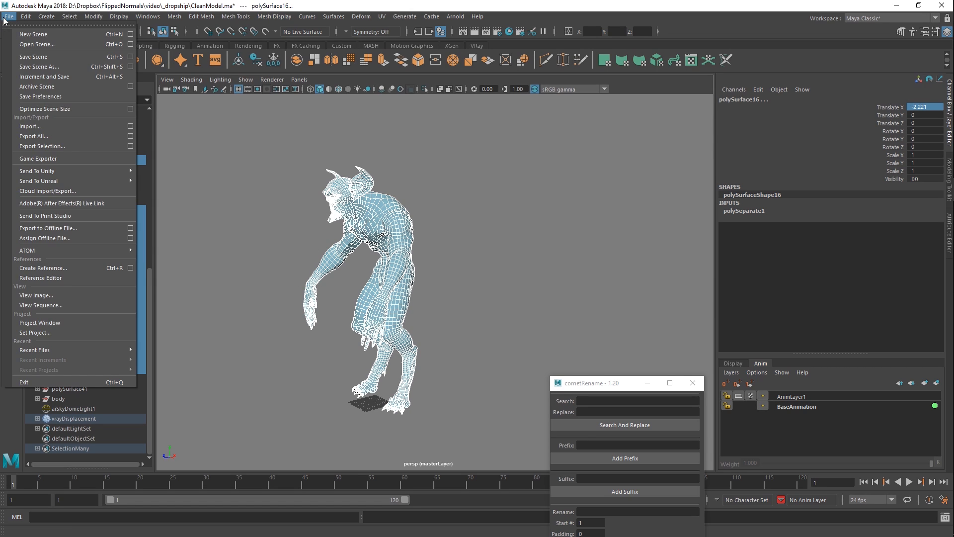
pyautogui.click(56, 146)
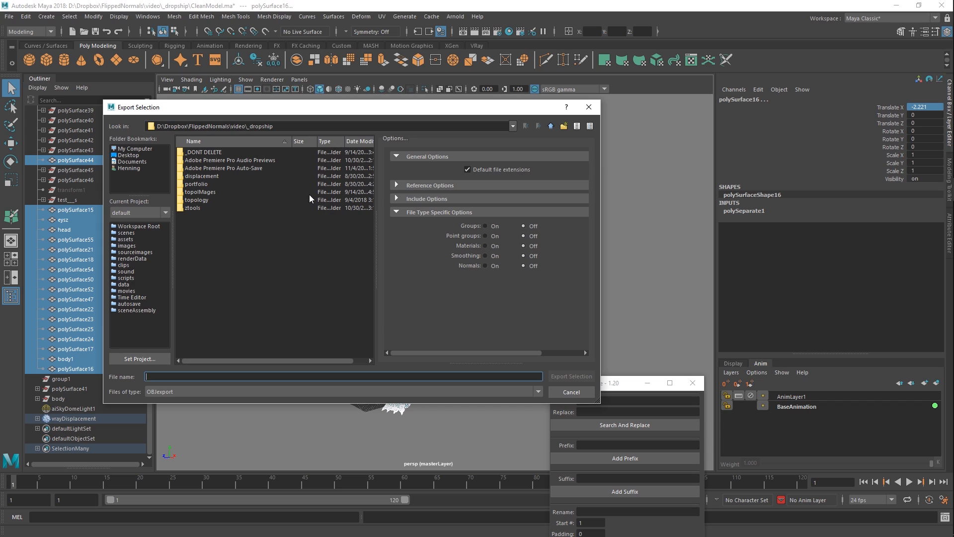
pyautogui.click(128, 155)
pyautogui.click(188, 377)
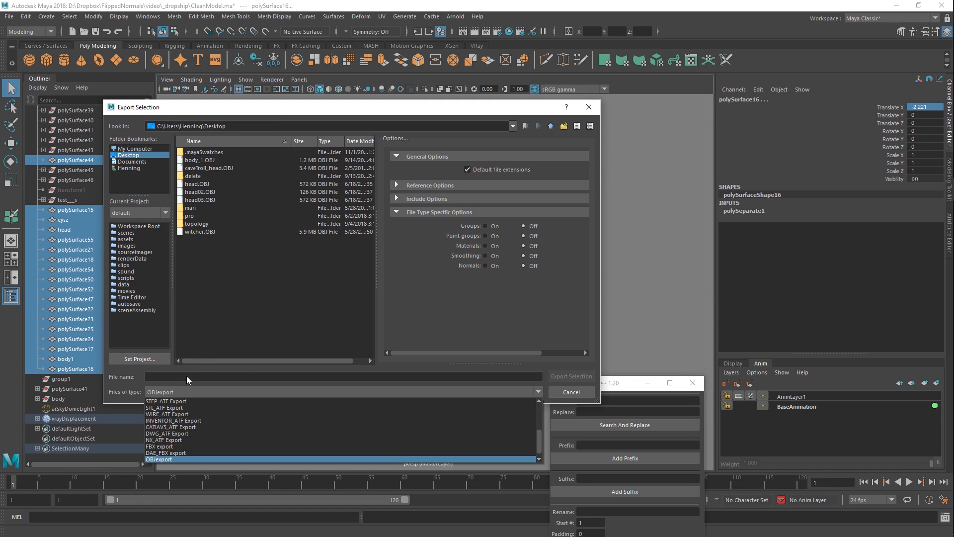
pyautogui.write('bodyMessy')
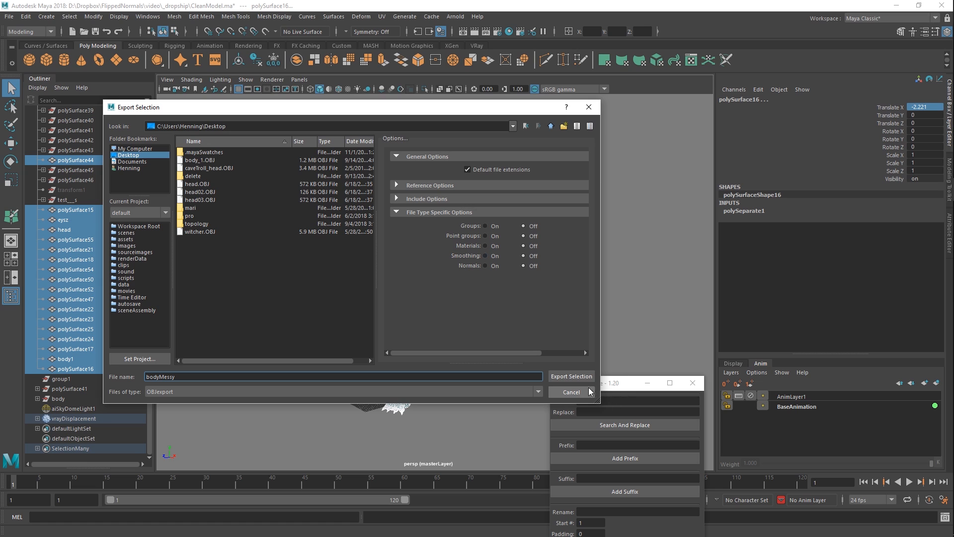
pyautogui.click(566, 377)
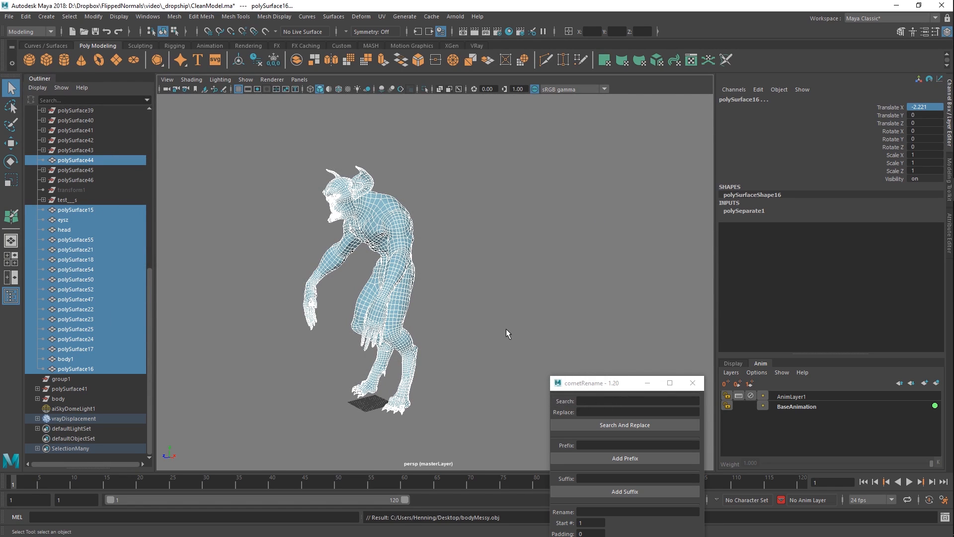
# Import bodyMessy.obj from the Desktop without namespaces into a new scene, saving the current scene's changes first.
pyautogui.hotkey('ctrl', 'n')
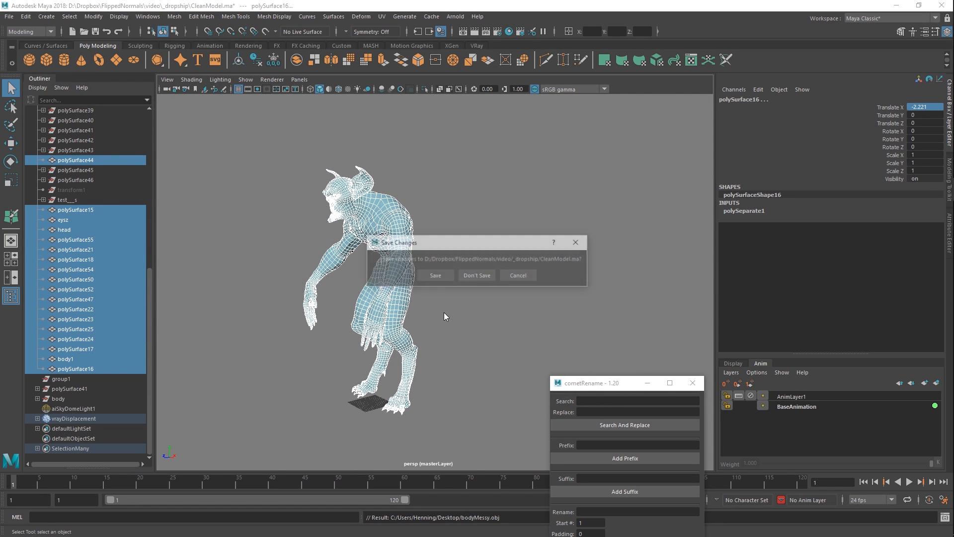
pyautogui.click(433, 280)
pyautogui.click(9, 16)
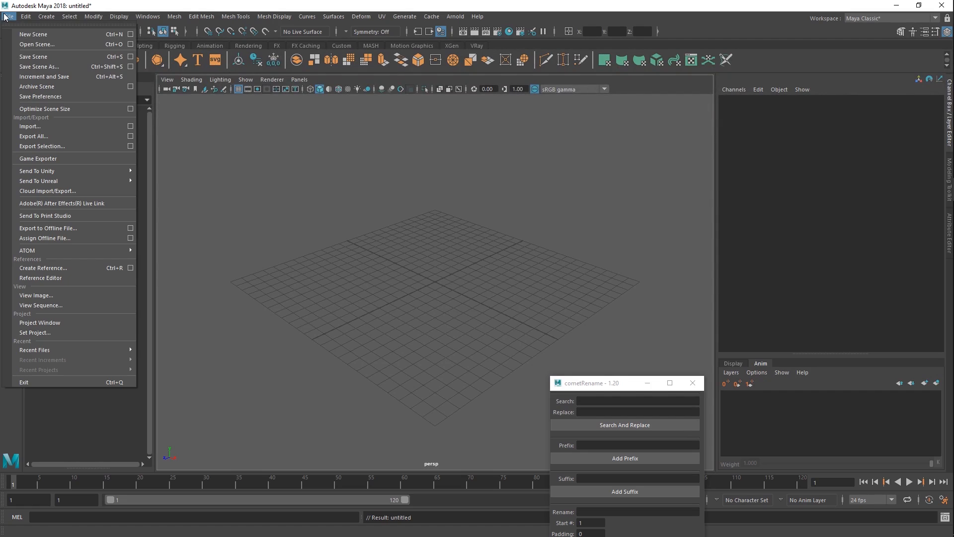
pyautogui.click(34, 128)
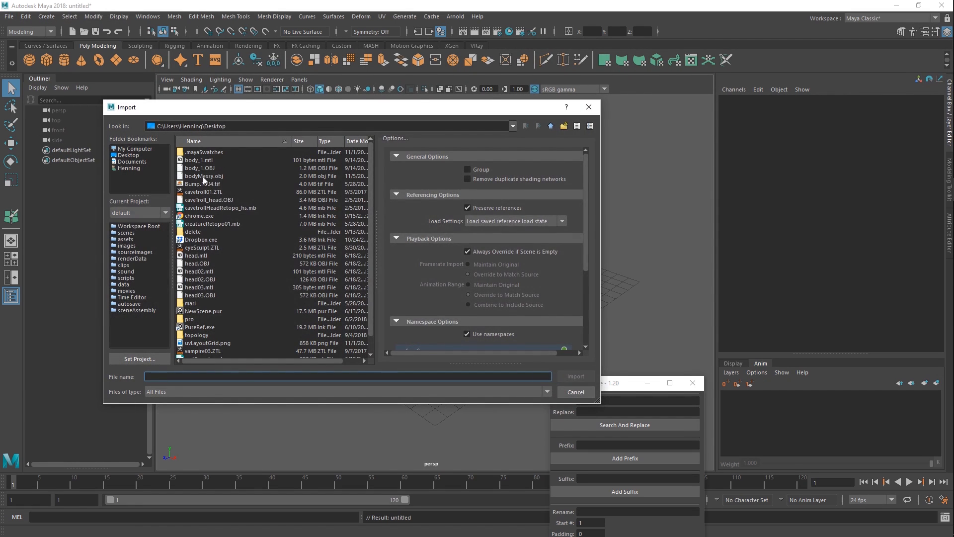
pyautogui.click(238, 232)
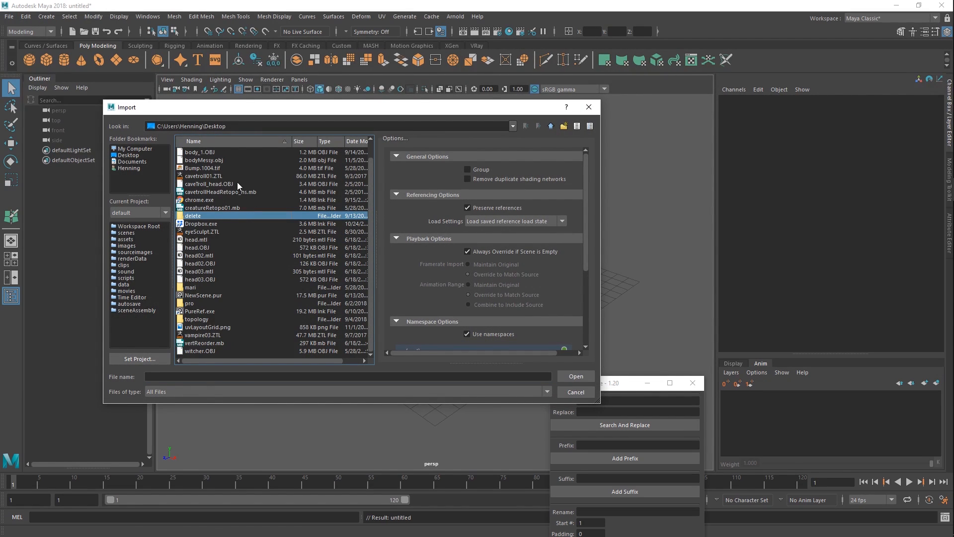
pyautogui.click(223, 176)
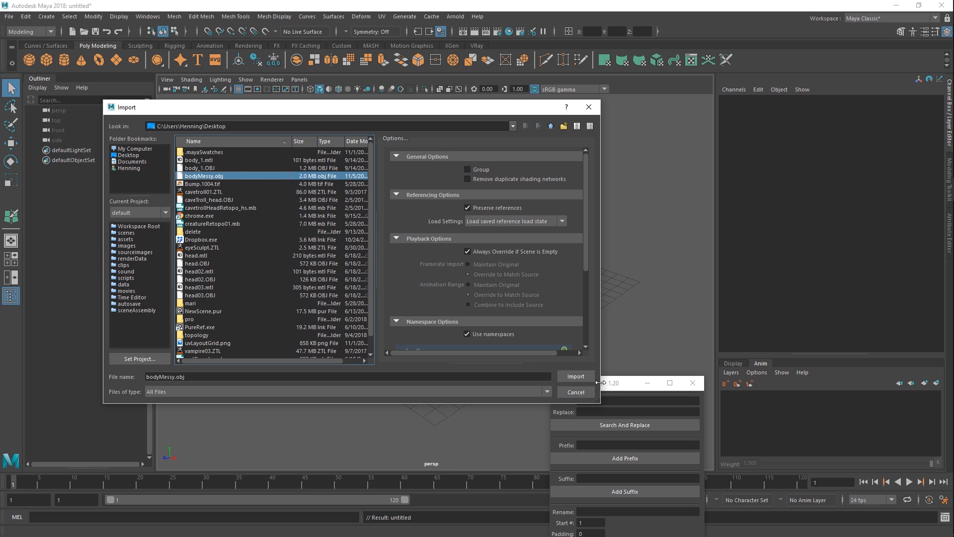
pyautogui.scroll(-2, 501, 306)
pyautogui.scroll(-2, 493, 278)
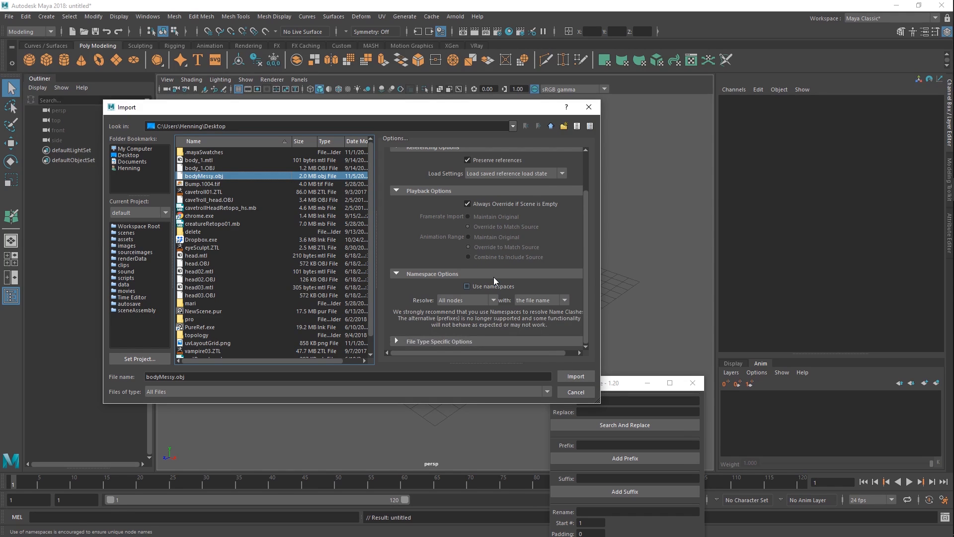
pyautogui.click(571, 376)
pyautogui.press('a')
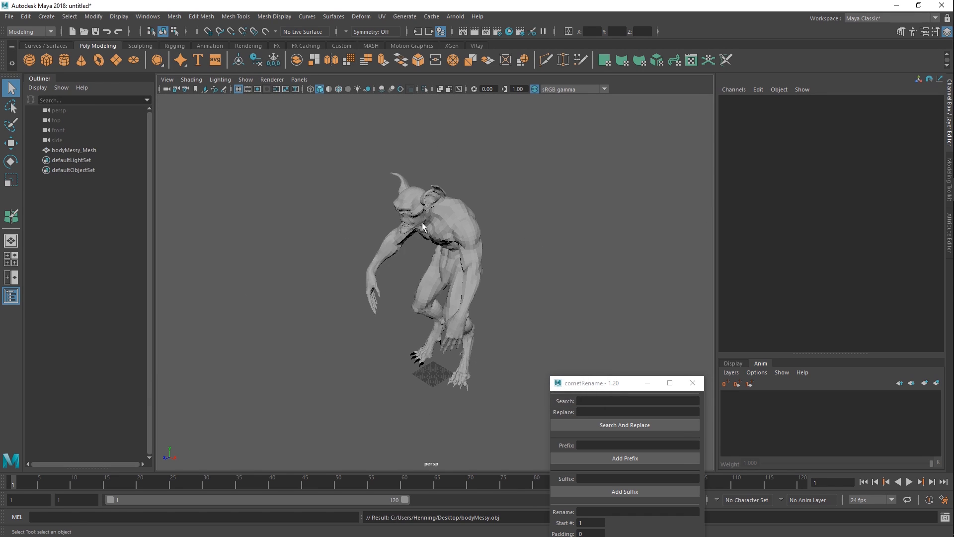
# Examine the imported creature mesh up close around the head, face and shoulders.
pyautogui.keyDown('alt'); pyautogui.moveTo(393, 268); pyautogui.dragTo(438, 268, button='right'); pyautogui.keyUp('alt')
pyautogui.keyDown('alt'); pyautogui.moveTo(437, 269); pyautogui.dragTo(491, 269); pyautogui.keyUp('alt')
pyautogui.keyDown('alt'); pyautogui.moveTo(436, 190); pyautogui.dragTo(410, 288, button='middle'); pyautogui.keyUp('alt')
pyautogui.scroll(3, 411, 276)
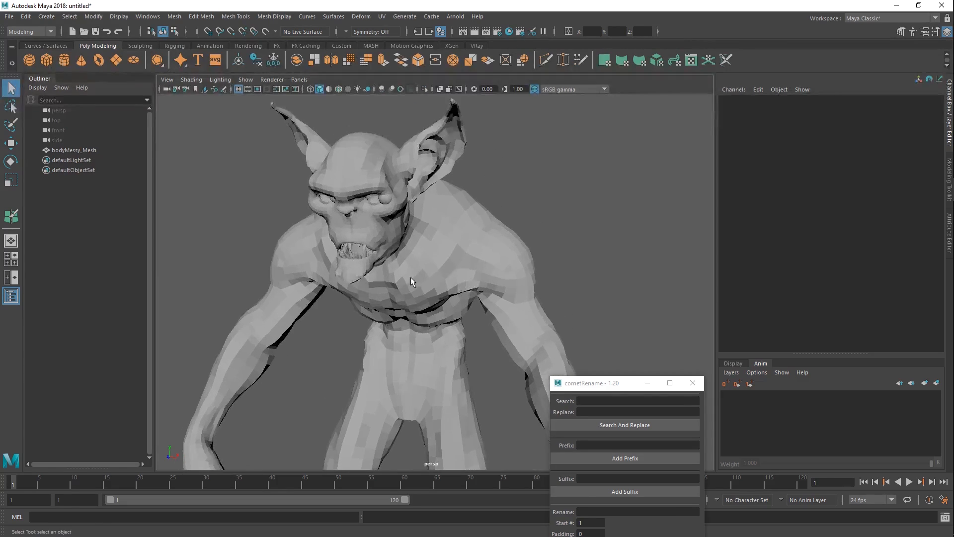
pyautogui.scroll(-3, 404, 259)
pyautogui.scroll(3, 406, 239)
pyautogui.scroll(-2, 423, 282)
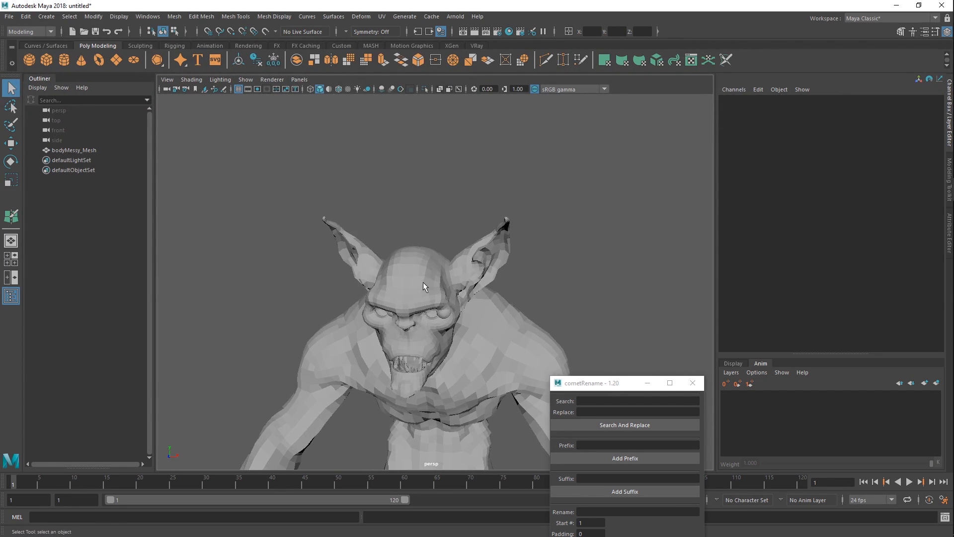
pyautogui.scroll(5, 497, 240)
pyautogui.scroll(-2, 446, 220)
pyautogui.scroll(2, 453, 169)
pyautogui.click(452, 169)
pyautogui.scroll(-5, 452, 169)
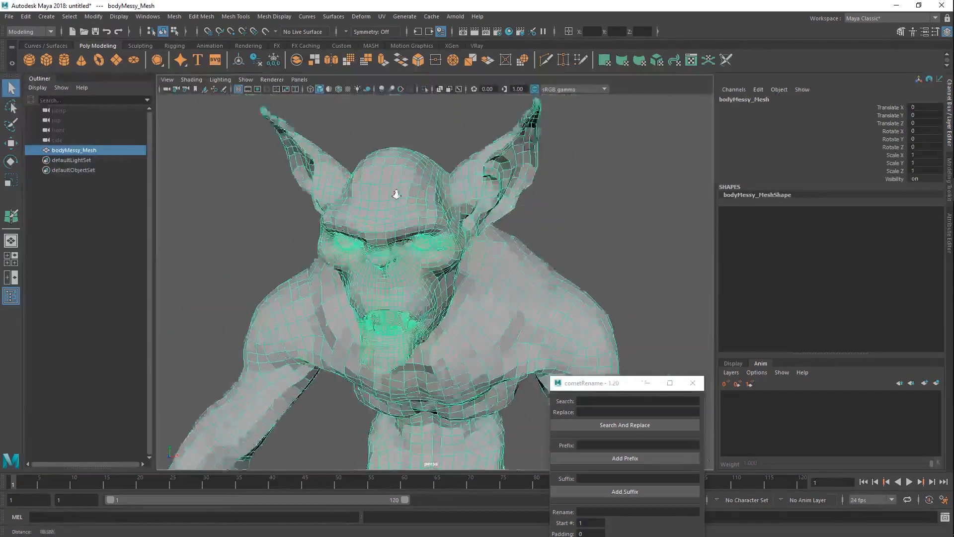
pyautogui.scroll(2, 396, 192)
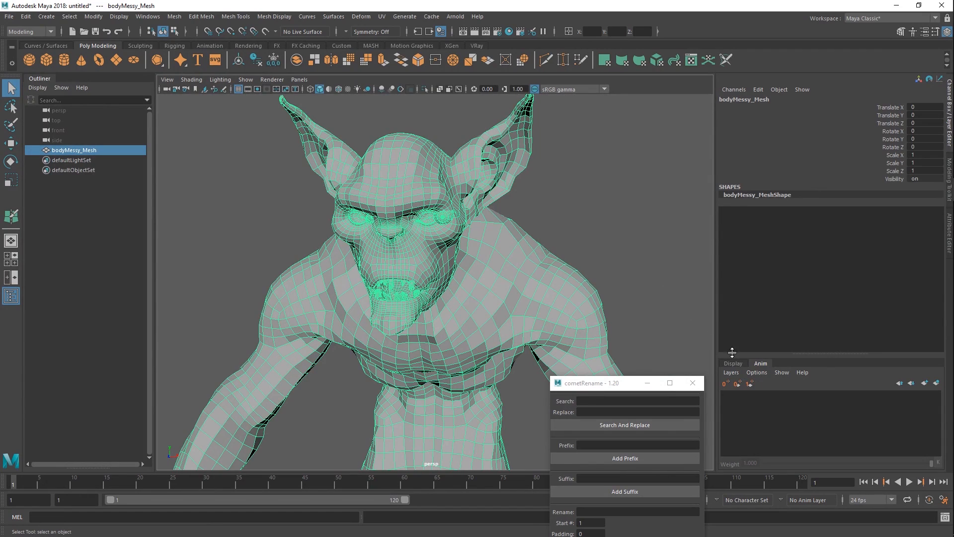
# Inspect the imported creature's lower legs and foot claws, and its whole body from the front.
pyautogui.click(558, 254)
pyautogui.moveTo(630, 384); pyautogui.dragTo(636, 457)
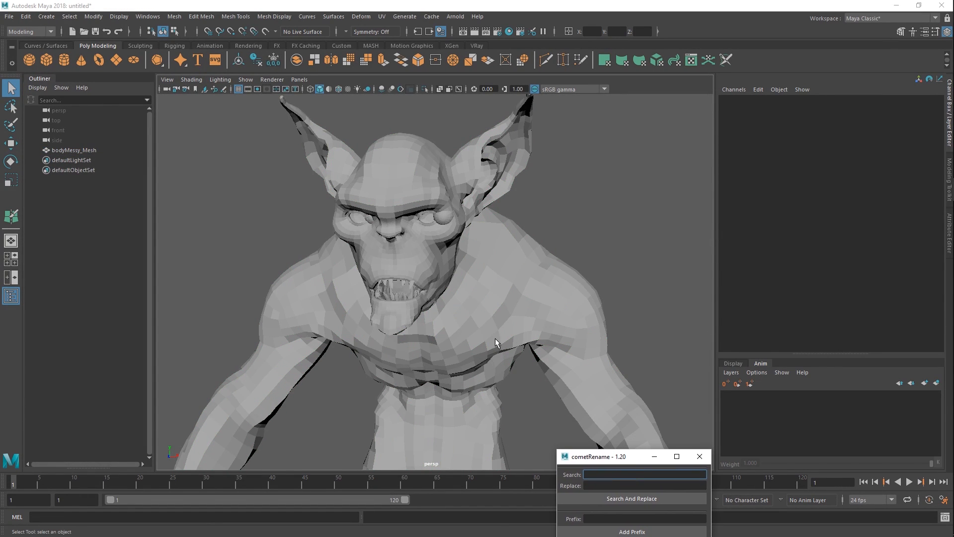
pyautogui.keyDown('alt'); pyautogui.moveTo(479, 375); pyautogui.dragTo(439, 219, button='middle'); pyautogui.keyUp('alt')
pyautogui.keyDown('alt'); pyautogui.moveTo(439, 218); pyautogui.dragTo(503, 426, button='right'); pyautogui.keyUp('alt')
pyautogui.keyDown('alt'); pyautogui.moveTo(450, 354); pyautogui.dragTo(453, 329, button='middle'); pyautogui.keyUp('alt')
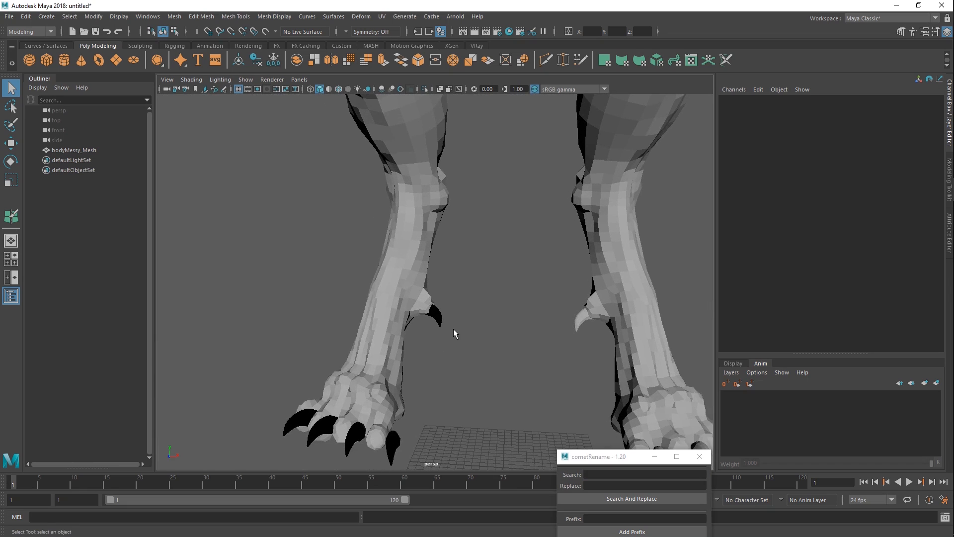
pyautogui.press('f')
pyautogui.keyDown('alt'); pyautogui.moveTo(215, 207); pyautogui.dragTo(496, 265, button='right'); pyautogui.keyUp('alt')
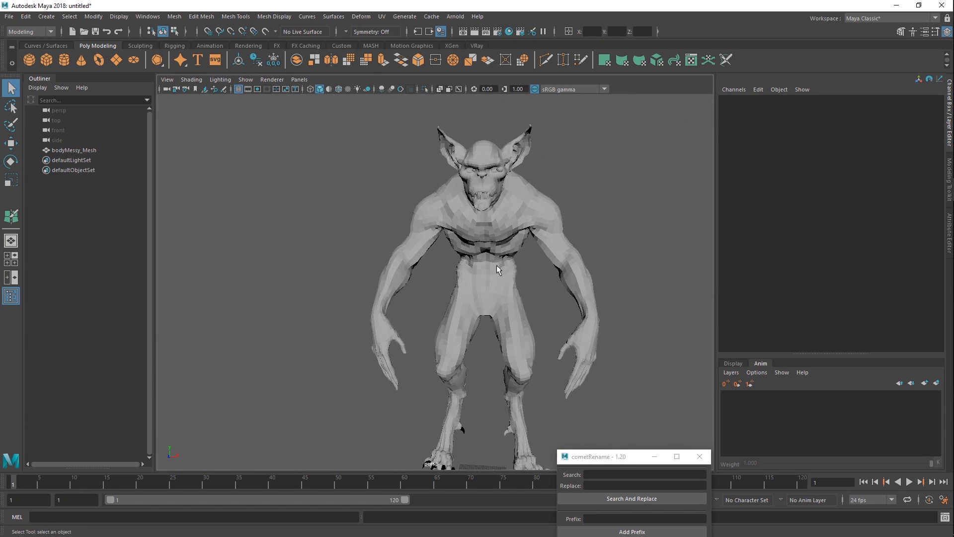
# Review the Render Stats attributes of the imported body mesh's shape.
pyautogui.click(437, 229)
pyautogui.keyDown('alt'); pyautogui.moveTo(594, 228); pyautogui.dragTo(562, 225, button='middle'); pyautogui.keyUp('alt')
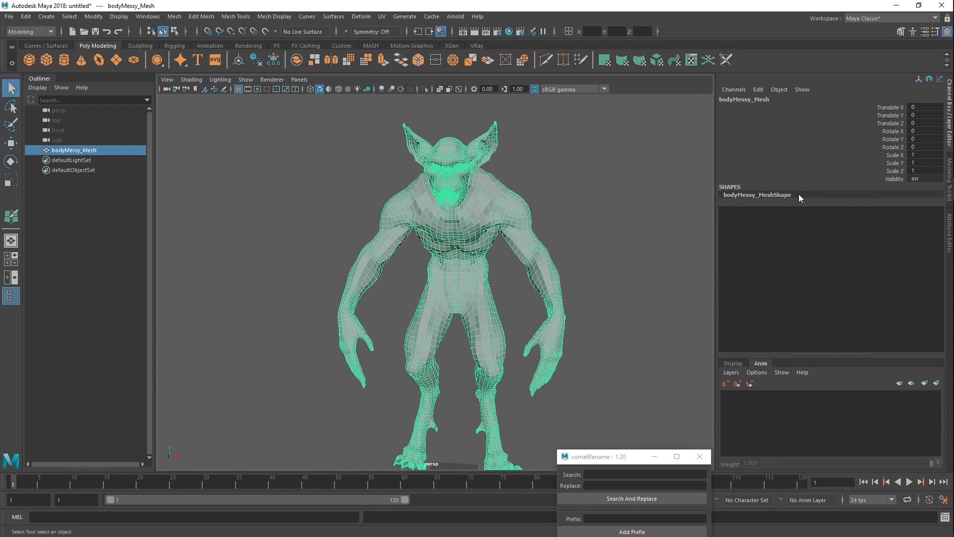
pyautogui.hotkey('ctrl', 'a')
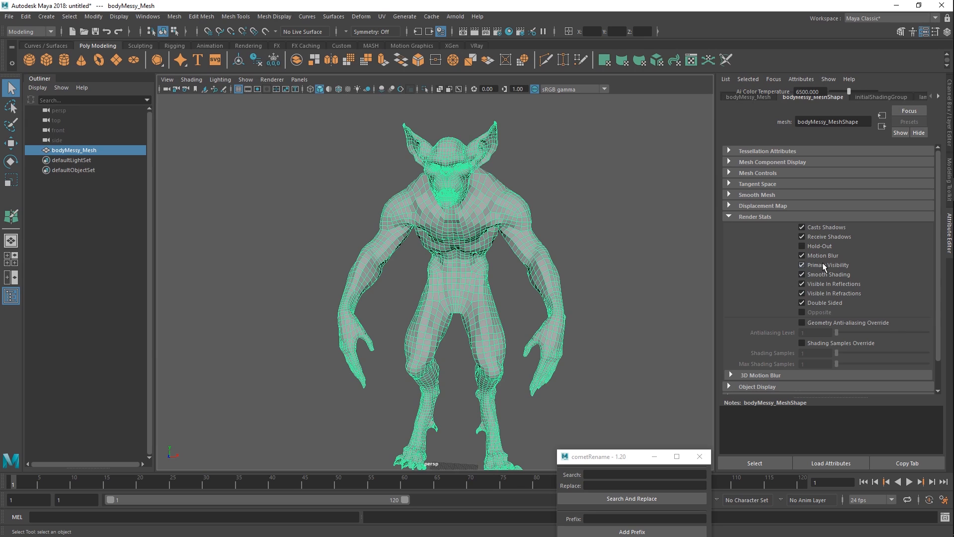
pyautogui.hotkey('ctrl', 'a')
pyautogui.click(579, 253)
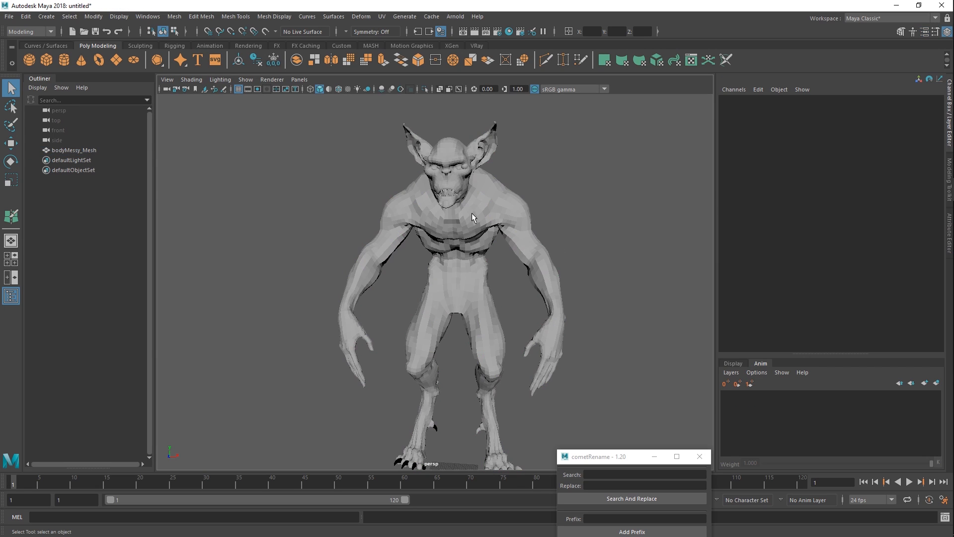
# Separate the imported bodyMessy_Mesh into its individual mesh pieces.
pyautogui.click(470, 214)
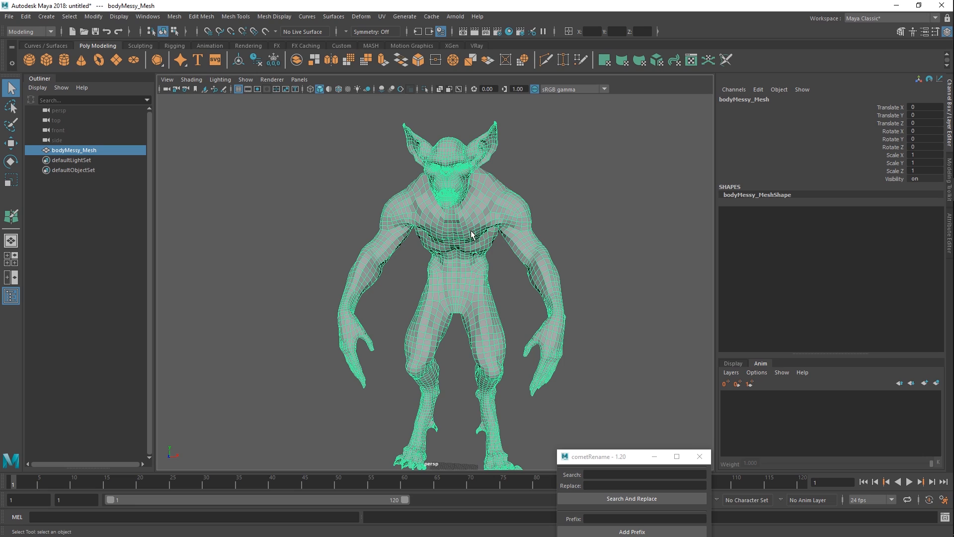
pyautogui.keyDown('shift'); pyautogui.rightClick(473, 215); pyautogui.keyUp('shift')
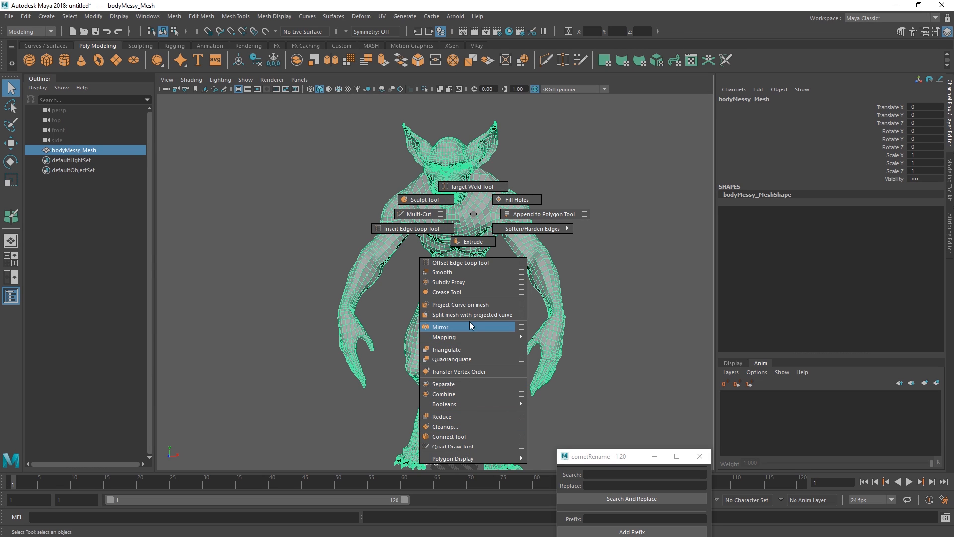
pyautogui.click(470, 383)
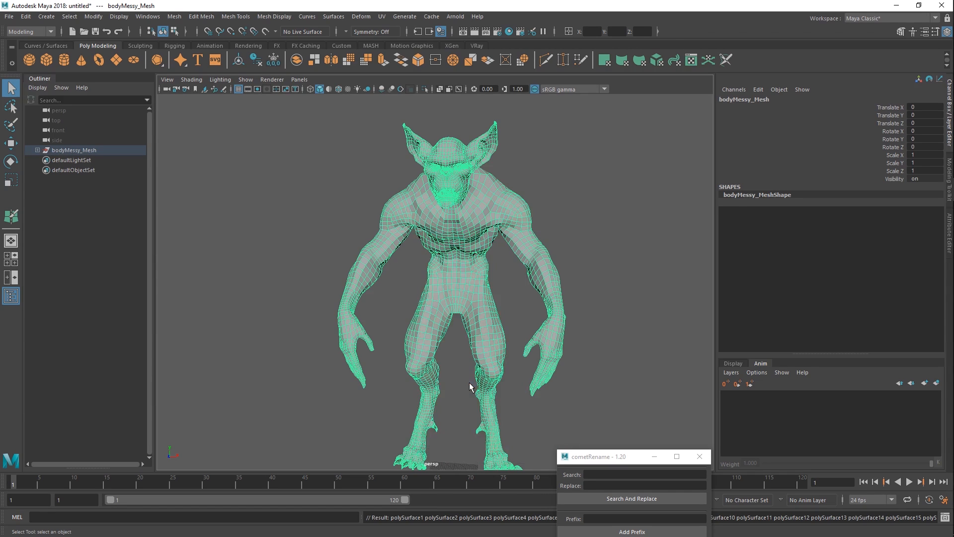
pyautogui.click(600, 197)
# Check the separated body, the protruding eyeball and the Outliner list of individual pieces.
pyautogui.click(441, 211)
pyautogui.scroll(4, 468, 128)
pyautogui.keyDown('alt'); pyautogui.moveTo(468, 129); pyautogui.dragTo(445, 314, button='middle'); pyautogui.keyUp('alt')
pyautogui.keyDown('alt'); pyautogui.moveTo(445, 313); pyautogui.dragTo(491, 377, button='right'); pyautogui.keyUp('alt')
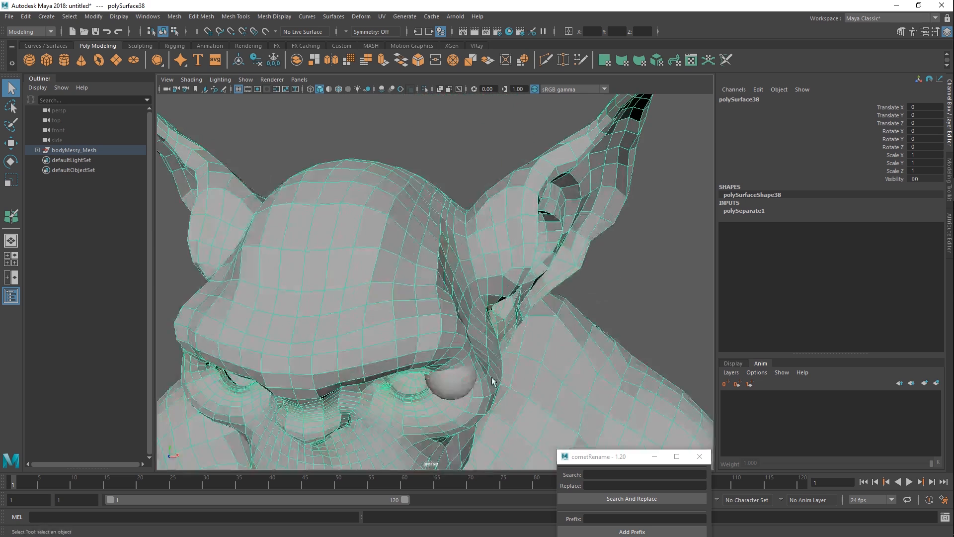
pyautogui.keyDown('alt'); pyautogui.moveTo(491, 377); pyautogui.dragTo(517, 271, button='middle'); pyautogui.keyUp('alt')
pyautogui.click(511, 257)
pyautogui.press('f')
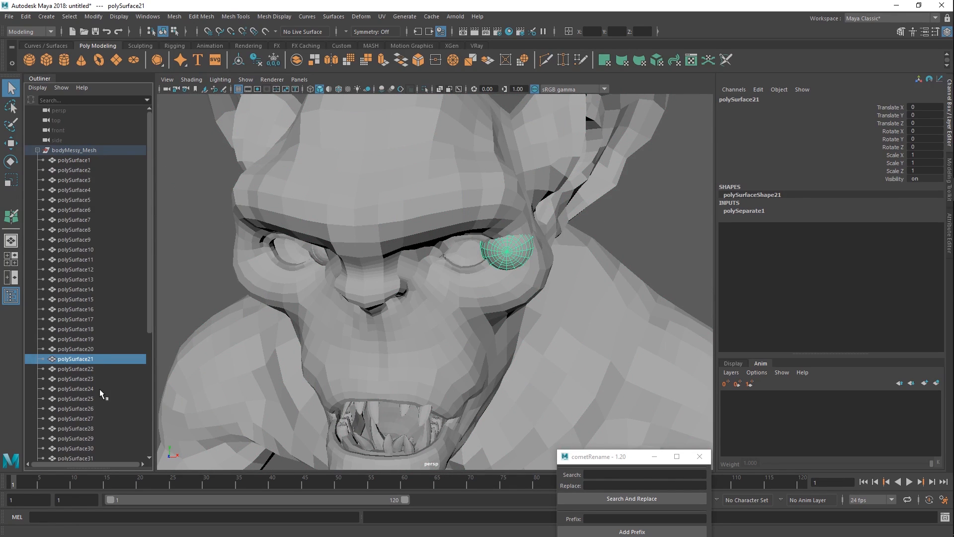
pyautogui.scroll(-6, 100, 389)
pyautogui.click(86, 416)
pyautogui.scroll(6, 87, 405)
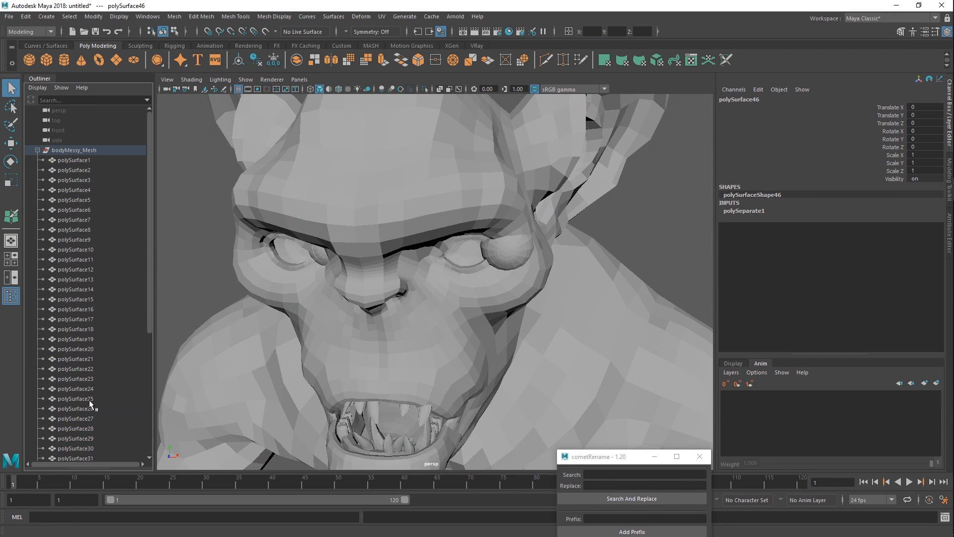
# Delete the construction history of the bodyMessy_Mesh group to remove its leftover transform1 node.
pyautogui.click(81, 149)
pyautogui.press('f')
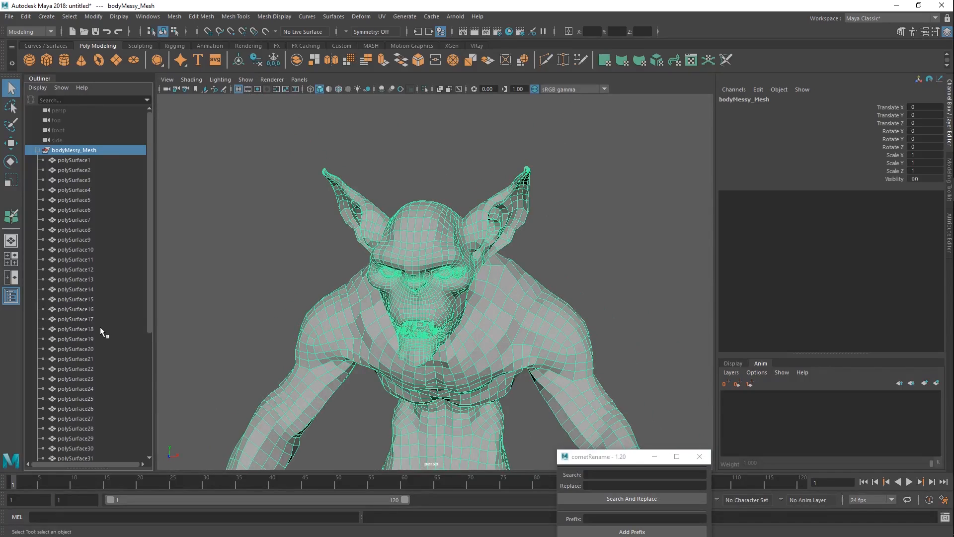
pyautogui.scroll(-6, 99, 328)
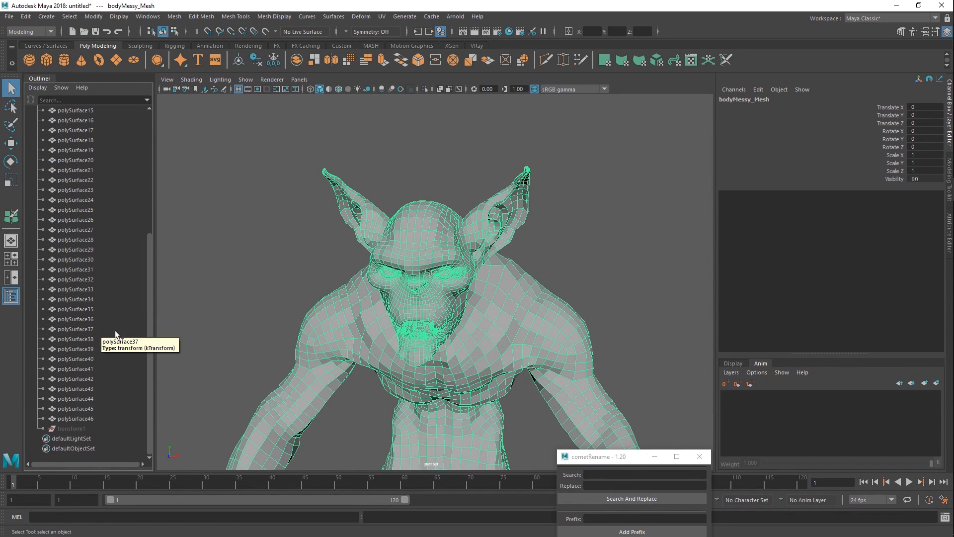
pyautogui.hotkey('alt', 'shift', 'd')
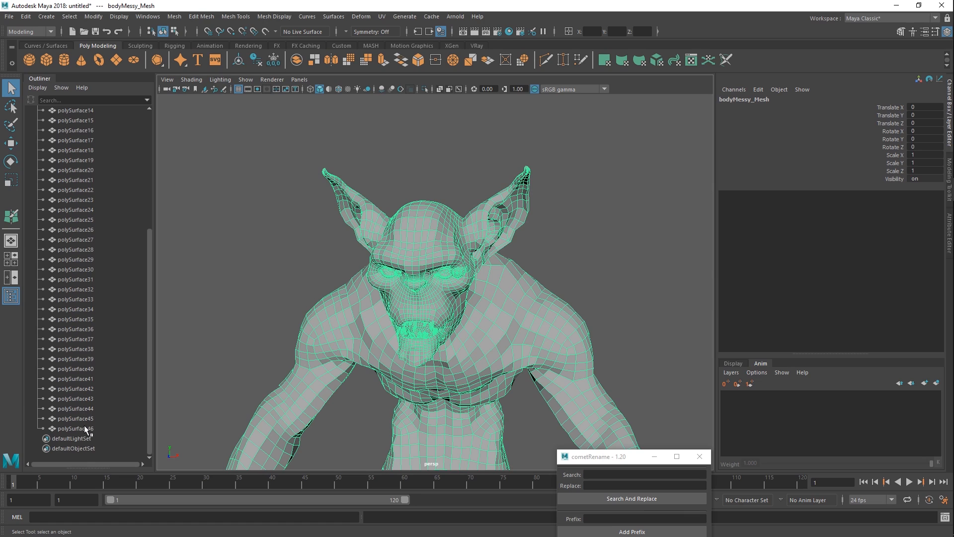
pyautogui.hotkey('ctrl', 'z')
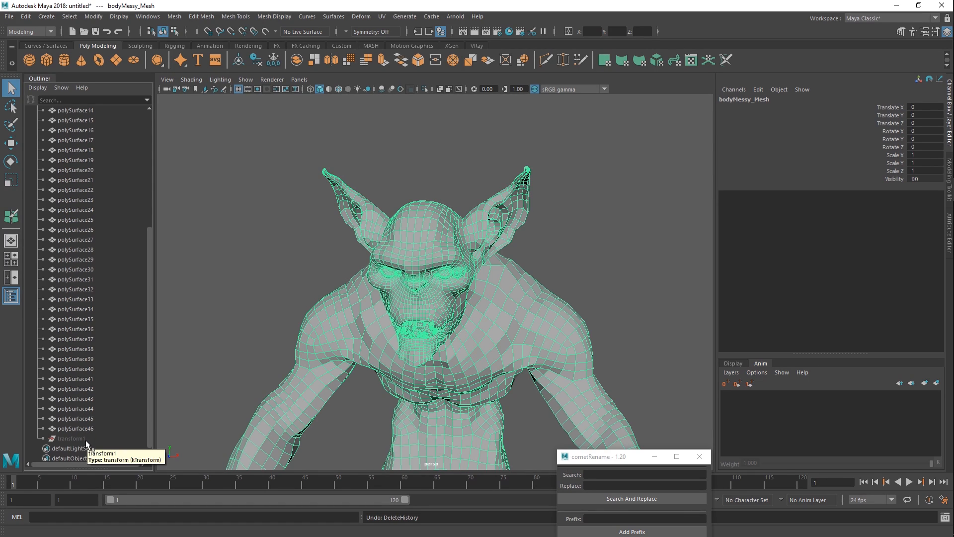
pyautogui.hotkey('alt', 'shift', 'd')
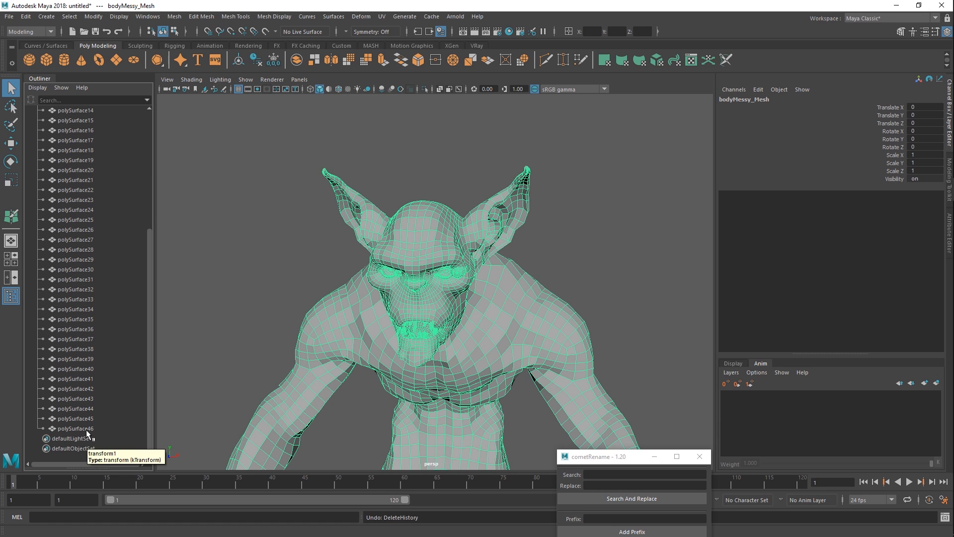
pyautogui.click(583, 271)
pyautogui.click(459, 338)
pyautogui.press('f')
pyautogui.hotkey('ctrl', 'shift', 'x')
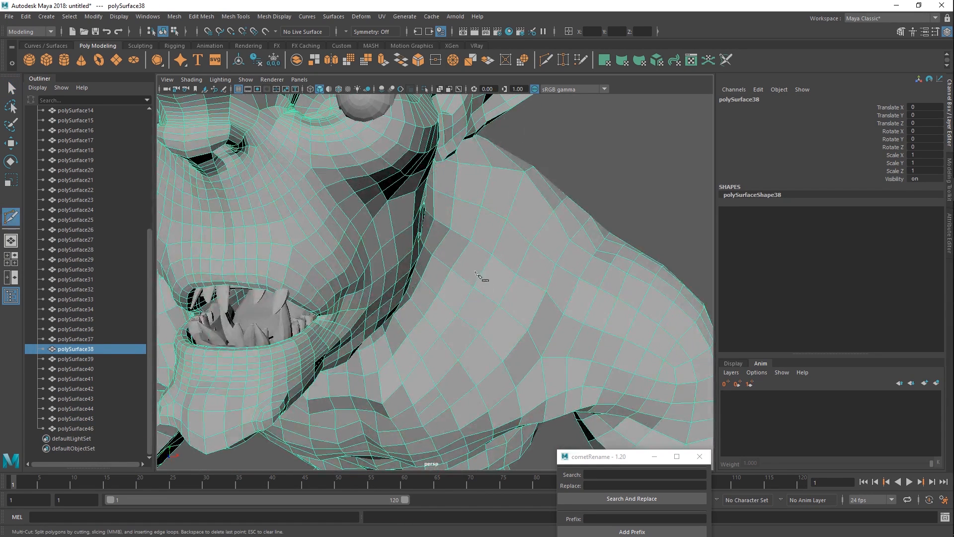
pyautogui.click(482, 276)
pyautogui.click(507, 295)
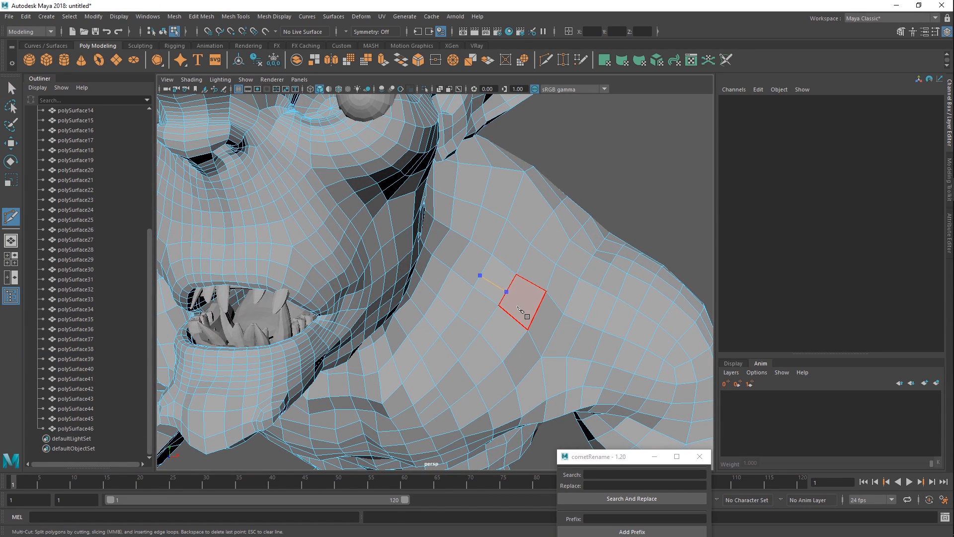
pyautogui.press('Escape')
pyautogui.press('q')
pyautogui.moveTo(461, 332); pyautogui.dragTo(518, 279, button='right')
# Run Cleanup on the main body mesh with reset options, set to select matching polygons with more than 4 sides.
pyautogui.click(518, 280)
pyautogui.scroll(-6, 516, 279)
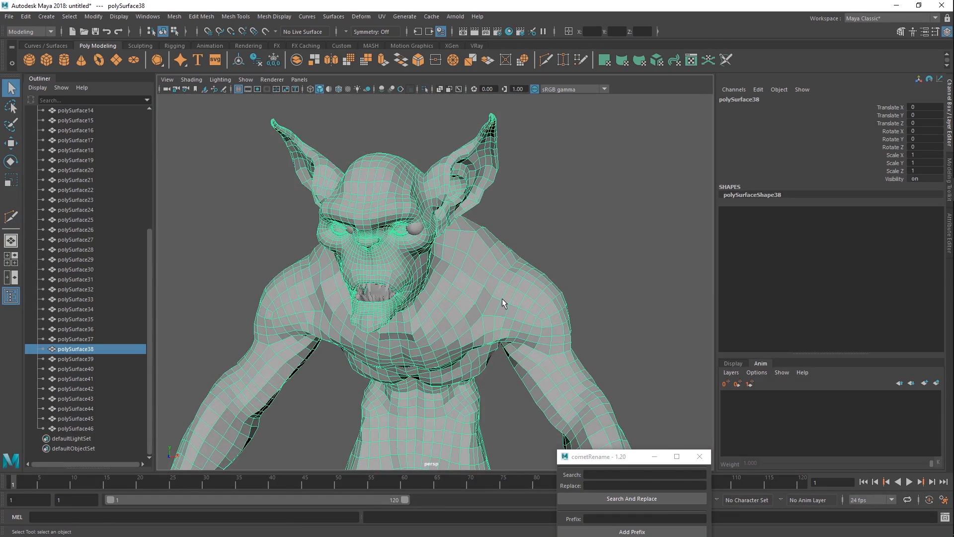
pyautogui.scroll(-4, 503, 300)
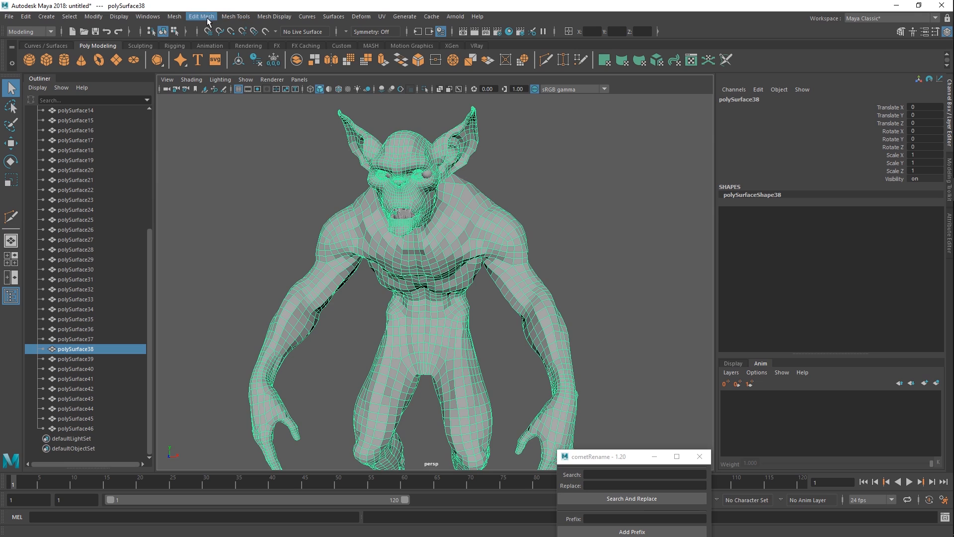
pyautogui.click(181, 21)
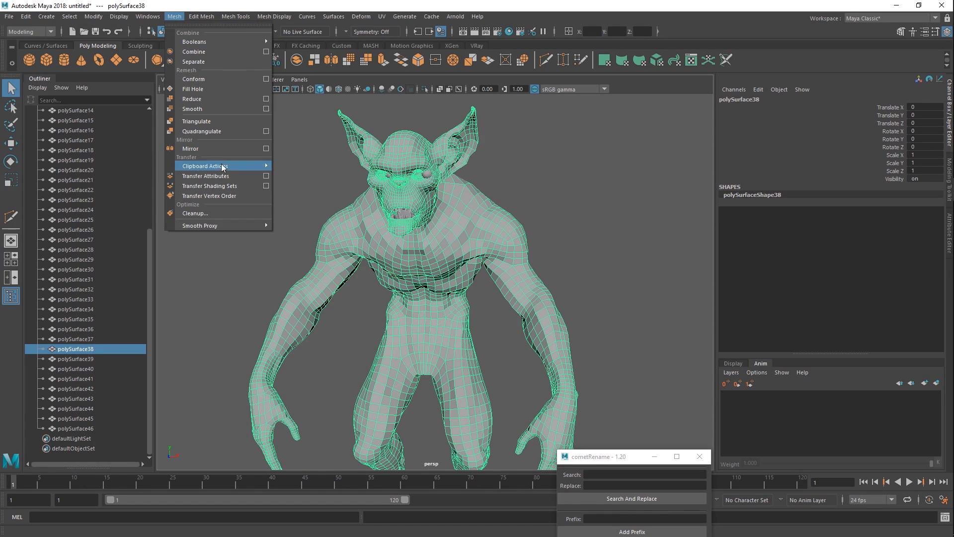
pyautogui.click(234, 210)
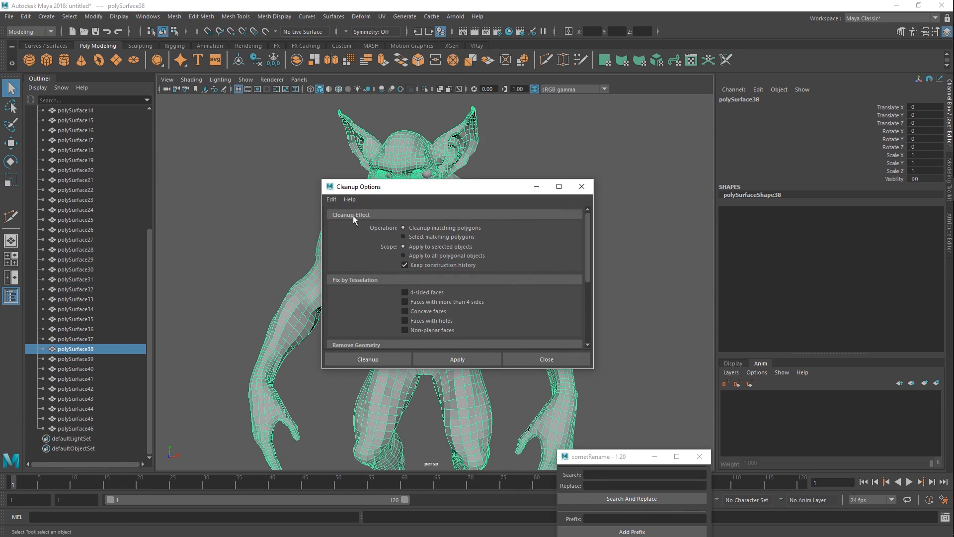
pyautogui.click(332, 199)
pyautogui.click(347, 218)
pyautogui.click(449, 303)
pyautogui.moveTo(447, 188); pyautogui.dragTo(222, 165)
pyautogui.click(249, 338)
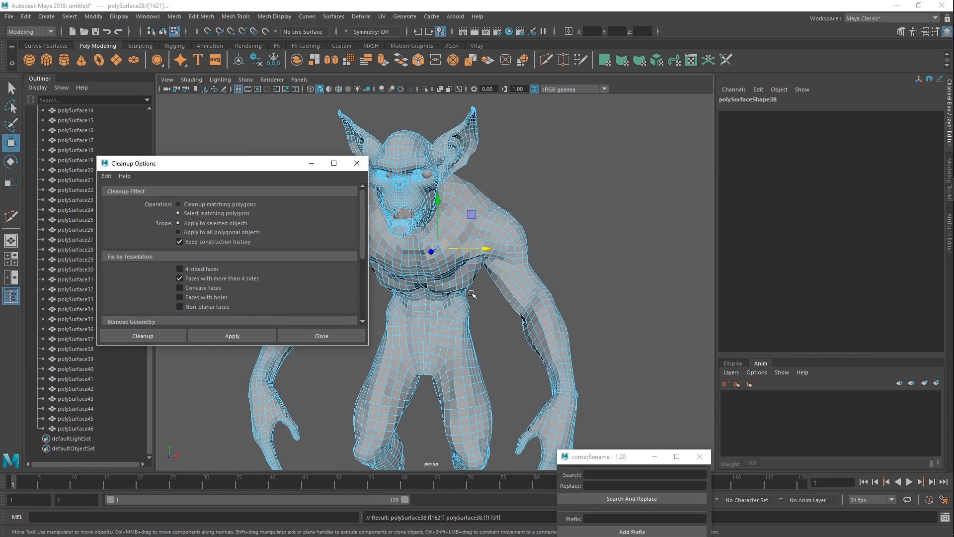
# Delete the edge between the two flagged faces with more than 4 sides on the chest and return to object mode.
pyautogui.press('w')
pyautogui.scroll(-3, 504, 318)
pyautogui.press('a')
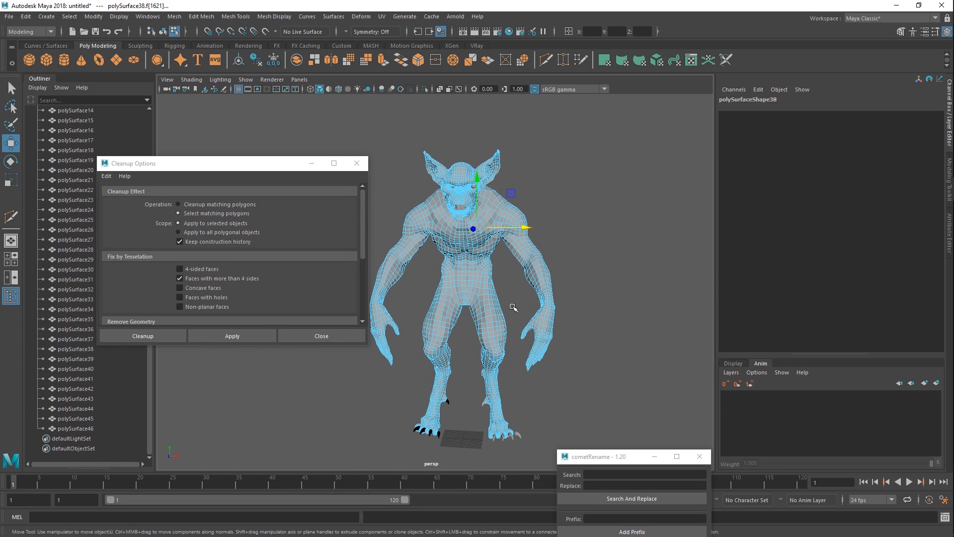
pyautogui.press('b')
pyautogui.moveTo(521, 306); pyautogui.dragTo(527, 303)
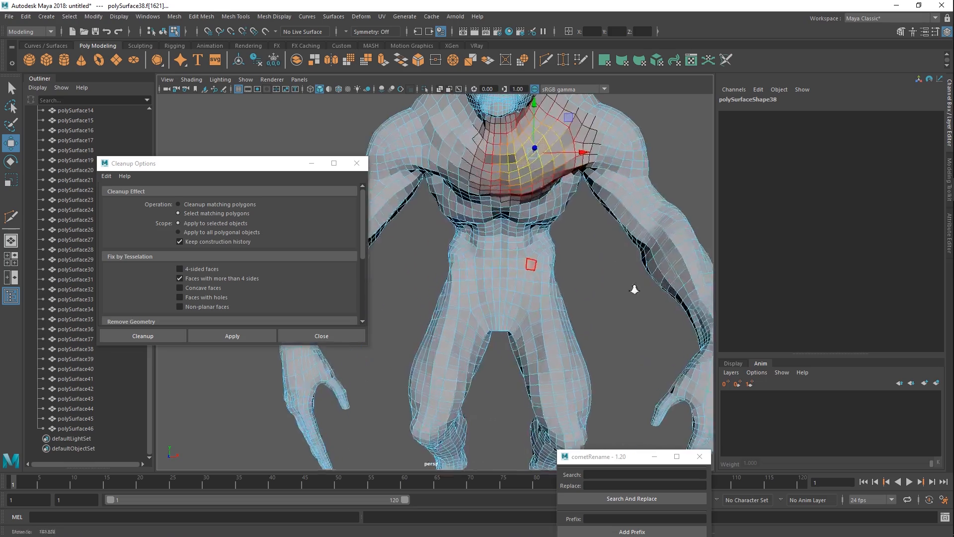
pyautogui.press('f')
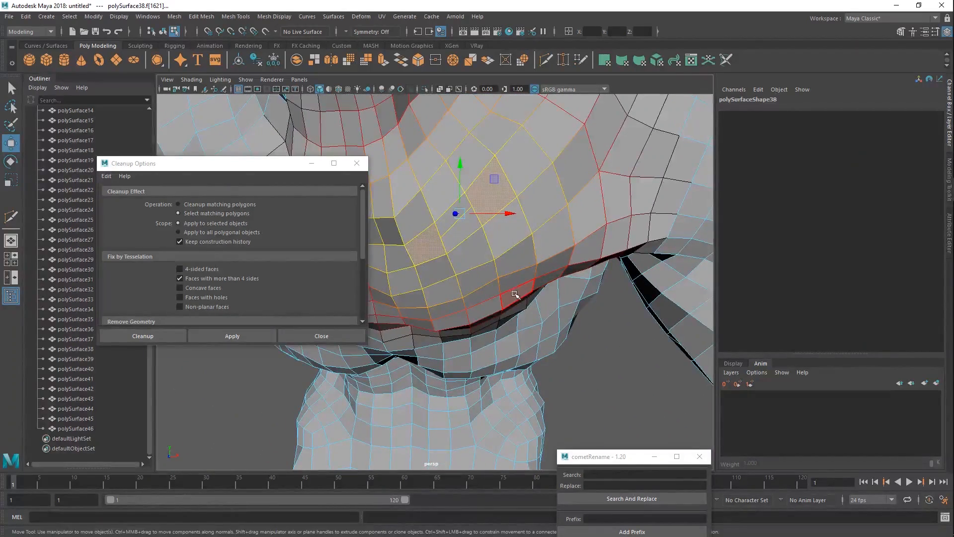
pyautogui.scroll(3, 492, 279)
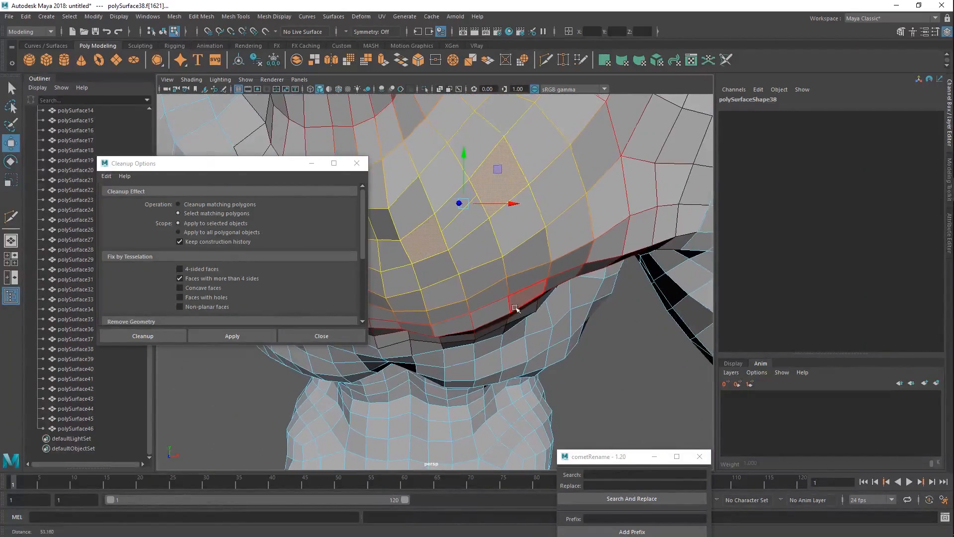
pyautogui.click(450, 228)
pyautogui.press('Delete')
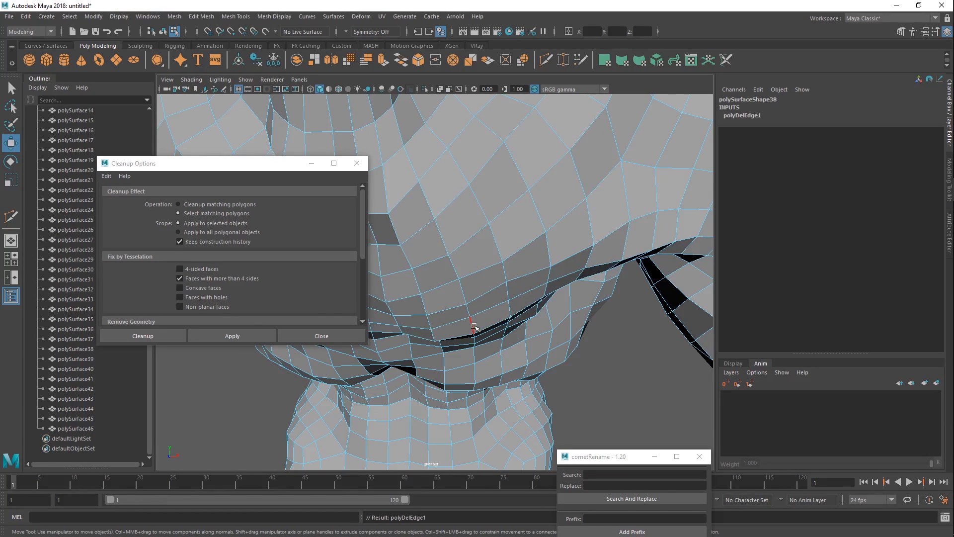
pyautogui.press('F8')
pyautogui.scroll(-5, 608, 231)
pyautogui.click(557, 323)
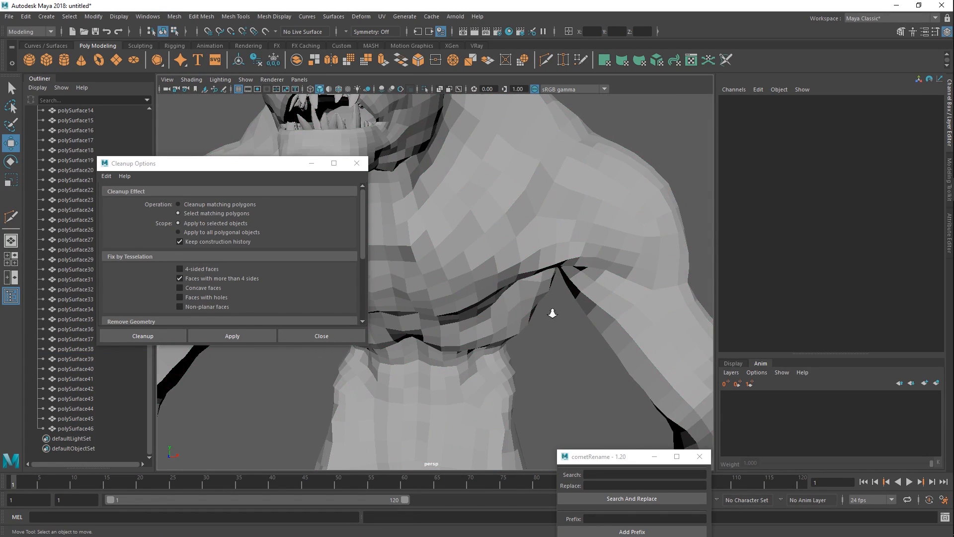
# Apply Cleanup to the main body mesh with reset options, cleaning up lamina faces, nonmanifold geometry and edges with zero length.
pyautogui.scroll(1, 551, 316)
pyautogui.scroll(-3, 509, 294)
pyautogui.click(501, 280)
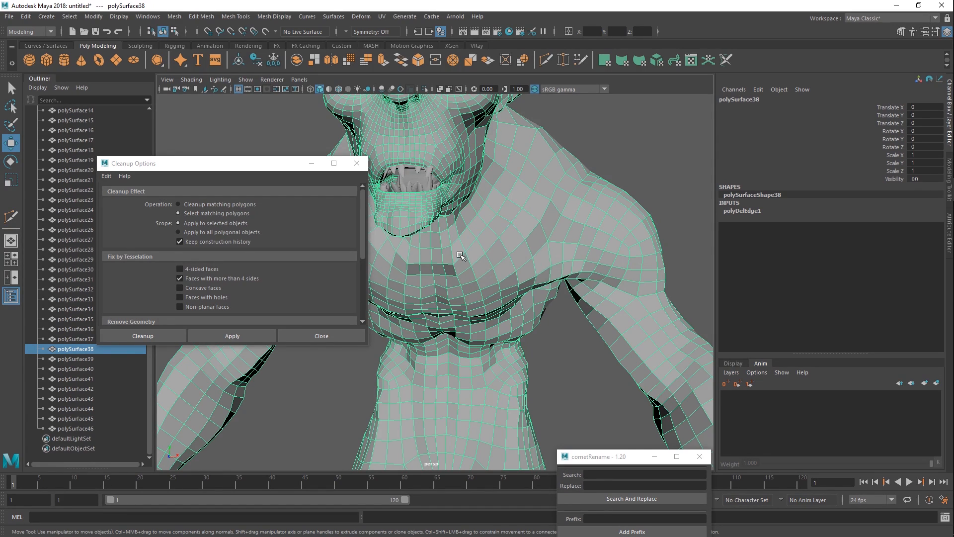
pyautogui.scroll(-2, 460, 248)
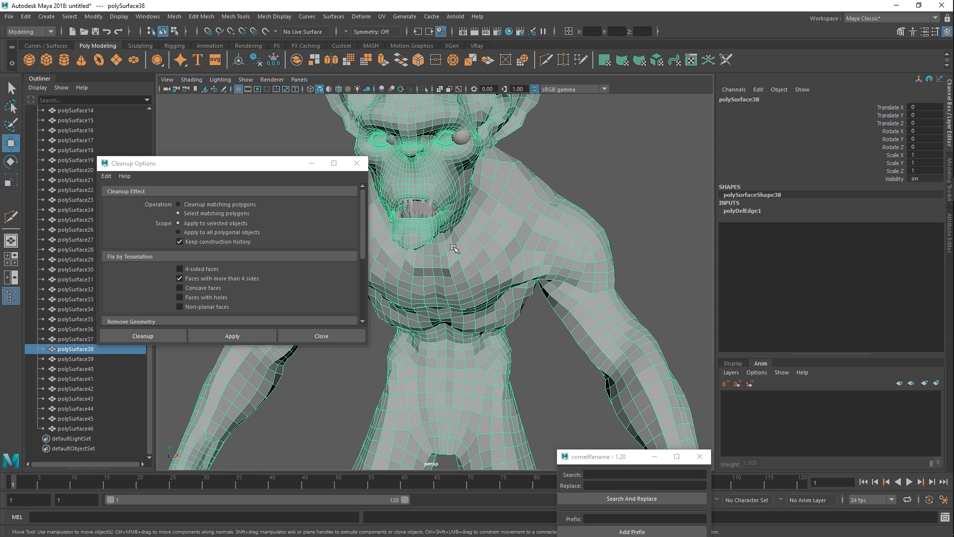
pyautogui.scroll(-3, 466, 269)
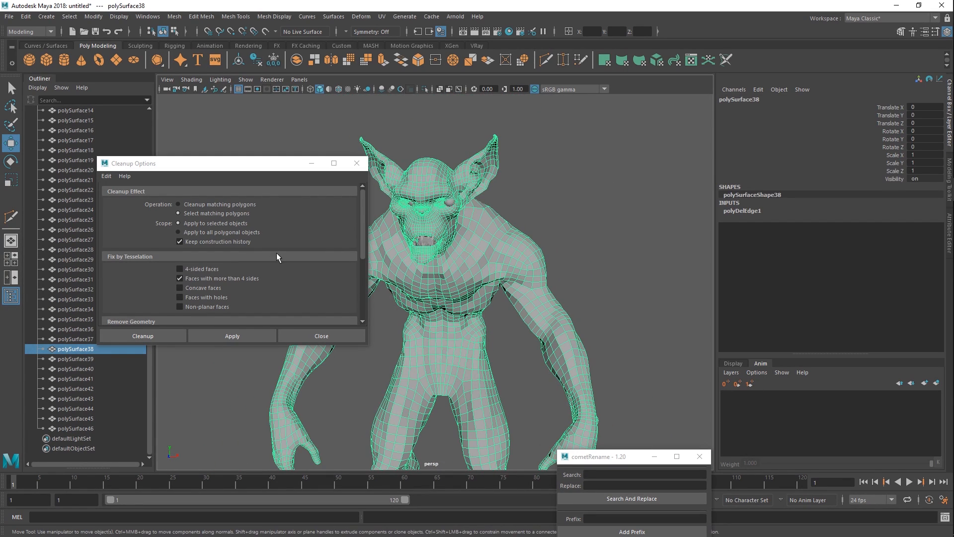
pyautogui.click(107, 176)
pyautogui.click(122, 193)
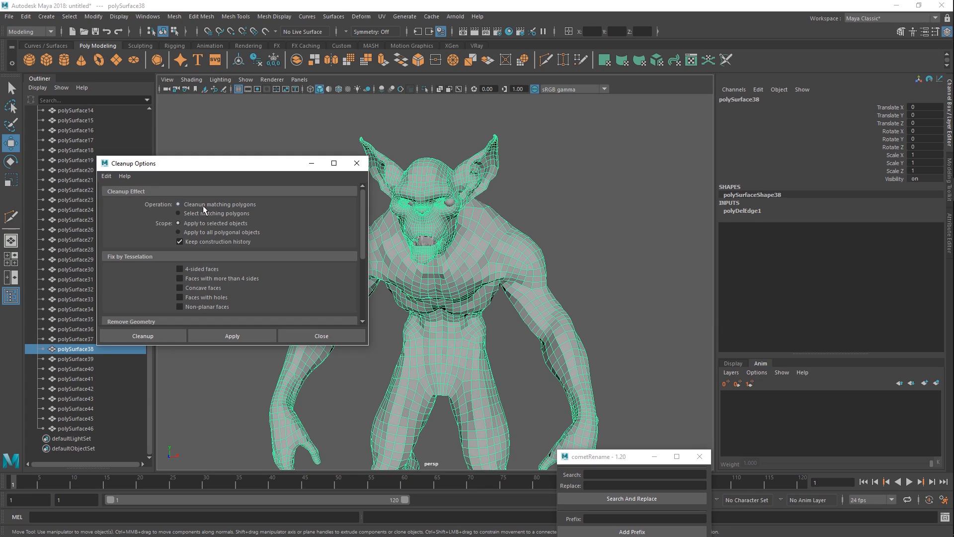
pyautogui.scroll(-3, 213, 264)
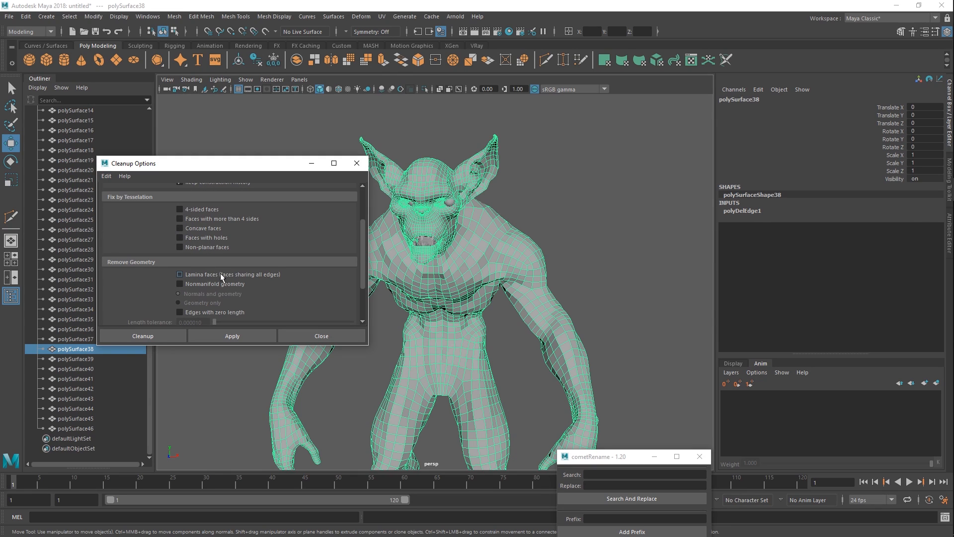
pyautogui.click(220, 273)
pyautogui.click(220, 283)
pyautogui.click(213, 314)
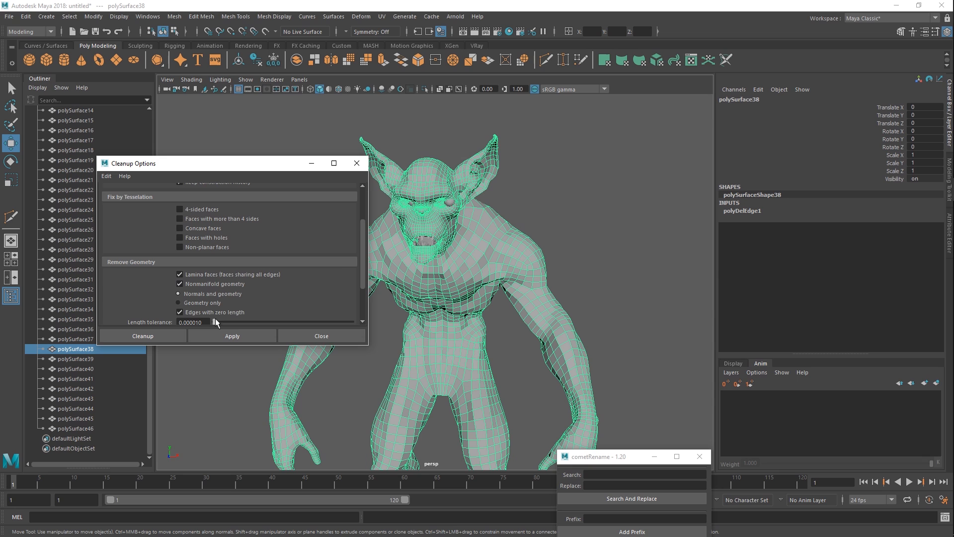
pyautogui.click(245, 333)
# Try extruding a single body edge into an extra outward face, undo it and return to the selected body mesh.
pyautogui.scroll(10, 456, 230)
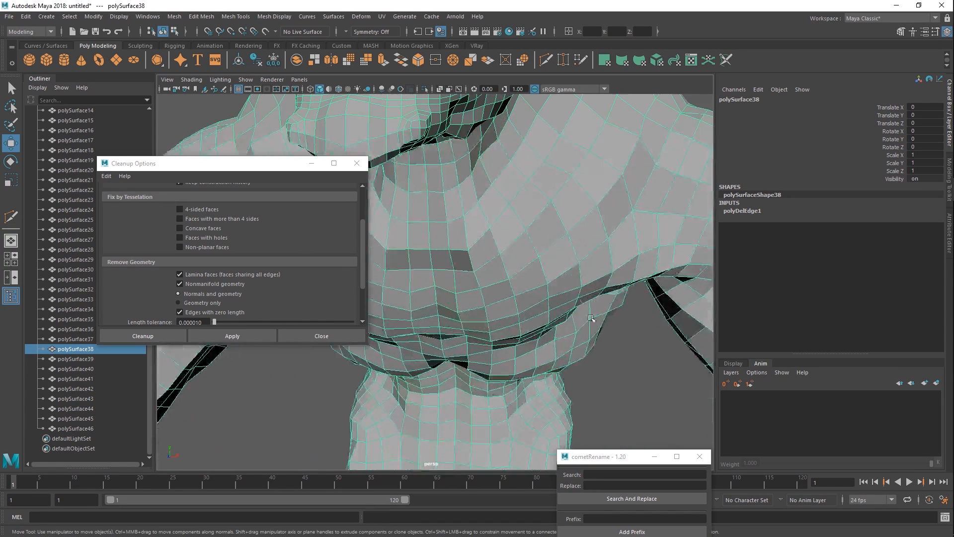
pyautogui.press('F10')
pyautogui.click(460, 283)
pyautogui.press('f')
pyautogui.keyDown('alt'); pyautogui.moveTo(473, 317); pyautogui.dragTo(455, 328); pyautogui.keyUp('alt')
pyautogui.hotkey('ctrl', 'e')
pyautogui.moveTo(437, 284); pyautogui.dragTo(466, 317)
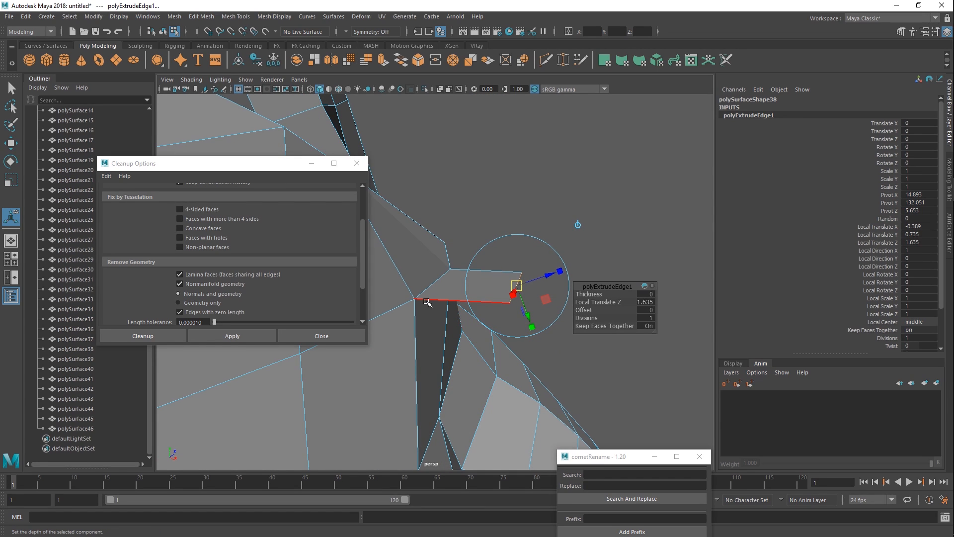
pyautogui.hotkey('ctrl', 'z')
pyautogui.hotkey('ctrl', 'z')
pyautogui.hotkey('ctrl', 'z')
pyautogui.moveTo(401, 308); pyautogui.dragTo(452, 263, button='right')
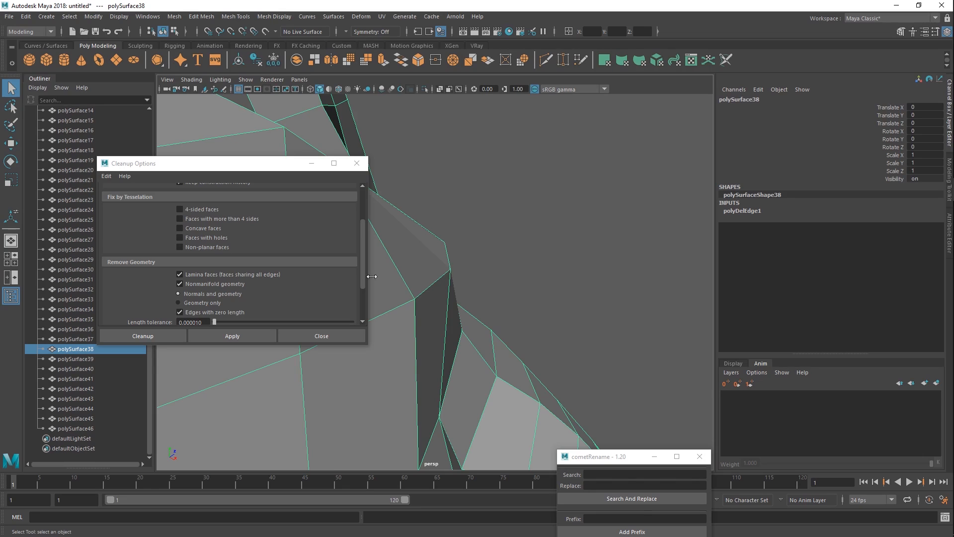
# Review the Cleanup operation, tessellation and geometry removal options against the body mesh and close the dialog.
pyautogui.scroll(3, 164, 208)
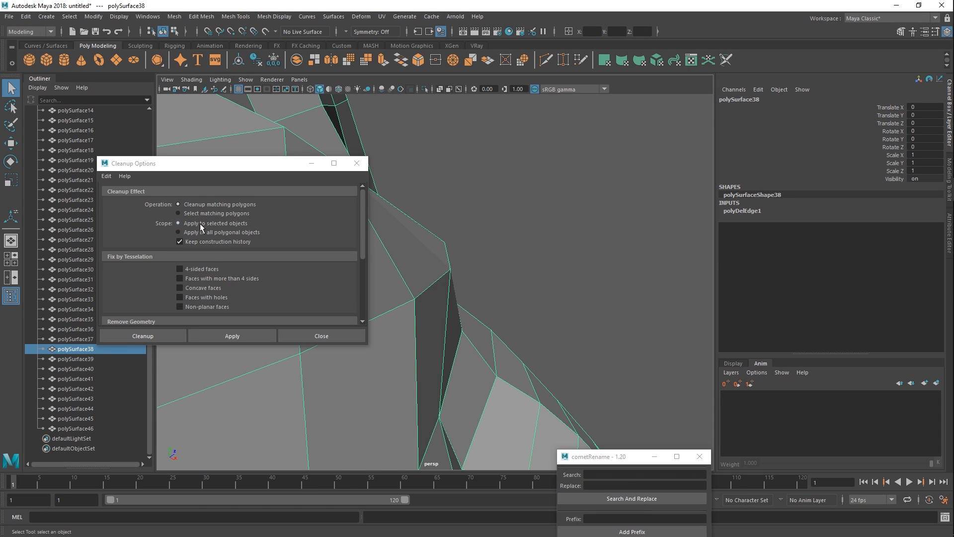
pyautogui.scroll(-3, 239, 263)
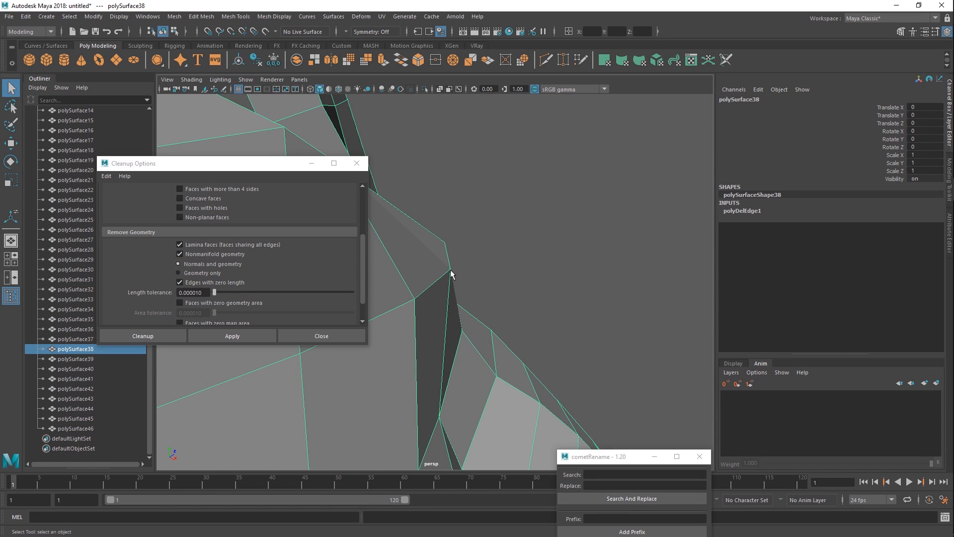
pyautogui.scroll(-5, 451, 272)
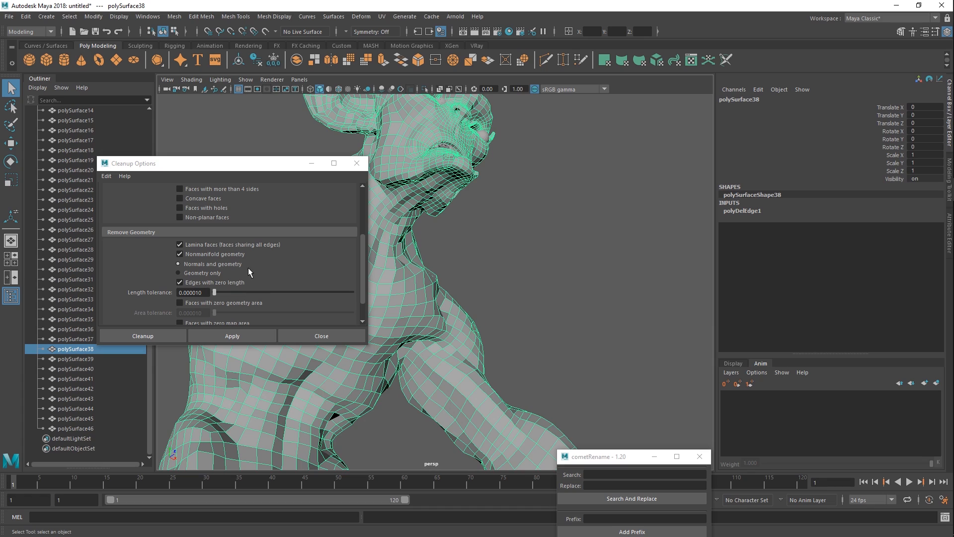
pyautogui.scroll(1, 288, 273)
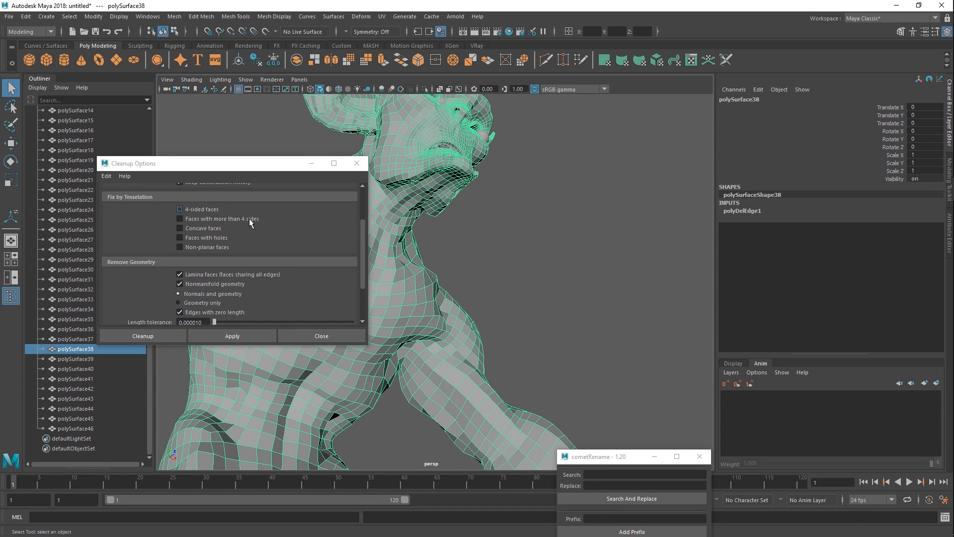
pyautogui.press('f')
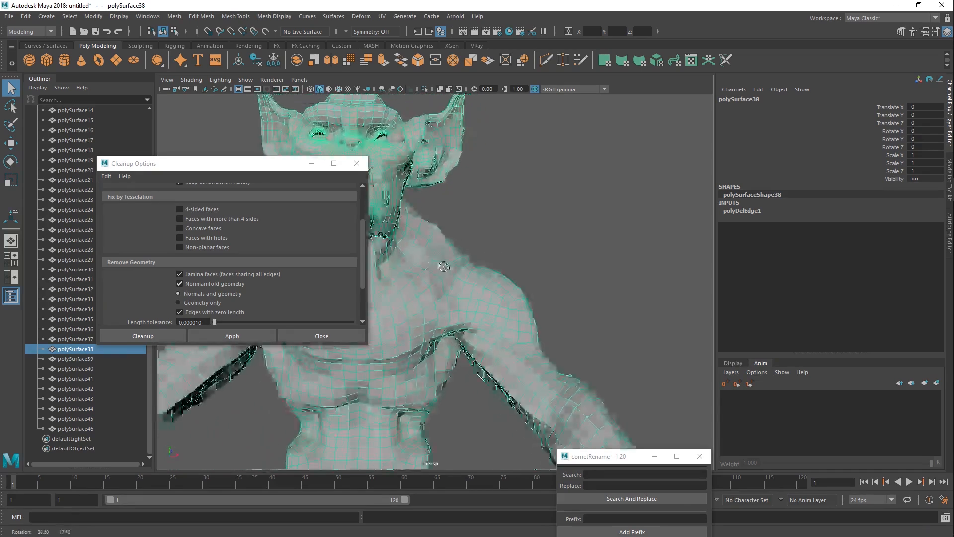
pyautogui.click(356, 163)
pyautogui.press('f')
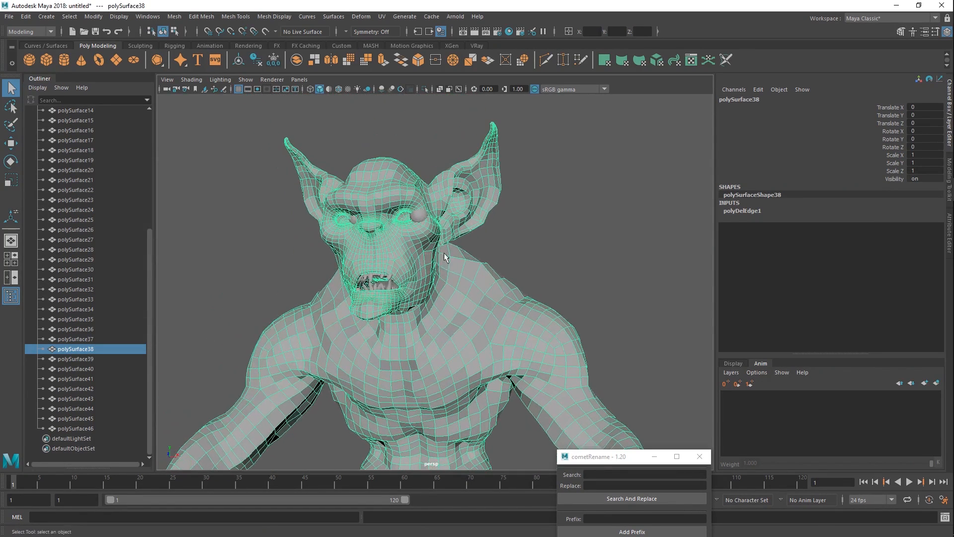
# Reverse the normals of the five black claws on the creature's foot and lower leg.
pyautogui.scroll(-3, 442, 314)
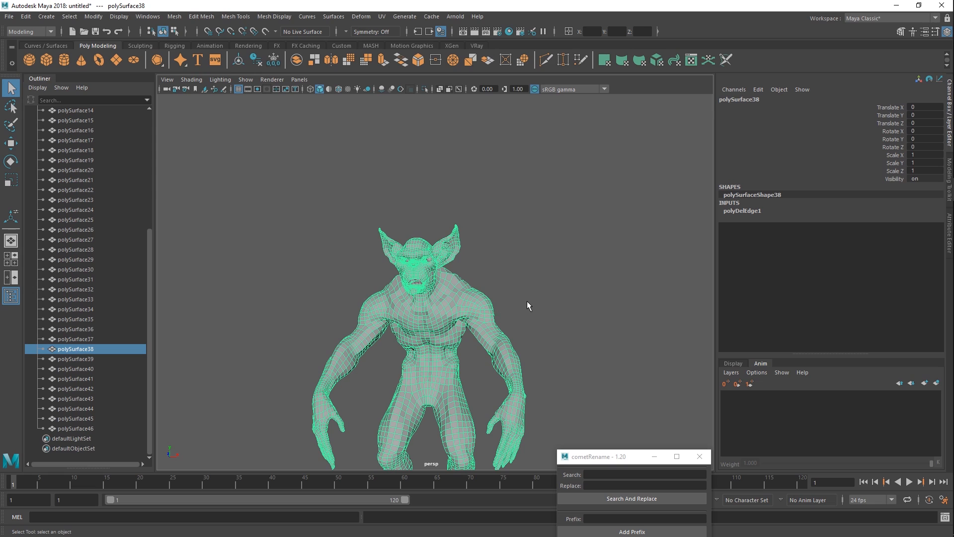
pyautogui.scroll(-2, 527, 301)
pyautogui.keyDown('alt'); pyautogui.moveTo(492, 249); pyautogui.dragTo(473, 308); pyautogui.keyUp('alt')
pyautogui.keyDown('alt'); pyautogui.moveTo(473, 323); pyautogui.dragTo(505, 255, button='middle'); pyautogui.keyUp('alt')
pyautogui.keyDown('alt'); pyautogui.moveTo(467, 348); pyautogui.dragTo(461, 378); pyautogui.keyUp('alt')
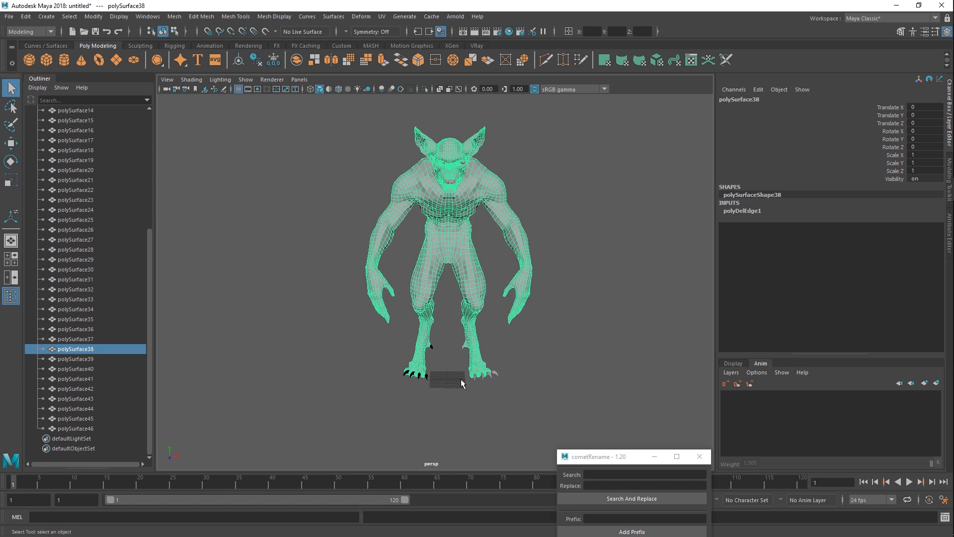
pyautogui.scroll(6, 447, 383)
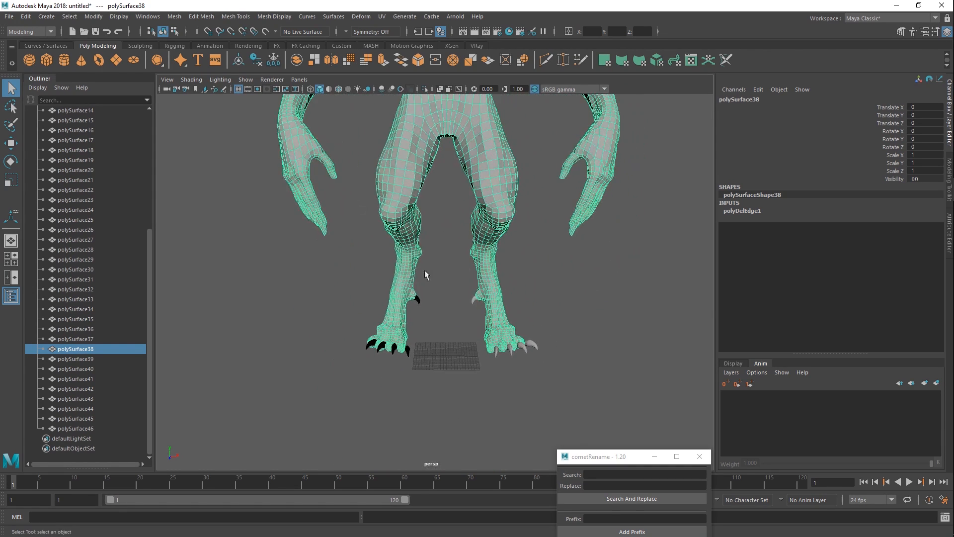
pyautogui.click(410, 284)
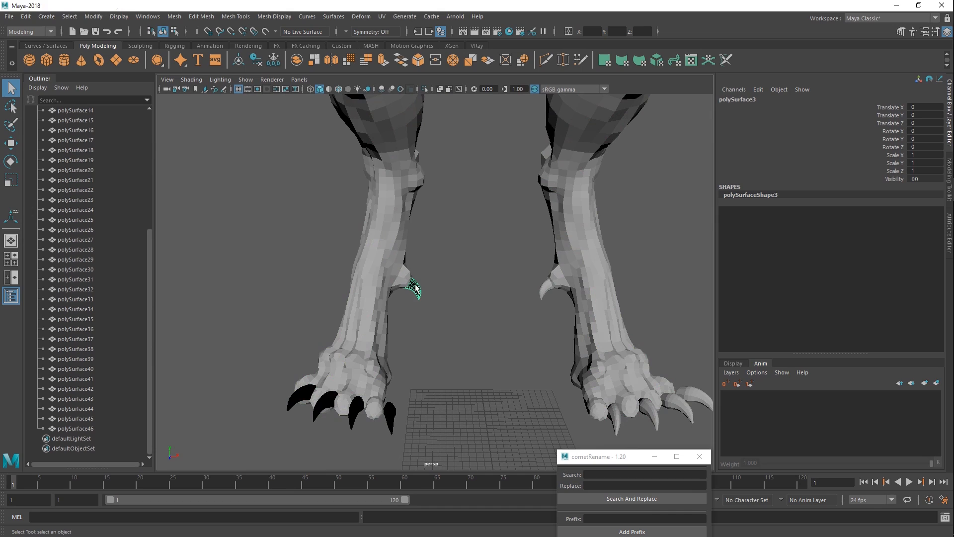
pyautogui.keyDown('shift'); pyautogui.click(392, 429); pyautogui.keyUp('shift')
pyautogui.keyDown('shift'); pyautogui.click(357, 417); pyautogui.keyUp('shift')
pyautogui.keyDown('shift'); pyautogui.click(318, 406); pyautogui.keyUp('shift')
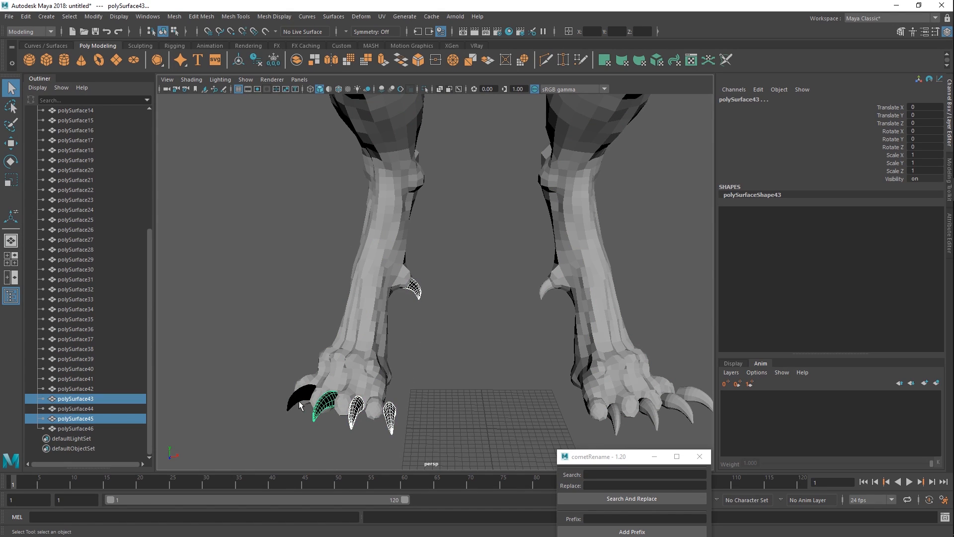
pyautogui.keyDown('shift'); pyautogui.click(301, 395); pyautogui.keyUp('shift')
pyautogui.click(275, 16)
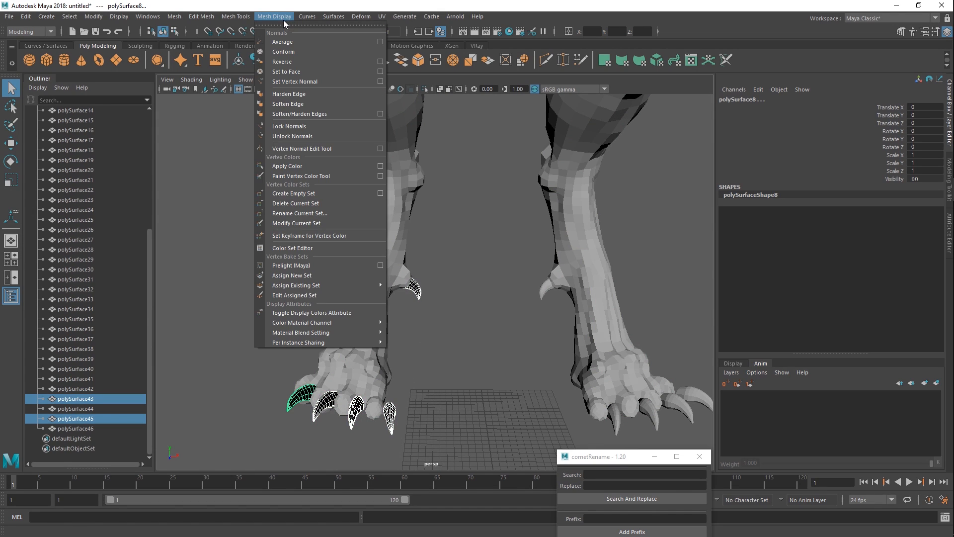
pyautogui.click(283, 62)
pyautogui.press('w')
pyautogui.click(499, 378)
# Delete the meshes' construction history and check the main body mesh for remaining history.
pyautogui.scroll(-2, 473, 384)
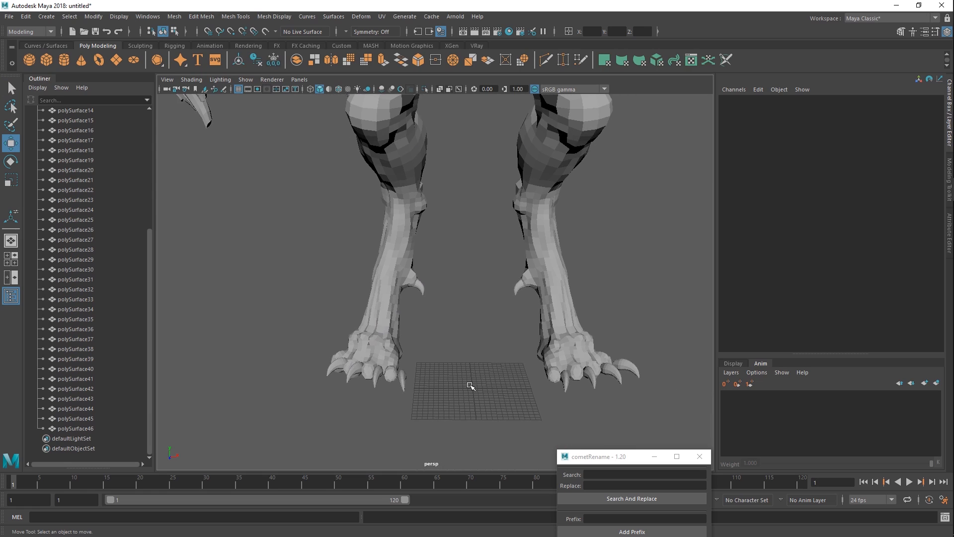
pyautogui.moveTo(506, 423); pyautogui.dragTo(162, 140)
pyautogui.click(433, 267)
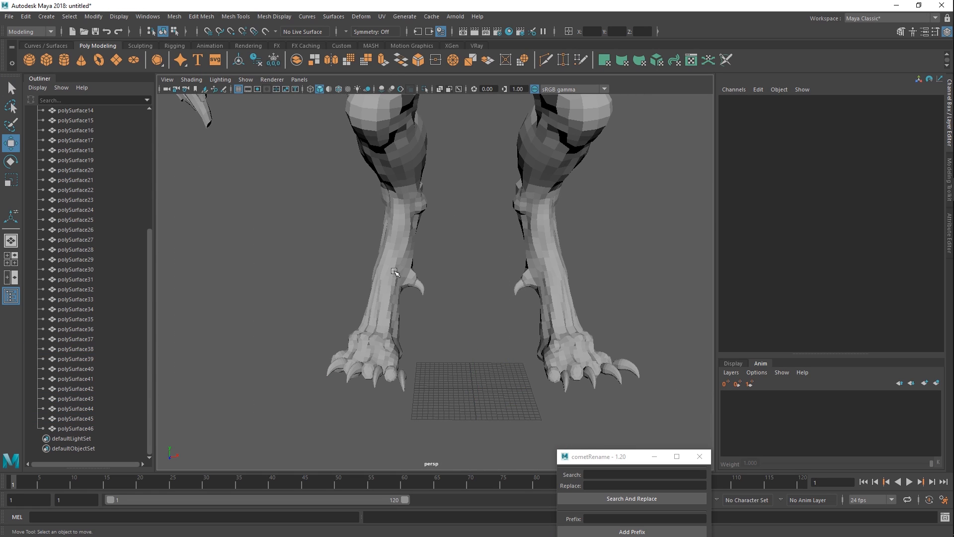
pyautogui.click(424, 287)
pyautogui.moveTo(438, 412); pyautogui.dragTo(276, 337)
pyautogui.click(402, 333)
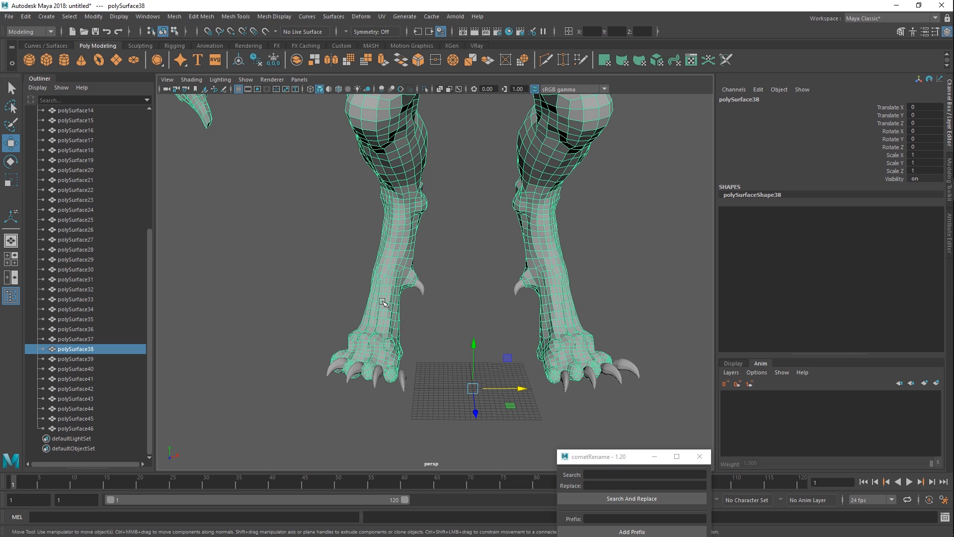
pyautogui.click(452, 348)
# Examine the whole creature from claws to head for remaining shading or geometry problems.
pyautogui.scroll(-5, 437, 313)
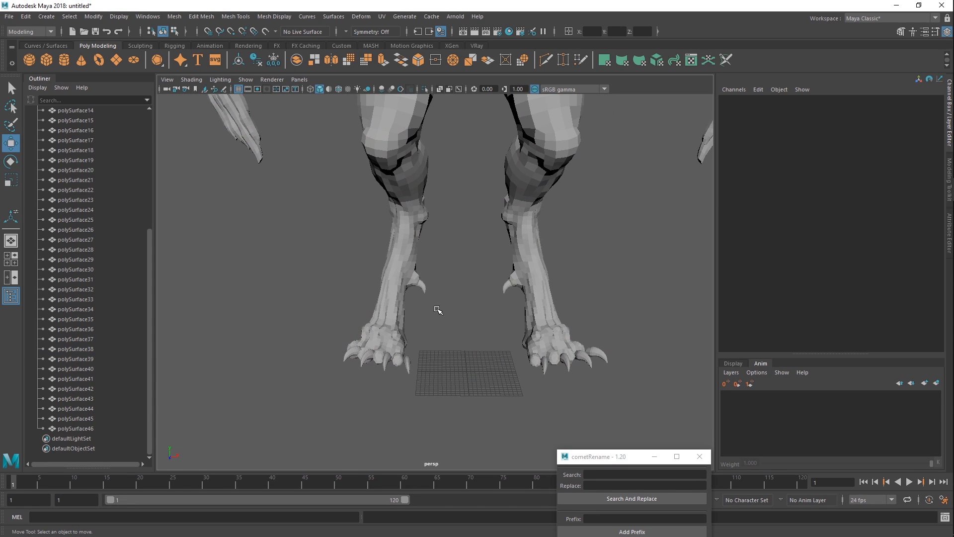
pyautogui.keyDown('alt'); pyautogui.moveTo(388, 357); pyautogui.dragTo(392, 339); pyautogui.keyUp('alt')
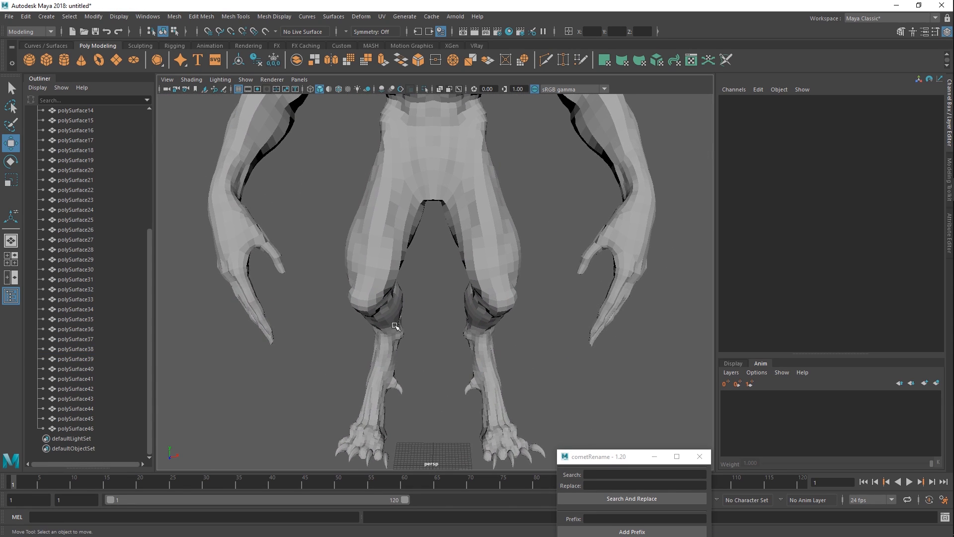
pyautogui.scroll(-4, 392, 297)
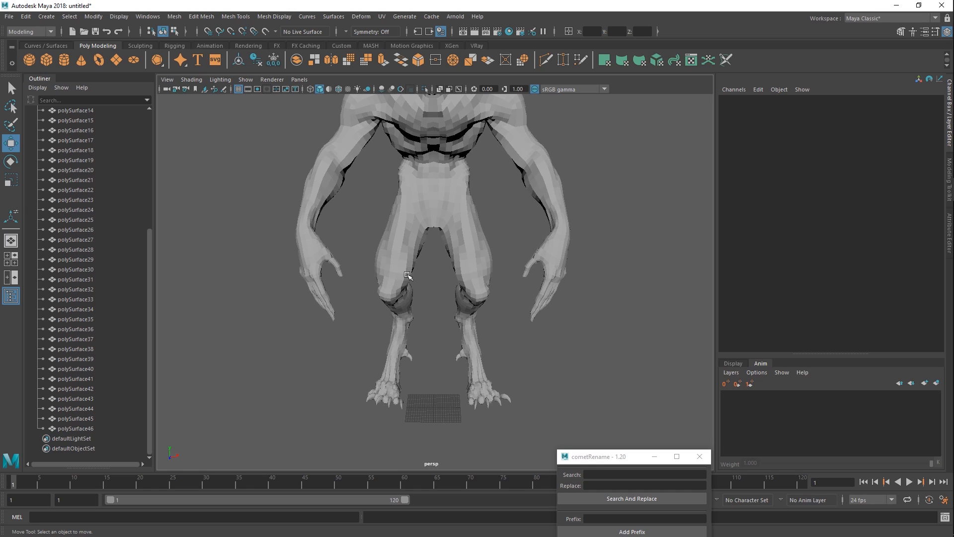
pyautogui.keyDown('alt'); pyautogui.moveTo(404, 276); pyautogui.dragTo(406, 266); pyautogui.keyUp('alt')
pyautogui.scroll(2, 402, 259)
pyautogui.scroll(3, 402, 259)
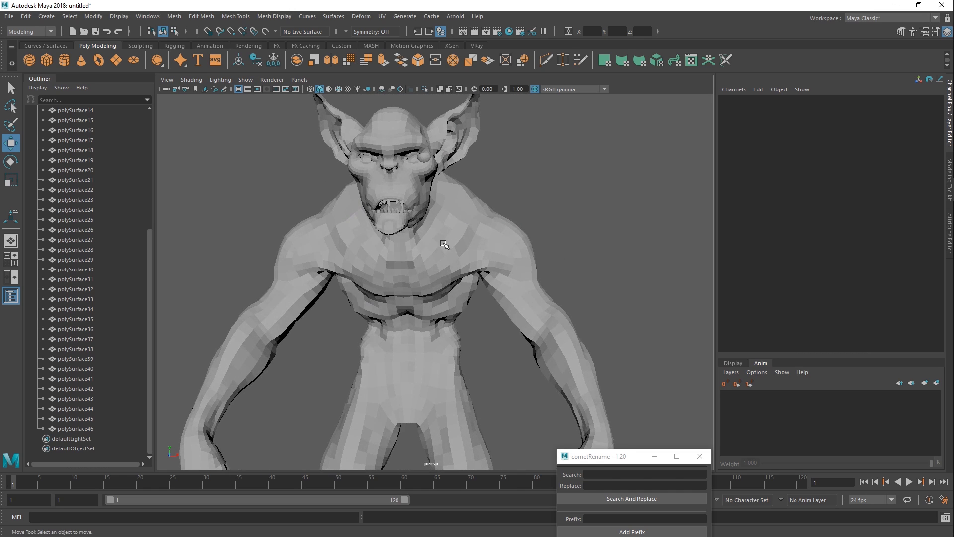
pyautogui.scroll(3, 457, 286)
pyautogui.scroll(-5, 457, 287)
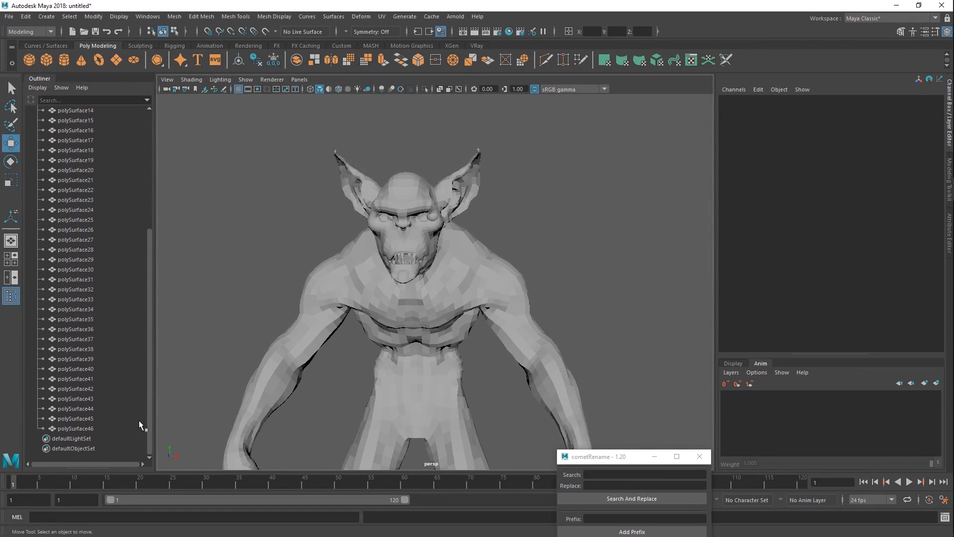
# Hide the creature's main body mesh so that only the eyes, mouth parts and claws are shown.
pyautogui.click(460, 316)
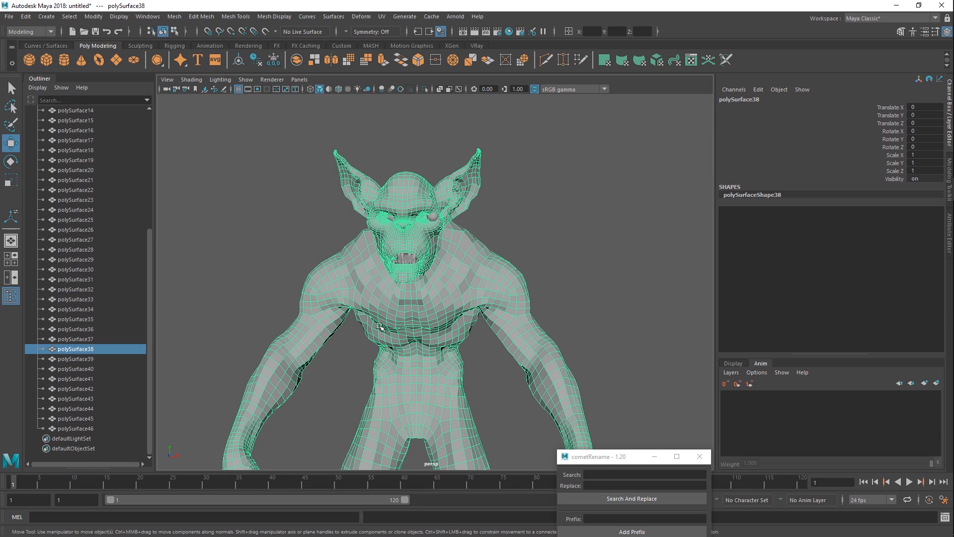
pyautogui.scroll(-4, 456, 434)
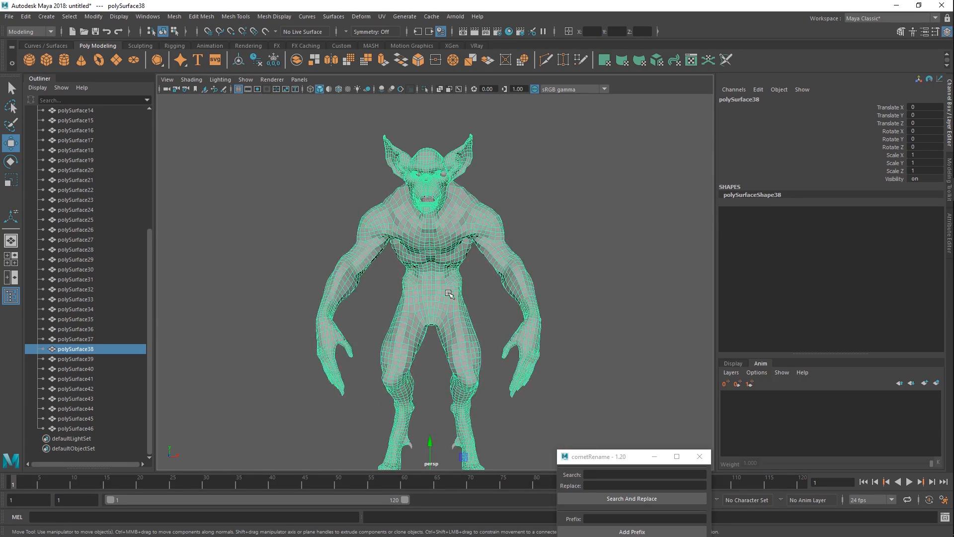
pyautogui.hotkey('ctrl', 'h')
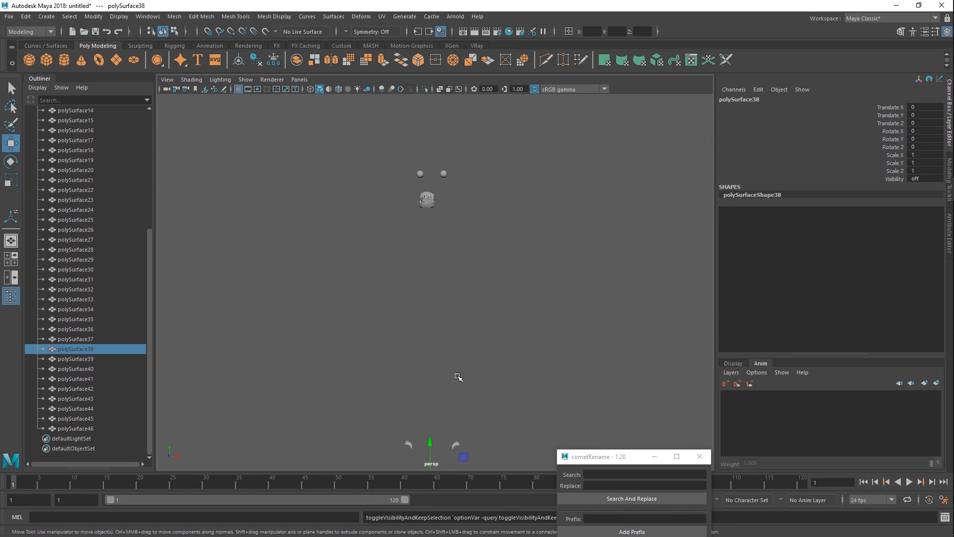
# Group the five claw meshes of one foot, and group the claws of the other foot separately.
pyautogui.keyDown('alt'); pyautogui.moveTo(456, 380); pyautogui.dragTo(482, 245); pyautogui.keyUp('alt')
pyautogui.moveTo(569, 268); pyautogui.dragTo(459, 390)
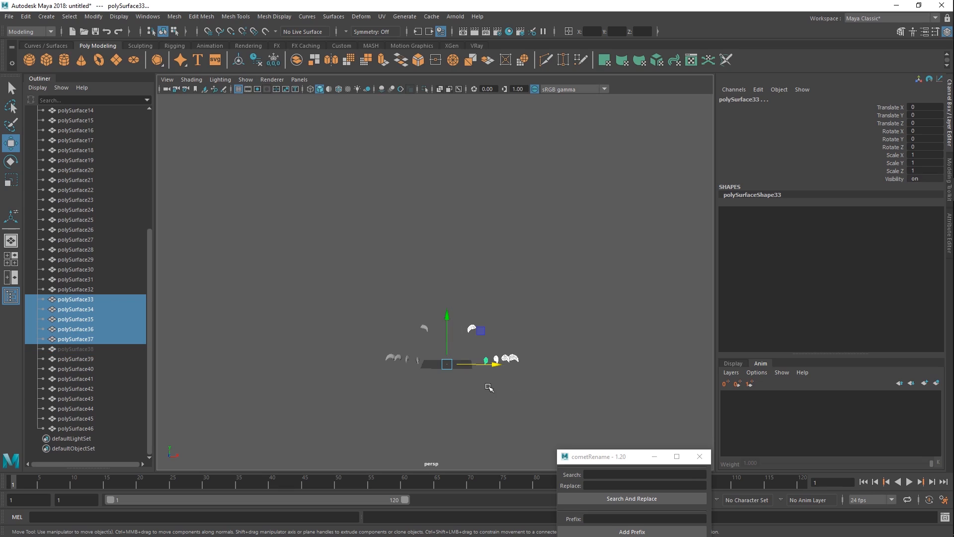
pyautogui.hotkey('ctrl', 'g')
pyautogui.moveTo(375, 396); pyautogui.dragTo(431, 294)
pyautogui.hotkey('ctrl', 'g')
# Group the meshes of each eyeball separately, making one group per eye.
pyautogui.scroll(-4, 426, 300)
pyautogui.keyDown('alt'); pyautogui.moveTo(426, 253); pyautogui.dragTo(417, 350, button='middle'); pyautogui.keyUp('alt')
pyautogui.scroll(5, 517, 270)
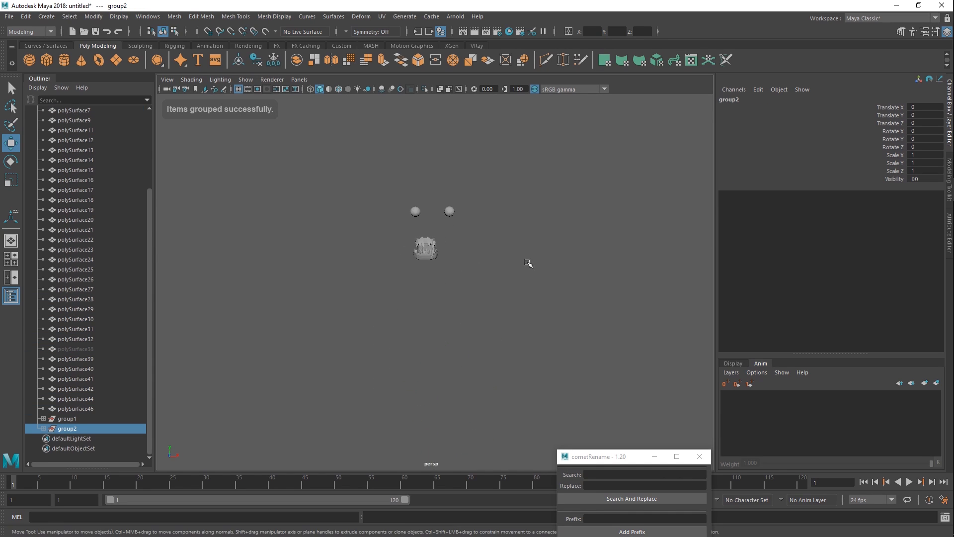
pyautogui.keyDown('alt'); pyautogui.moveTo(528, 262); pyautogui.dragTo(529, 356, button='middle'); pyautogui.keyUp('alt')
pyautogui.scroll(7, 539, 378)
pyautogui.keyDown('alt'); pyautogui.moveTo(543, 388); pyautogui.dragTo(553, 319, button='middle'); pyautogui.keyUp('alt')
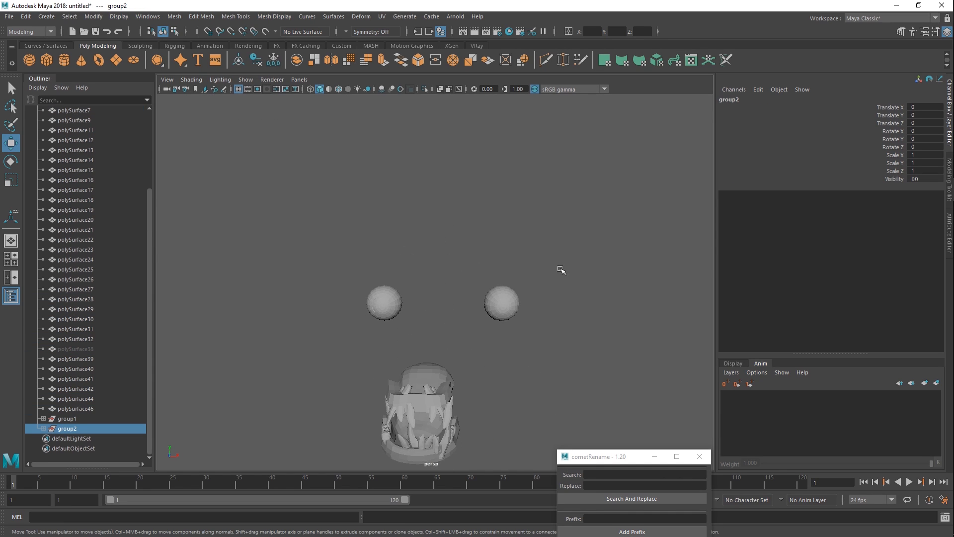
pyautogui.moveTo(561, 270); pyautogui.dragTo(471, 338)
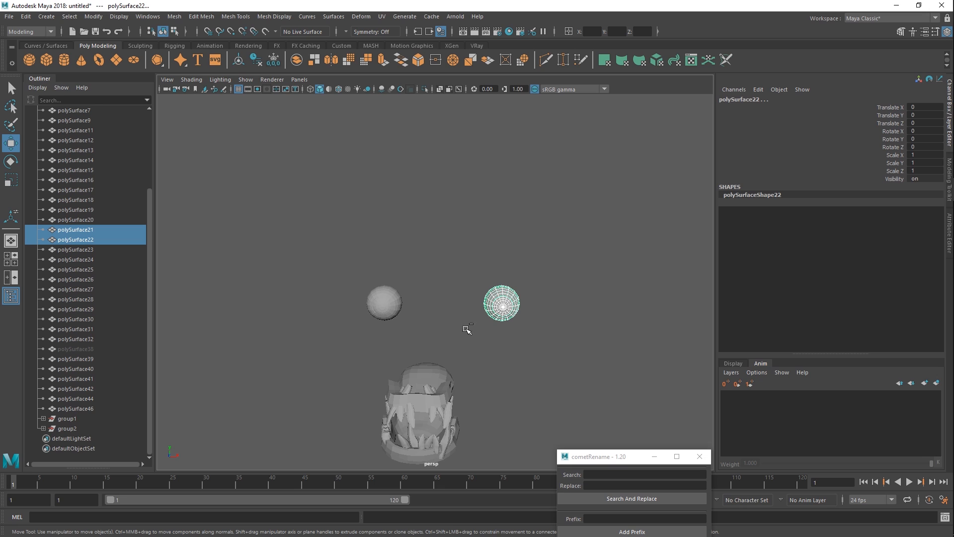
pyautogui.hotkey('ctrl', 'g')
pyautogui.moveTo(424, 272); pyautogui.dragTo(316, 330)
pyautogui.hotkey('ctrl', 'g')
# Group the upper teeth with their gum and the lower teeth with their gum separately, leaving the tongue ungrouped.
pyautogui.keyDown('alt'); pyautogui.moveTo(440, 404); pyautogui.dragTo(435, 335, button='middle'); pyautogui.keyUp('alt')
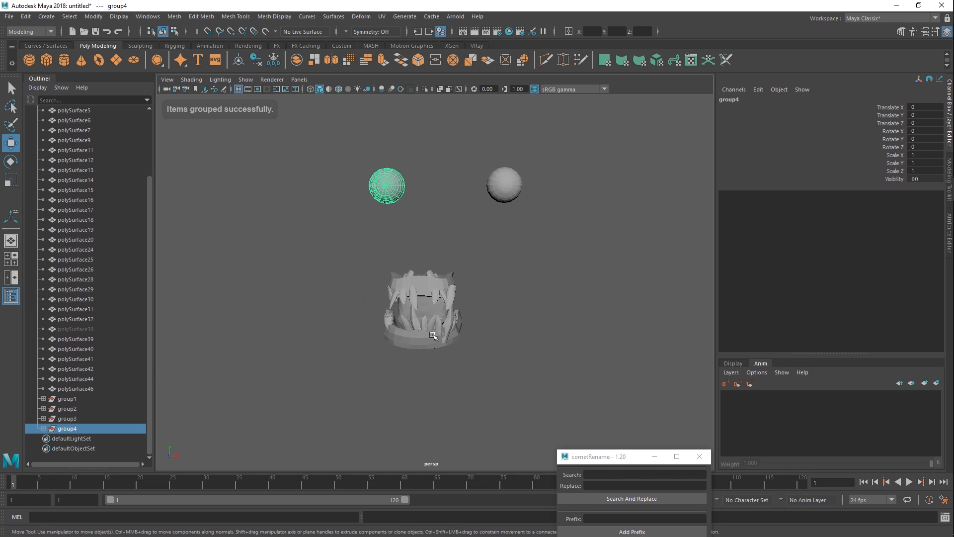
pyautogui.keyDown('alt'); pyautogui.moveTo(434, 335); pyautogui.dragTo(462, 413, button='right'); pyautogui.keyUp('alt')
pyautogui.keyDown('alt'); pyautogui.moveTo(463, 413); pyautogui.dragTo(468, 329, button='middle'); pyautogui.keyUp('alt')
pyautogui.moveTo(513, 212); pyautogui.dragTo(302, 173)
pyautogui.hotkey('ctrl', 'g')
pyautogui.moveTo(539, 343); pyautogui.dragTo(314, 264)
pyautogui.keyDown('shift'); pyautogui.click(422, 234); pyautogui.keyUp('shift')
pyautogui.hotkey('ctrl', 'g')
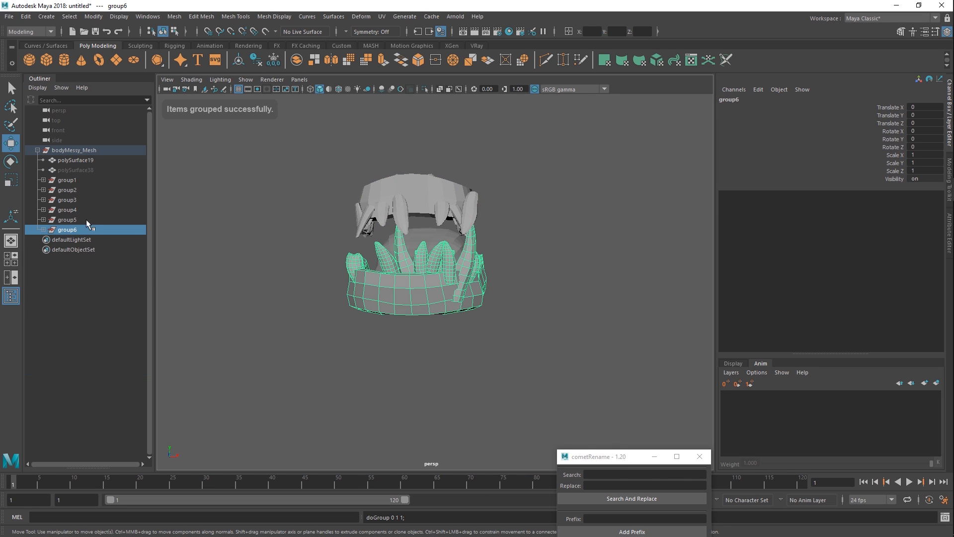
# Show the hidden body mesh polySurface38 again and select the tongue mesh polySurface19.
pyautogui.click(67, 170)
pyautogui.click(74, 159)
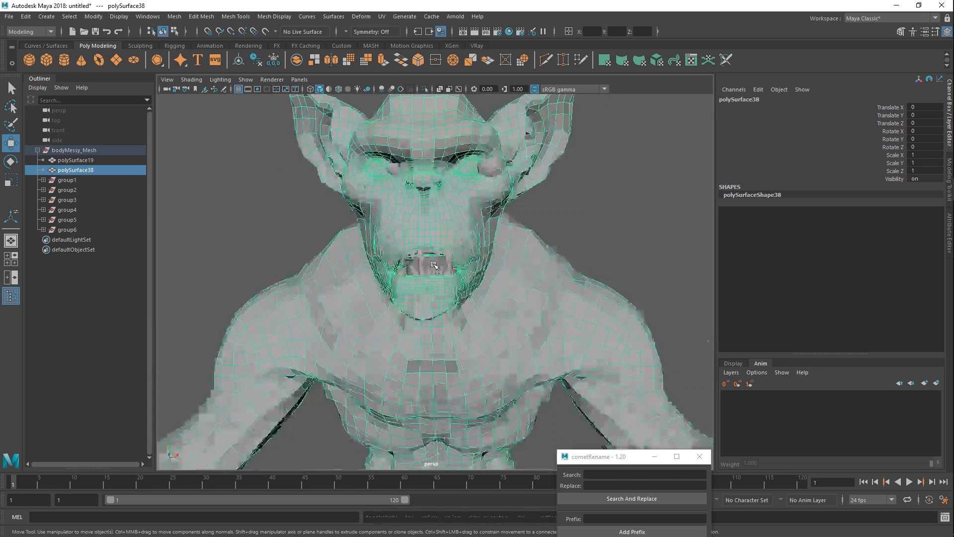
pyautogui.keyDown('alt'); pyautogui.moveTo(479, 288); pyautogui.dragTo(490, 294); pyautogui.keyUp('alt')
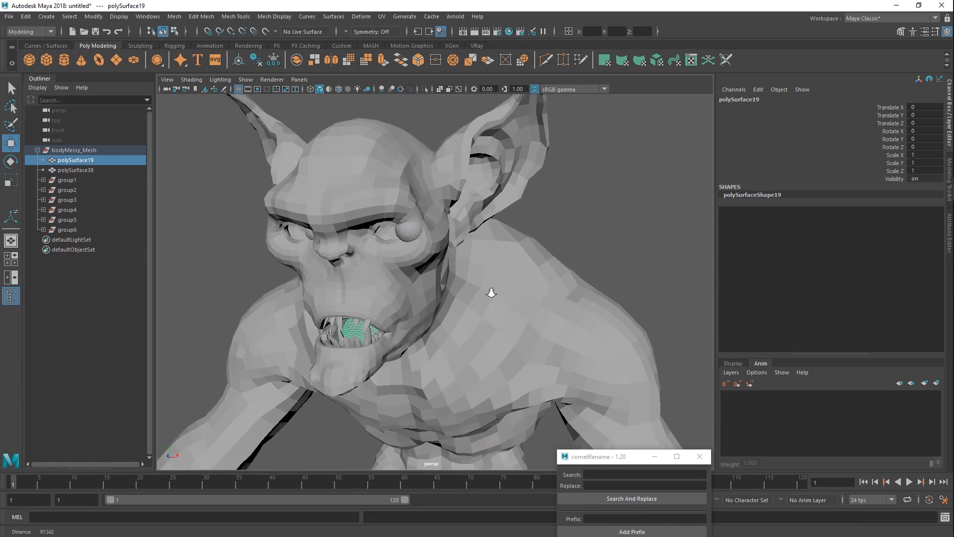
pyautogui.keyDown('alt'); pyautogui.moveTo(491, 294); pyautogui.dragTo(461, 288, button='right'); pyautogui.keyUp('alt')
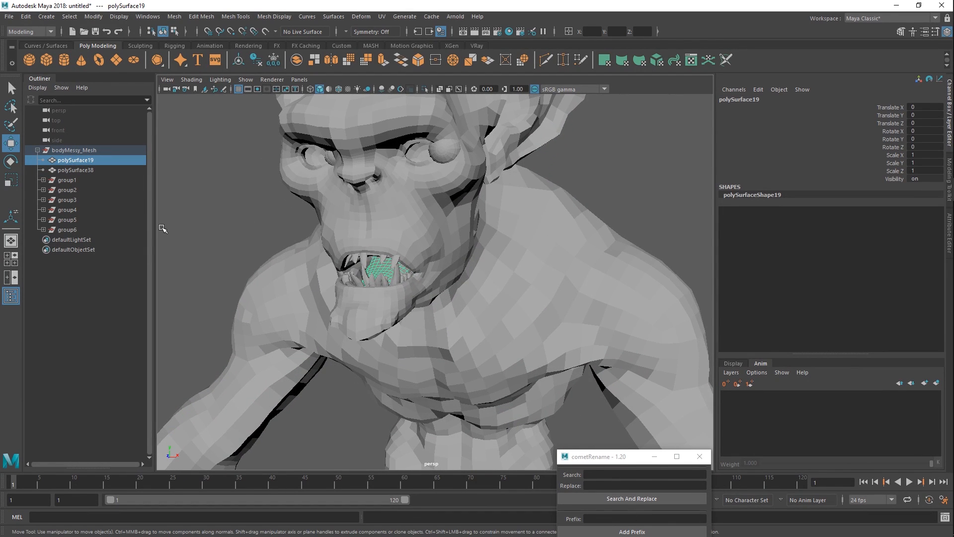
# Bring the whole cometRename window into view and review its search, prefix, suffix and rename-and-number options.
pyautogui.moveTo(605, 457); pyautogui.dragTo(573, 271)
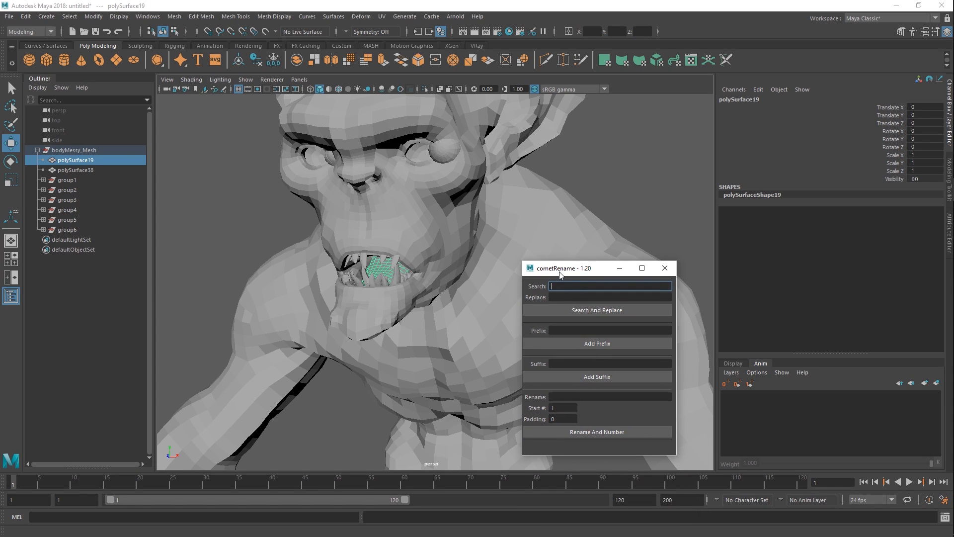
pyautogui.moveTo(560, 275); pyautogui.dragTo(565, 275)
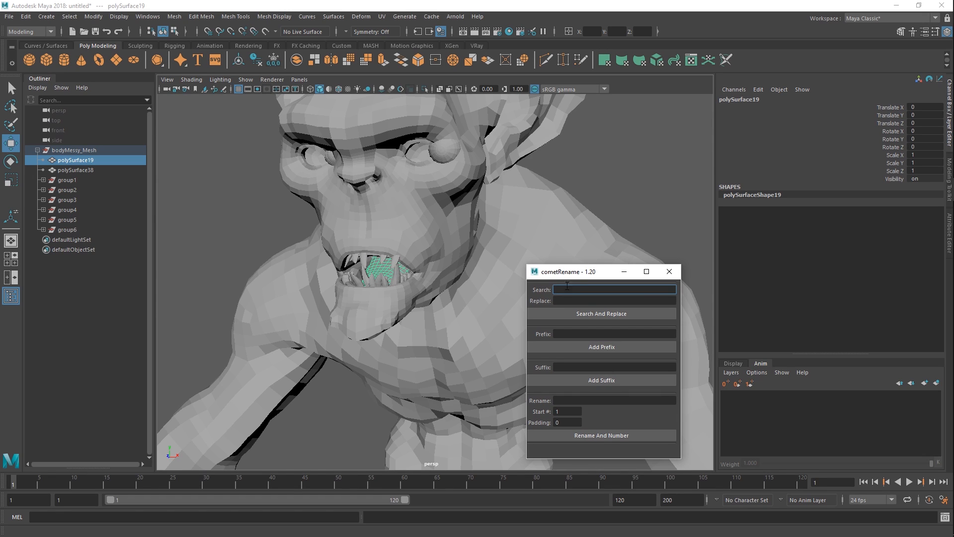
pyautogui.click(569, 334)
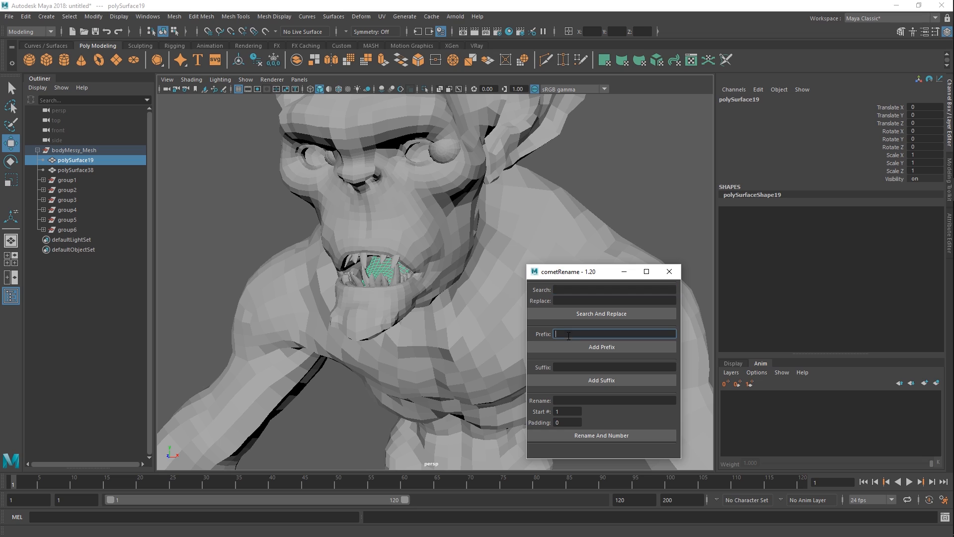
pyautogui.click(570, 399)
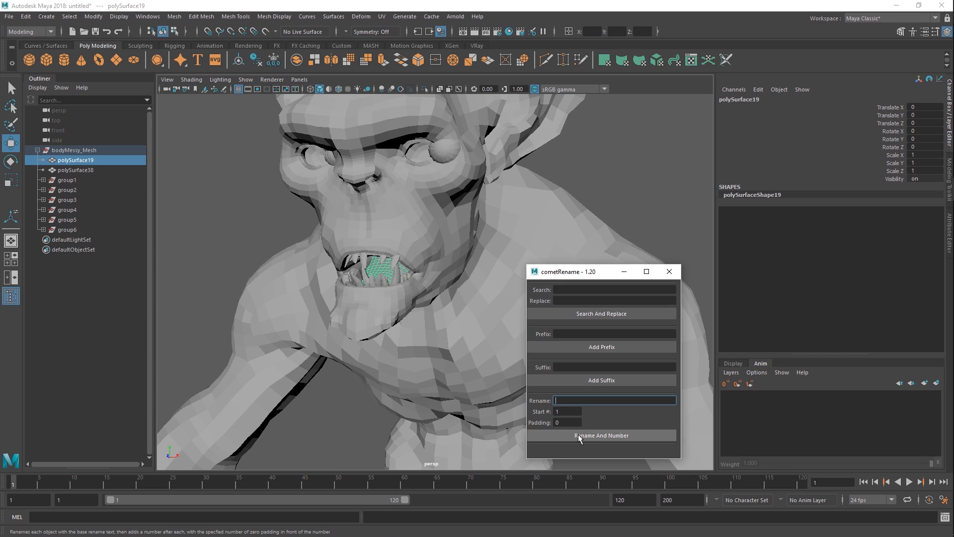
# Rename the creature's main body mesh as body.
pyautogui.click(360, 210)
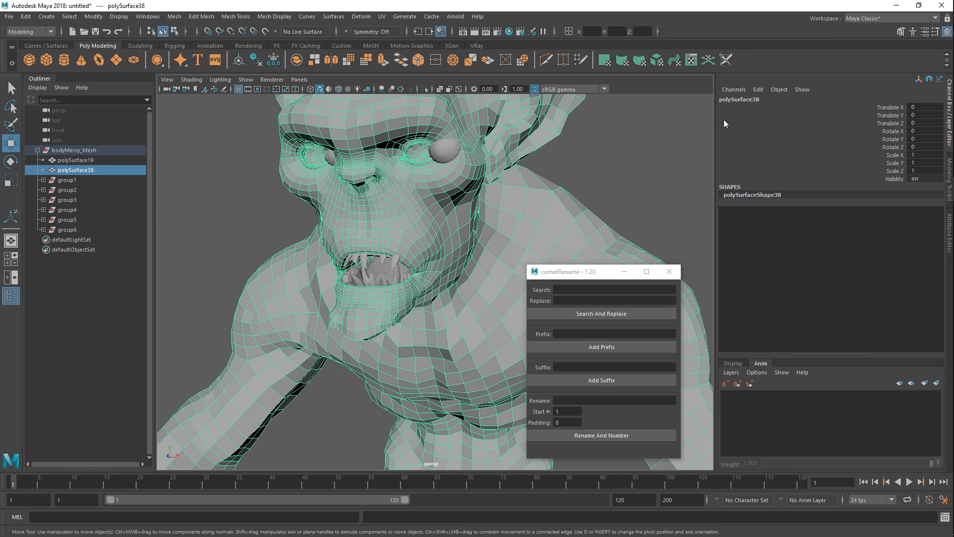
pyautogui.click(741, 99)
pyautogui.write('bl')
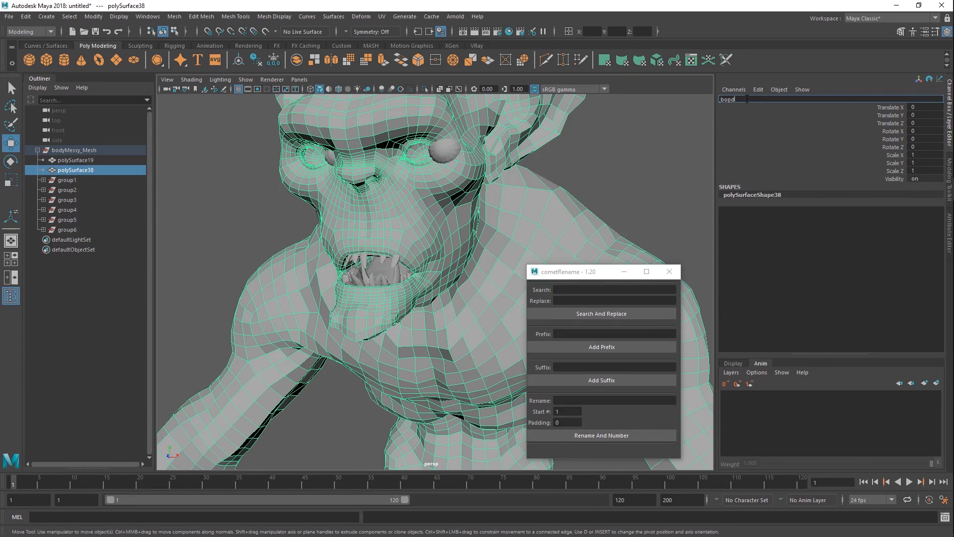
pyautogui.write('dy')
pyautogui.press('Return')
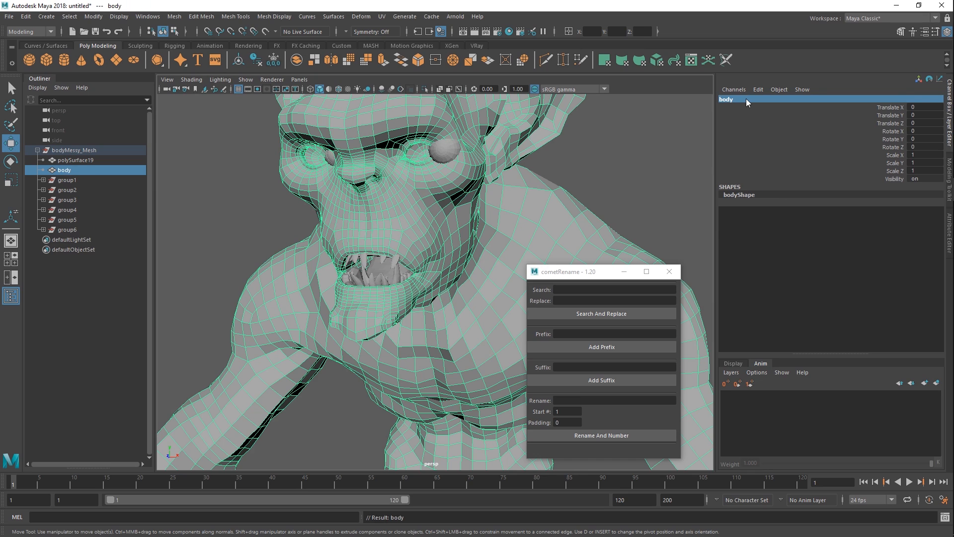
# Rename the mesh polySurface19 inside the mouth as tongue.
pyautogui.click(621, 178)
pyautogui.keyDown('alt'); pyautogui.moveTo(621, 179); pyautogui.dragTo(522, 238, button='right'); pyautogui.keyUp('alt')
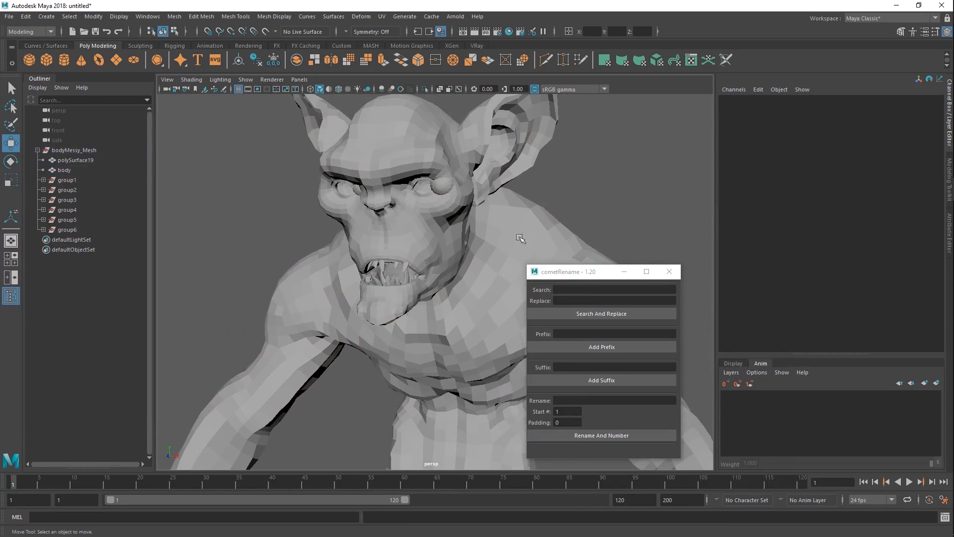
pyautogui.keyDown('alt'); pyautogui.moveTo(521, 241); pyautogui.dragTo(527, 231, button='middle'); pyautogui.keyUp('alt')
pyautogui.click(503, 221)
pyautogui.click(79, 162)
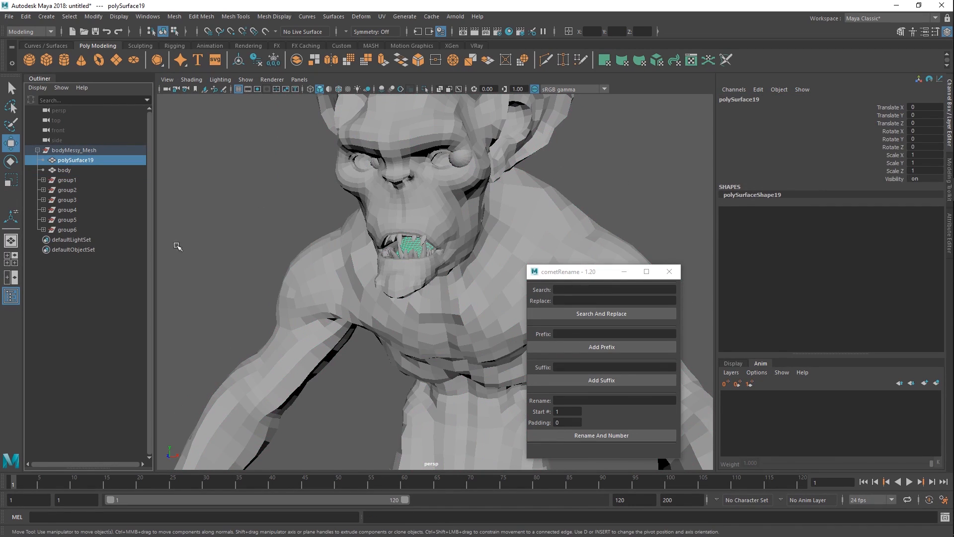
pyautogui.doubleClick(100, 164)
pyautogui.write('tongue')
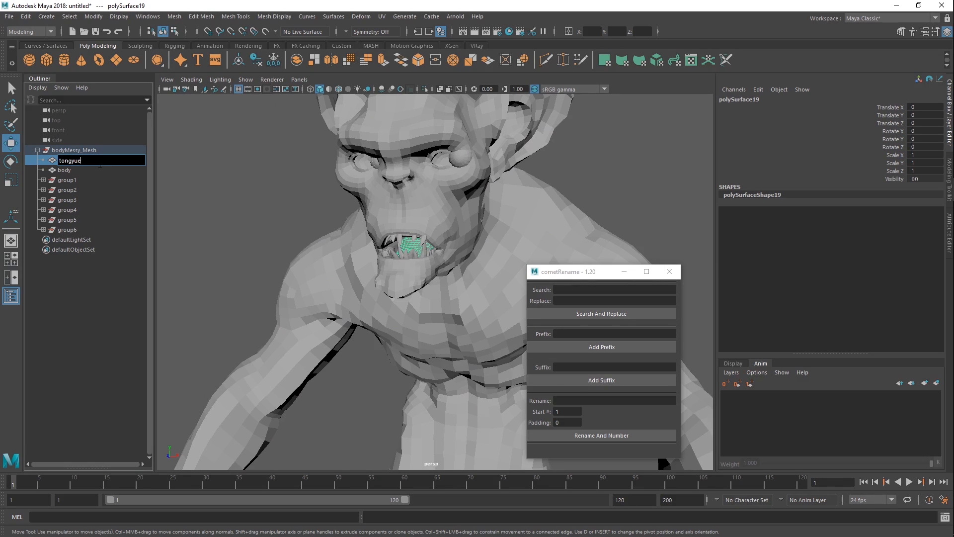
pyautogui.press('Return')
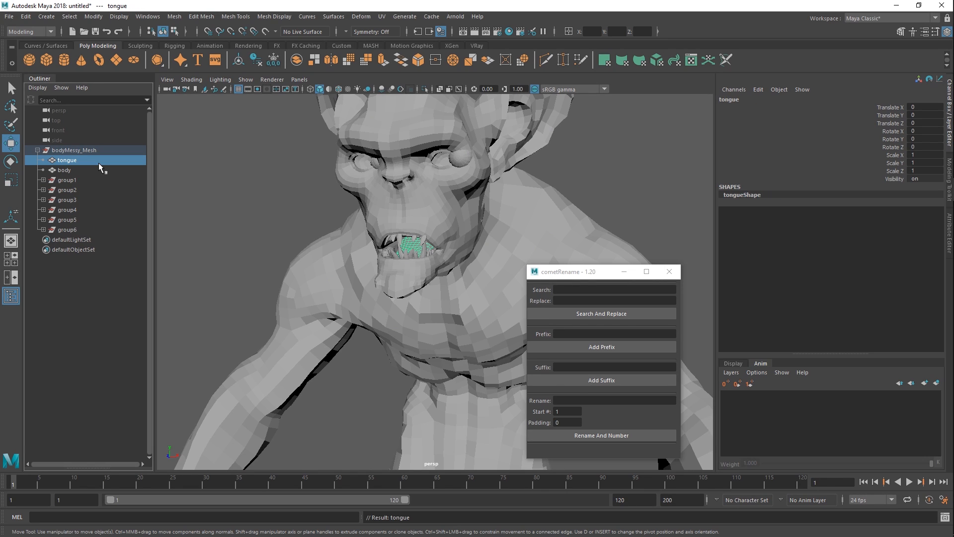
pyautogui.keyDown('alt'); pyautogui.moveTo(428, 270); pyautogui.dragTo(458, 263, button='right'); pyautogui.keyUp('alt')
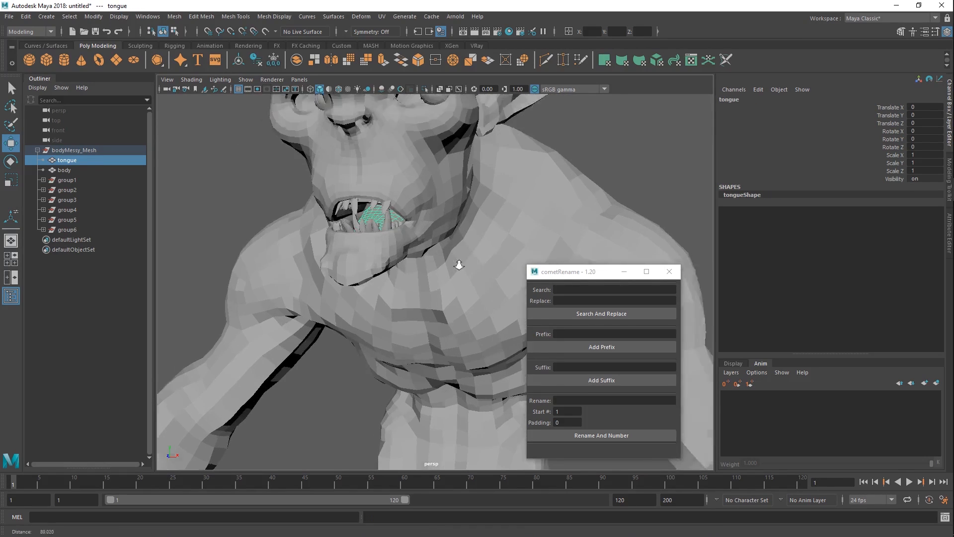
# Rename the group3 eye mesh polySurface21 as eyeOuter.
pyautogui.keyDown('alt'); pyautogui.moveTo(458, 264); pyautogui.dragTo(423, 261, button='middle'); pyautogui.keyUp('alt')
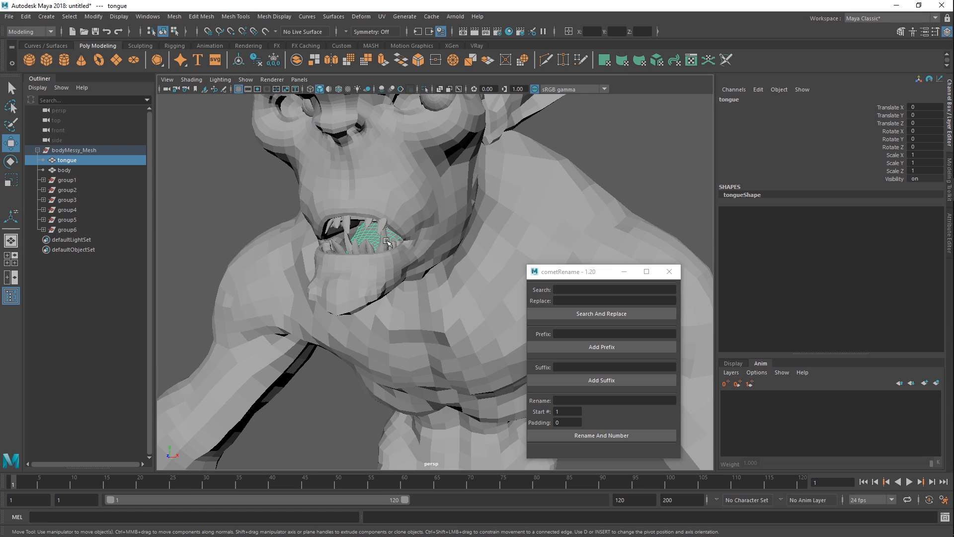
pyautogui.keyDown('alt'); pyautogui.moveTo(387, 242); pyautogui.dragTo(349, 214, button='right'); pyautogui.keyUp('alt')
pyautogui.keyDown('alt'); pyautogui.moveTo(349, 214); pyautogui.dragTo(343, 266, button='middle'); pyautogui.keyUp('alt')
pyautogui.keyDown('alt'); pyautogui.moveTo(343, 266); pyautogui.dragTo(457, 255, button='right'); pyautogui.keyUp('alt')
pyautogui.press('f')
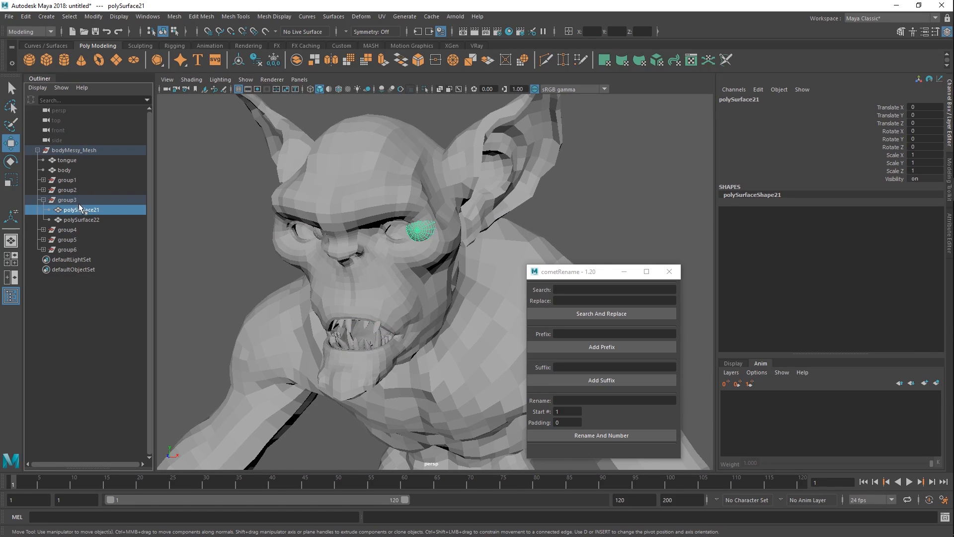
pyautogui.doubleClick(77, 209)
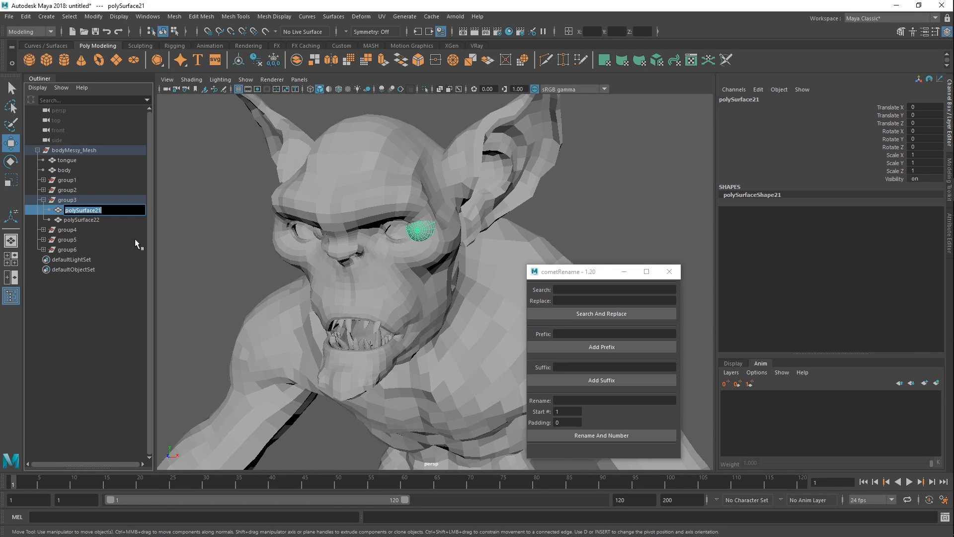
pyautogui.write('eyeOutre')
pyautogui.press('BackSpace')
pyautogui.press('BackSpace')
pyautogui.write('er')
pyautogui.press('Return')
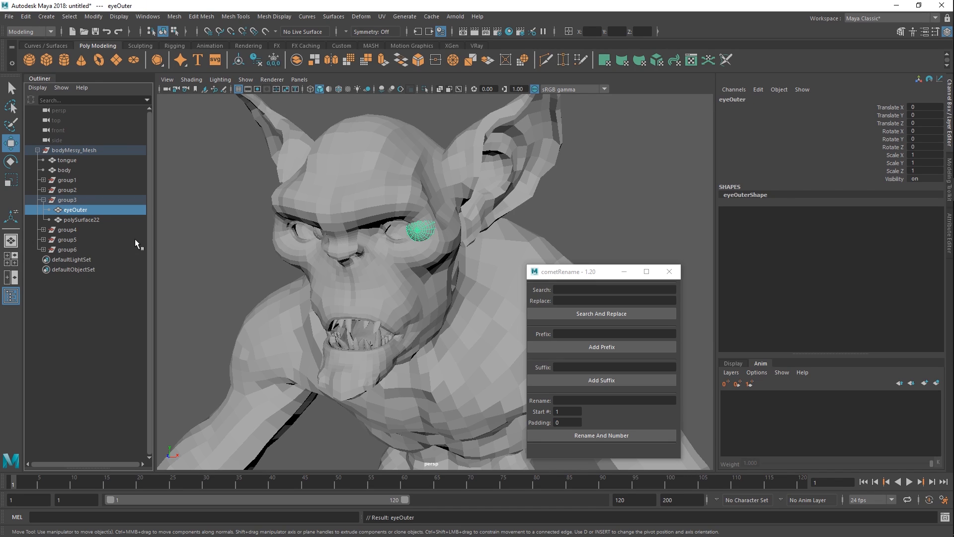
# Rename the other group3 mesh, polySurface22, as eyeInner.
pyautogui.doubleClick(80, 220)
pyautogui.write('eye')
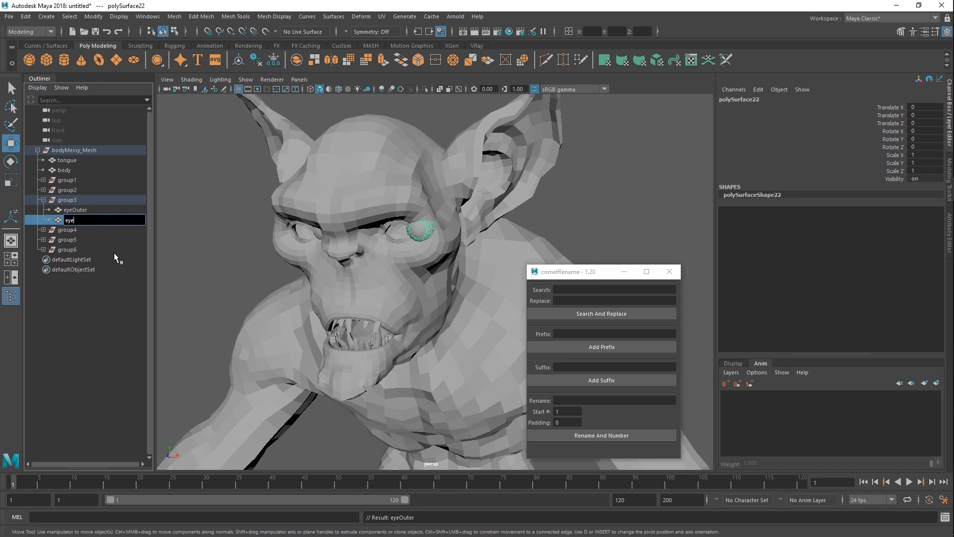
pyautogui.write('Inner')
pyautogui.press('Return')
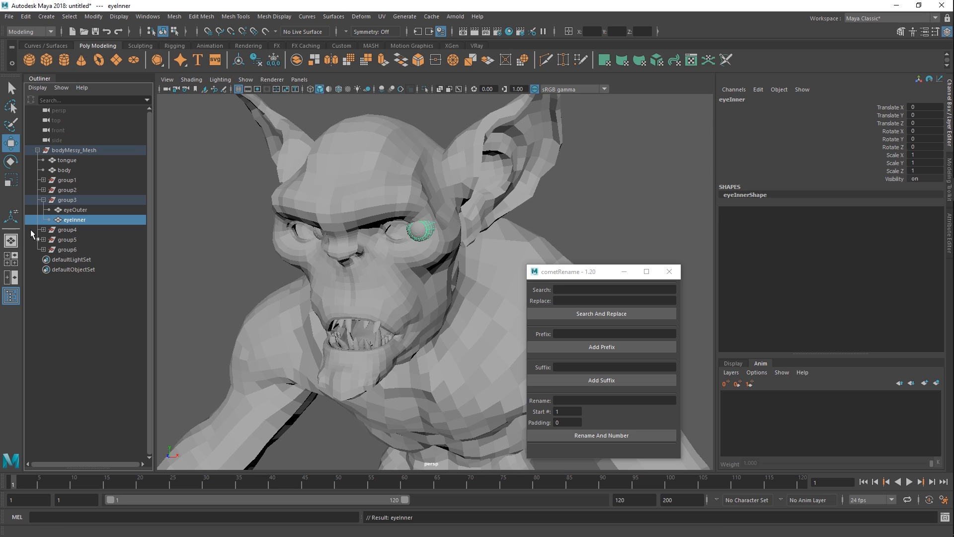
# Rename the two eye meshes inside group4: polySurface23 as eyeOuter and polySurface27 as eyeInner.
pyautogui.click(60, 229)
pyautogui.click(44, 230)
pyautogui.click(75, 239)
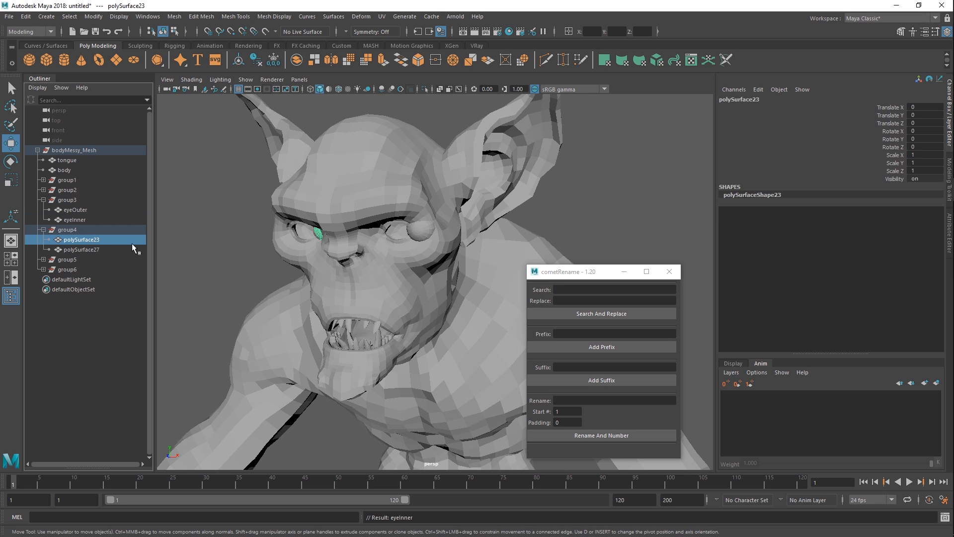
pyautogui.keyDown('alt'); pyautogui.moveTo(348, 233); pyautogui.dragTo(377, 232); pyautogui.keyUp('alt')
pyautogui.click(478, 220)
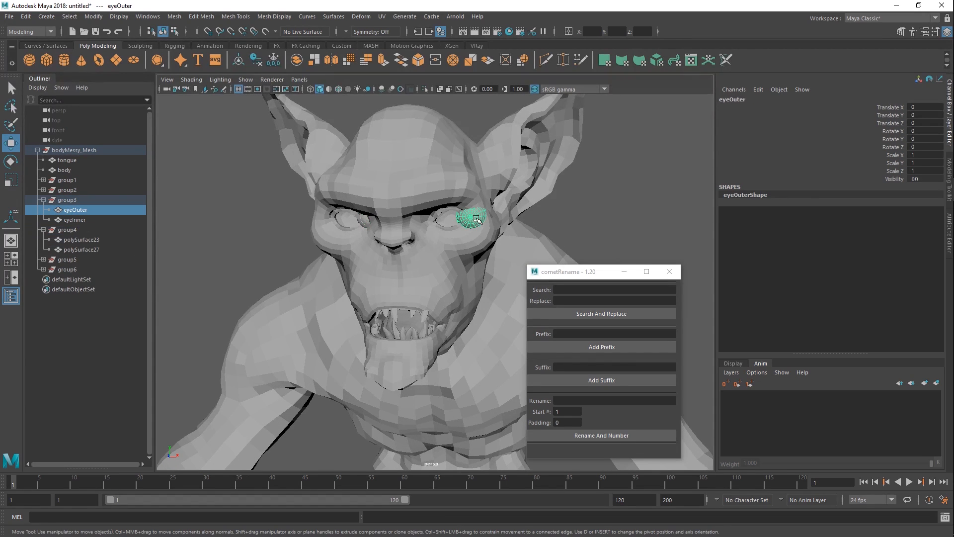
pyautogui.click(76, 240)
pyautogui.doubleClick(76, 239)
pyautogui.write('eyeOuter')
pyautogui.press('Return')
pyautogui.doubleClick(76, 249)
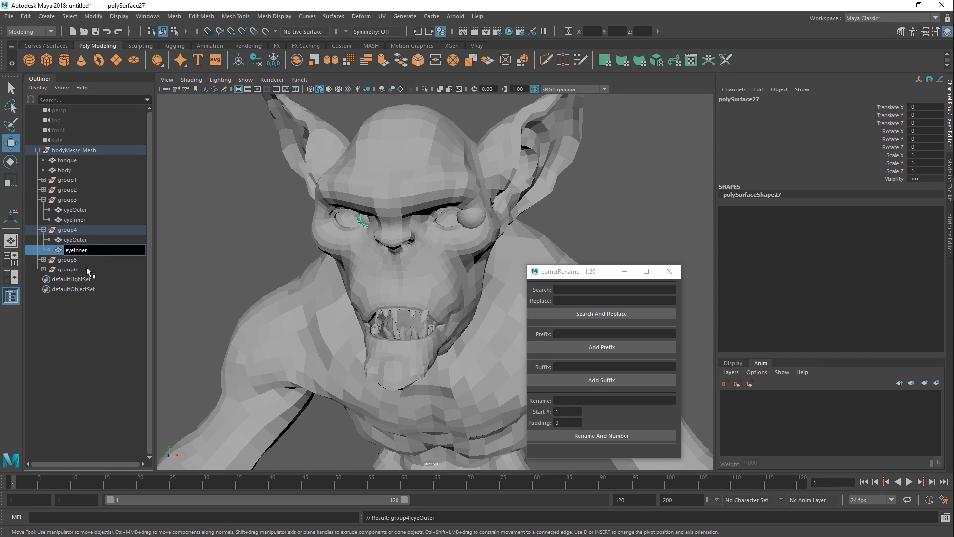
pyautogui.press('Return')
# Move the group4 eyeball sideways from beside the nose into its eye socket.
pyautogui.scroll(4, 447, 260)
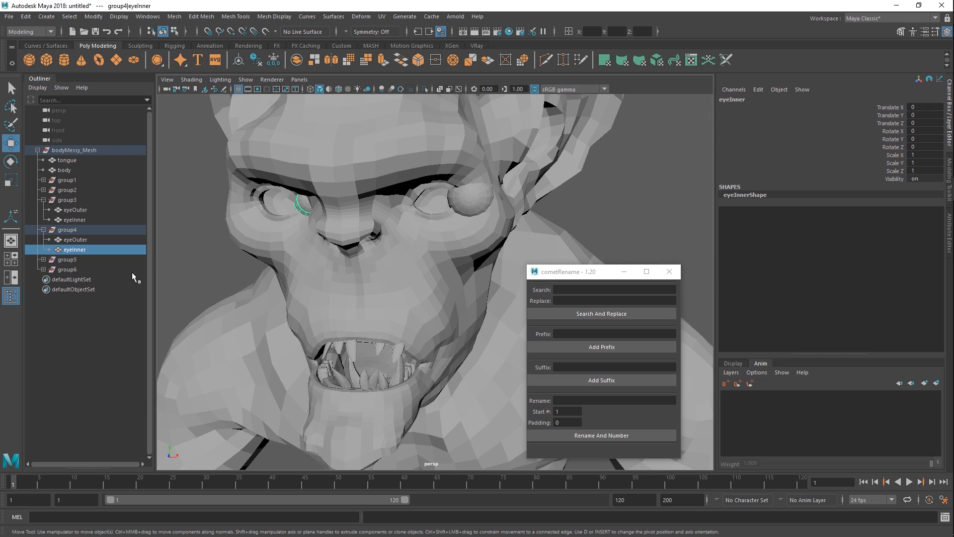
pyautogui.click(43, 260)
pyautogui.scroll(3, 487, 175)
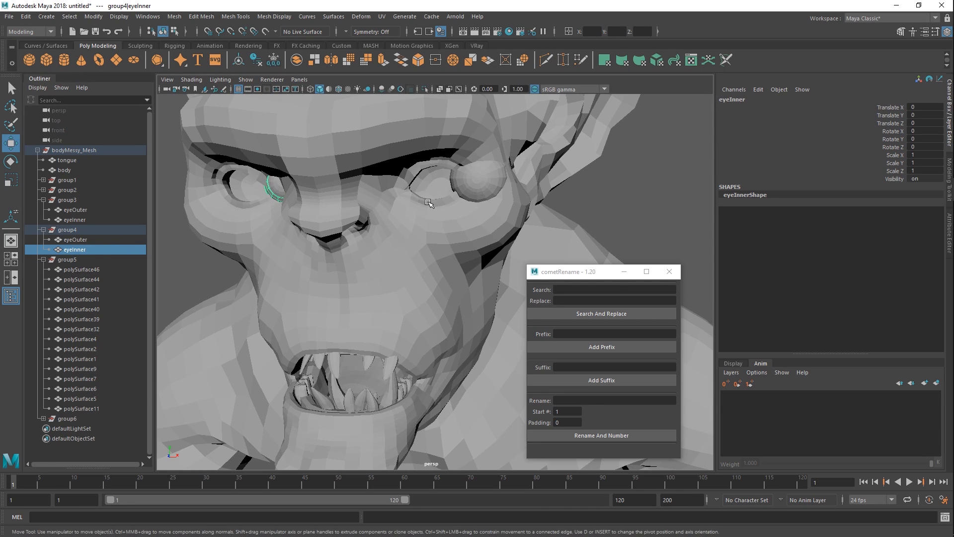
pyautogui.click(488, 175)
pyautogui.click(65, 230)
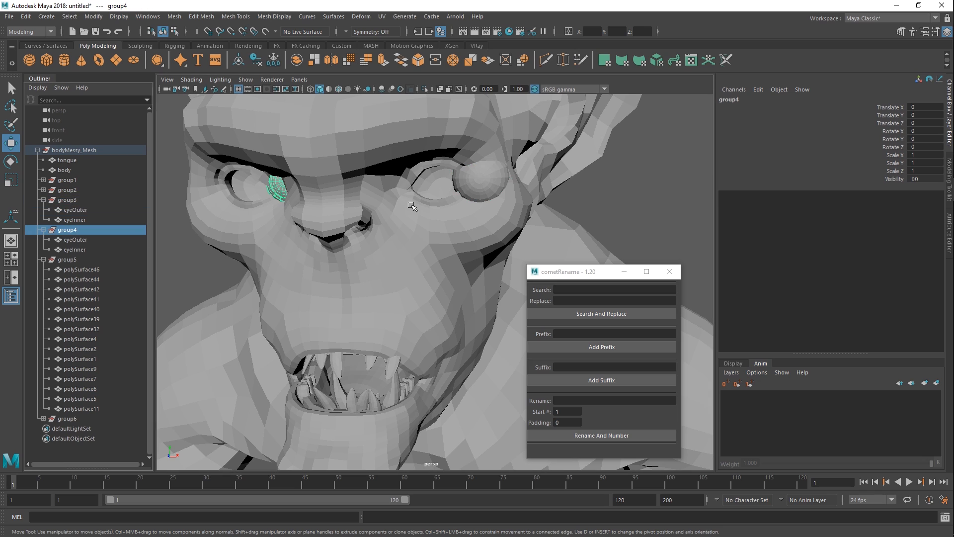
pyautogui.keyDown('alt'); pyautogui.moveTo(346, 244); pyautogui.dragTo(379, 244); pyautogui.keyUp('alt')
pyautogui.moveTo(379, 244); pyautogui.dragTo(363, 242, button='middle')
# Move the group3 eyeball about -2.3 units along X into its eye socket.
pyautogui.click(542, 175)
pyautogui.click(85, 201)
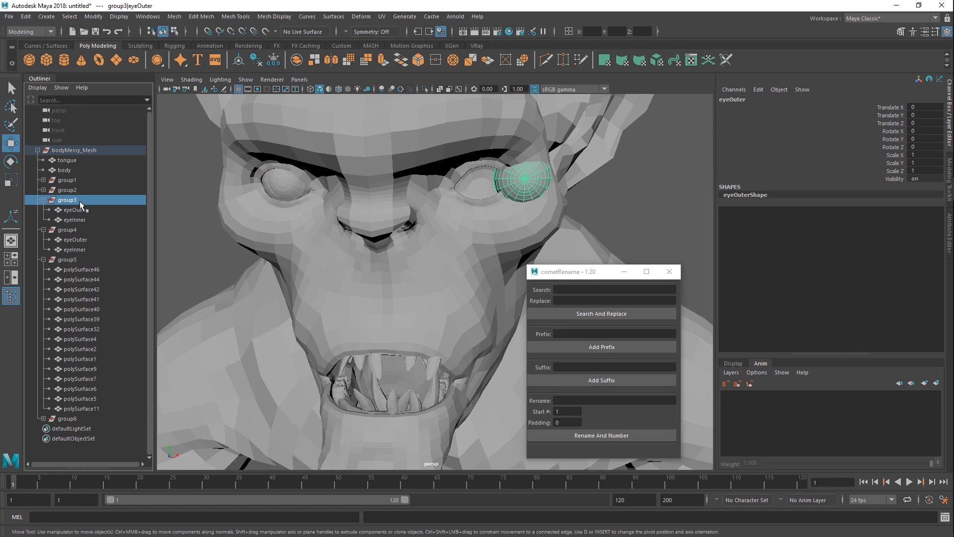
pyautogui.moveTo(624, 207); pyautogui.dragTo(600, 212, button='middle')
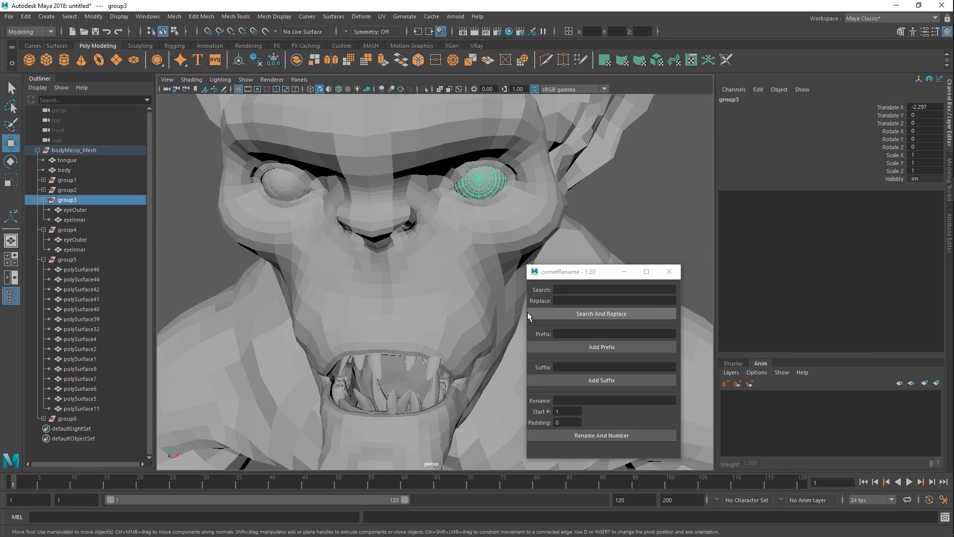
pyautogui.click(580, 336)
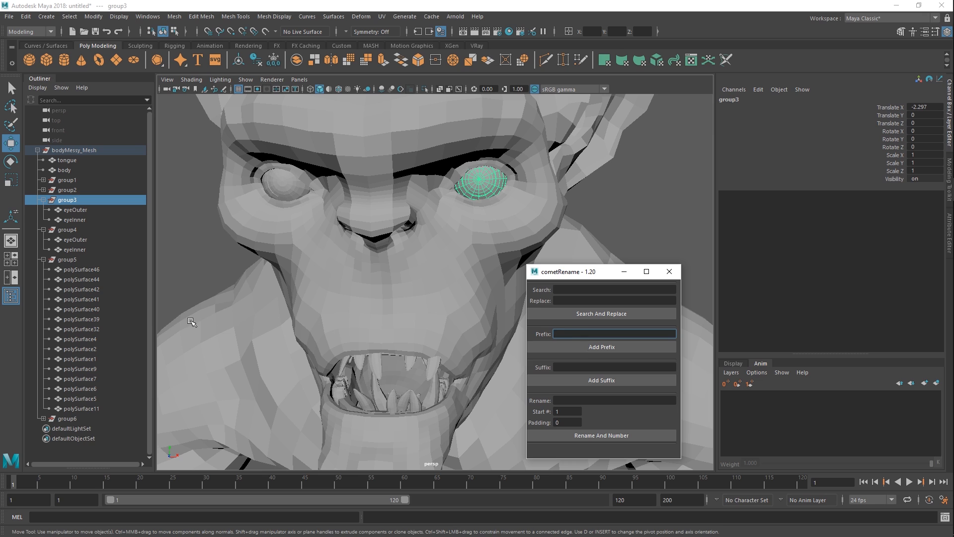
# Rename group5, which holds the upper teeth, as teethTop.
pyautogui.click(67, 259)
pyautogui.scroll(-5, 386, 328)
pyautogui.scroll(5, 385, 328)
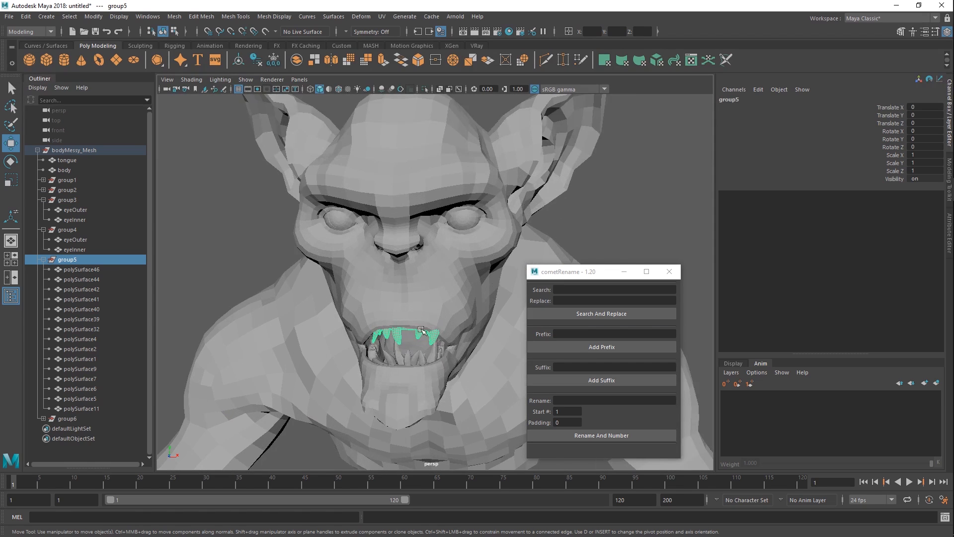
pyautogui.doubleClick(68, 260)
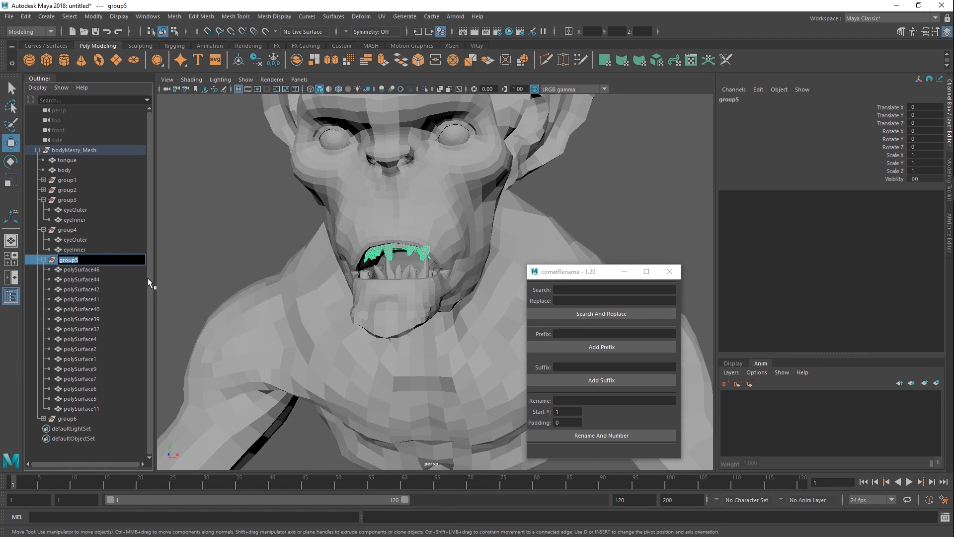
pyautogui.write('teethTop')
pyautogui.press('Return')
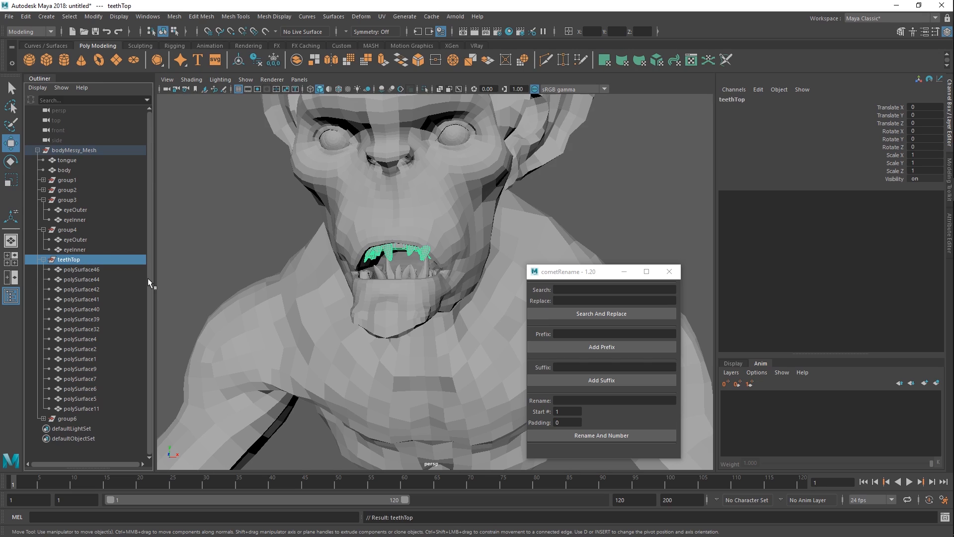
# Batch-rename all the meshes inside teethTop as topTeeth with sequential numbers starting at 1.
pyautogui.click(87, 270)
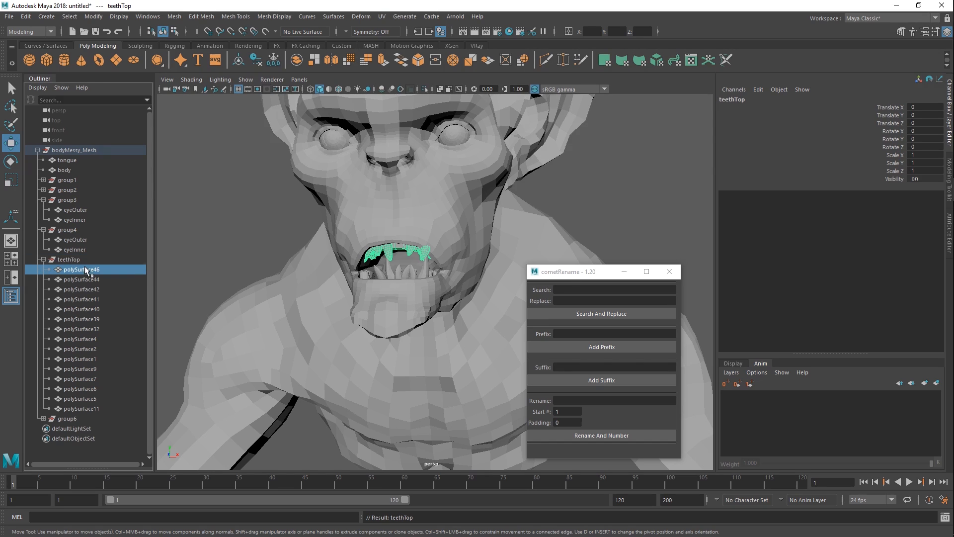
pyautogui.keyDown('shift'); pyautogui.click(80, 408); pyautogui.keyUp('shift')
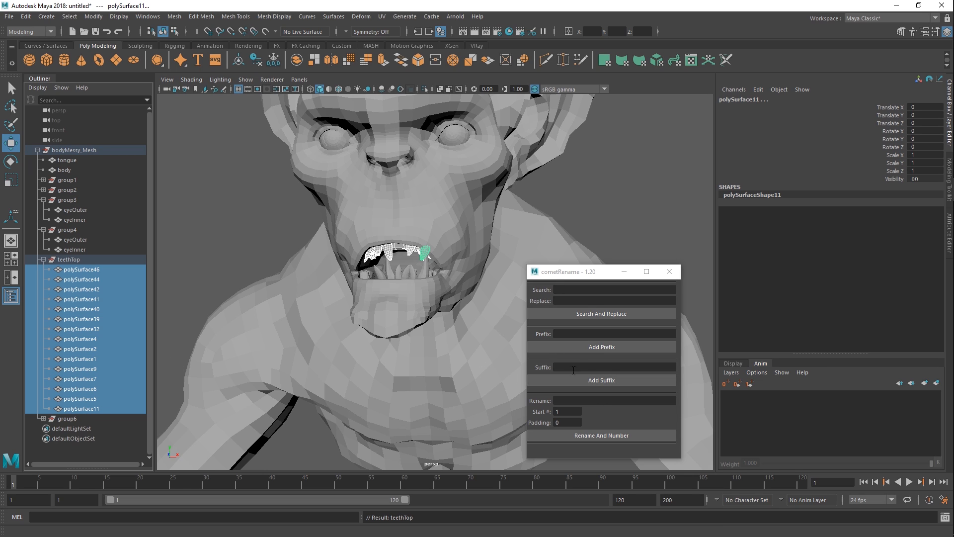
pyautogui.click(577, 401)
pyautogui.write('top')
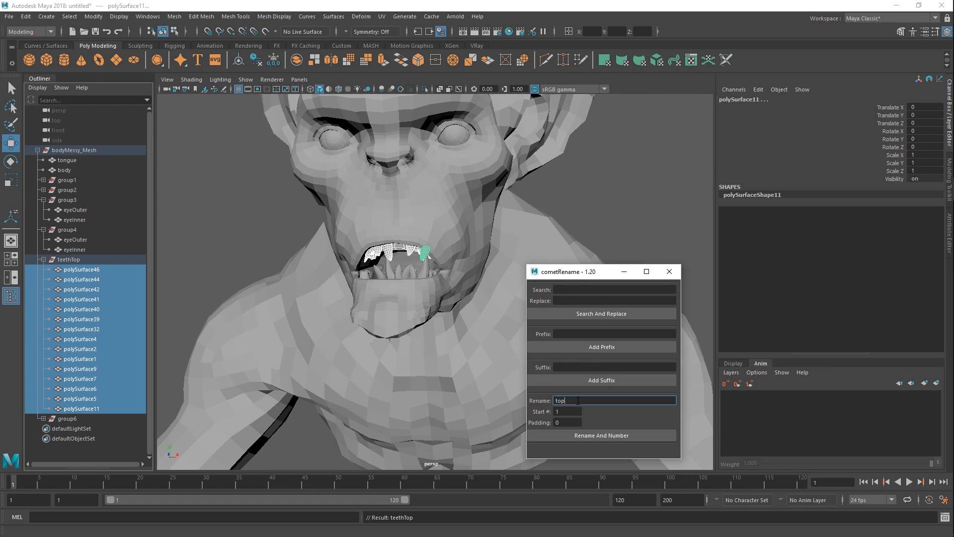
pyautogui.write('Teeth')
pyautogui.click(571, 436)
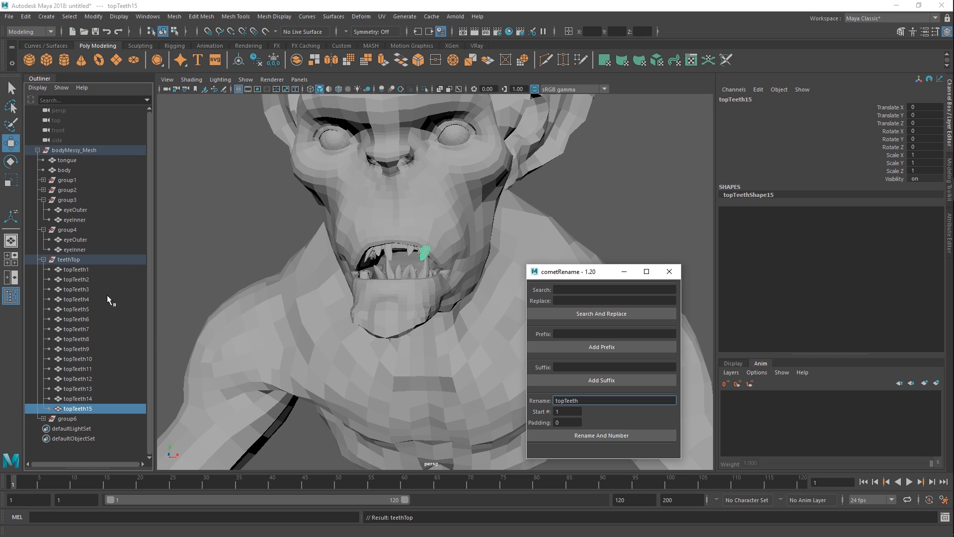
# Set the number padding to 2 and renumber all the topTeeth meshes, then collapse the teethTop group.
pyautogui.click(571, 422)
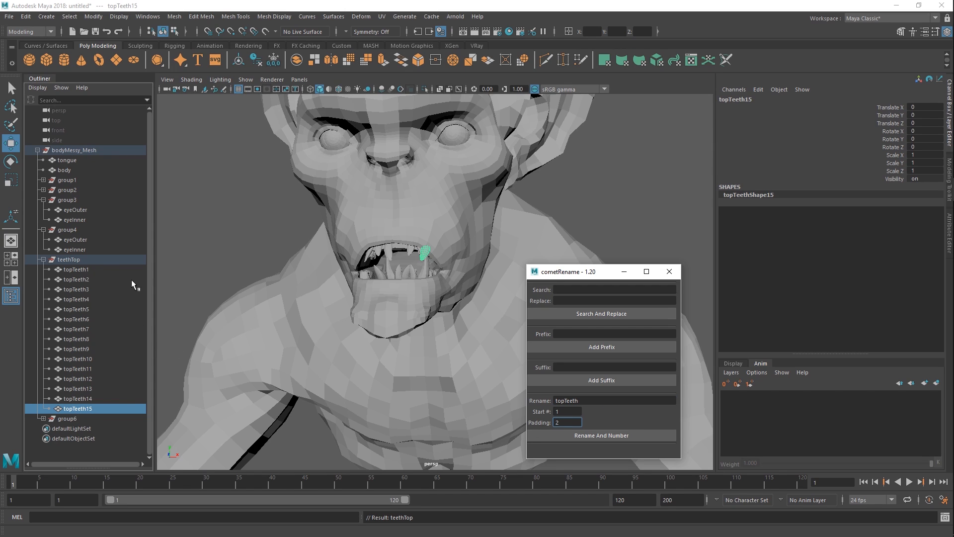
pyautogui.click(97, 271)
pyautogui.keyDown('shift'); pyautogui.click(92, 407); pyautogui.keyUp('shift')
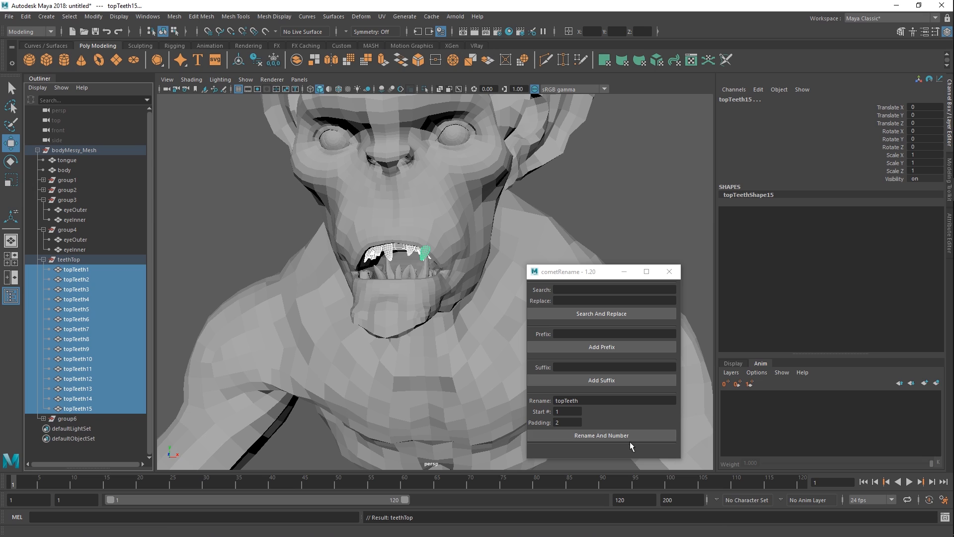
pyautogui.click(607, 435)
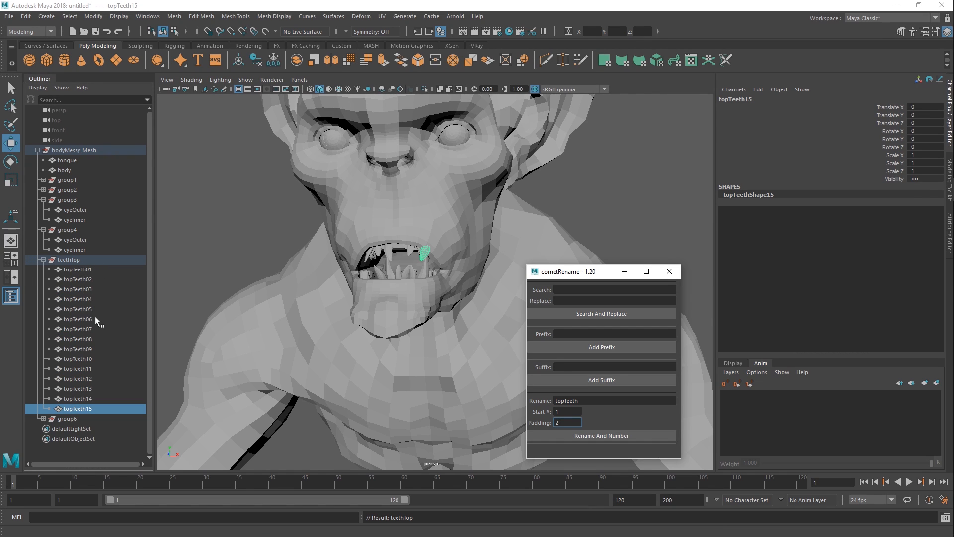
pyautogui.click(43, 259)
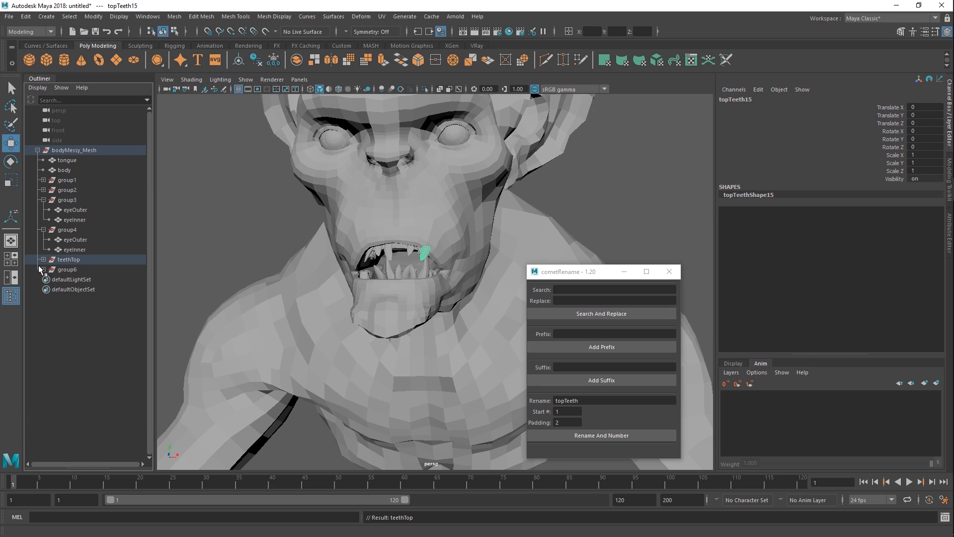
# Expand group6, which holds the lower teeth, and rename it as teethBottom.
pyautogui.click(43, 269)
pyautogui.doubleClick(56, 269)
pyautogui.write('t')
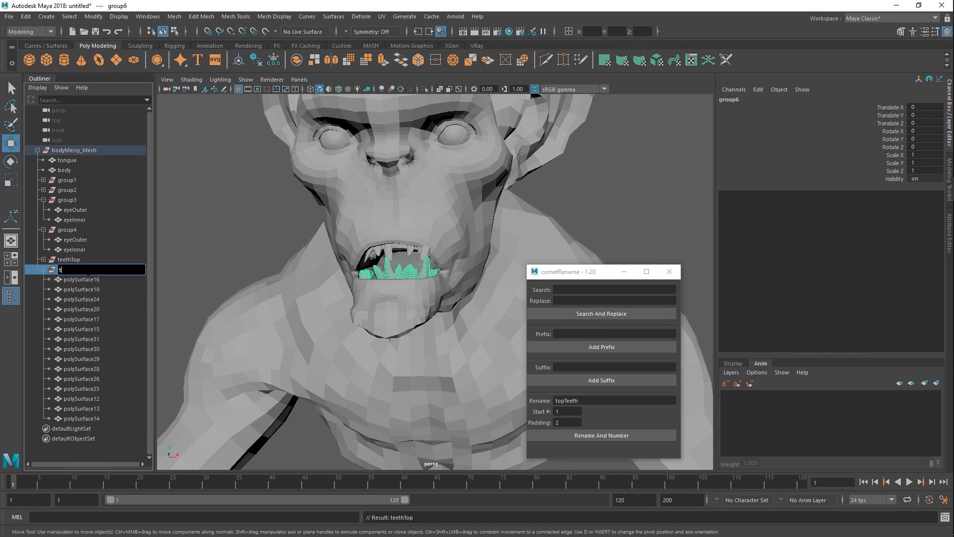
pyautogui.write('eethBottom')
pyautogui.press('Return')
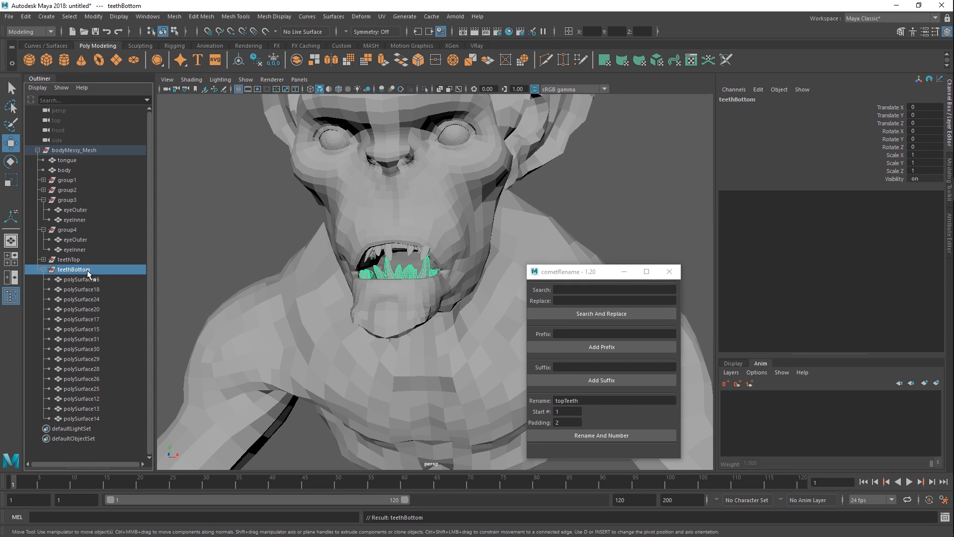
# Batch-rename all the meshes inside teethBottom as bottomTeeth with sequential two-digit numbers.
pyautogui.click(81, 280)
pyautogui.keyDown('shift'); pyautogui.click(82, 418); pyautogui.keyUp('shift')
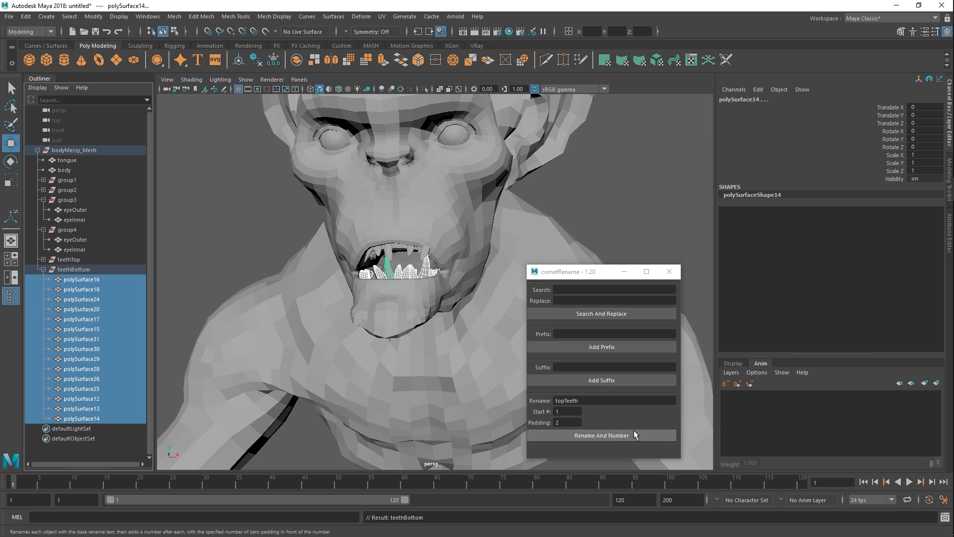
pyautogui.moveTo(565, 400); pyautogui.dragTo(510, 399)
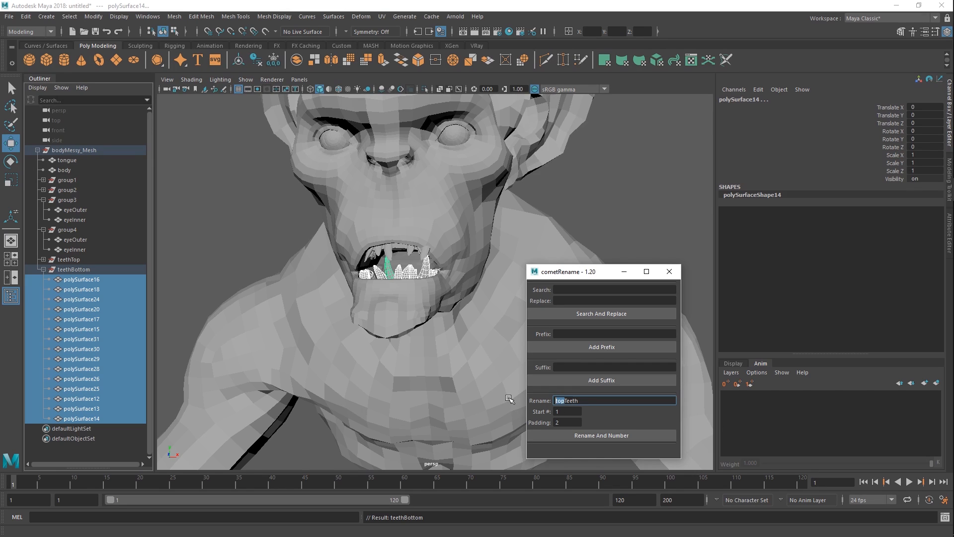
pyautogui.write('bvo')
pyautogui.press('BackSpace')
pyautogui.press('BackSpace')
pyautogui.write('ottom')
pyautogui.click(608, 435)
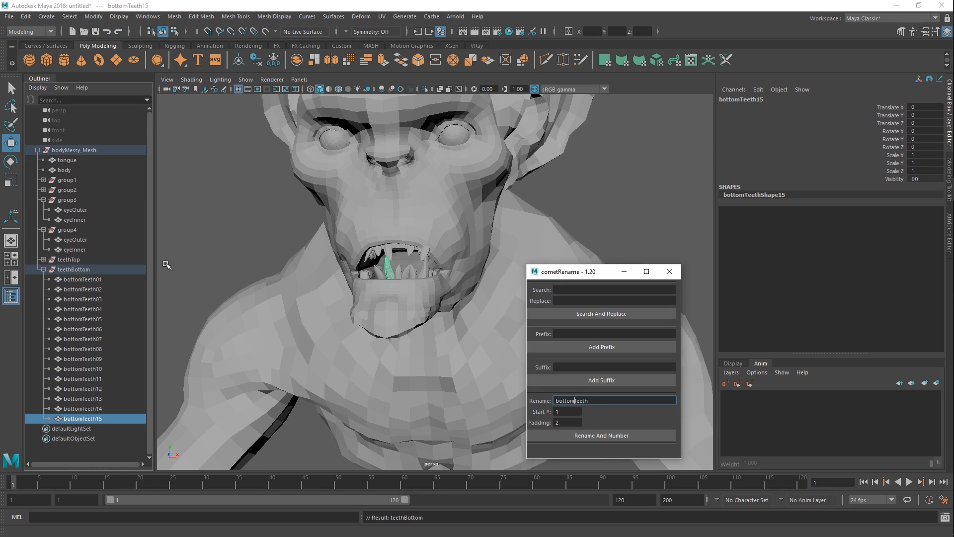
# Move the rename window aside, check the teeth up close and collapse the teethBottom group.
pyautogui.moveTo(567, 272); pyautogui.dragTo(591, 259)
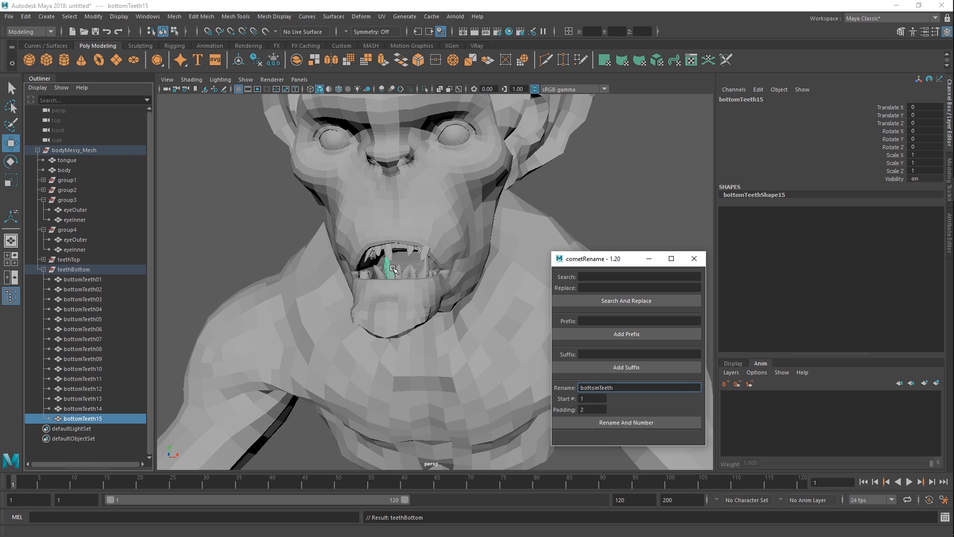
pyautogui.scroll(4, 364, 263)
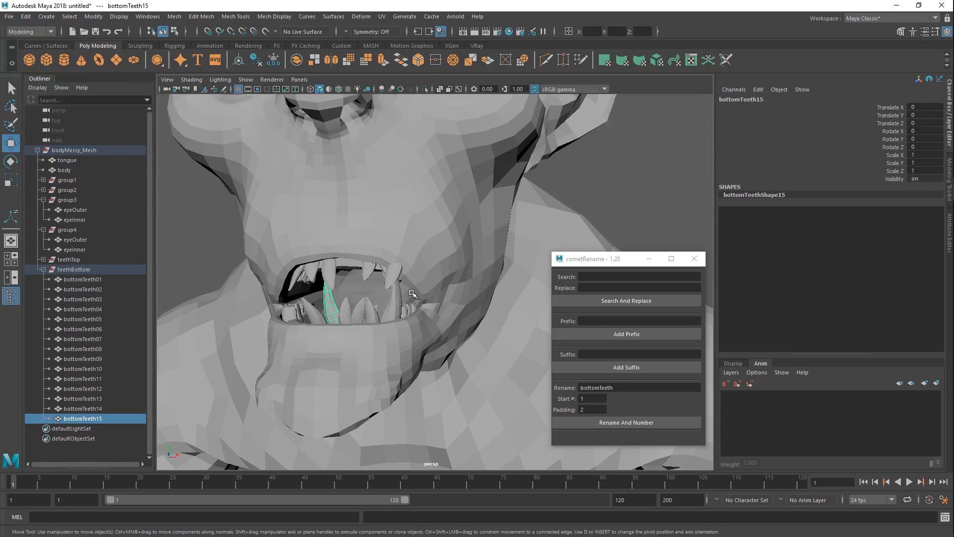
pyautogui.scroll(4, 415, 293)
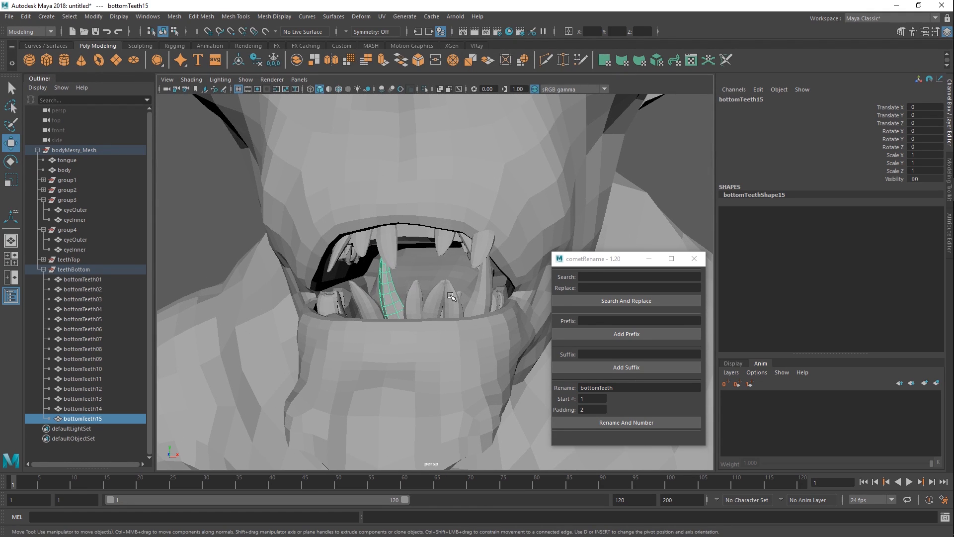
pyautogui.scroll(-6, 456, 296)
pyautogui.click(44, 269)
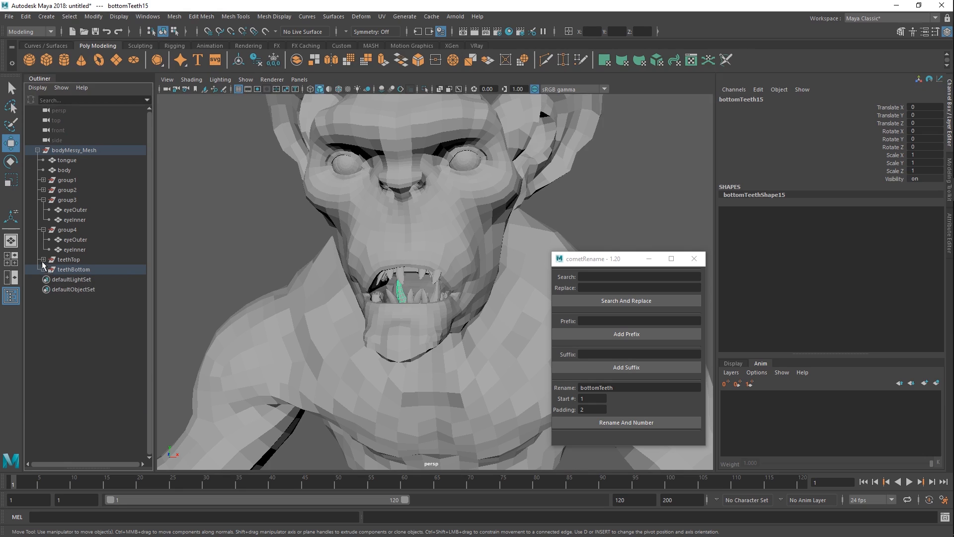
# Rename group4, which holds the creature's right eye meshes, as r_eye.
pyautogui.doubleClick(68, 230)
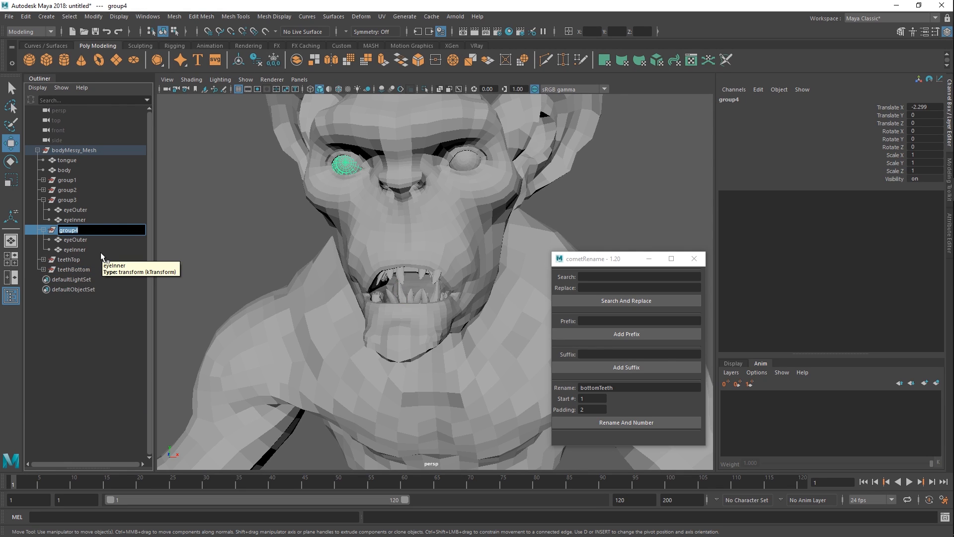
pyautogui.keyDown('alt'); pyautogui.moveTo(211, 226); pyautogui.dragTo(397, 228); pyautogui.keyUp('alt')
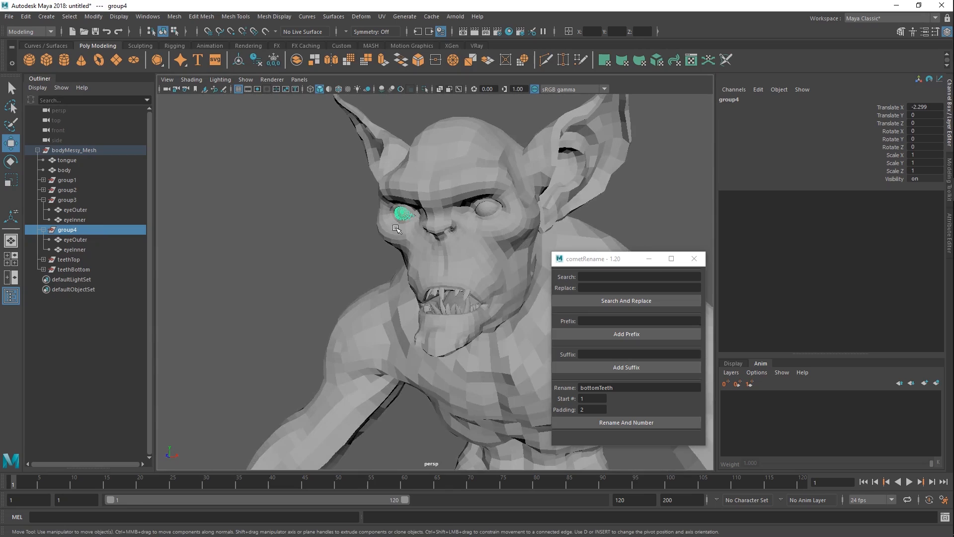
pyautogui.doubleClick(77, 229)
pyautogui.write('r_eye')
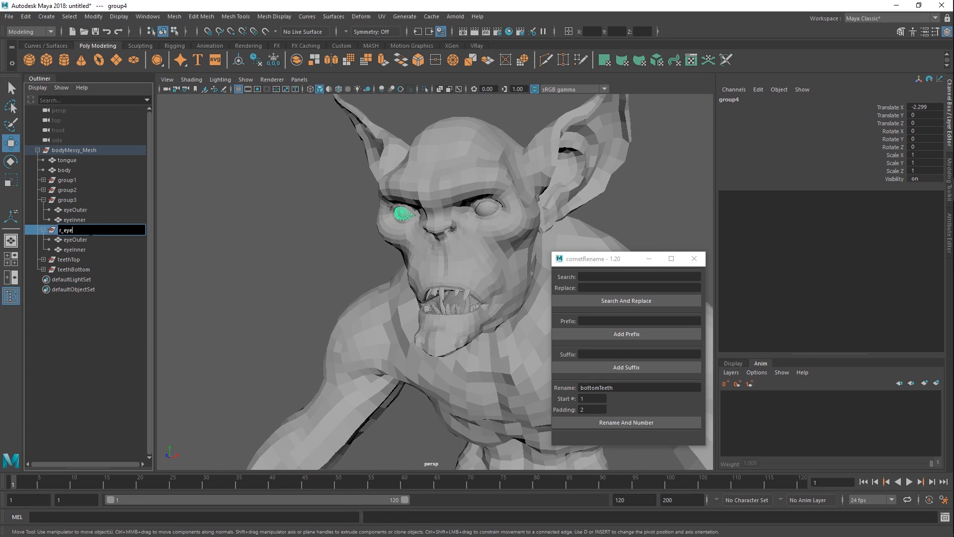
pyautogui.press('Return')
# Rename group3, which holds the creature's left eye meshes, as l_eye.
pyautogui.click(65, 200)
pyautogui.doubleClick(65, 200)
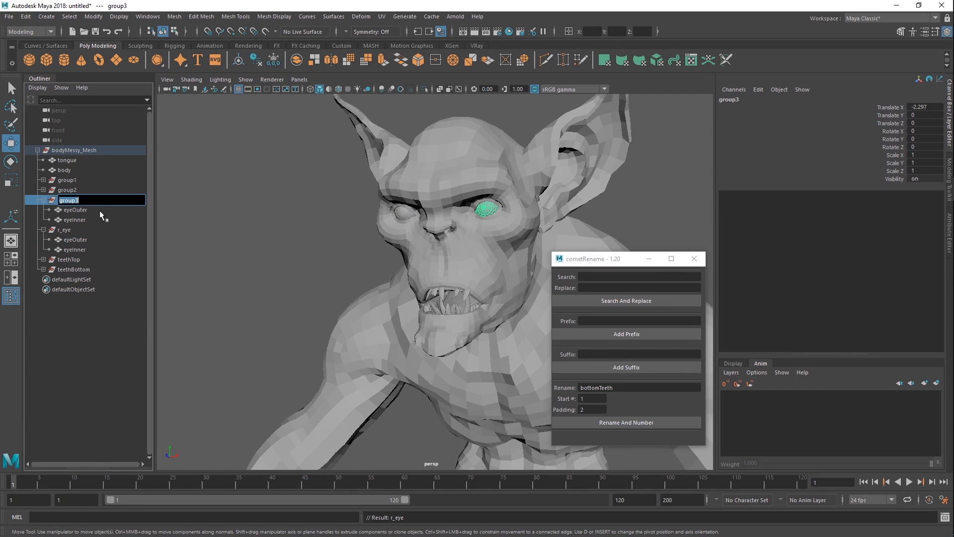
pyautogui.write('l_eye')
pyautogui.press('Return')
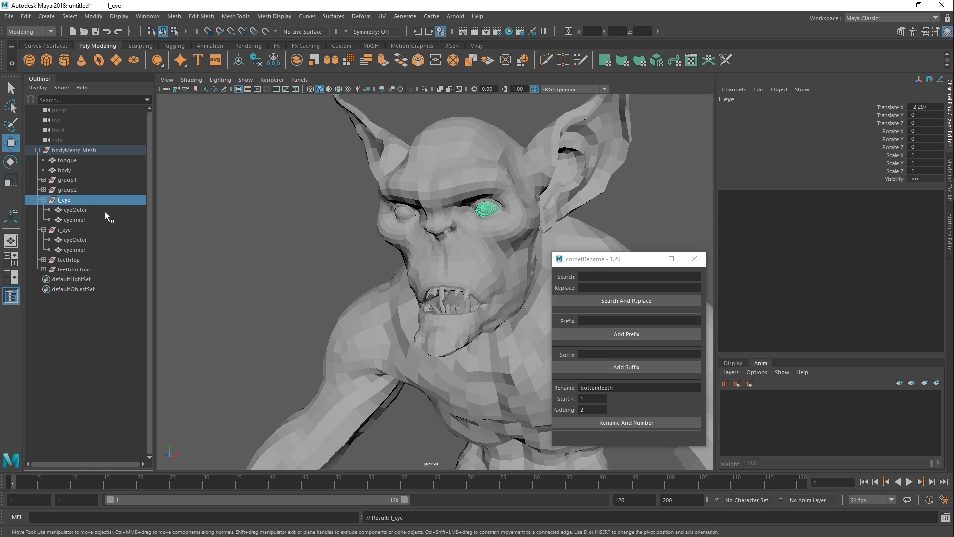
# Examine both eyes and the surrounding face from the front view to compare the left and right sides.
pyautogui.keyDown('alt'); pyautogui.moveTo(422, 252); pyautogui.dragTo(452, 251); pyautogui.keyUp('alt')
pyautogui.keyDown('alt'); pyautogui.moveTo(451, 251); pyautogui.dragTo(389, 238, button='middle'); pyautogui.keyUp('alt')
pyautogui.keyDown('alt'); pyautogui.moveTo(389, 238); pyautogui.dragTo(404, 239, button='right'); pyautogui.keyUp('alt')
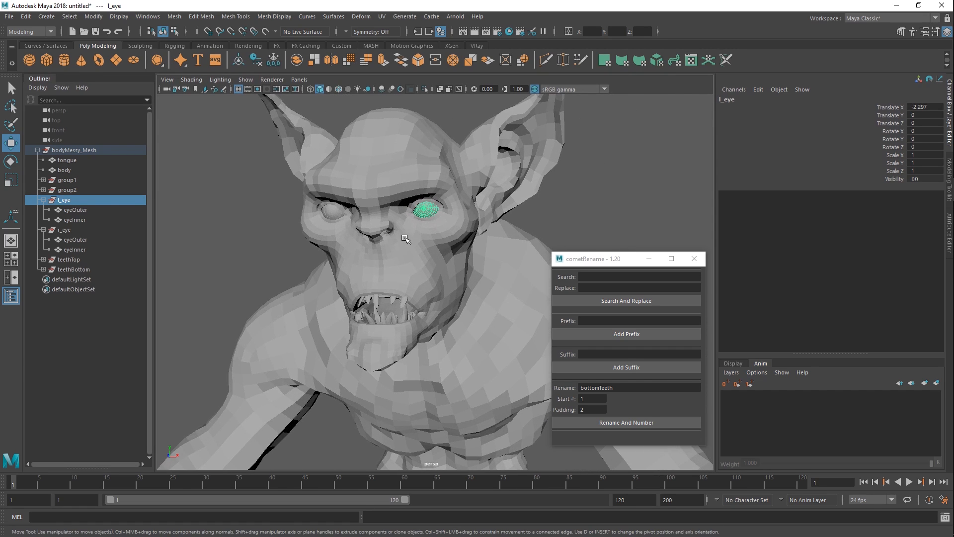
pyautogui.press('space')
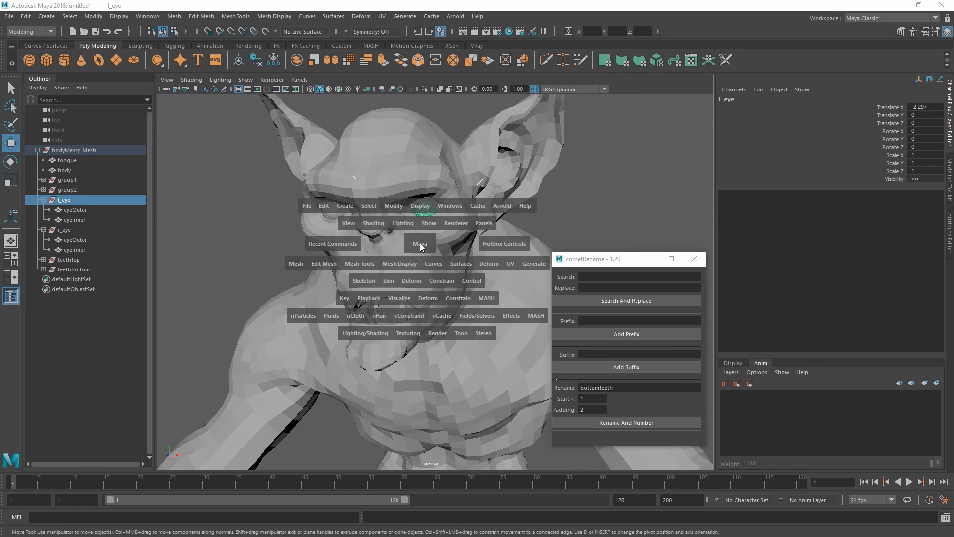
pyautogui.moveTo(420, 228); pyautogui.dragTo(440, 252)
pyautogui.press('f')
pyautogui.keyDown('alt'); pyautogui.moveTo(441, 251); pyautogui.dragTo(188, 192, button='right'); pyautogui.keyUp('alt')
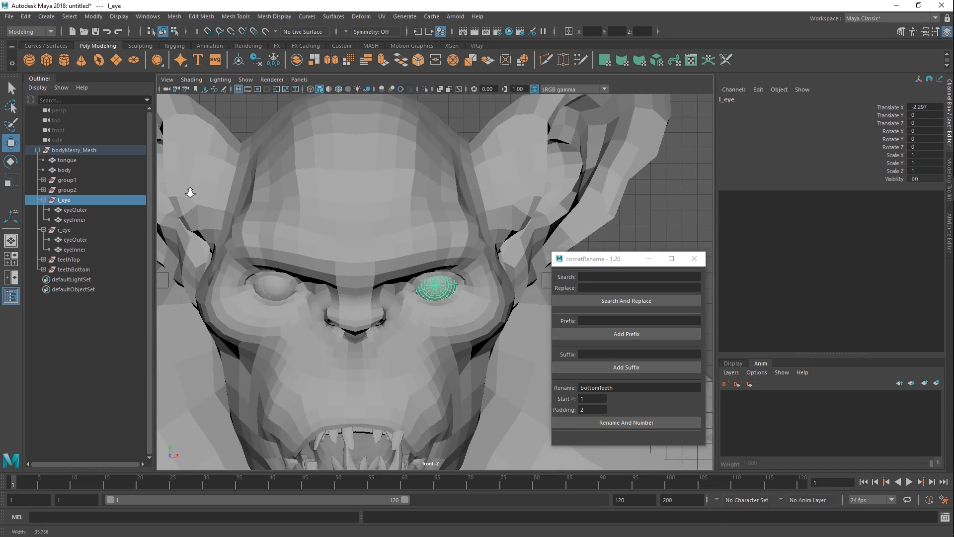
pyautogui.keyDown('alt'); pyautogui.moveTo(365, 280); pyautogui.dragTo(379, 244, button='middle'); pyautogui.keyUp('alt')
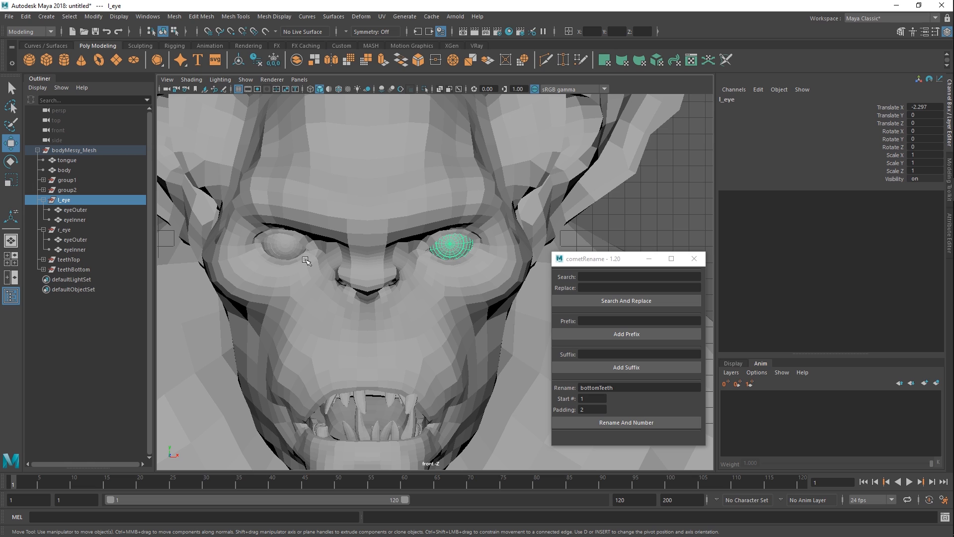
pyautogui.click(293, 253)
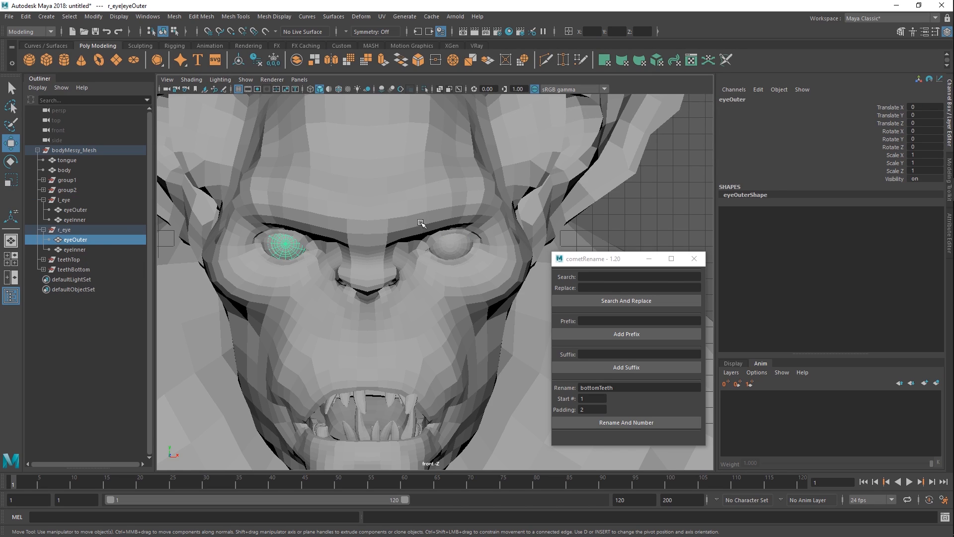
pyautogui.click(385, 239)
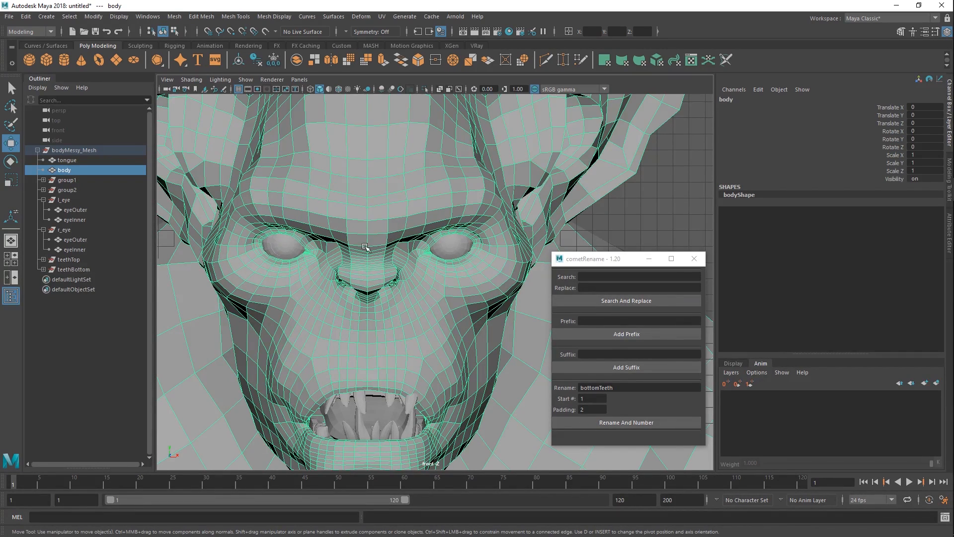
# Expand group1, identify its left foot claws on the full body in perspective view and rename the group as l_claws.
pyautogui.click(43, 179)
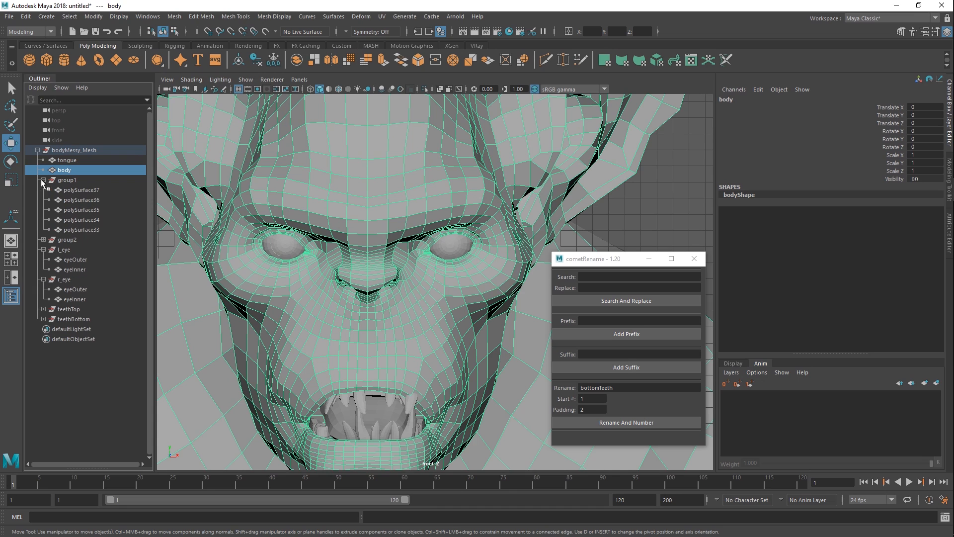
pyautogui.click(67, 180)
pyautogui.scroll(-3, 442, 363)
pyautogui.press('space')
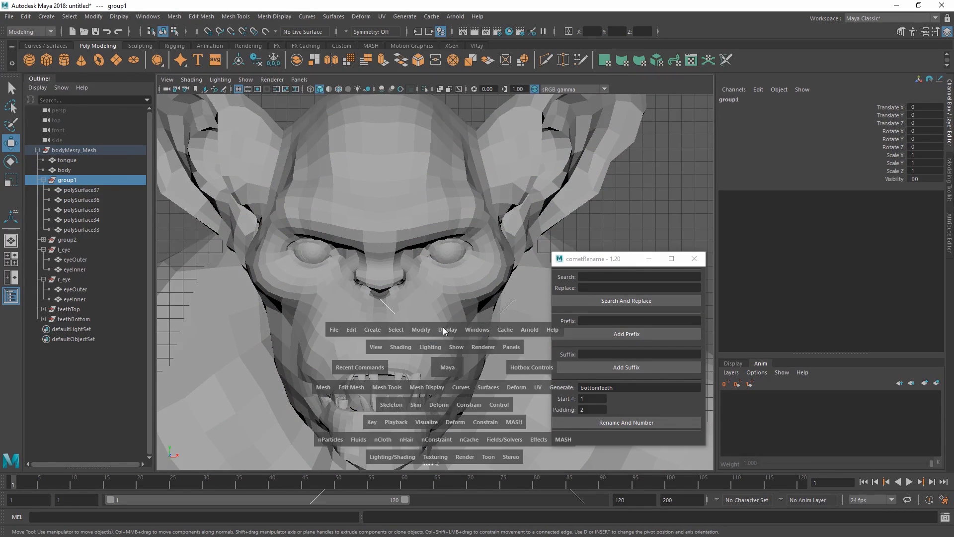
pyautogui.moveTo(448, 367); pyautogui.dragTo(443, 326)
pyautogui.scroll(-5, 443, 327)
pyautogui.keyDown('alt'); pyautogui.moveTo(418, 397); pyautogui.dragTo(417, 262, button='middle'); pyautogui.keyUp('alt')
pyautogui.keyDown('alt'); pyautogui.moveTo(417, 262); pyautogui.dragTo(359, 325); pyautogui.keyUp('alt')
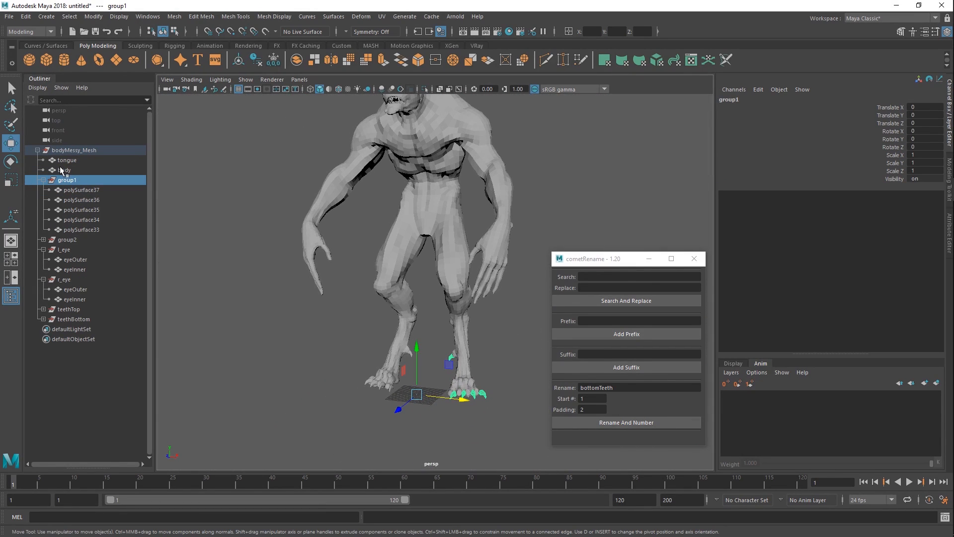
pyautogui.doubleClick(74, 178)
pyautogui.press('BackSpace')
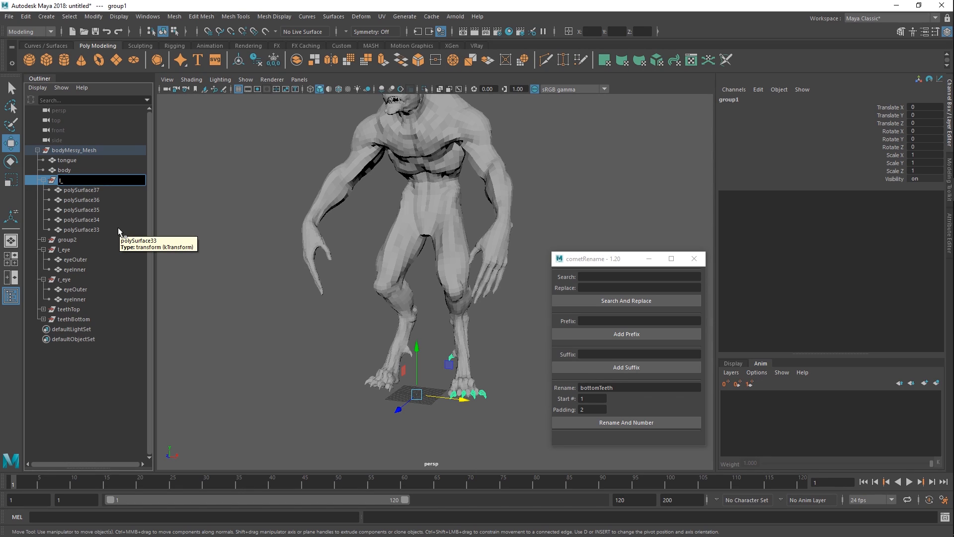
pyautogui.write('l_claws')
pyautogui.press('Return')
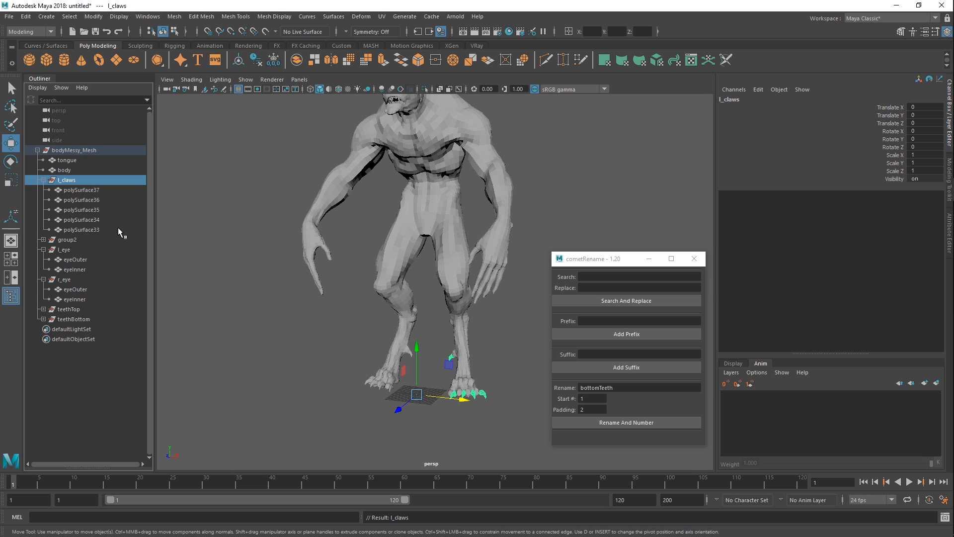
# Rename group2, which holds the right foot claws, as r_claws.
pyautogui.doubleClick(67, 240)
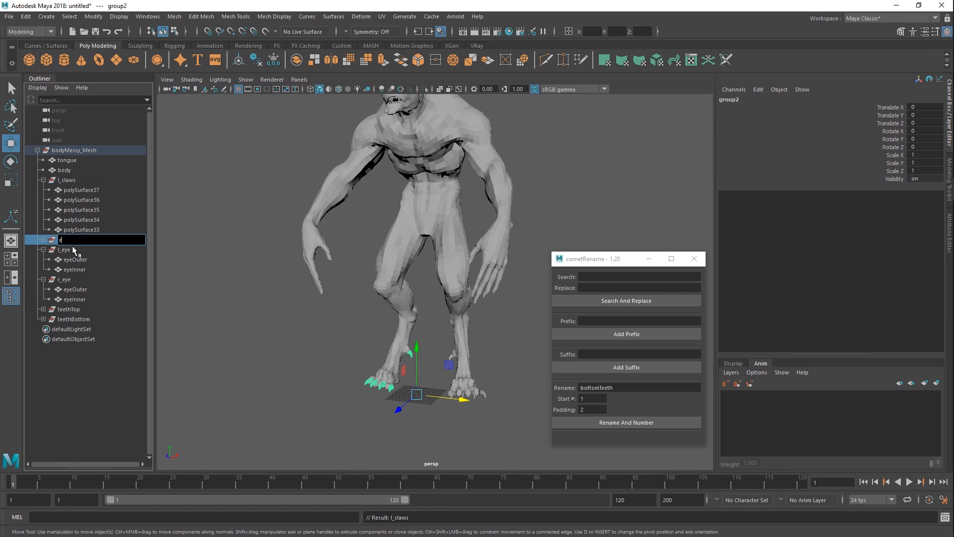
pyautogui.write('r_clas')
pyautogui.press('BackSpace')
pyautogui.write('ws')
pyautogui.press('Return')
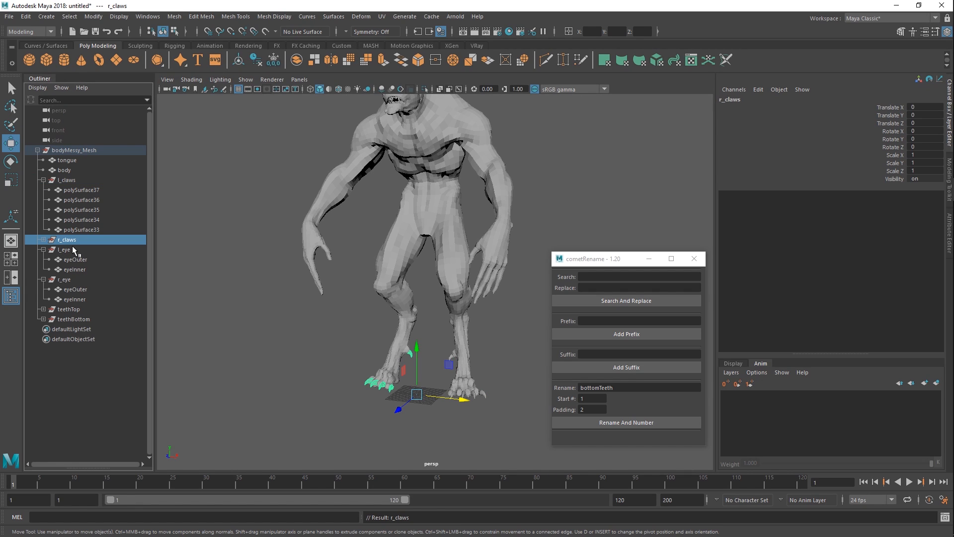
# Expand r_claws and batch-rename the five meshes inside l_claws as claws, numbered from 1 with a padding of 2.
pyautogui.click(43, 239)
pyautogui.click(75, 190)
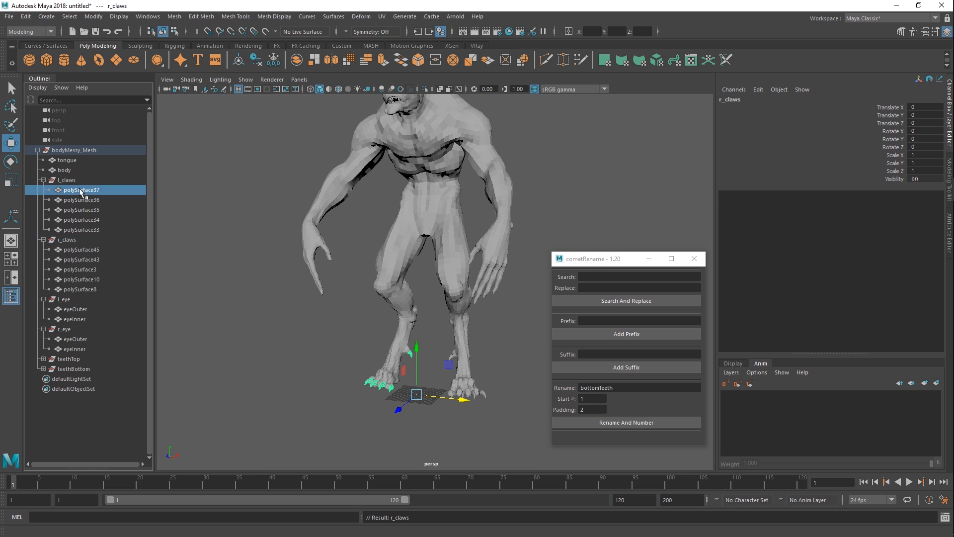
pyautogui.doubleClick(67, 181)
pyautogui.click(65, 181)
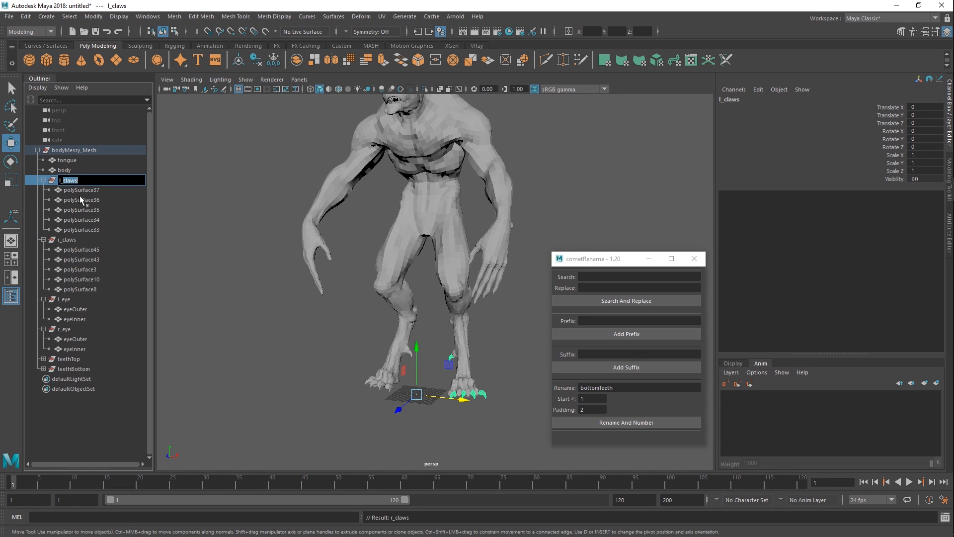
pyautogui.click(79, 192)
pyautogui.keyDown('shift'); pyautogui.click(79, 229); pyautogui.keyUp('shift')
pyautogui.doubleClick(596, 387)
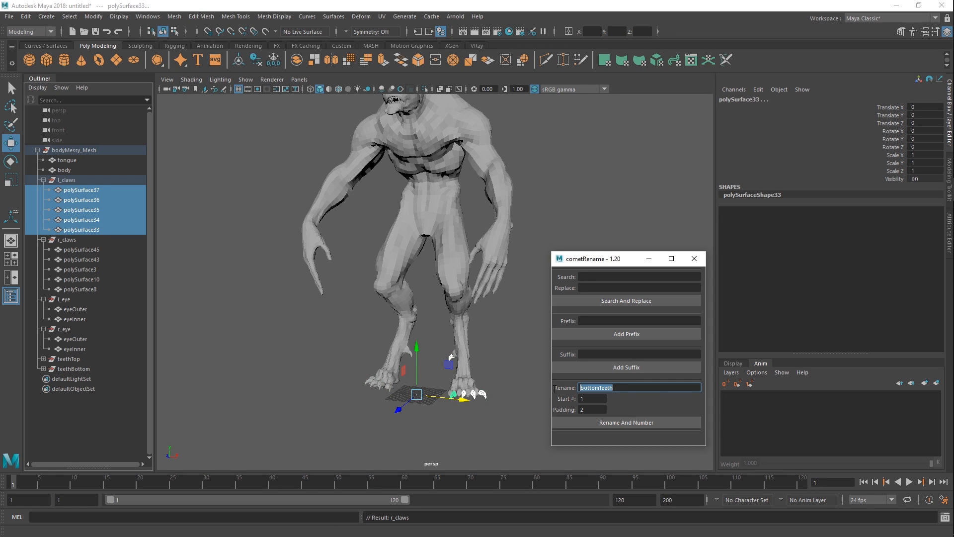
pyautogui.write('claws')
pyautogui.click(599, 422)
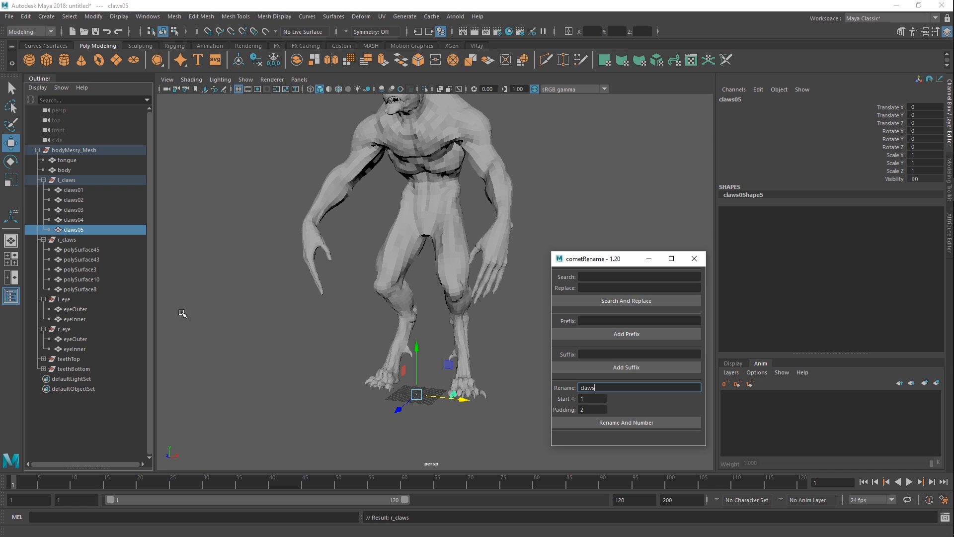
# Batch-rename the five meshes inside r_claws as claws with sequential two-digit numbers, then briefly check the contents of teethTop.
pyautogui.click(82, 250)
pyautogui.keyDown('shift'); pyautogui.click(82, 290); pyautogui.keyUp('shift')
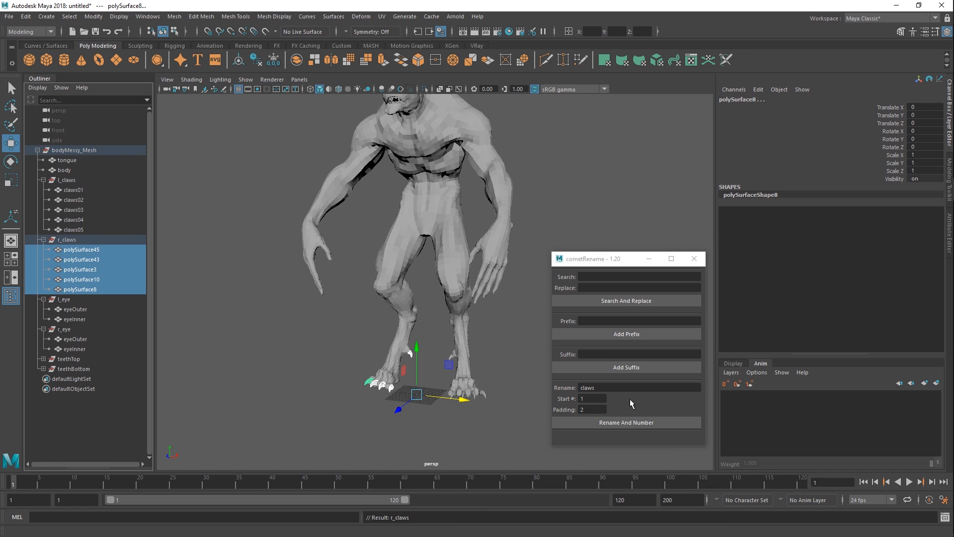
pyautogui.click(617, 423)
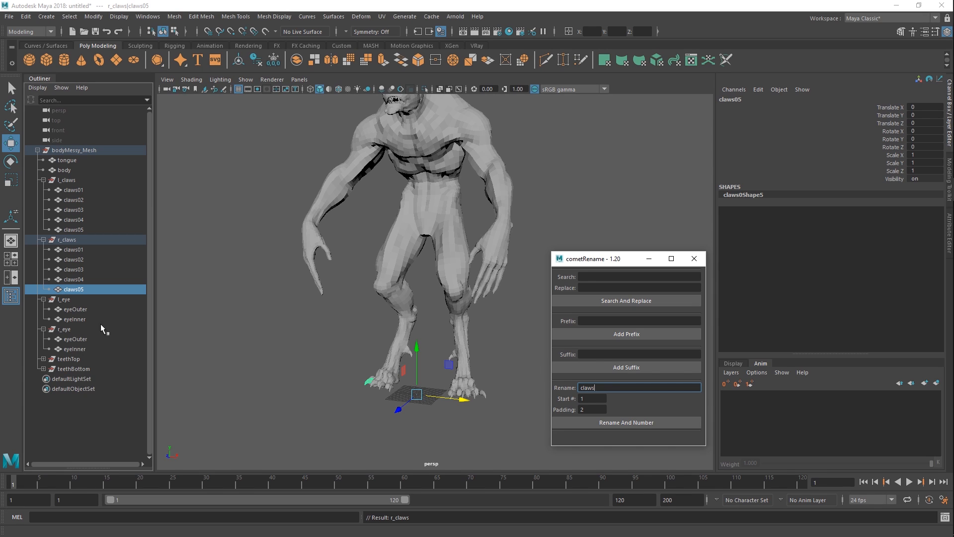
pyautogui.click(43, 359)
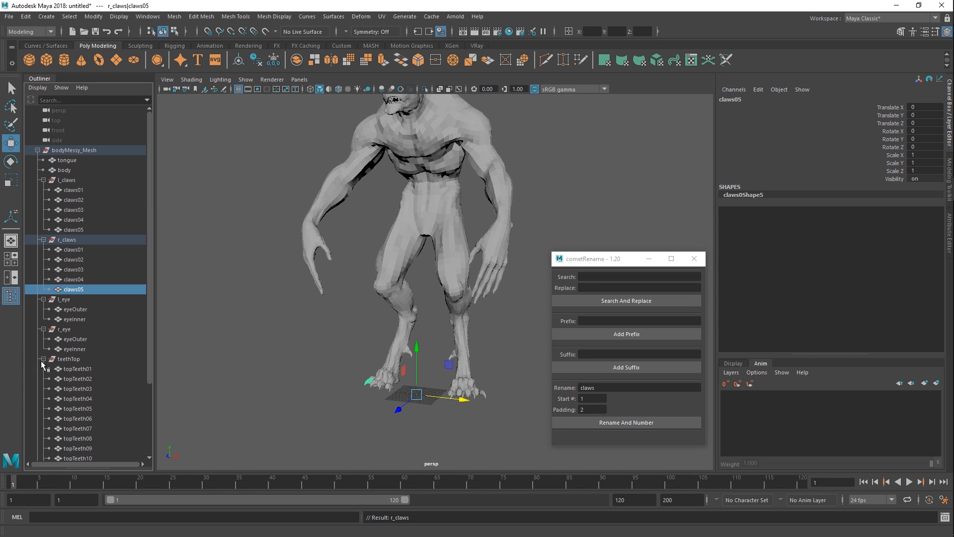
pyautogui.click(43, 359)
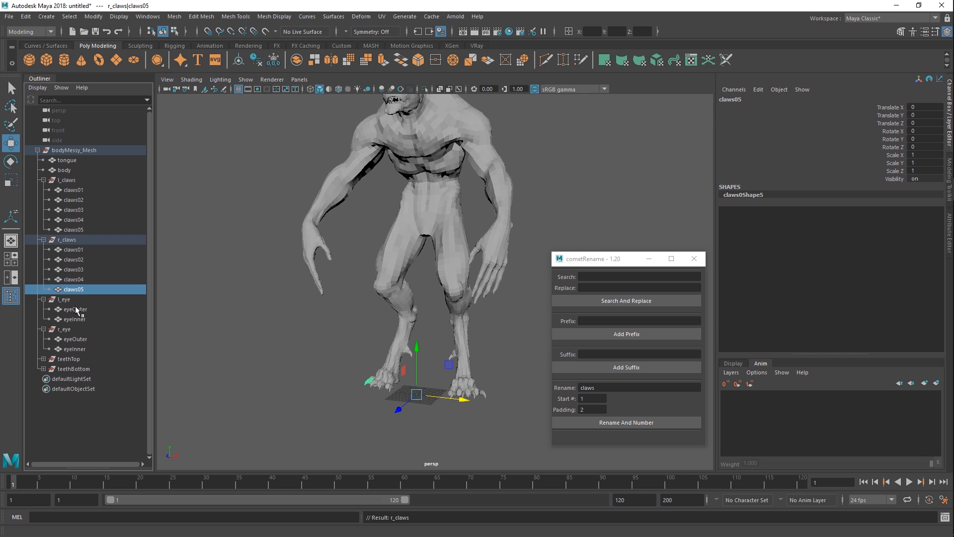
# Rename the top-level group bodyMessy_Mesh as monster_mdl.
pyautogui.click(74, 150)
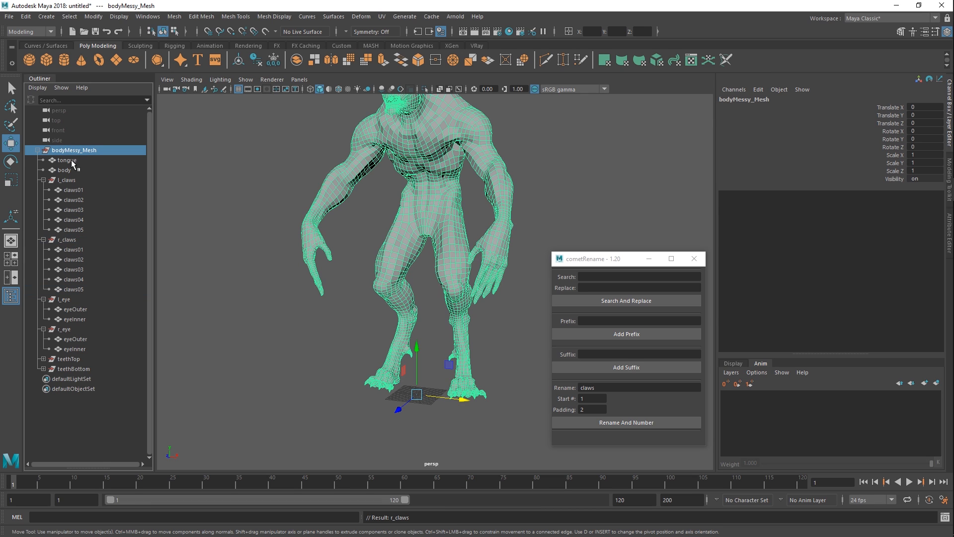
pyautogui.doubleClick(76, 153)
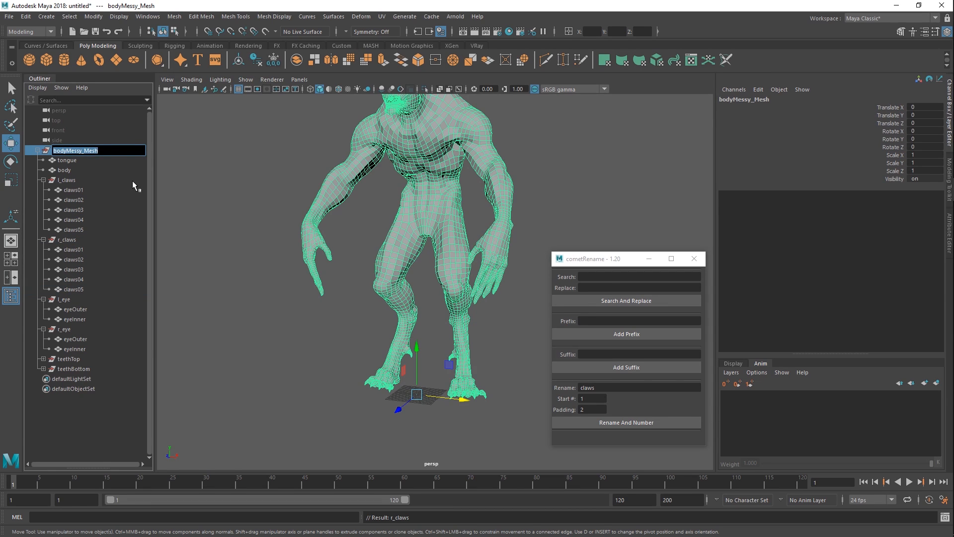
pyautogui.write('monster_')
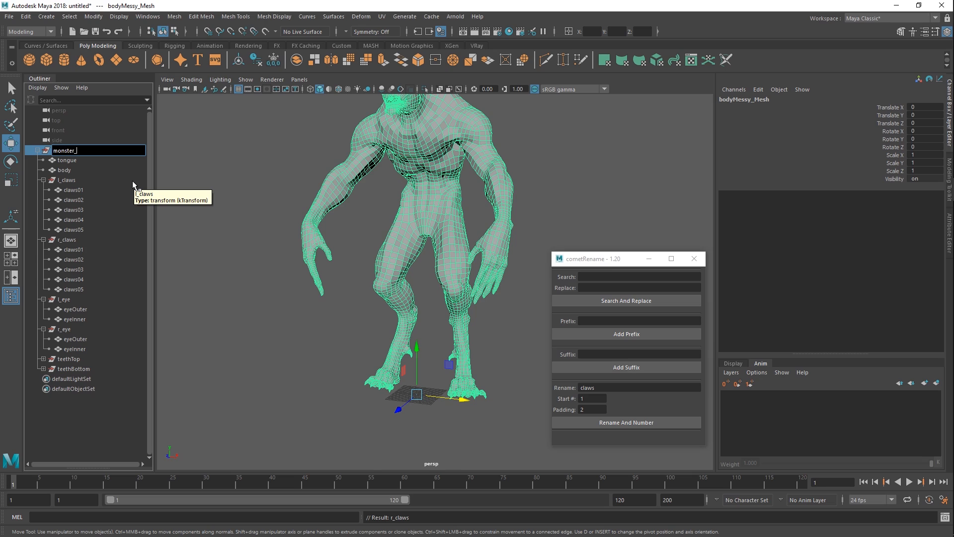
pyautogui.write('mdl')
pyautogui.press('Return')
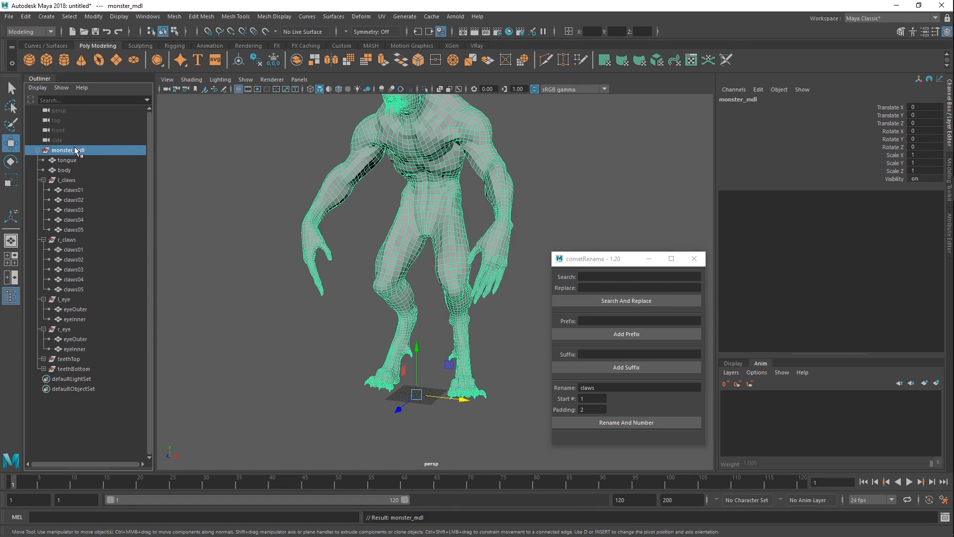
pyautogui.doubleClick(87, 150)
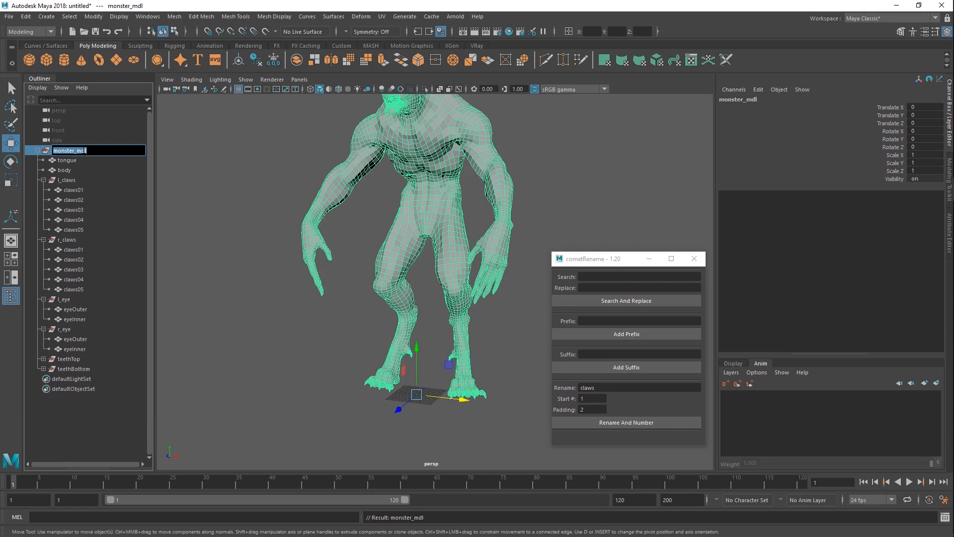
pyautogui.moveTo(78, 151); pyautogui.dragTo(160, 161)
pyautogui.write('rig')
pyautogui.write('mdl')
pyautogui.press('Return')
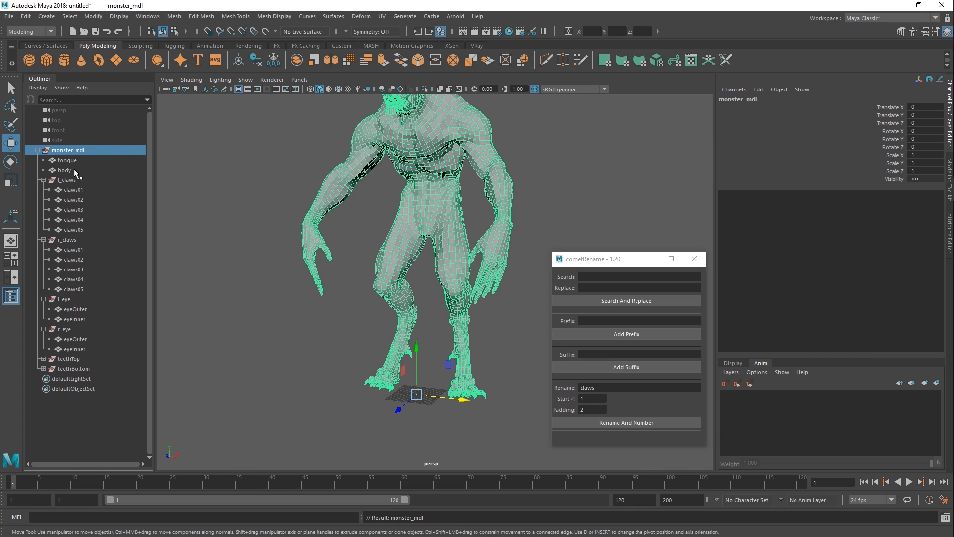
# Collapse the monster_mdl group, then expand its whole hierarchy including every subgroup to review the names.
pyautogui.scroll(-3, 303, 266)
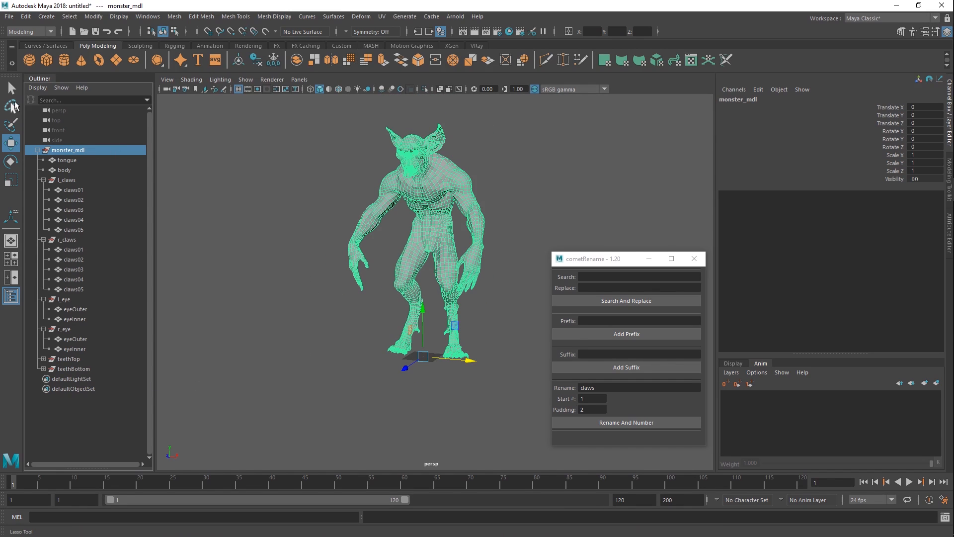
pyautogui.click(38, 150)
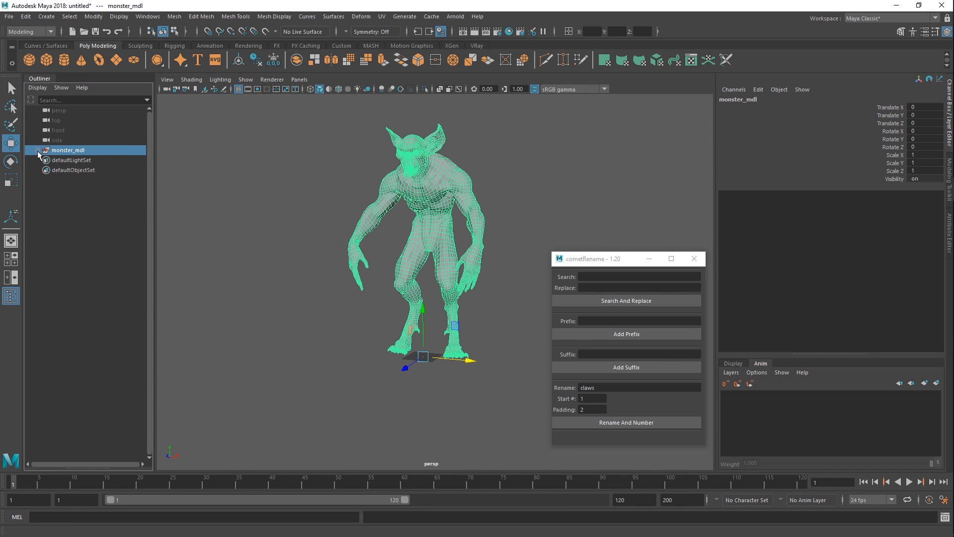
pyautogui.keyDown('shift'); pyautogui.click(37, 150); pyautogui.keyUp('shift')
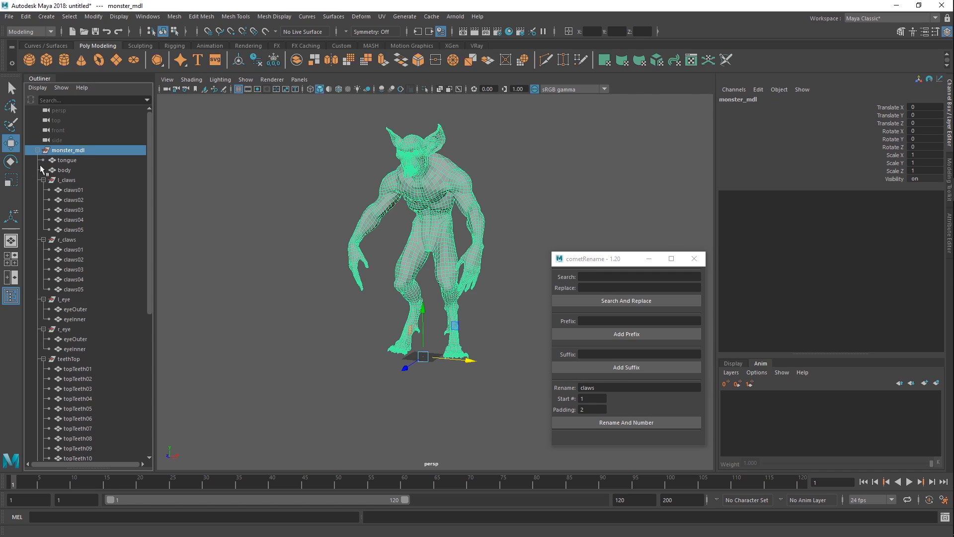
# Select all the model's meshes and add the suffix _geo to their names.
pyautogui.scroll(-5, 74, 191)
pyautogui.scroll(5, 90, 284)
pyautogui.scroll(-8, 74, 189)
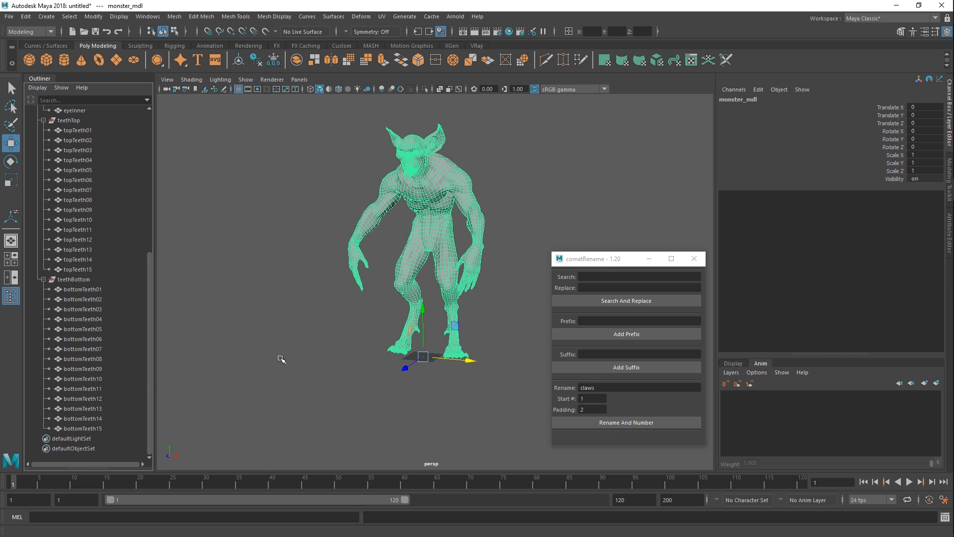
pyautogui.moveTo(256, 419); pyautogui.dragTo(581, 75)
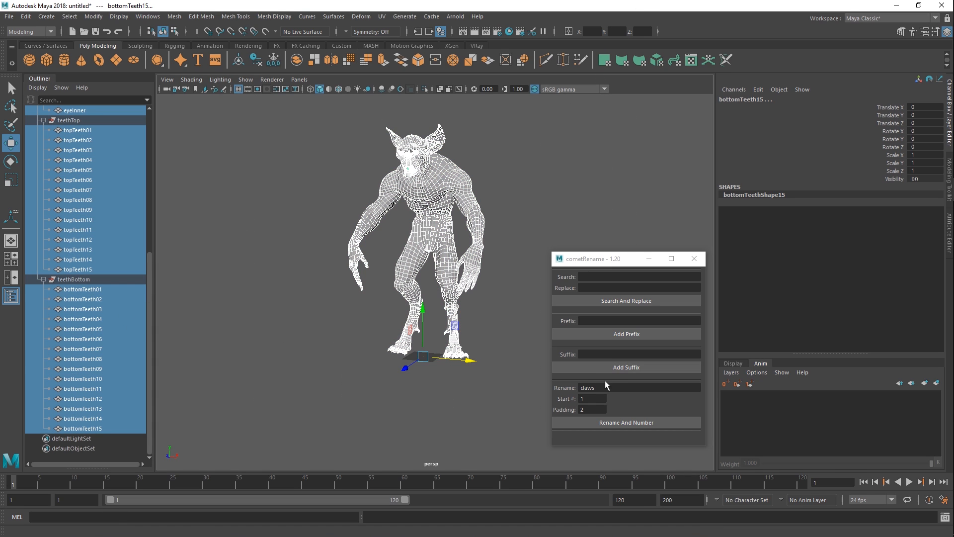
pyautogui.click(606, 354)
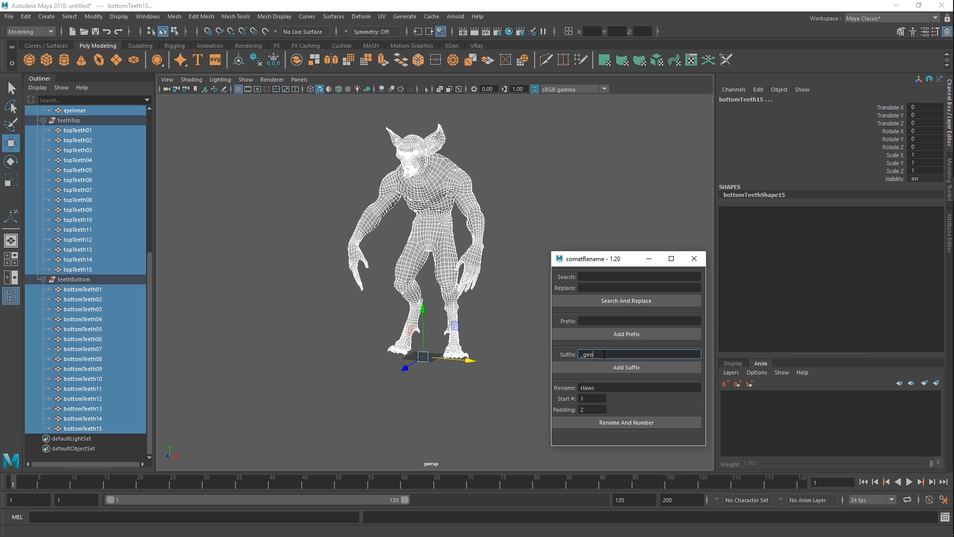
pyautogui.click(626, 368)
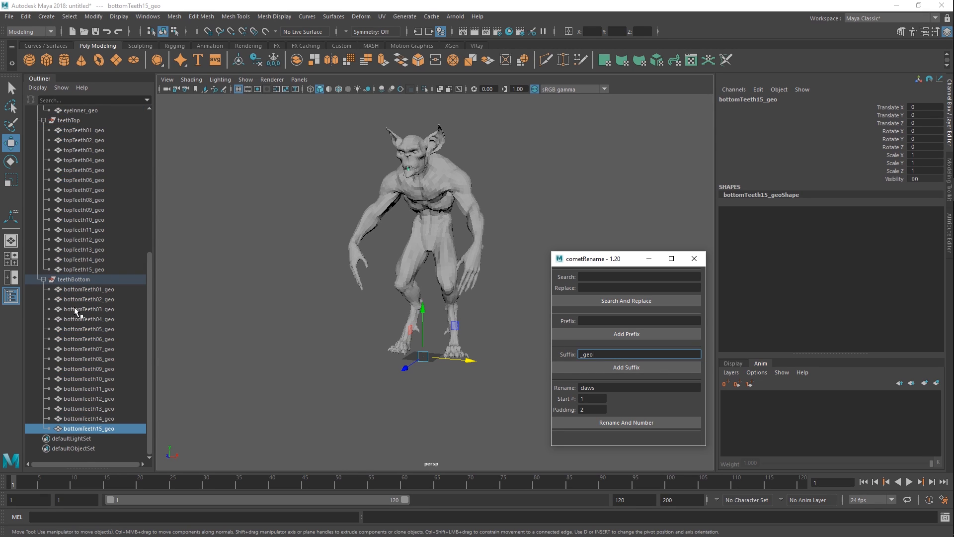
pyautogui.scroll(8, 84, 307)
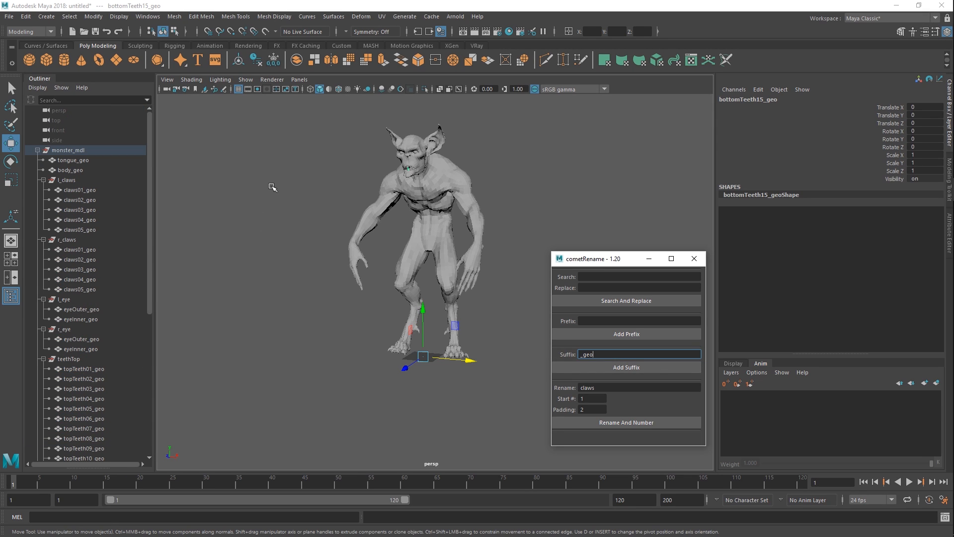
# Select every object matching the wildcard *geo by name, then clear the selection.
pyautogui.click(570, 32)
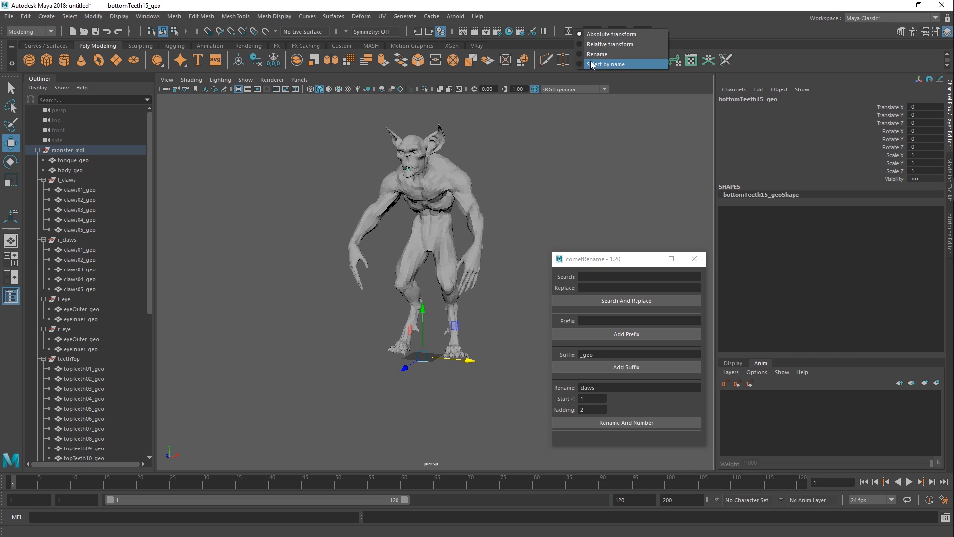
pyautogui.click(596, 51)
pyautogui.click(605, 32)
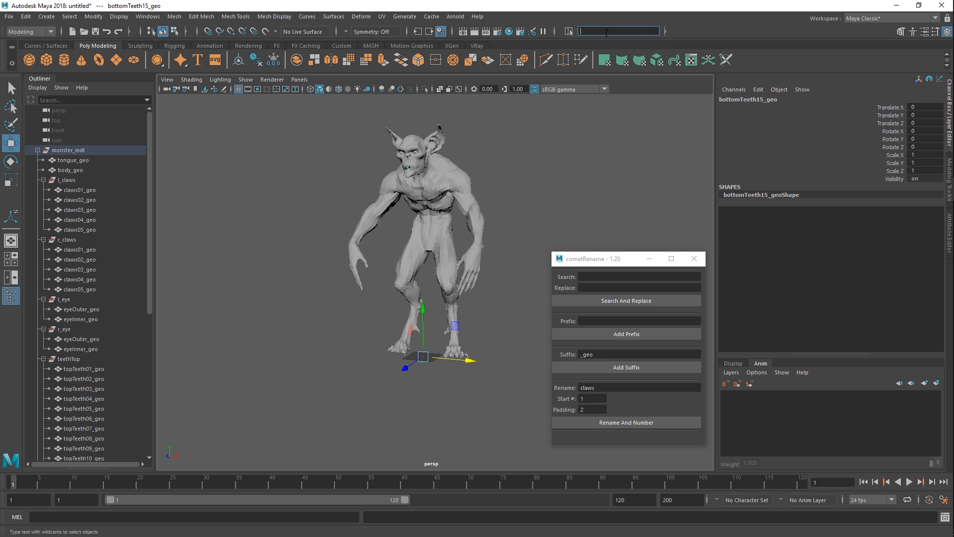
pyautogui.write('*geo')
pyautogui.press('Return')
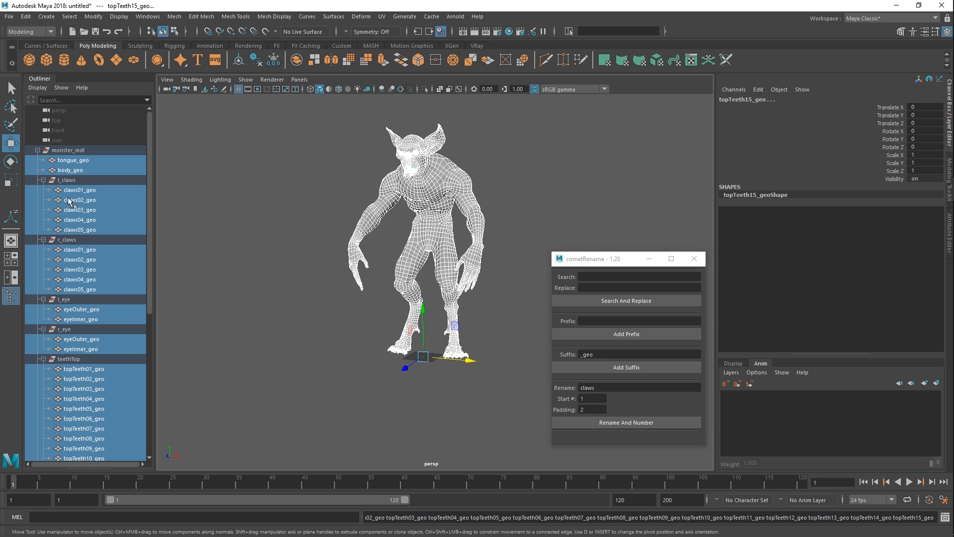
pyautogui.click(181, 202)
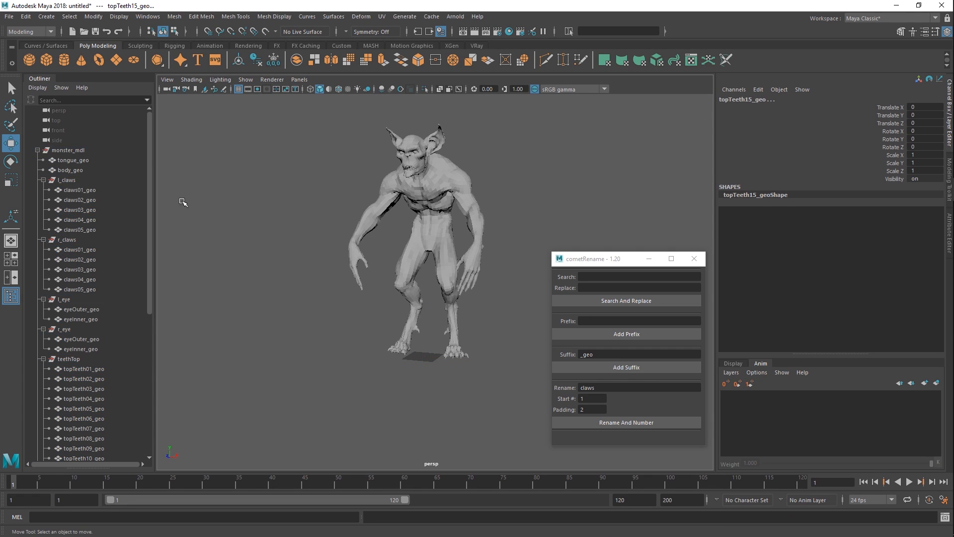
# Rename the first claw mesh in l_claws as claws01_crv.
pyautogui.click(118, 191)
pyautogui.doubleClick(118, 191)
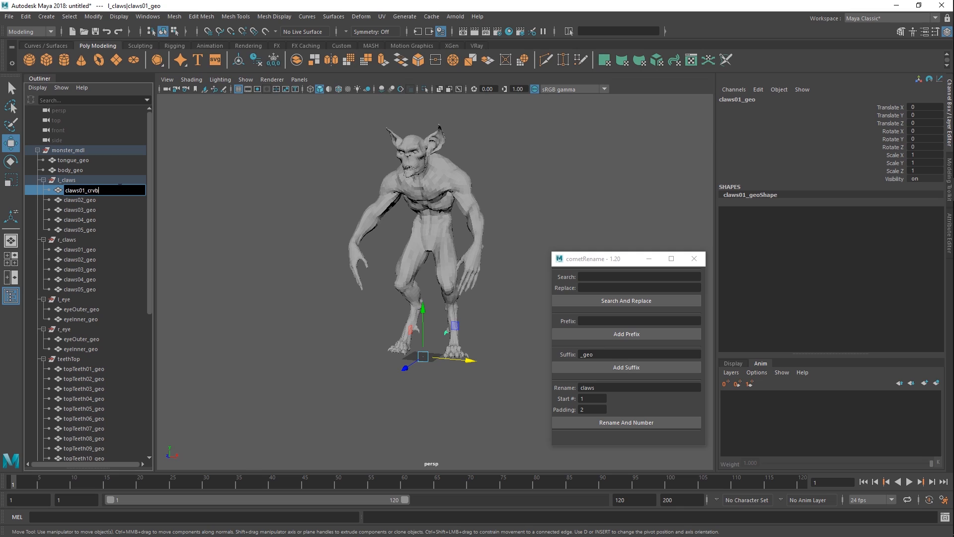
pyautogui.write('crv')
pyautogui.press('Return')
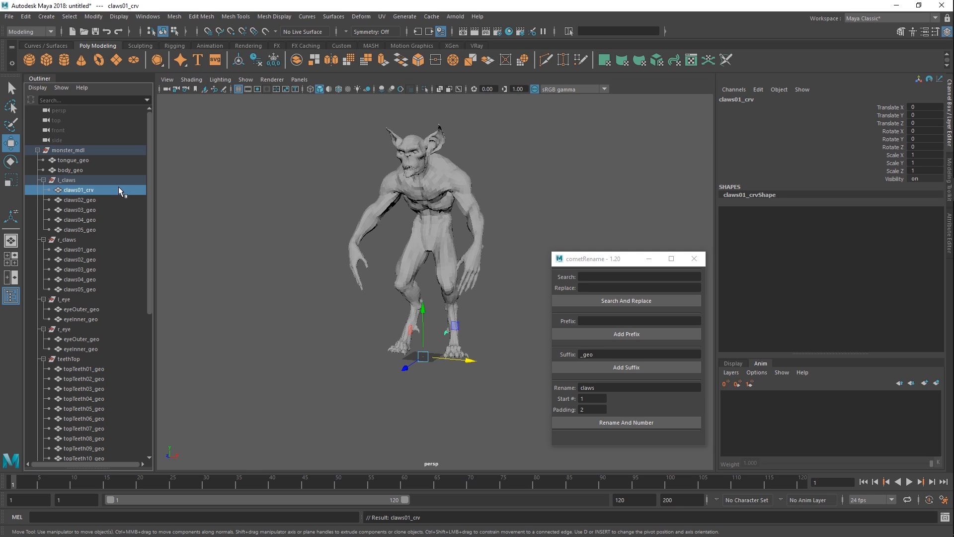
pyautogui.doubleClick(92, 190)
pyautogui.press('Escape')
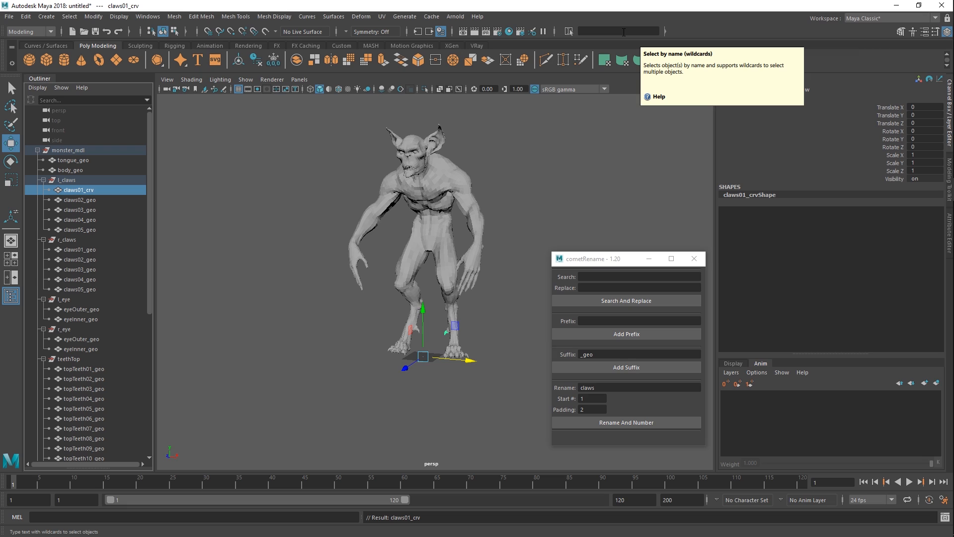
# Select objects by name using the wildcard *crv.
pyautogui.click(623, 31)
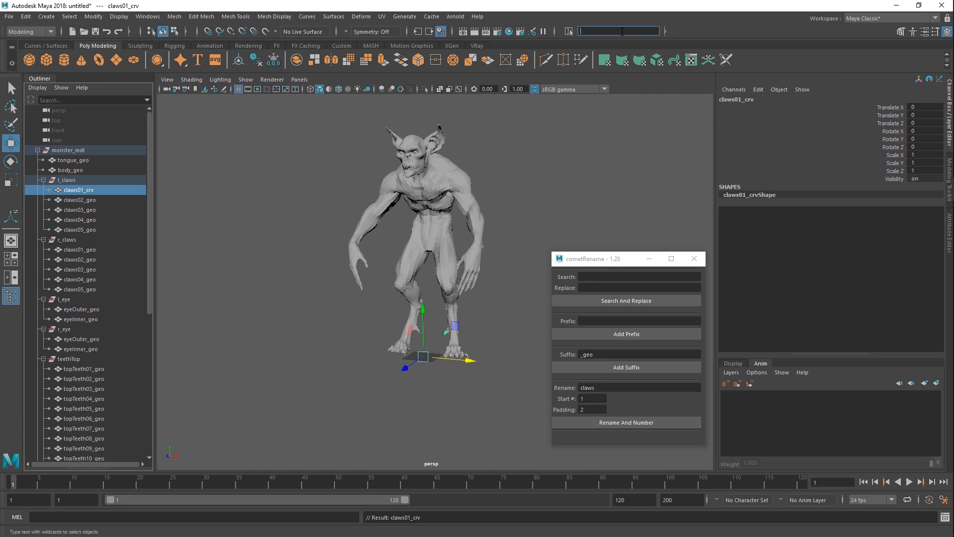
pyautogui.write('*crv')
pyautogui.press('Return')
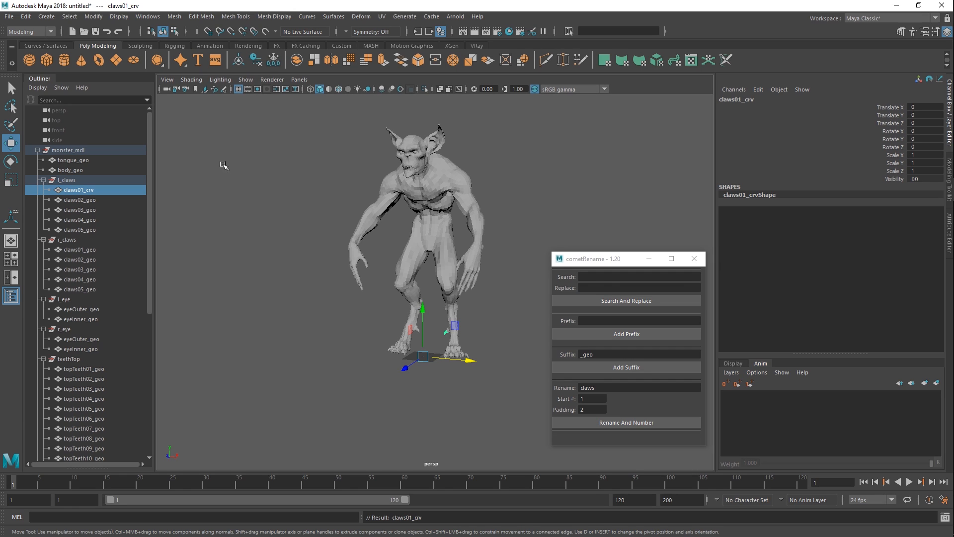
# Rename the first claw mesh in l_claws back to claws01_geo.
pyautogui.doubleClick(92, 191)
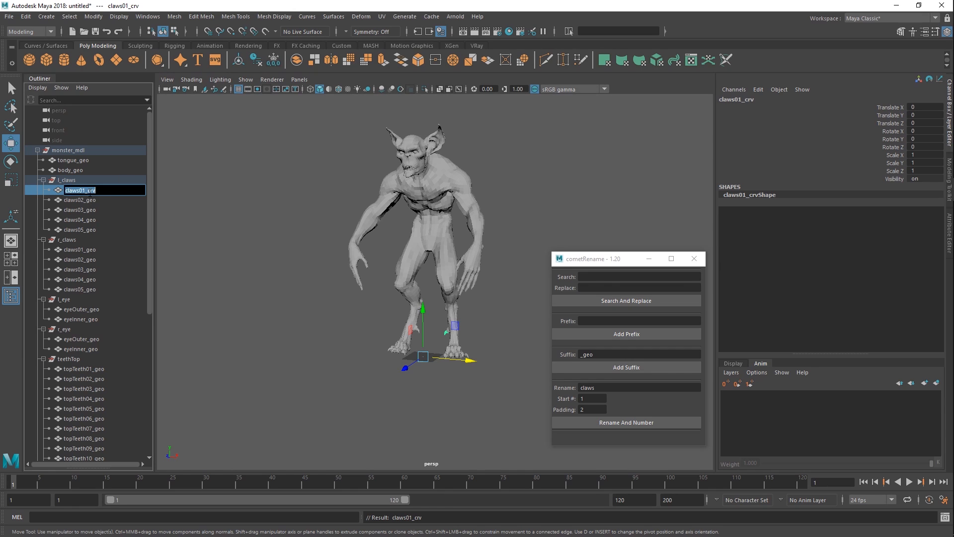
pyautogui.moveTo(89, 190); pyautogui.dragTo(193, 192)
pyautogui.press('Return')
# Collapse the subgroups and add the suffix _grp to the six claw, eye and teeth groups.
pyautogui.keyDown('shift'); pyautogui.click(38, 150); pyautogui.keyUp('shift')
pyautogui.click(37, 150)
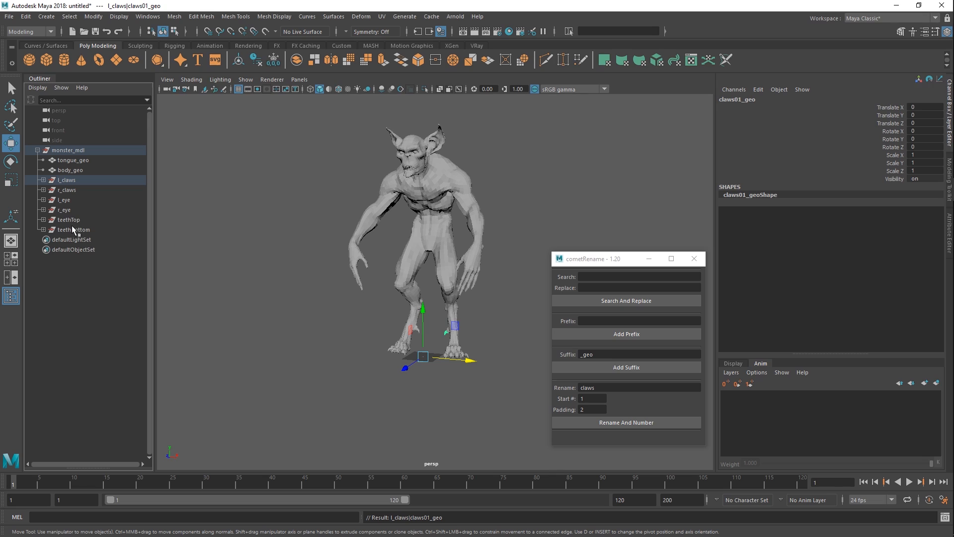
pyautogui.click(73, 230)
pyautogui.keyDown('shift'); pyautogui.click(83, 178); pyautogui.keyUp('shift')
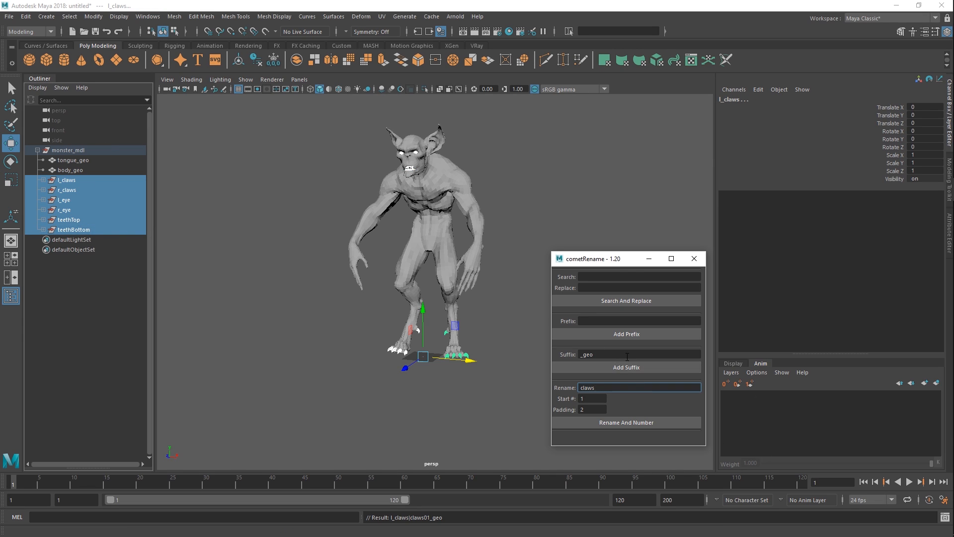
pyautogui.click(647, 354)
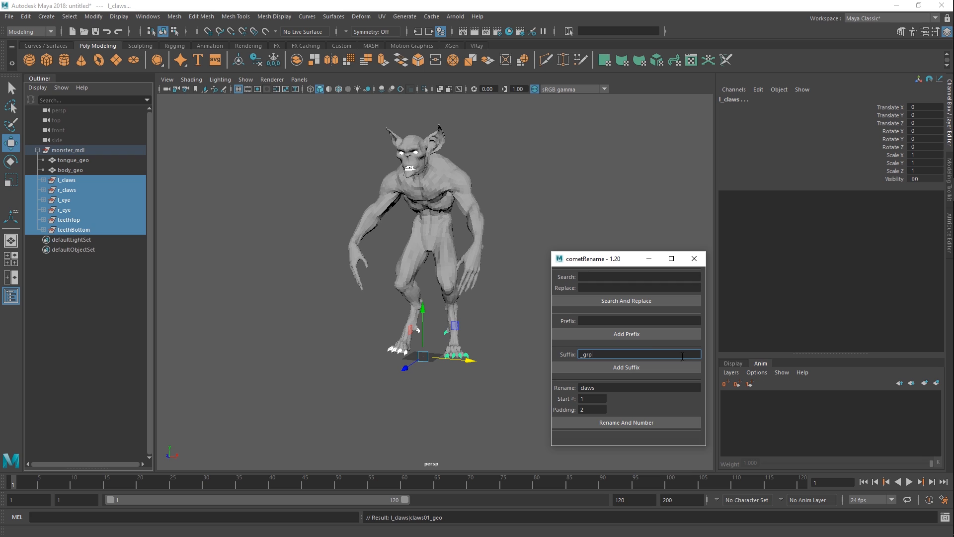
pyautogui.write('rp')
pyautogui.click(646, 369)
# Expand l_claws_grp to check the names of the claw meshes inside.
pyautogui.click(40, 180)
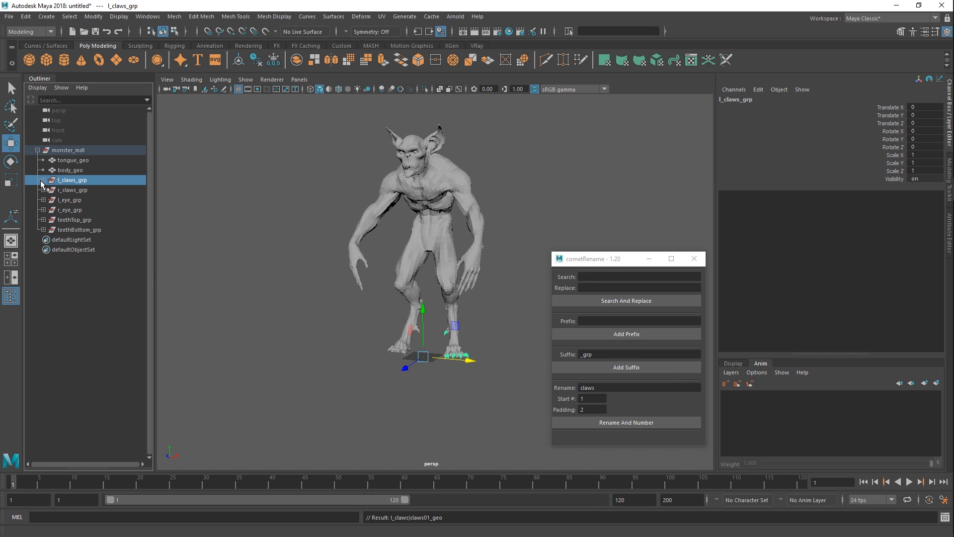
pyautogui.click(43, 180)
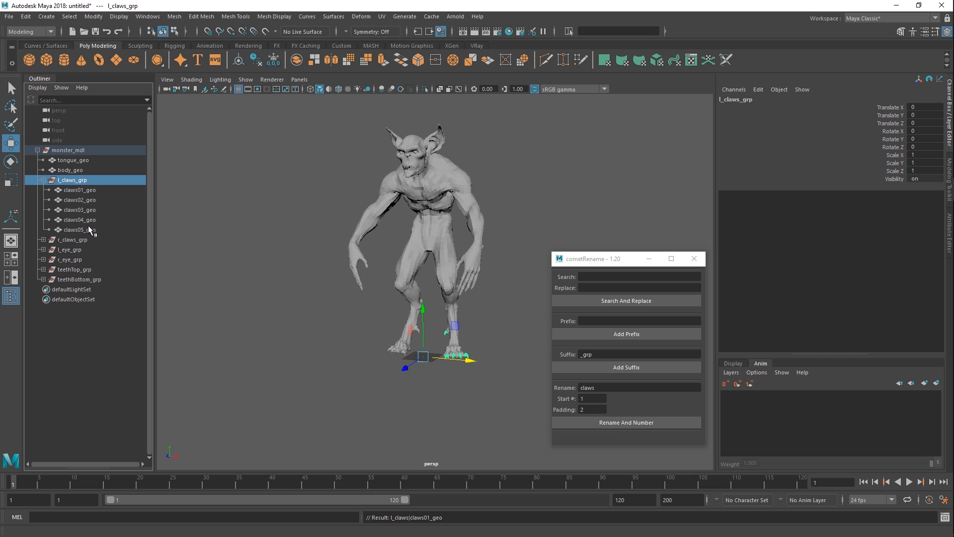
pyautogui.click(88, 209)
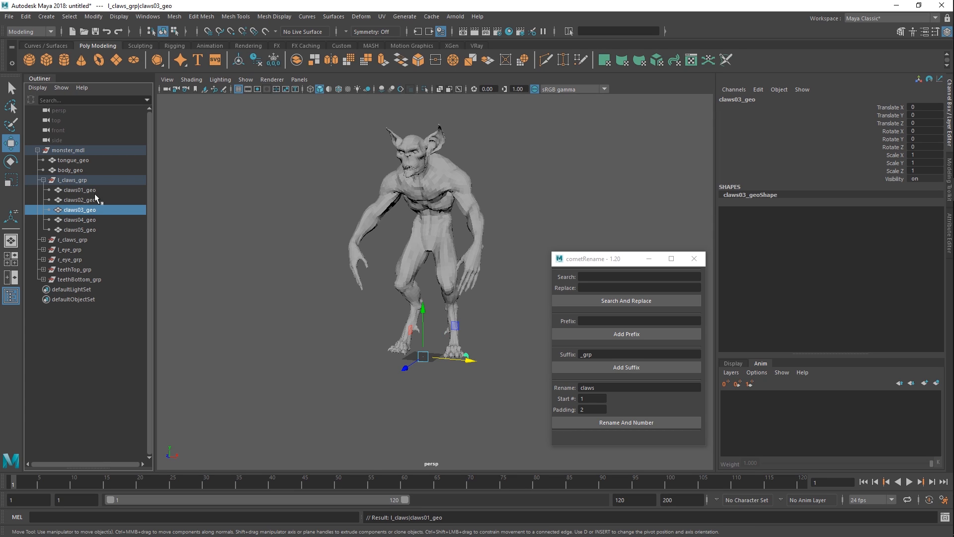
# Add the suffix _grp to the top-level monster_mdl group, then clear the selection.
pyautogui.click(92, 152)
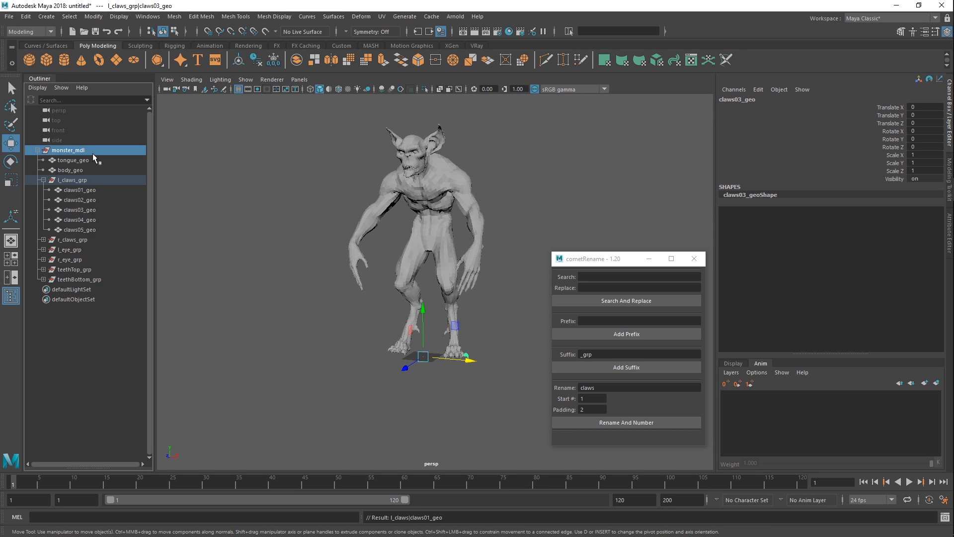
pyautogui.click(638, 368)
pyautogui.click(187, 205)
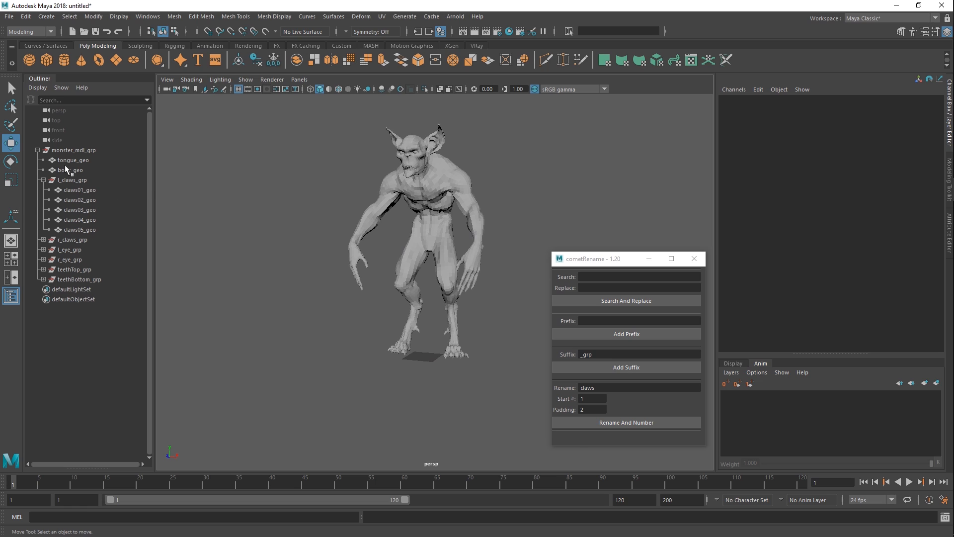
# Expand both claw groups and add the prefix l_ to the five claw meshes in l_claws_grp.
pyautogui.click(43, 180)
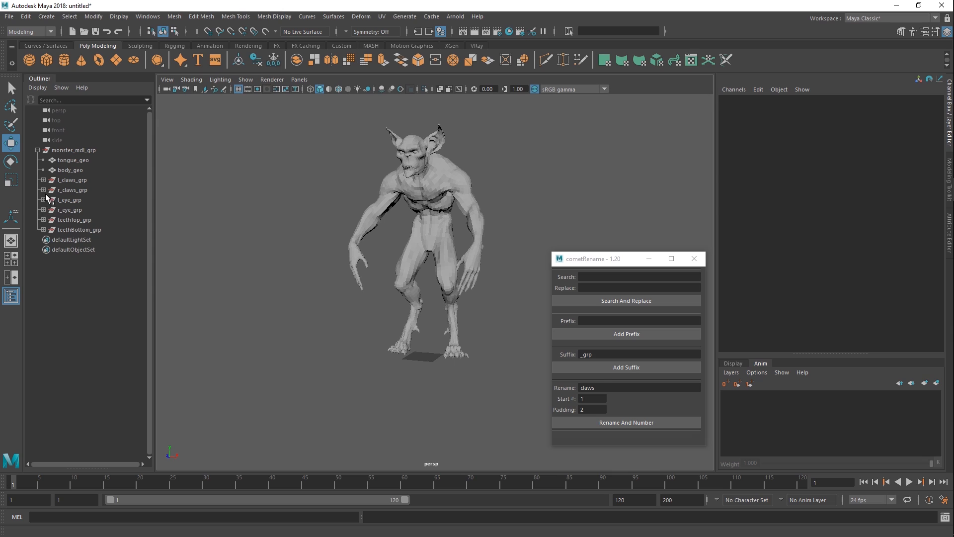
pyautogui.click(44, 181)
pyautogui.click(43, 240)
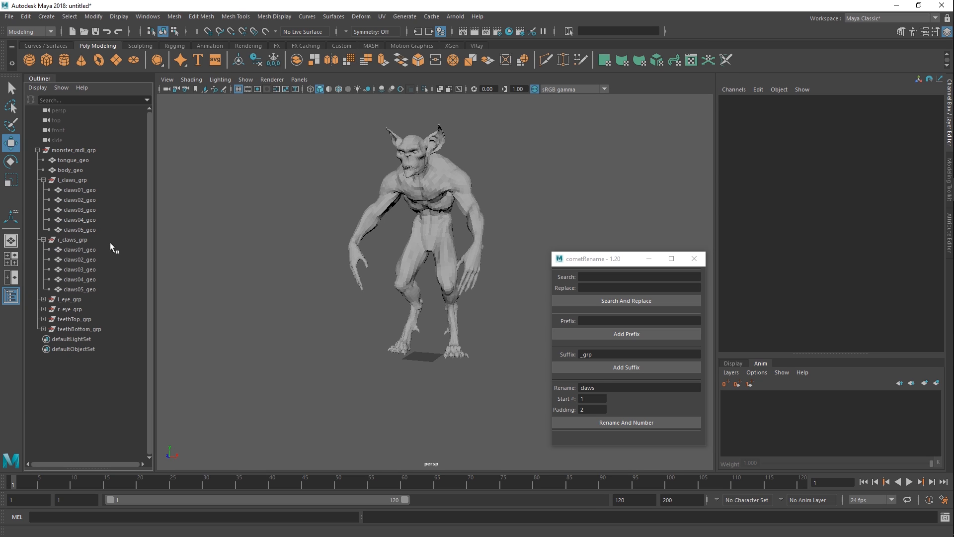
pyautogui.click(597, 355)
pyautogui.click(603, 321)
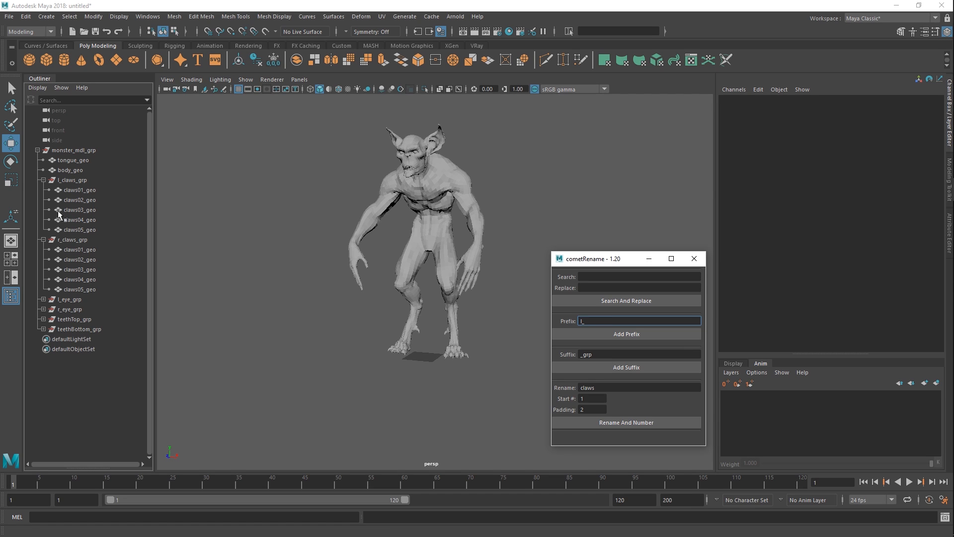
pyautogui.moveTo(64, 190); pyautogui.dragTo(76, 230)
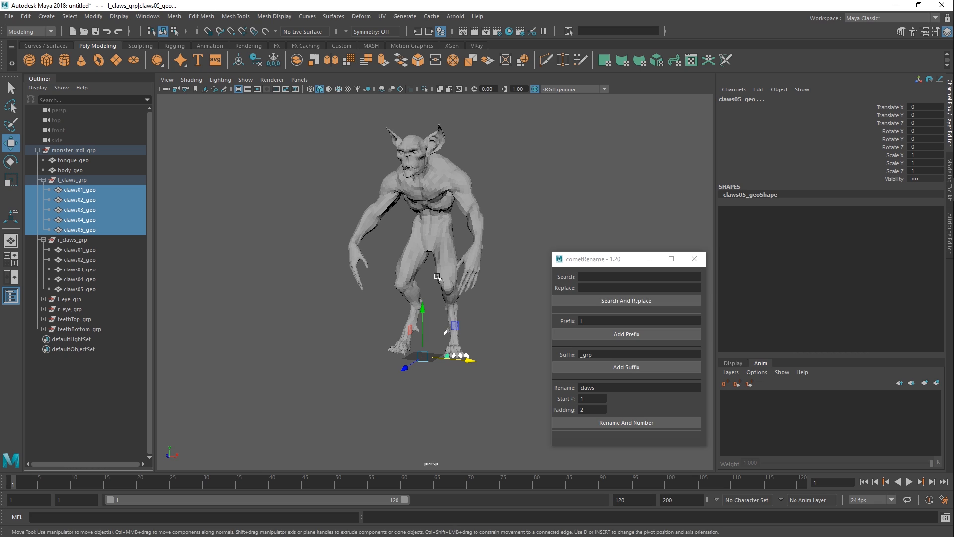
pyautogui.click(600, 333)
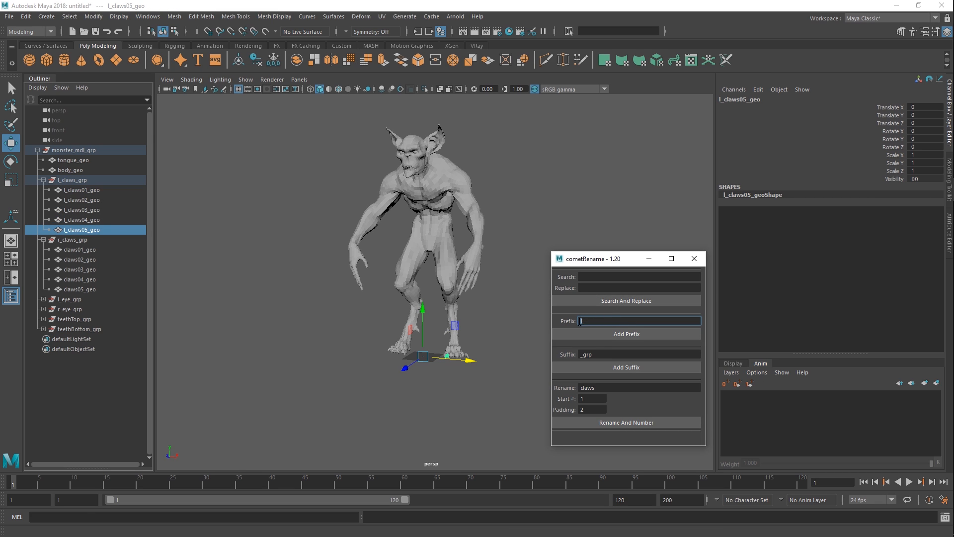
# Add the prefix r_ to the five claw meshes in r_claws_grp.
pyautogui.write('r')
pyautogui.click(80, 250)
pyautogui.keyDown('shift'); pyautogui.click(79, 289); pyautogui.keyUp('shift')
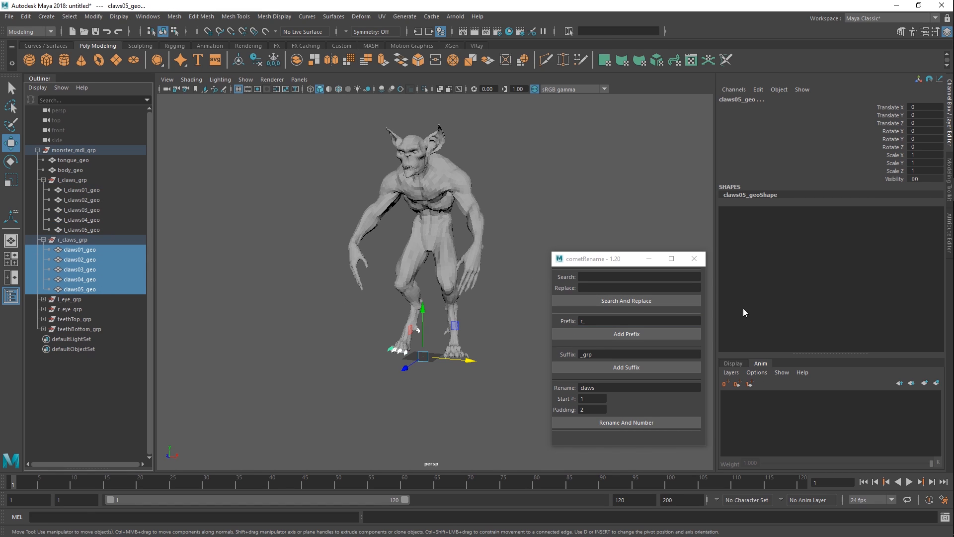
pyautogui.click(617, 334)
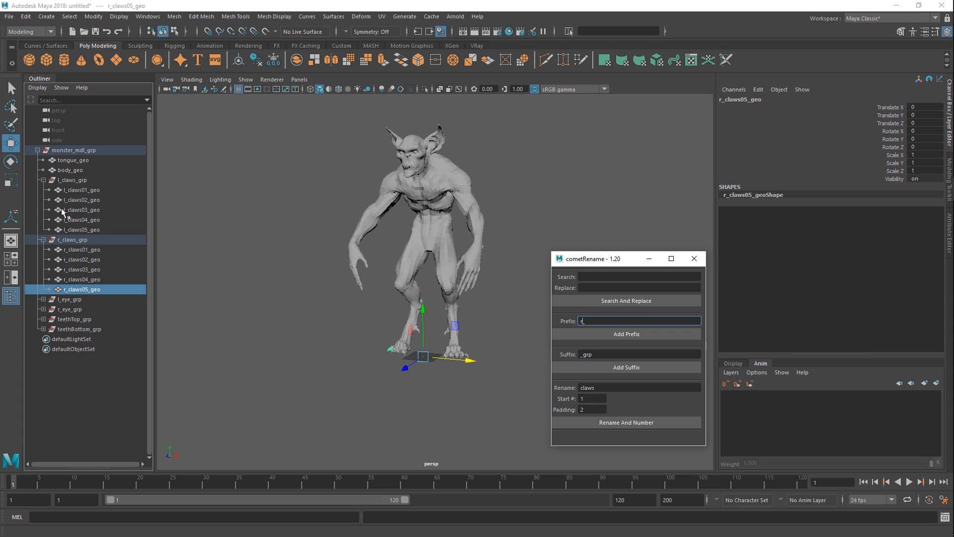
# Expand both eye groups and add the prefix r_ to the outer and inner eye meshes in r_eye_grp.
pyautogui.click(43, 300)
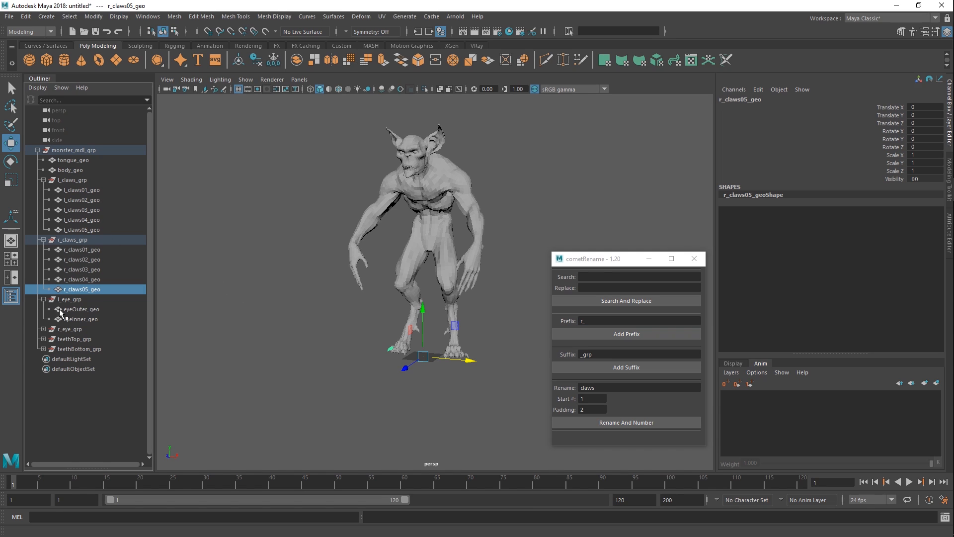
pyautogui.click(82, 318)
pyautogui.click(43, 329)
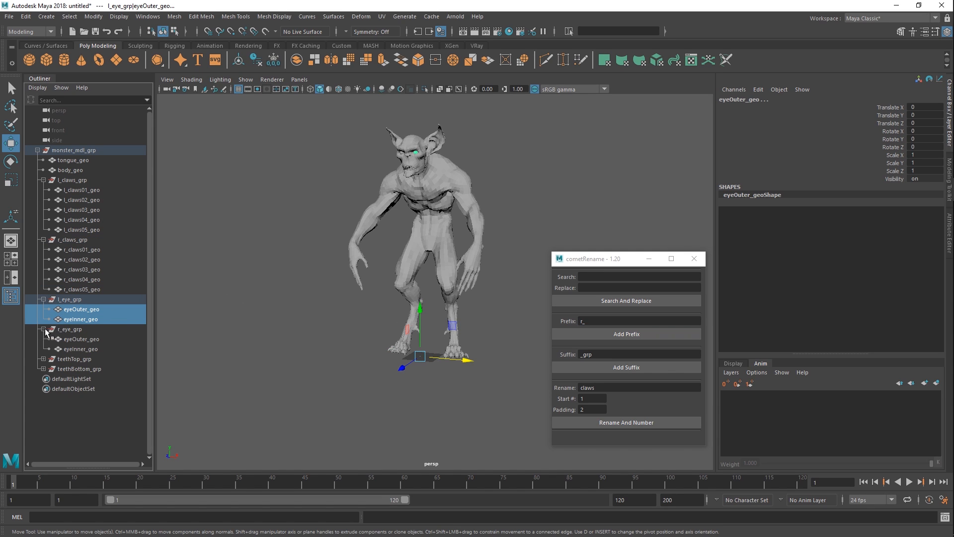
pyautogui.click(70, 339)
pyautogui.keyDown('shift'); pyautogui.click(80, 349); pyautogui.keyUp('shift')
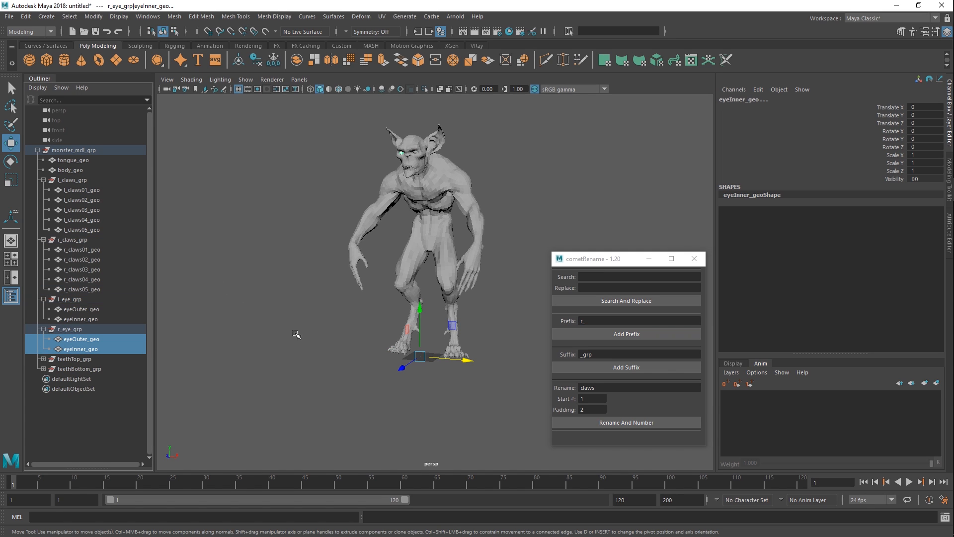
pyautogui.click(601, 333)
# Add the prefix l_ to the outer and inner eye meshes in l_eye_grp.
pyautogui.click(82, 309)
pyautogui.keyDown('shift'); pyautogui.click(80, 319); pyautogui.keyUp('shift')
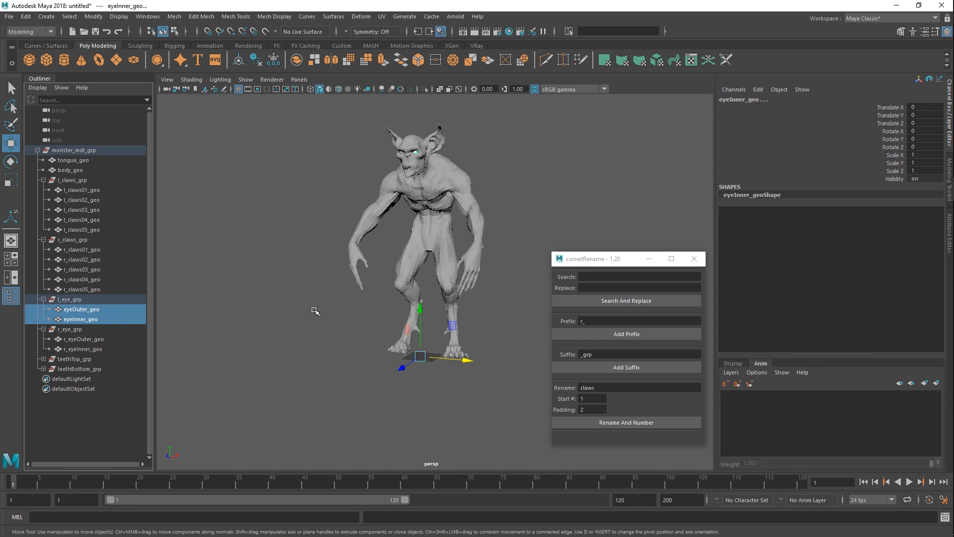
pyautogui.click(579, 322)
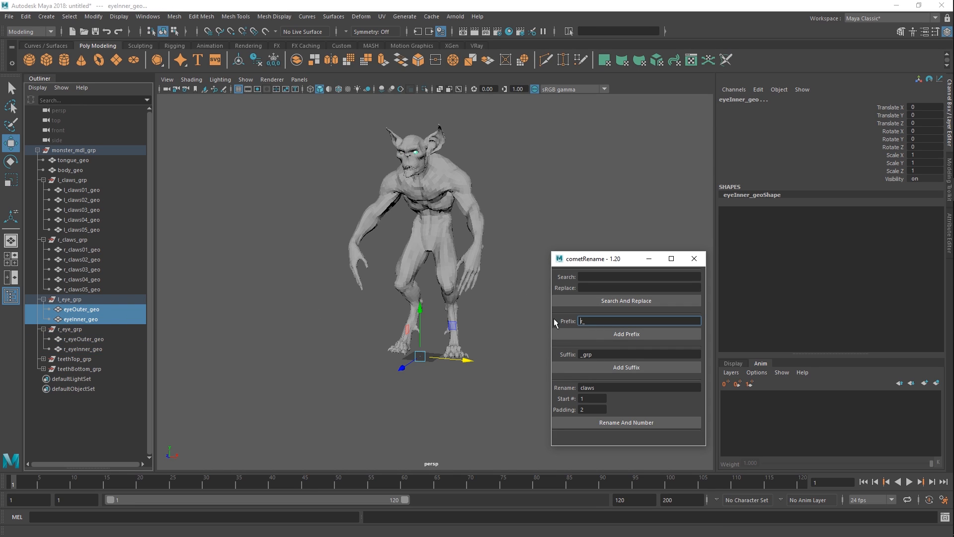
pyautogui.write('l_')
pyautogui.click(593, 332)
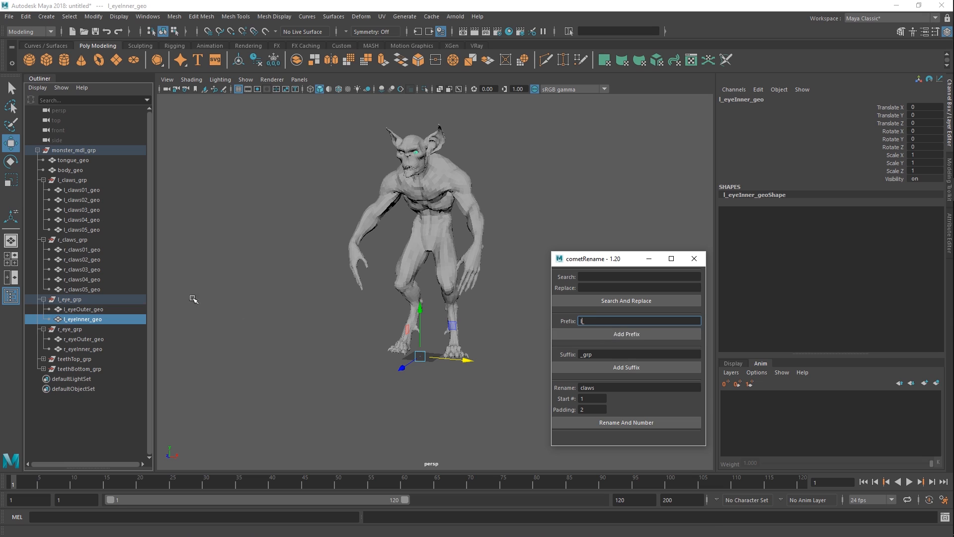
# Check the mesh names inside teethTop_grp, collapse that group again and clear the selection.
pyautogui.click(44, 359)
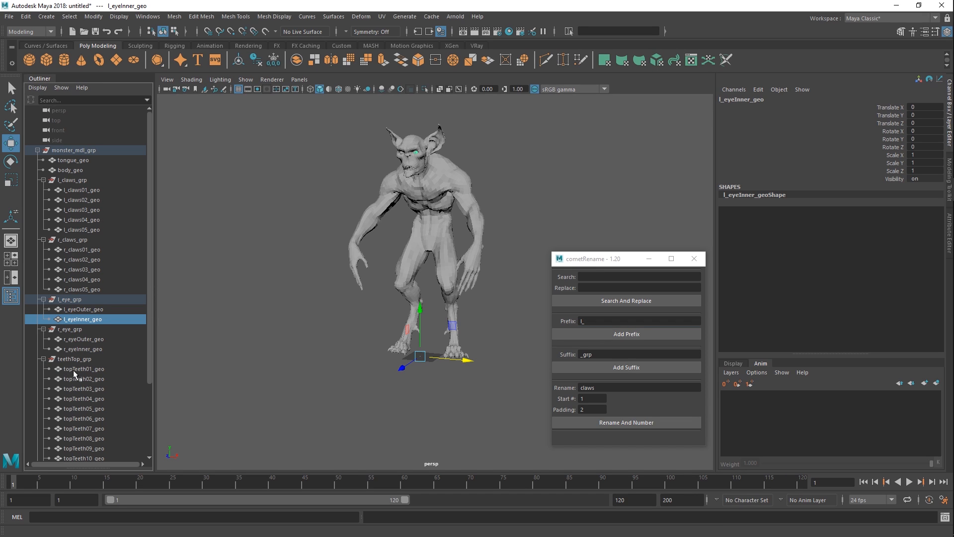
pyautogui.scroll(-3, 73, 370)
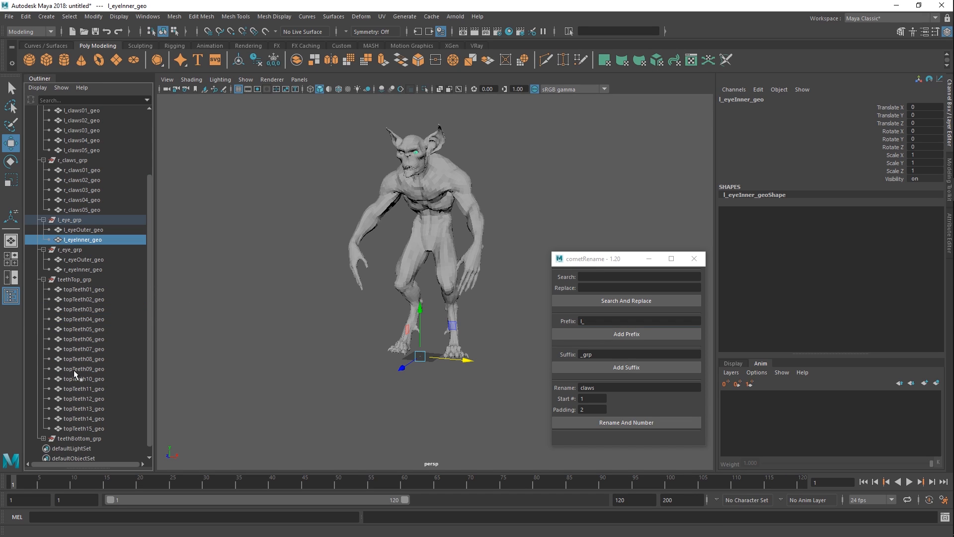
pyautogui.click(44, 279)
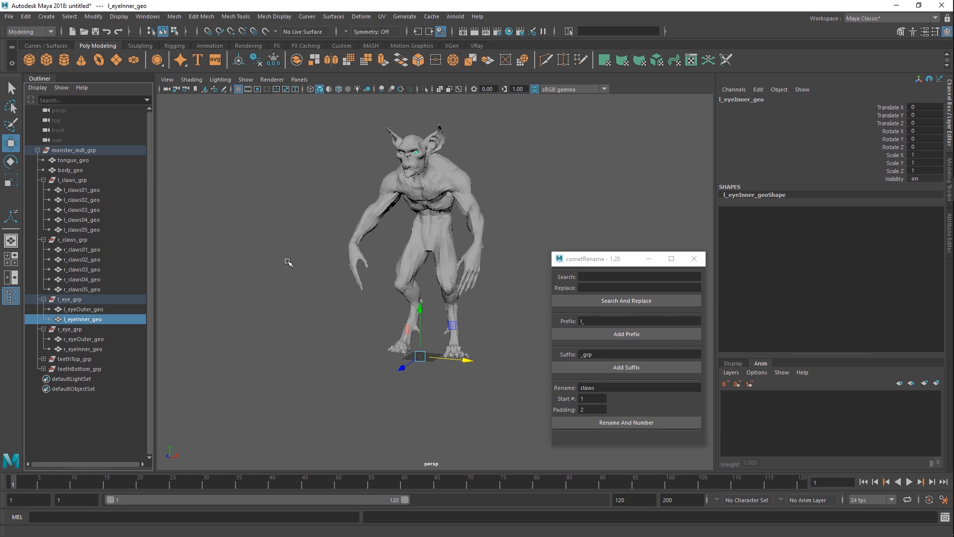
pyautogui.click(286, 267)
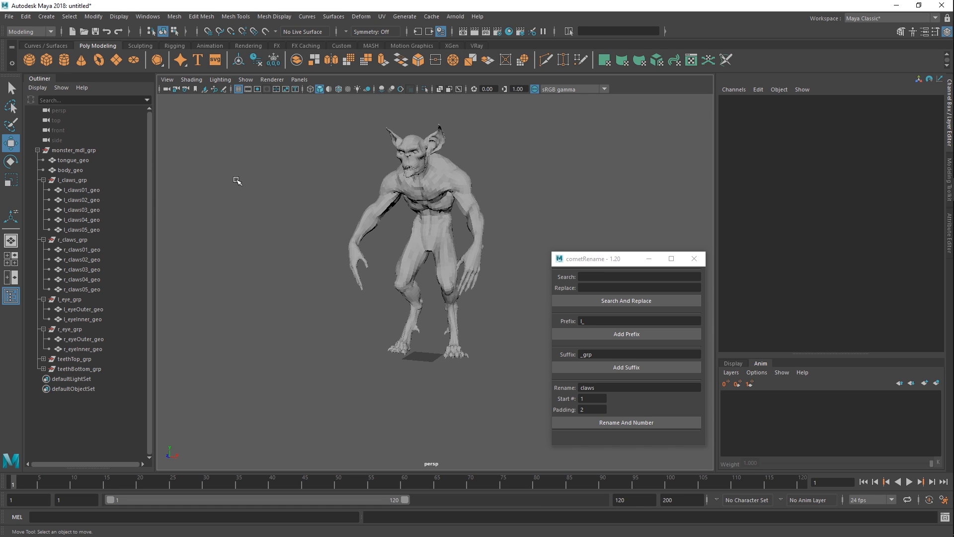
pyautogui.click(37, 149)
pyautogui.click(38, 150)
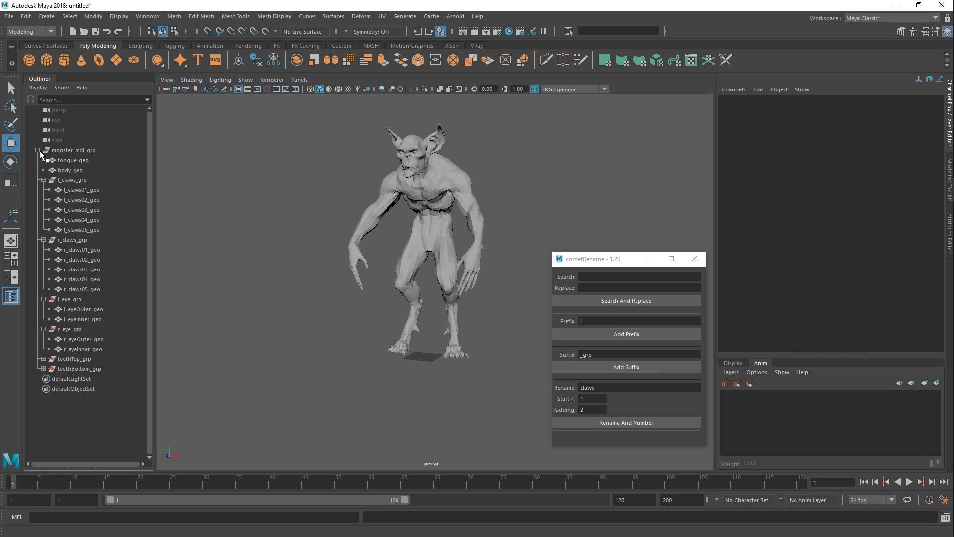
pyautogui.click(328, 302)
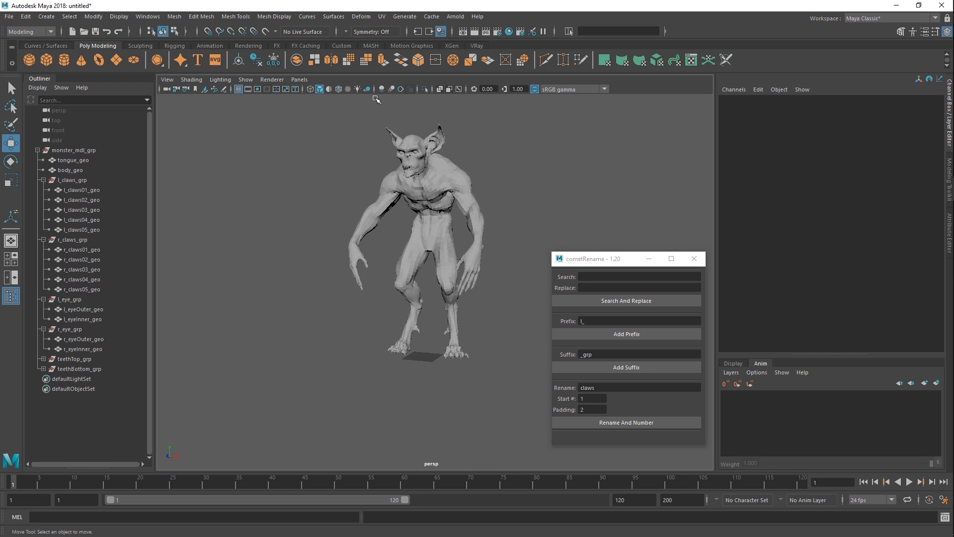
# Select all of the creature's meshes and open the UV Editor.
pyautogui.keyDown('alt'); pyautogui.moveTo(422, 256); pyautogui.dragTo(444, 249, button='right'); pyautogui.keyUp('alt')
pyautogui.keyDown('alt'); pyautogui.moveTo(444, 249); pyautogui.dragTo(419, 285, button='middle'); pyautogui.keyUp('alt')
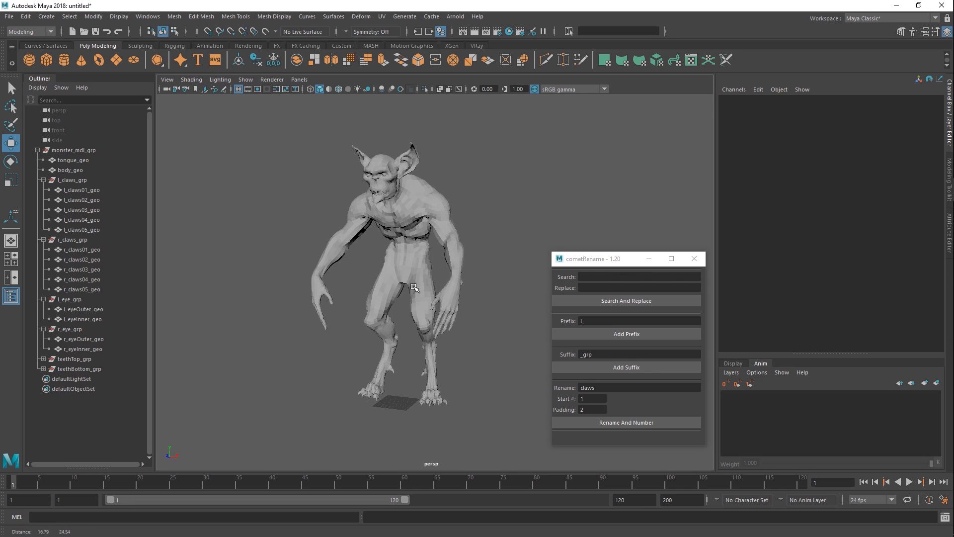
pyautogui.keyDown('alt'); pyautogui.moveTo(418, 285); pyautogui.dragTo(476, 213, button='right'); pyautogui.keyUp('alt')
pyautogui.keyDown('alt'); pyautogui.moveTo(475, 214); pyautogui.dragTo(484, 306, button='middle'); pyautogui.keyUp('alt')
pyautogui.keyDown('alt'); pyautogui.moveTo(408, 311); pyautogui.dragTo(285, 240, button='right'); pyautogui.keyUp('alt')
pyautogui.keyDown('alt'); pyautogui.moveTo(284, 240); pyautogui.dragTo(251, 209, button='middle'); pyautogui.keyUp('alt')
pyautogui.moveTo(264, 145); pyautogui.dragTo(669, 533)
pyautogui.click(382, 17)
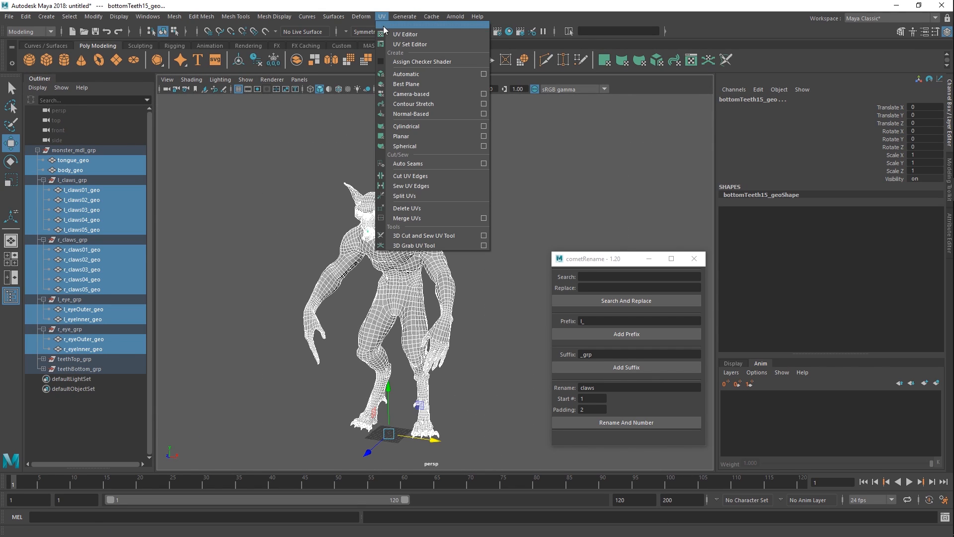
pyautogui.click(390, 33)
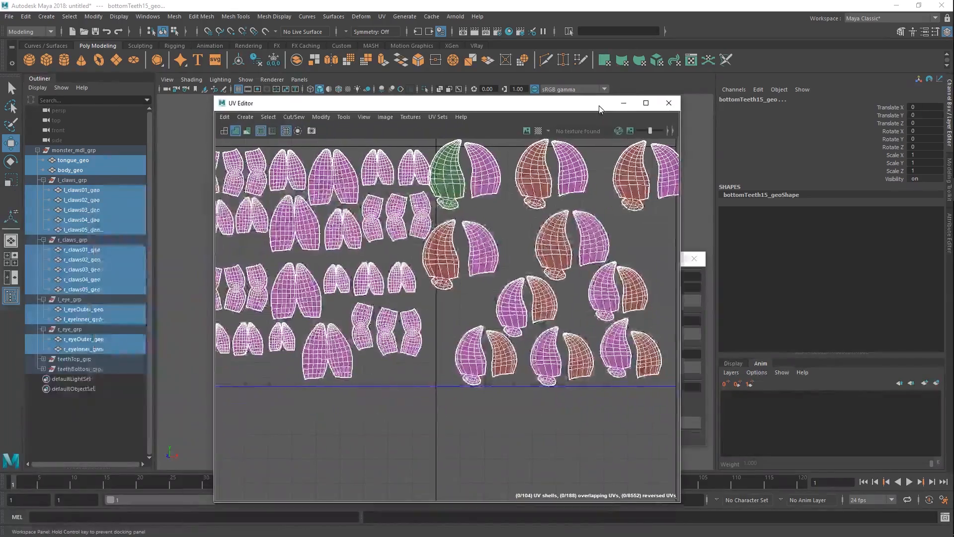
# Examine the UV layout of all the creature's meshes, focusing on the tile that holds the claw shells.
pyautogui.keyDown('alt'); pyautogui.moveTo(590, 267); pyautogui.dragTo(450, 254, button='right'); pyautogui.keyUp('alt')
pyautogui.keyDown('alt'); pyautogui.moveTo(450, 254); pyautogui.dragTo(395, 249, button='middle'); pyautogui.keyUp('alt')
pyautogui.keyDown('alt'); pyautogui.moveTo(395, 249); pyautogui.dragTo(516, 303, button='right'); pyautogui.keyUp('alt')
pyautogui.keyDown('alt'); pyautogui.moveTo(516, 302); pyautogui.dragTo(557, 356, button='middle'); pyautogui.keyUp('alt')
pyautogui.keyDown('alt'); pyautogui.moveTo(239, 209); pyautogui.dragTo(350, 218, button='right'); pyautogui.keyUp('alt')
pyautogui.keyDown('alt'); pyautogui.moveTo(351, 219); pyautogui.dragTo(380, 252, button='middle'); pyautogui.keyUp('alt')
pyautogui.keyDown('alt'); pyautogui.moveTo(381, 252); pyautogui.dragTo(318, 258, button='right'); pyautogui.keyUp('alt')
pyautogui.keyDown('alt'); pyautogui.moveTo(318, 258); pyautogui.dragTo(245, 295, button='middle'); pyautogui.keyUp('alt')
pyautogui.keyDown('alt'); pyautogui.moveTo(547, 286); pyautogui.dragTo(553, 294, button='right'); pyautogui.keyUp('alt')
pyautogui.keyDown('alt'); pyautogui.moveTo(553, 293); pyautogui.dragTo(521, 245, button='middle'); pyautogui.keyUp('alt')
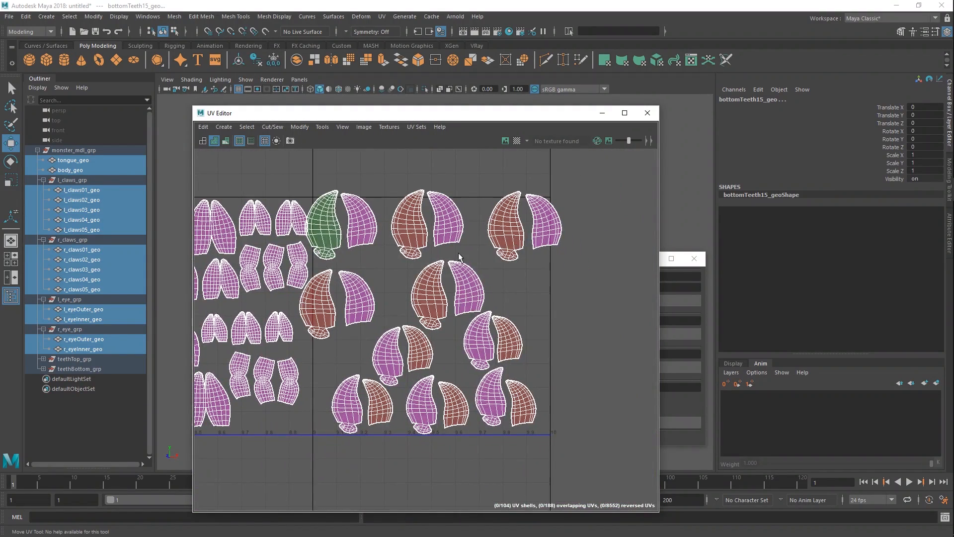
# Identify which mesh owns the overhanging claw UV shell, and select l_claws_grp and r_claws_grp to isolate their UVs.
pyautogui.moveTo(367, 222); pyautogui.dragTo(437, 223, button='right')
pyautogui.click(362, 222)
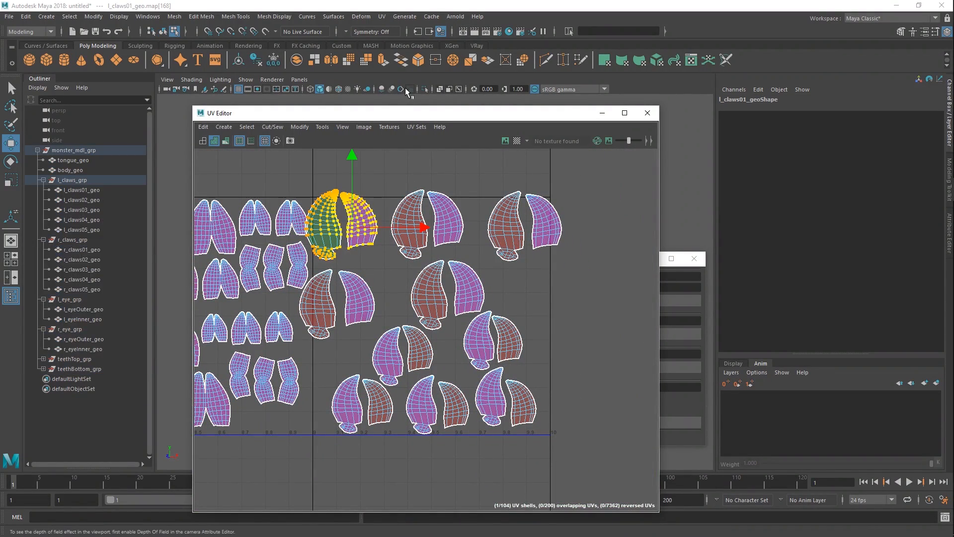
pyautogui.click(71, 180)
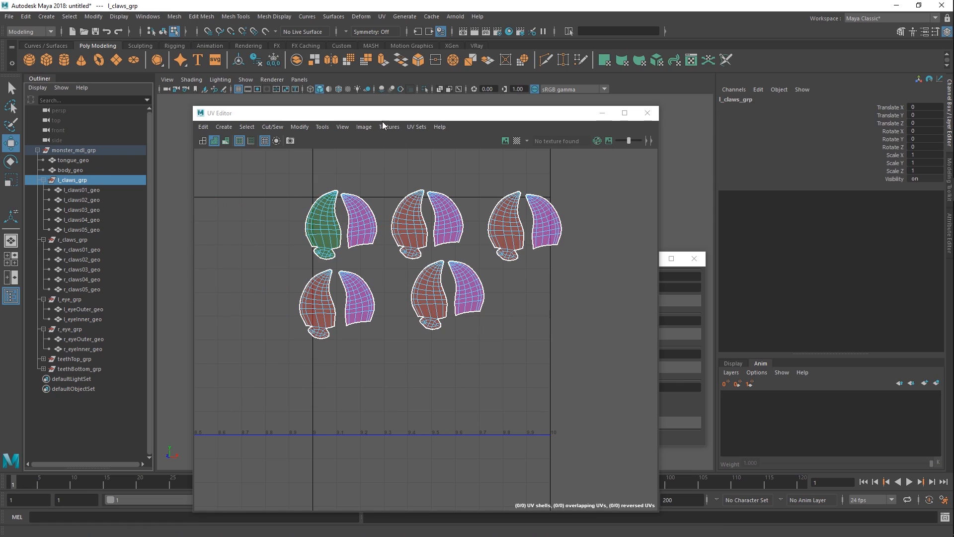
pyautogui.click(44, 181)
pyautogui.keyDown('shift'); pyautogui.click(71, 191); pyautogui.keyUp('shift')
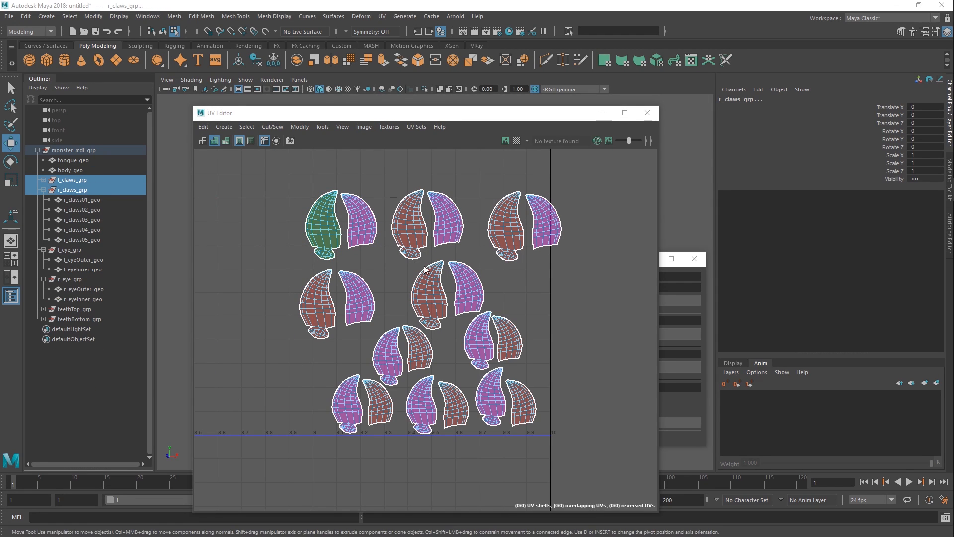
# Scale all claw UV shells down together to fit inside their UV tile, undoing the extra scale adjustment.
pyautogui.moveTo(562, 182); pyautogui.dragTo(616, 181, button='right')
pyautogui.moveTo(618, 179); pyautogui.dragTo(199, 502)
pyautogui.press('r')
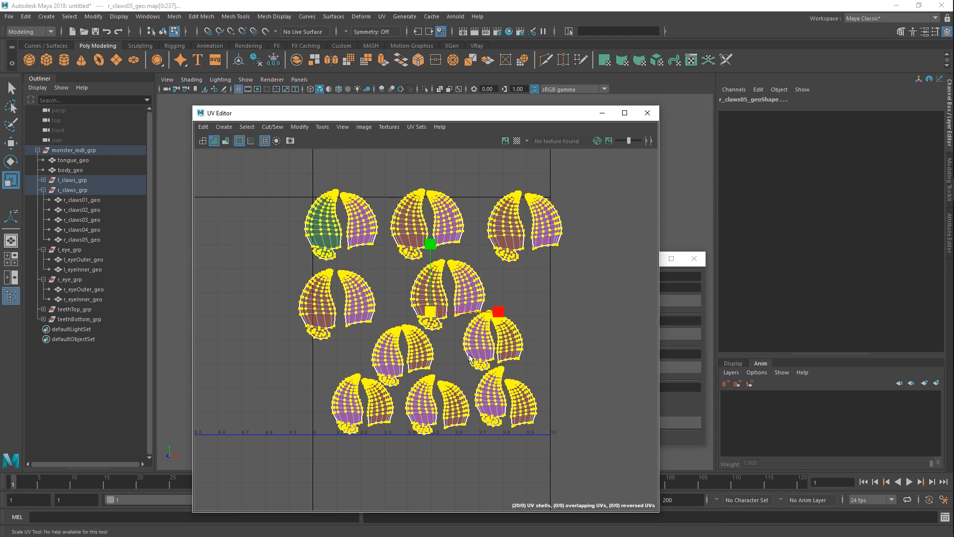
pyautogui.moveTo(469, 357); pyautogui.dragTo(447, 378, button='middle')
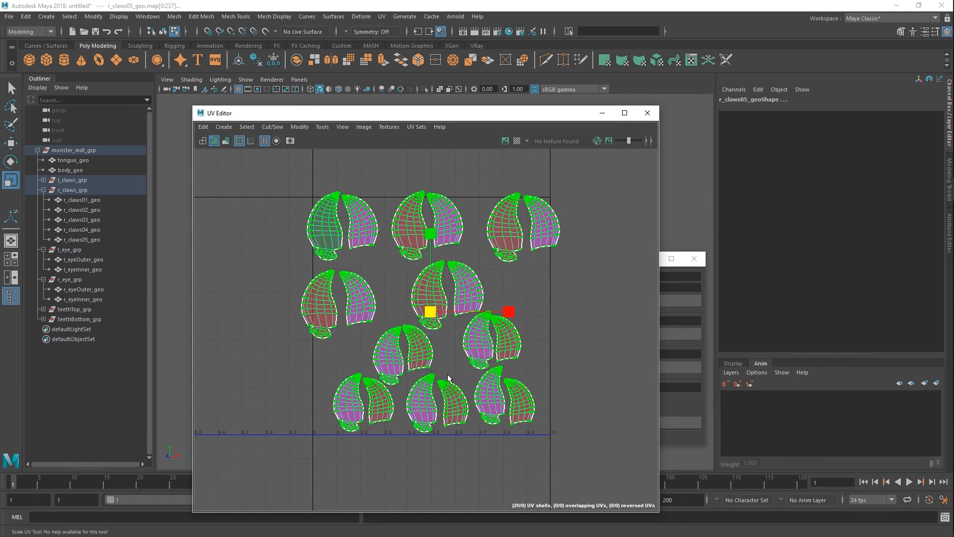
pyautogui.hotkey('ctrl', 'z')
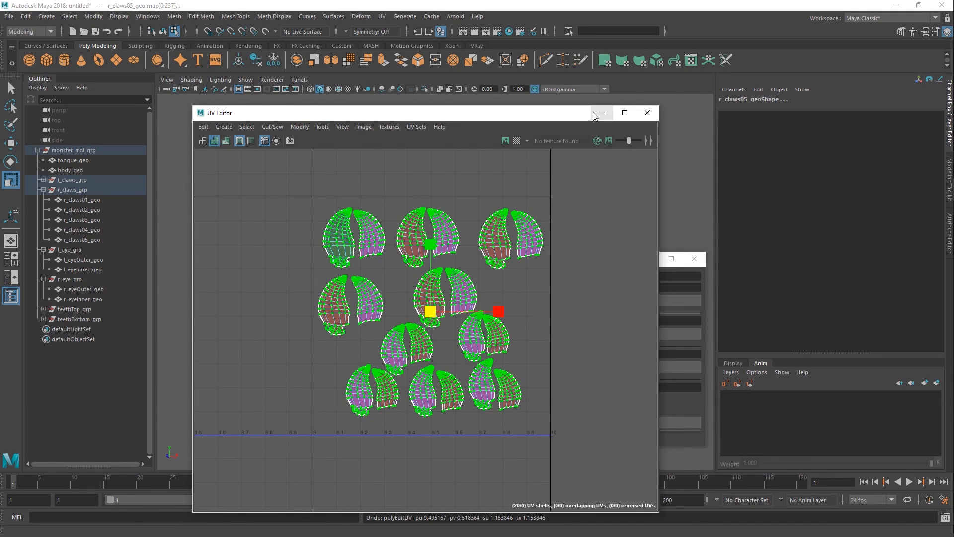
# Move the UV Editor clear of the creature, return to object mode and select all of its meshes.
pyautogui.moveTo(563, 116); pyautogui.dragTo(807, 285)
pyautogui.press('F8')
pyautogui.click(442, 242)
pyautogui.scroll(-4, 442, 242)
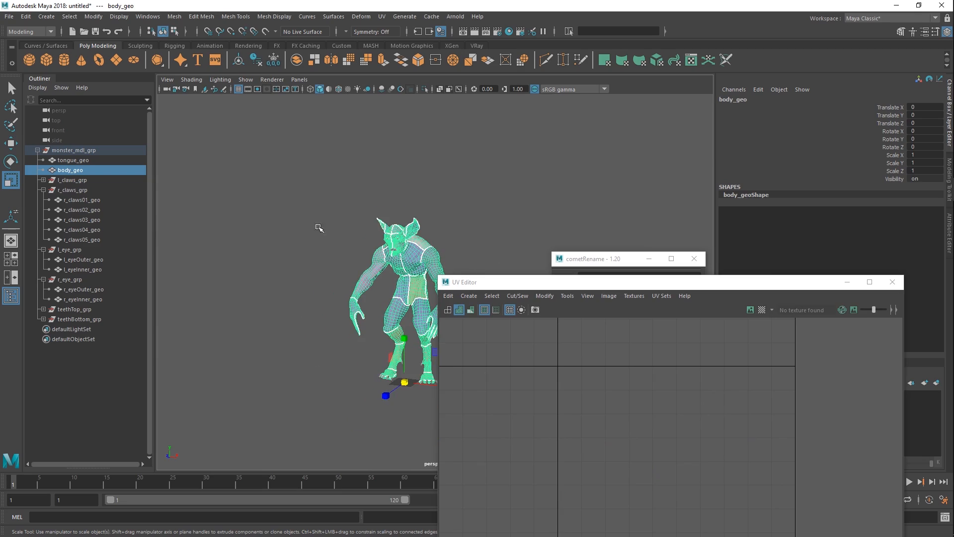
pyautogui.moveTo(275, 182); pyautogui.dragTo(502, 521)
pyautogui.moveTo(590, 283); pyautogui.dragTo(637, 189)
# Examine the whole model's UV shells for any crossing tile borders, then close the UV Editor and clear the selection.
pyautogui.keyDown('alt'); pyautogui.moveTo(749, 362); pyautogui.dragTo(502, 370, button='right'); pyautogui.keyUp('alt')
pyautogui.keyDown('alt'); pyautogui.moveTo(601, 348); pyautogui.dragTo(718, 320, button='middle'); pyautogui.keyUp('alt')
pyautogui.keyDown('alt'); pyautogui.moveTo(597, 318); pyautogui.dragTo(688, 335, button='middle'); pyautogui.keyUp('alt')
pyautogui.keyDown('alt'); pyautogui.moveTo(556, 340); pyautogui.dragTo(738, 343, button='middle'); pyautogui.keyUp('alt')
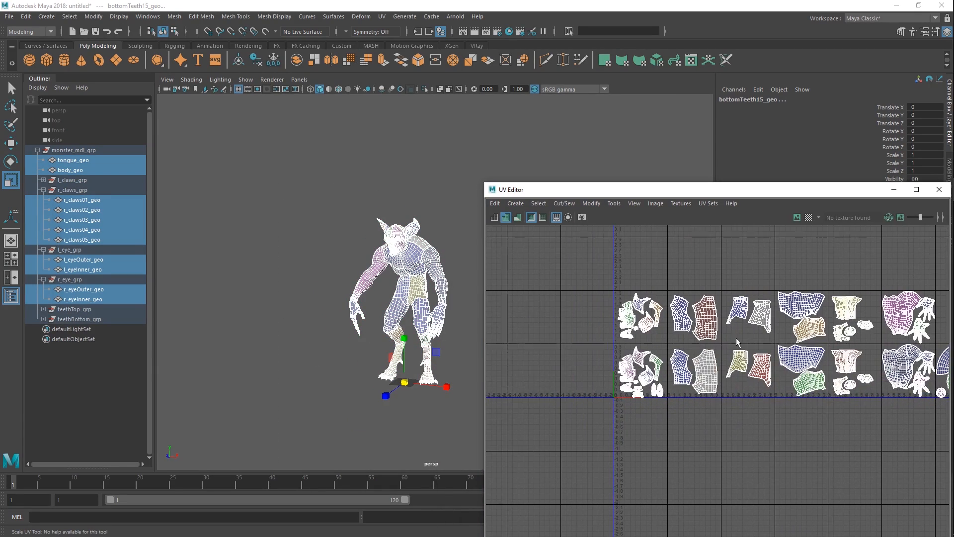
pyautogui.scroll(5, 738, 342)
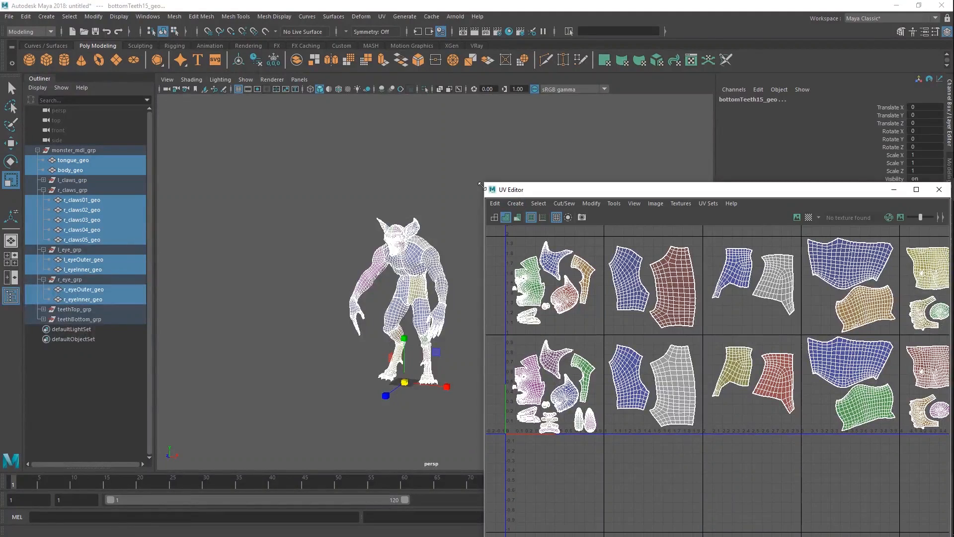
pyautogui.moveTo(497, 190); pyautogui.dragTo(310, 127)
pyautogui.scroll(4, 472, 329)
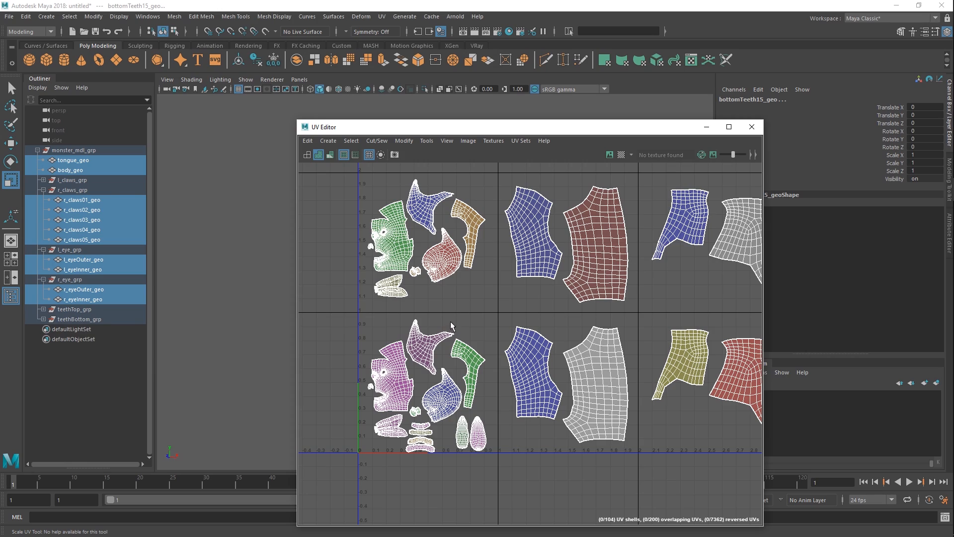
pyautogui.keyDown('alt'); pyautogui.moveTo(399, 349); pyautogui.dragTo(527, 403, button='right'); pyautogui.keyUp('alt')
pyautogui.keyDown('alt'); pyautogui.moveTo(527, 403); pyautogui.dragTo(198, 469, button='middle'); pyautogui.keyUp('alt')
pyautogui.click(752, 127)
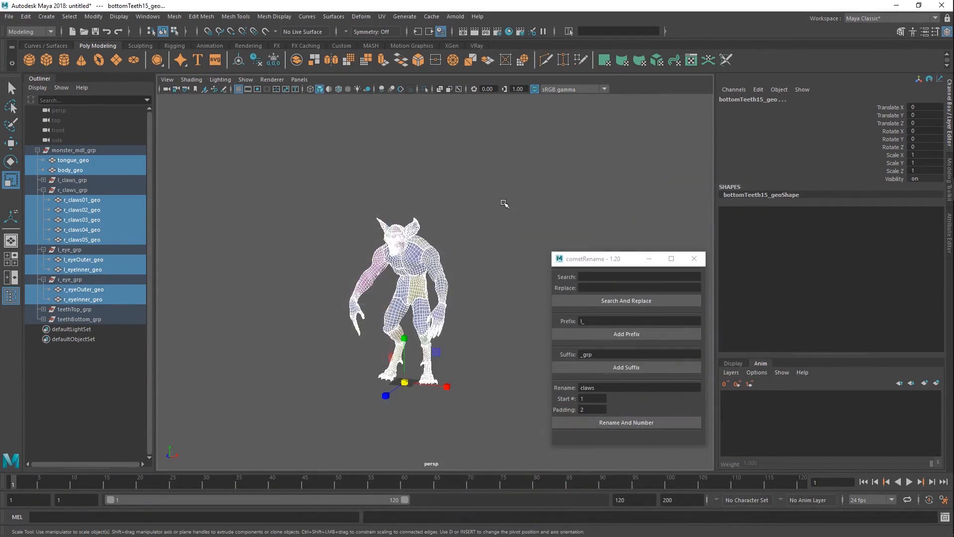
pyautogui.click(504, 204)
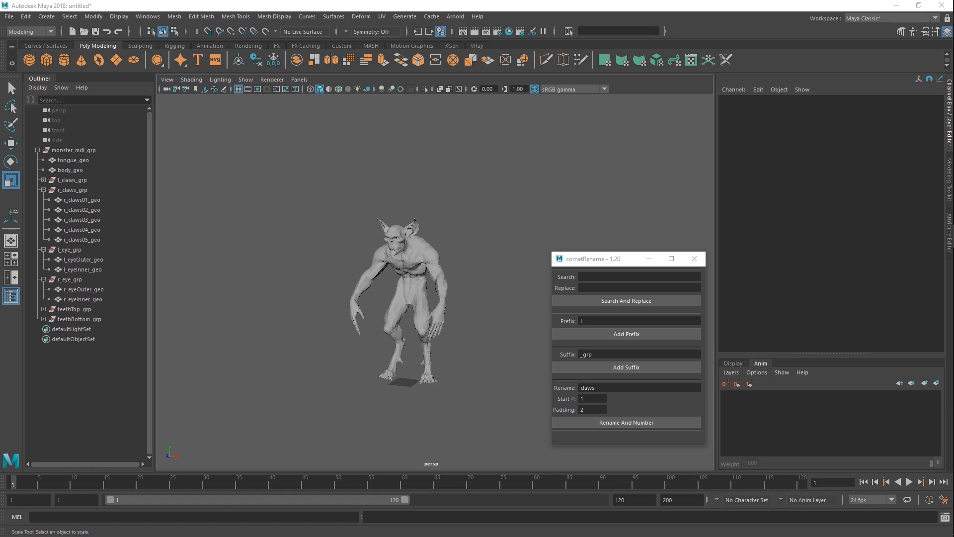
# Bring the WordPad checklist into view and highlight its "Freeze transformation." item.
pyautogui.moveTo(953, 102); pyautogui.dragTo(706, 80)
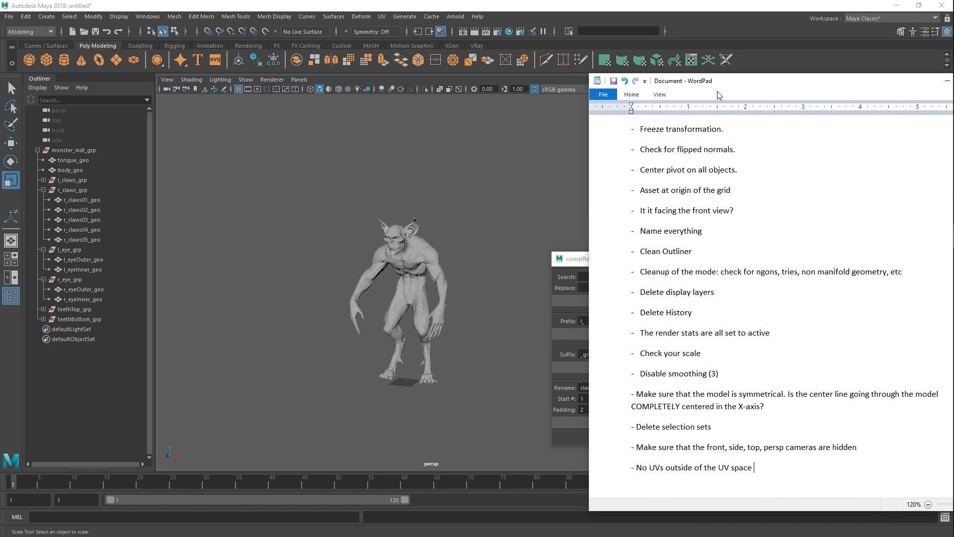
pyautogui.moveTo(754, 131); pyautogui.dragTo(648, 132)
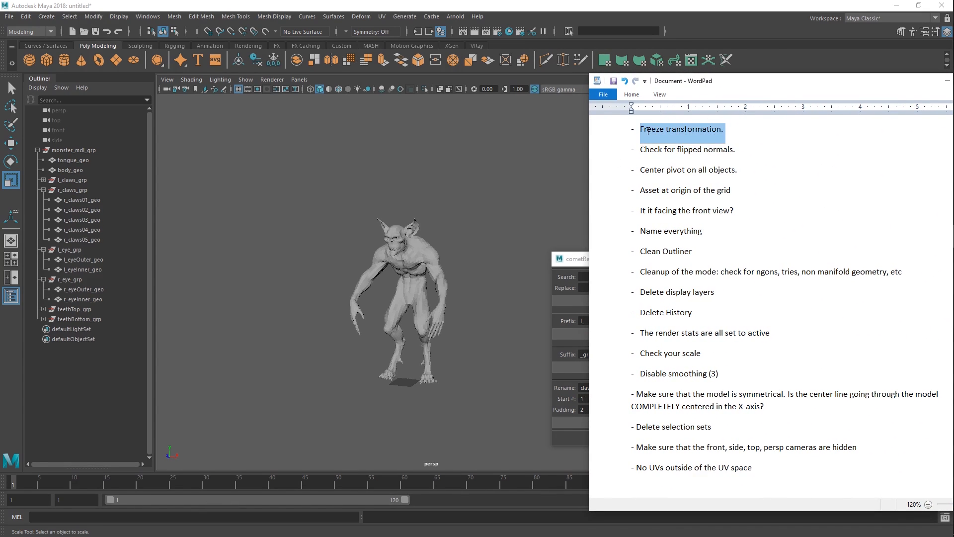
# Move the body mesh about 46 units along X as a test, and undo the move.
pyautogui.moveTo(522, 181); pyautogui.dragTo(258, 397)
pyautogui.press('w')
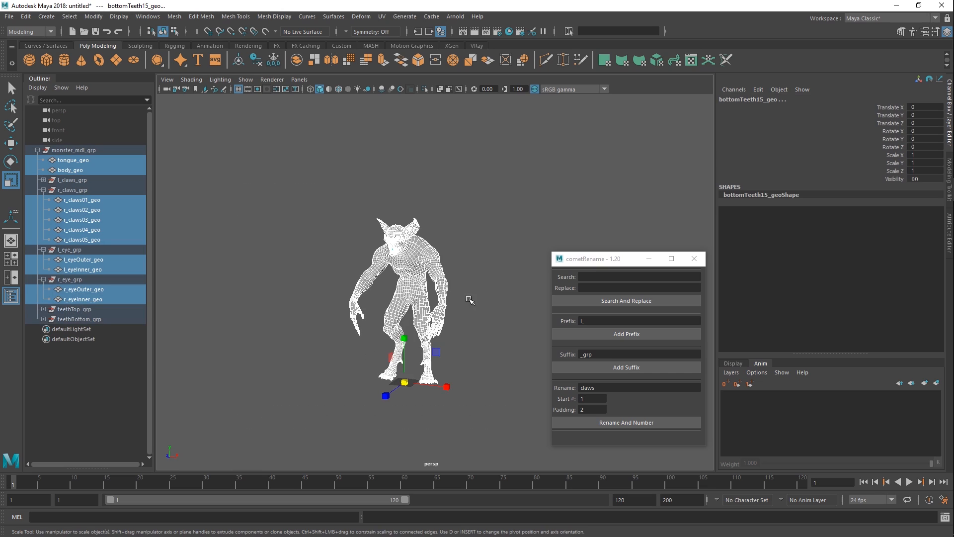
pyautogui.click(485, 267)
pyautogui.click(435, 281)
pyautogui.moveTo(435, 281); pyautogui.dragTo(482, 282, button='middle')
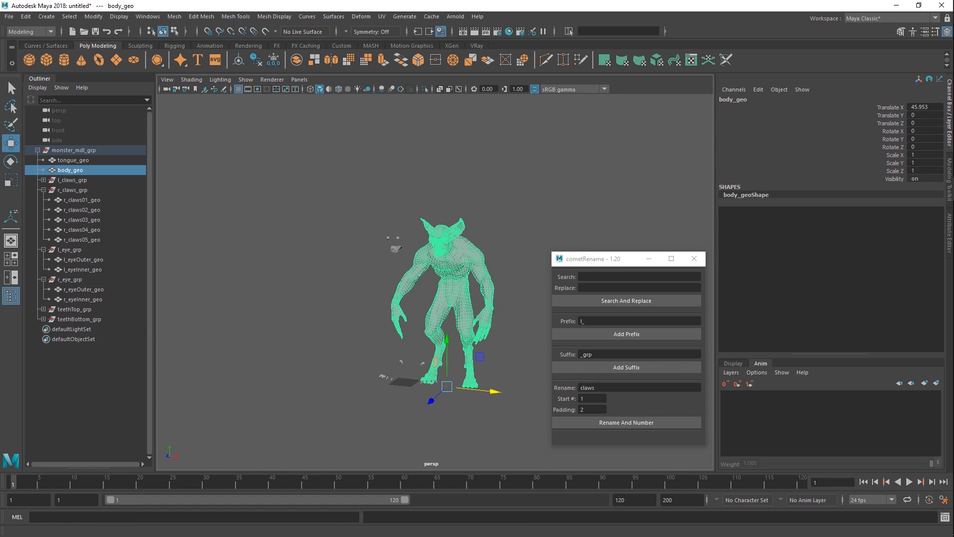
pyautogui.hotkey('ctrl', 'z')
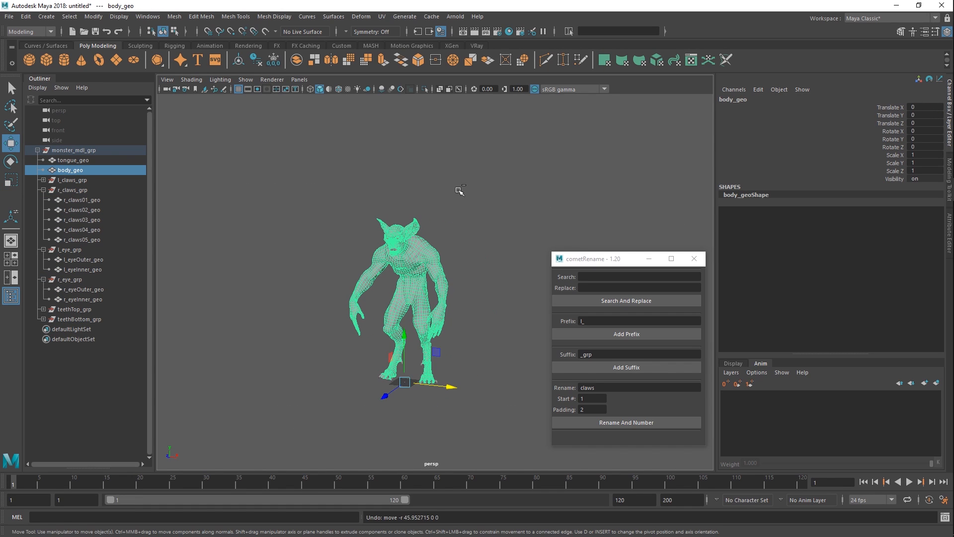
# Select all of the creature's meshes and freeze their transformations.
pyautogui.moveTo(526, 189); pyautogui.dragTo(278, 400)
pyautogui.click(93, 16)
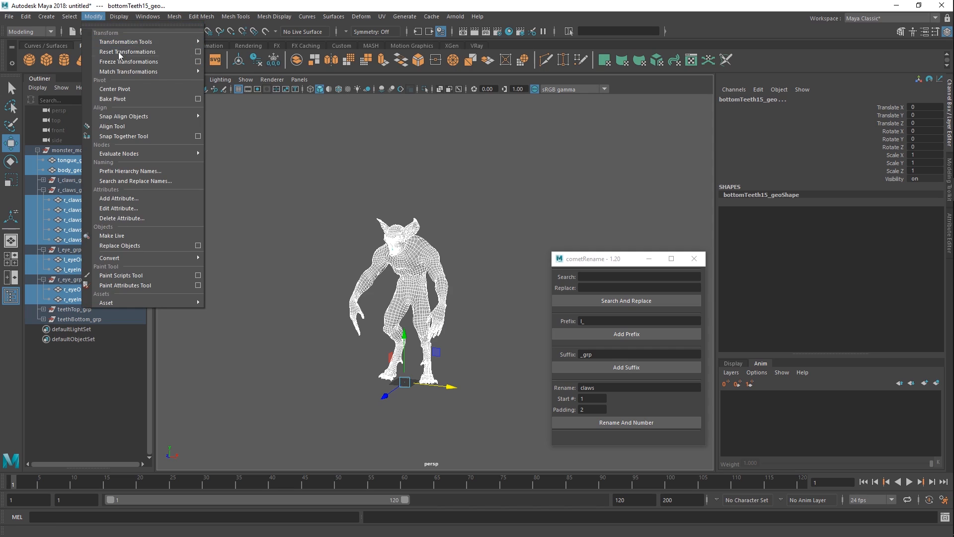
pyautogui.click(127, 60)
# Switch to the WordPad checklist, narrow its window beside the viewport and highlight the "Check for flipped normals." item.
pyautogui.hotkey('alt', 'Tab')
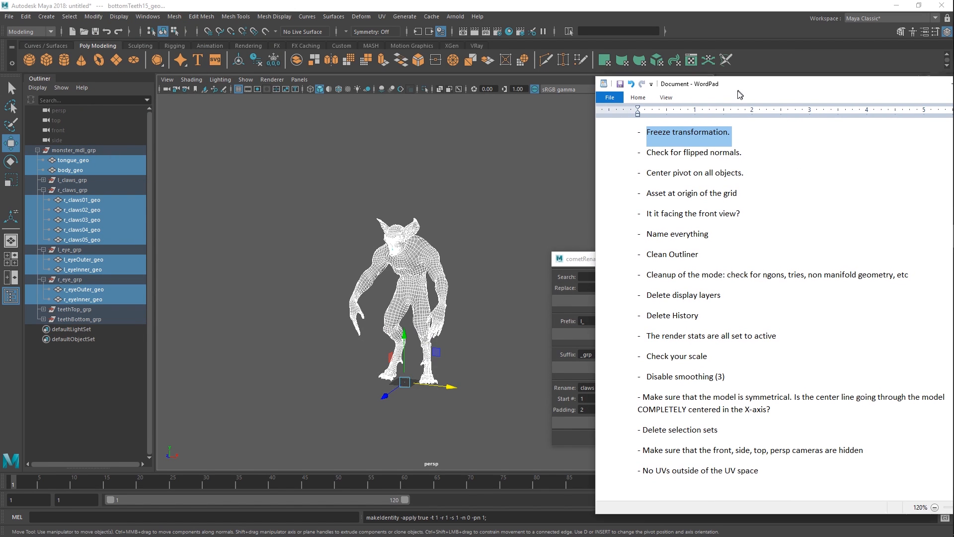
pyautogui.moveTo(733, 91); pyautogui.dragTo(718, 106)
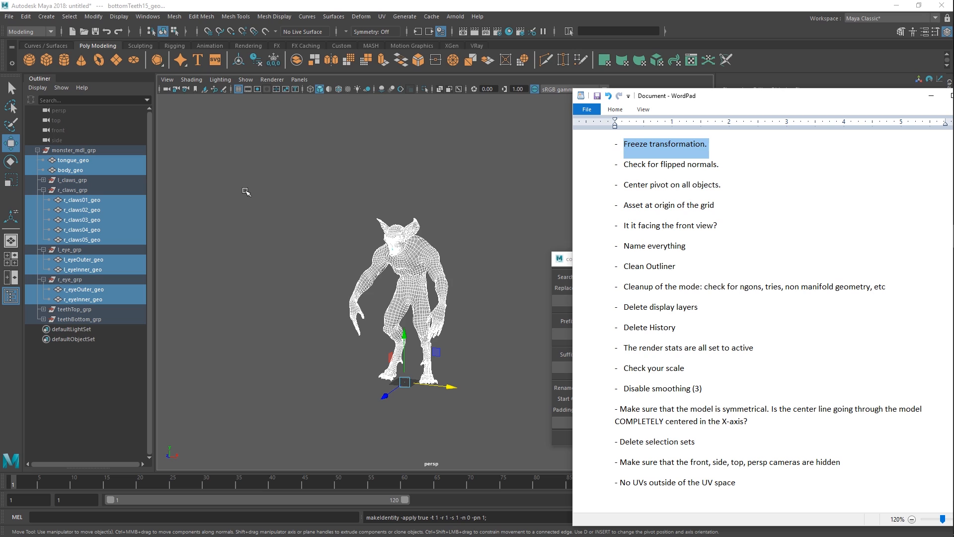
pyautogui.moveTo(573, 222); pyautogui.dragTo(769, 222)
pyautogui.moveTo(915, 105); pyautogui.dragTo(860, 113)
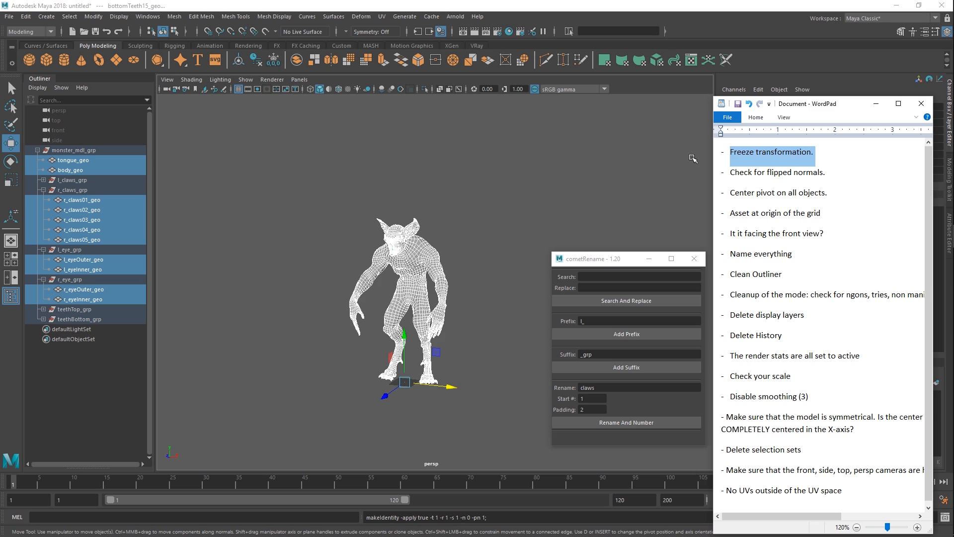
pyautogui.moveTo(828, 173); pyautogui.dragTo(723, 174)
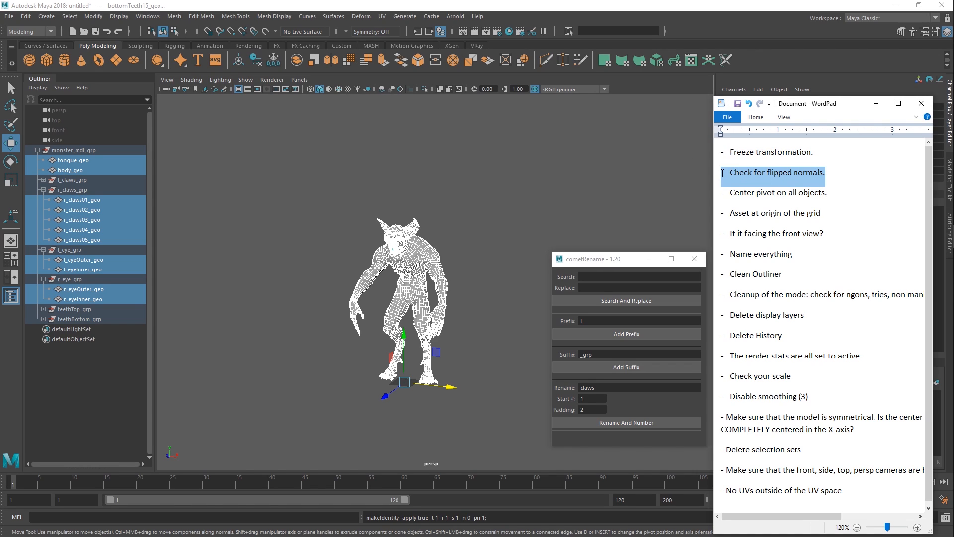
# Deselect the creature's meshes and examine its legs, feet and body from several angles for flipped normals.
pyautogui.click(741, 172)
pyautogui.keyDown('alt'); pyautogui.moveTo(313, 295); pyautogui.dragTo(477, 347, button='right'); pyautogui.keyUp('alt')
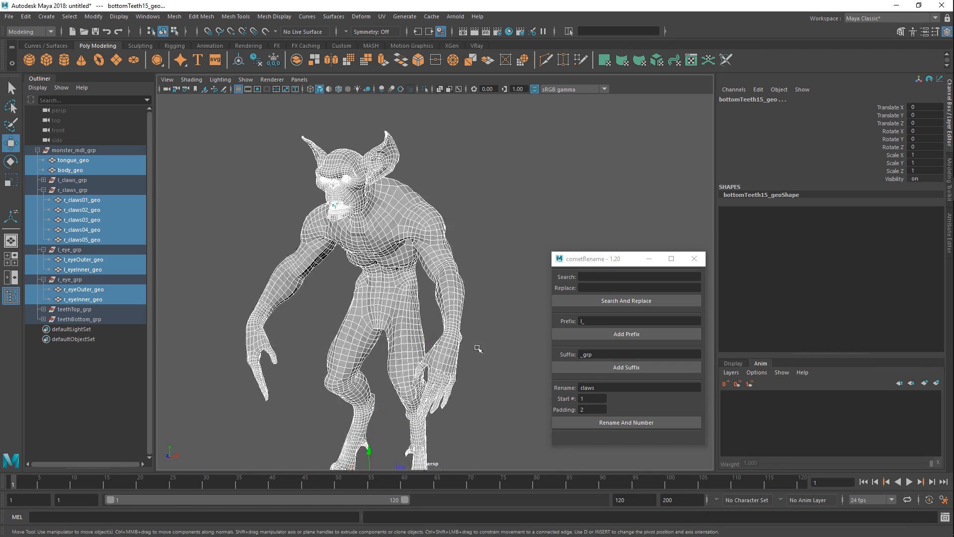
pyautogui.keyDown('alt'); pyautogui.moveTo(433, 305); pyautogui.dragTo(438, 268, button='middle'); pyautogui.keyUp('alt')
pyautogui.keyDown('alt'); pyautogui.moveTo(438, 268); pyautogui.dragTo(490, 318, button='right'); pyautogui.keyUp('alt')
pyautogui.keyDown('alt'); pyautogui.moveTo(490, 319); pyautogui.dragTo(492, 164, button='middle'); pyautogui.keyUp('alt')
pyautogui.keyDown('alt'); pyautogui.moveTo(412, 323); pyautogui.dragTo(446, 334); pyautogui.keyUp('alt')
pyautogui.click(486, 352)
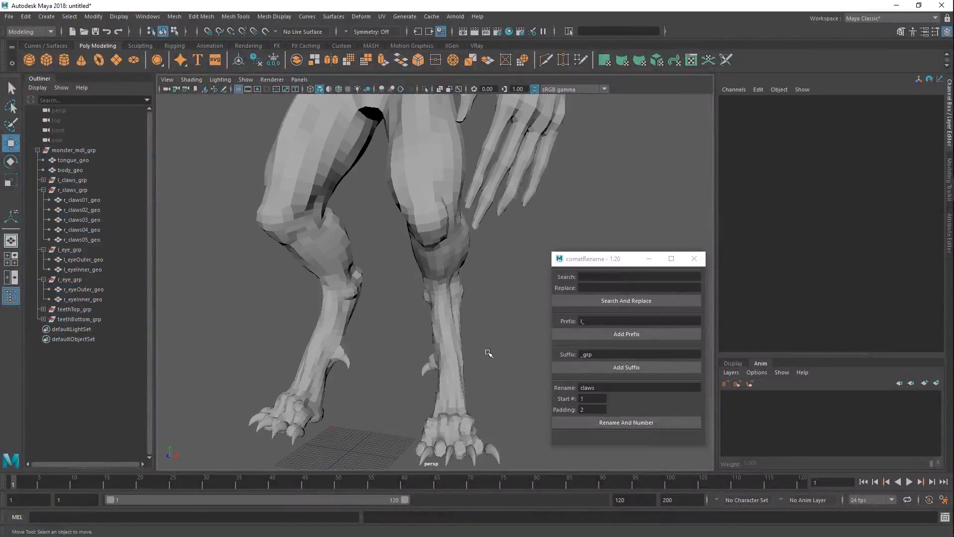
pyautogui.keyDown('alt'); pyautogui.moveTo(486, 352); pyautogui.dragTo(377, 268, button='right'); pyautogui.keyUp('alt')
pyautogui.keyDown('alt'); pyautogui.moveTo(378, 269); pyautogui.dragTo(384, 393, button='middle'); pyautogui.keyUp('alt')
pyautogui.keyDown('alt'); pyautogui.moveTo(416, 303); pyautogui.dragTo(444, 299); pyautogui.keyUp('alt')
pyautogui.keyDown('alt'); pyautogui.moveTo(381, 448); pyautogui.dragTo(408, 343, button='middle'); pyautogui.keyUp('alt')
pyautogui.keyDown('alt'); pyautogui.moveTo(408, 343); pyautogui.dragTo(553, 430, button='right'); pyautogui.keyUp('alt')
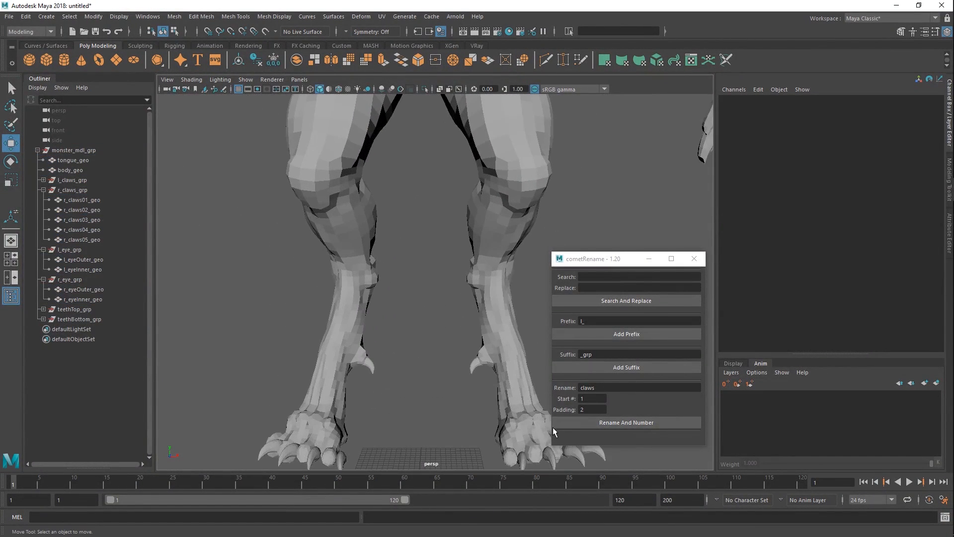
pyautogui.keyDown('alt'); pyautogui.moveTo(400, 390); pyautogui.dragTo(345, 294, button='right'); pyautogui.keyUp('alt')
pyautogui.hotkey('alt', 'Tab')
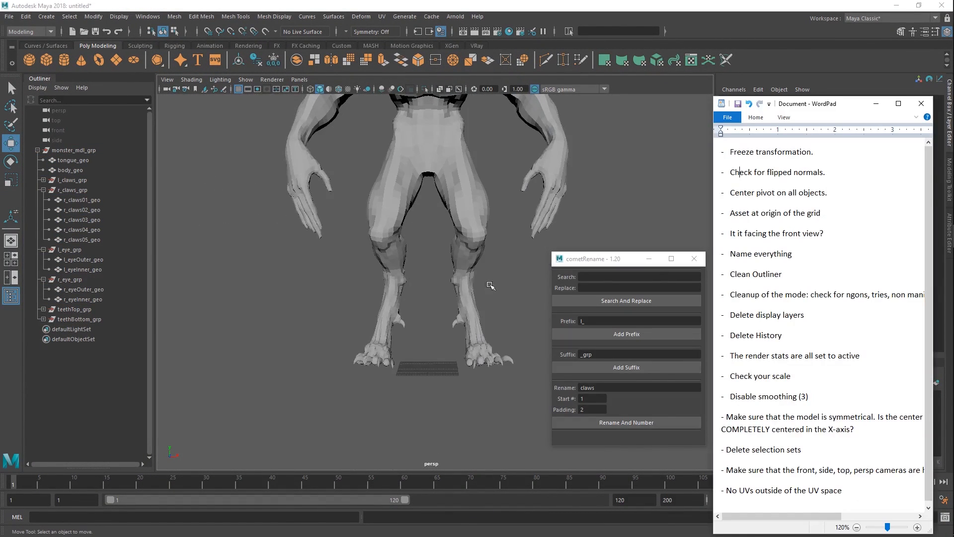
pyautogui.keyDown('alt'); pyautogui.moveTo(474, 250); pyautogui.dragTo(424, 212, button='right'); pyautogui.keyUp('alt')
pyautogui.keyDown('alt'); pyautogui.moveTo(424, 213); pyautogui.dragTo(404, 279, button='middle'); pyautogui.keyUp('alt')
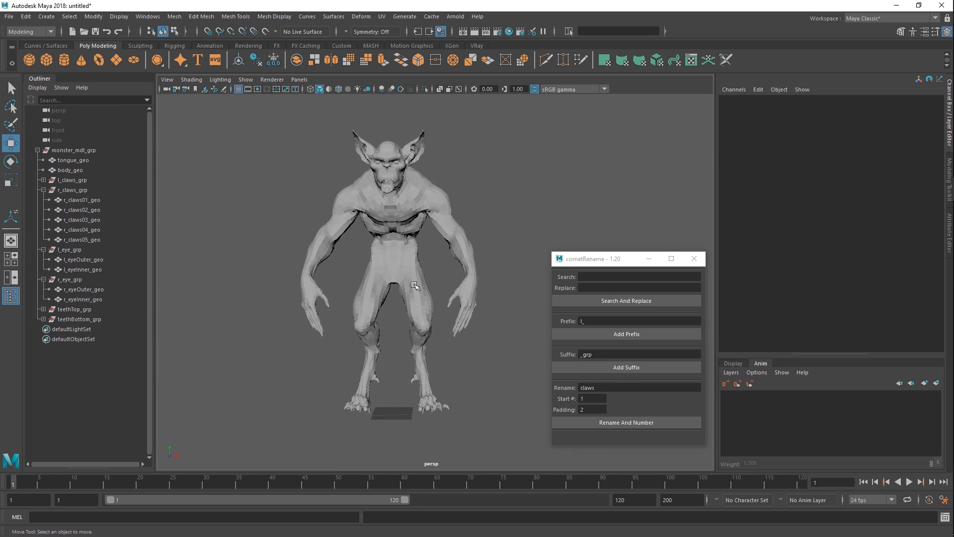
# Switch two-sided lighting on in the perspective view and back off again.
pyautogui.click(221, 80)
pyautogui.click(236, 148)
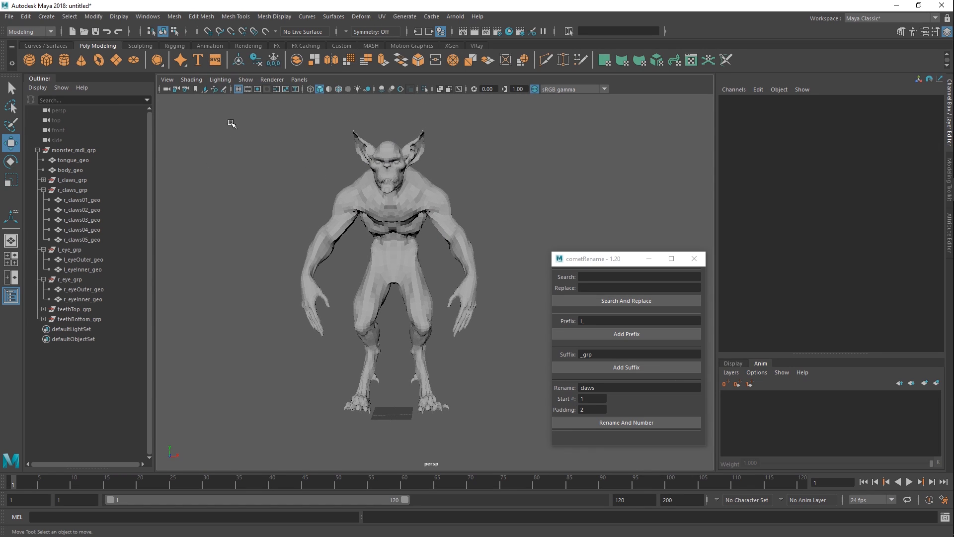
pyautogui.click(220, 80)
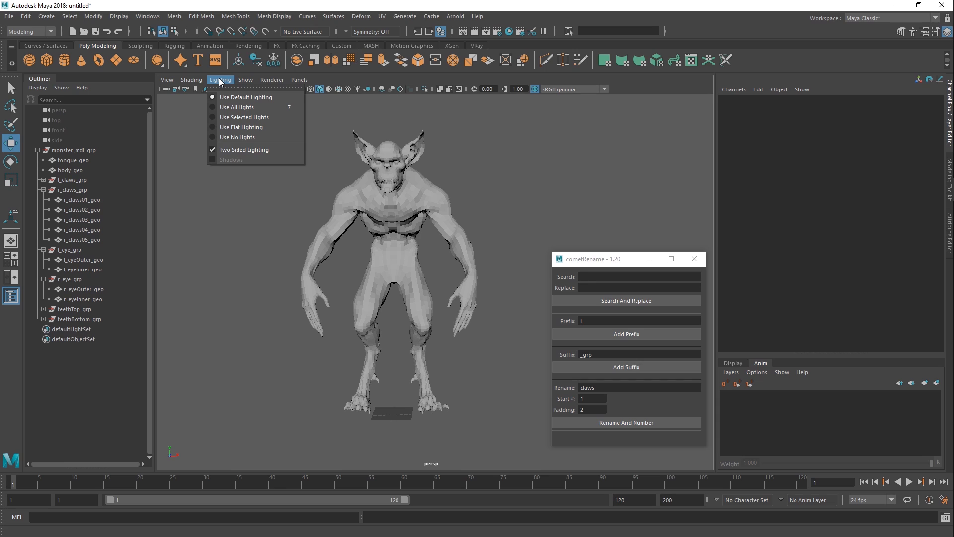
pyautogui.click(247, 150)
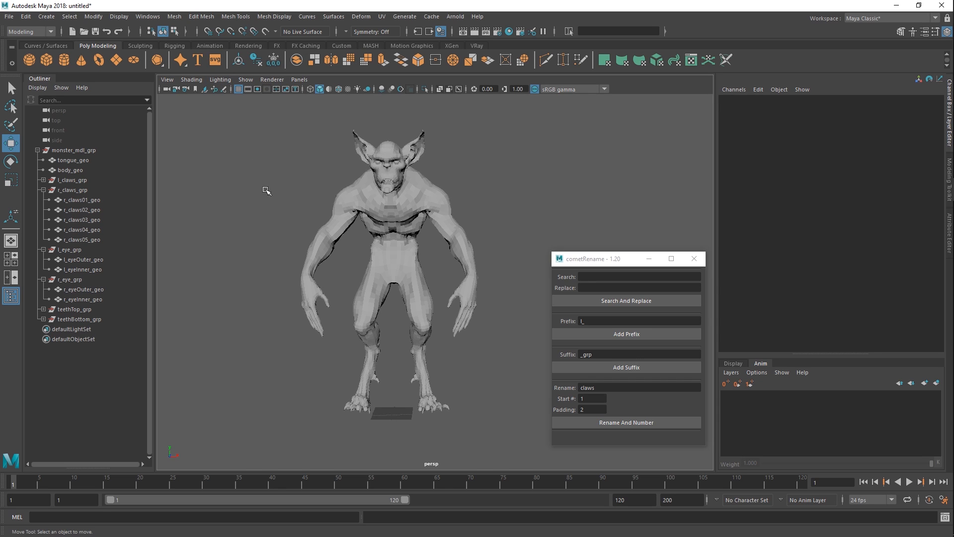
# Turn on backface culling for the shading of the perspective view.
pyautogui.click(190, 80)
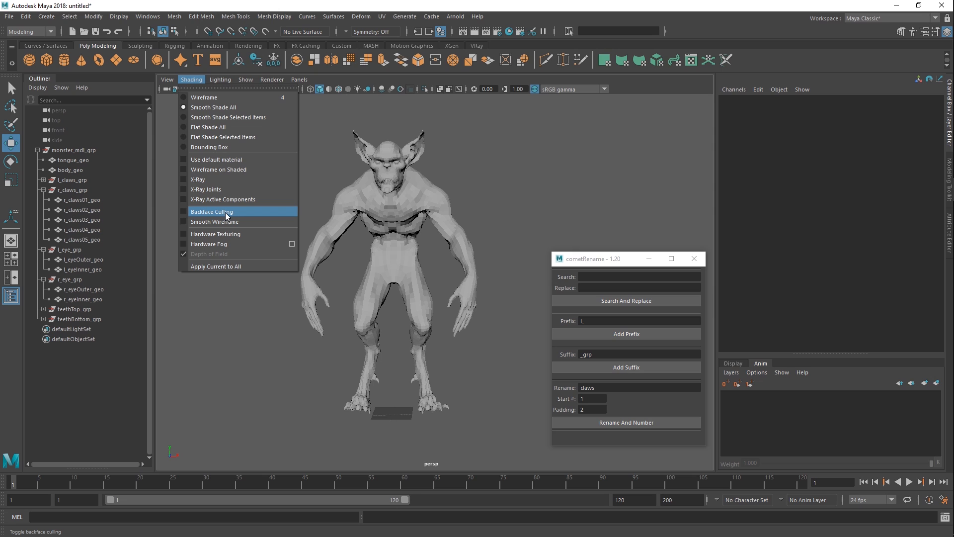
pyautogui.click(225, 212)
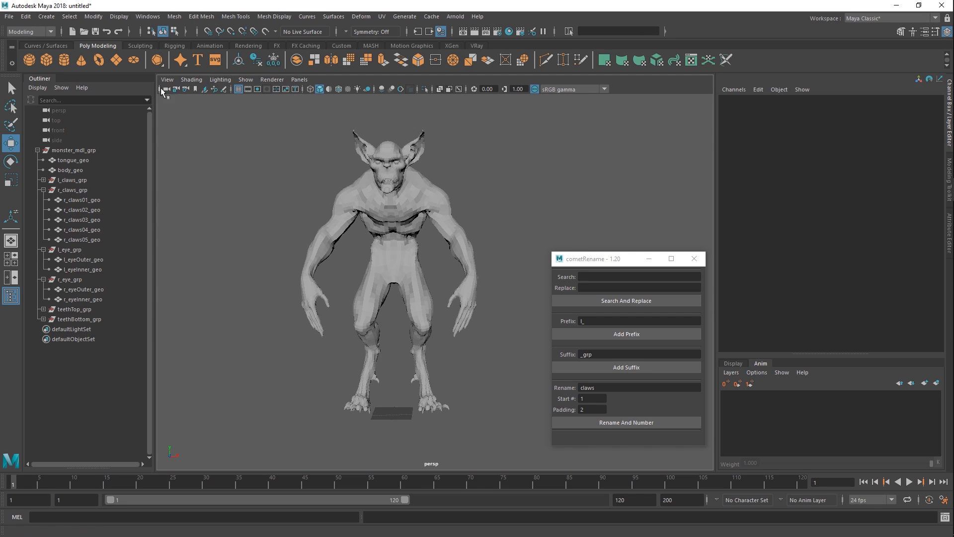
pyautogui.click(189, 82)
pyautogui.click(436, 247)
# Select all of the creature's meshes and center their pivots, following the checklist item "Center pivot on all objects.".
pyautogui.hotkey('alt', 'Tab')
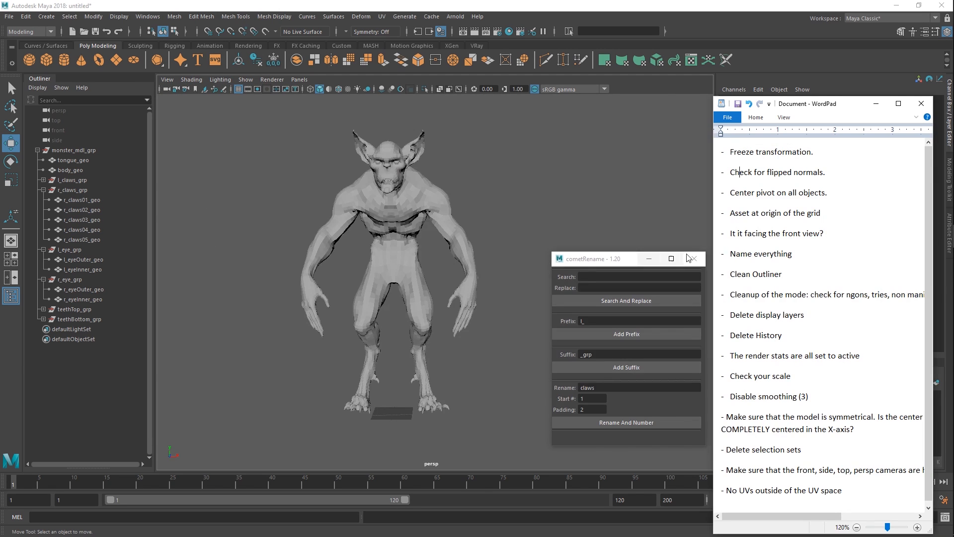
pyautogui.doubleClick(800, 192)
pyautogui.moveTo(543, 121); pyautogui.dragTo(157, 469)
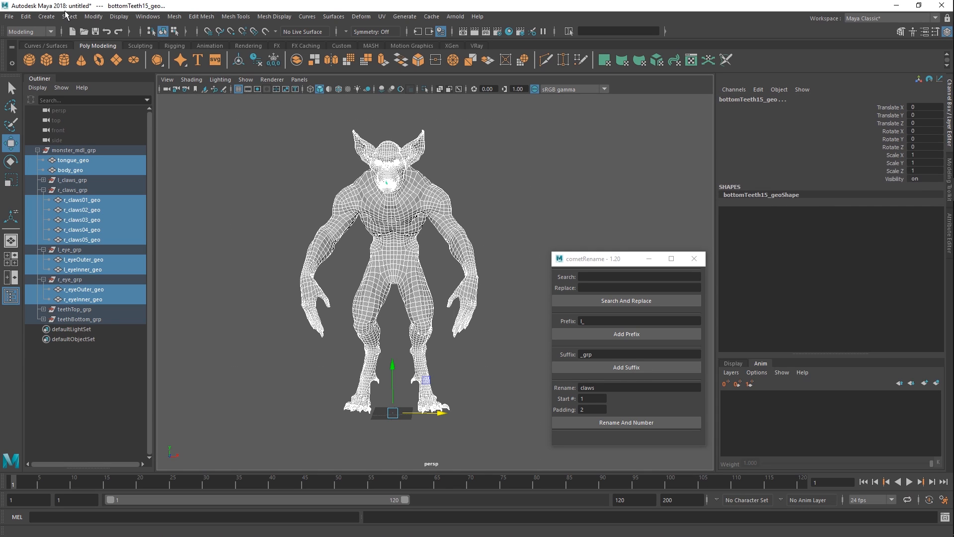
pyautogui.click(93, 16)
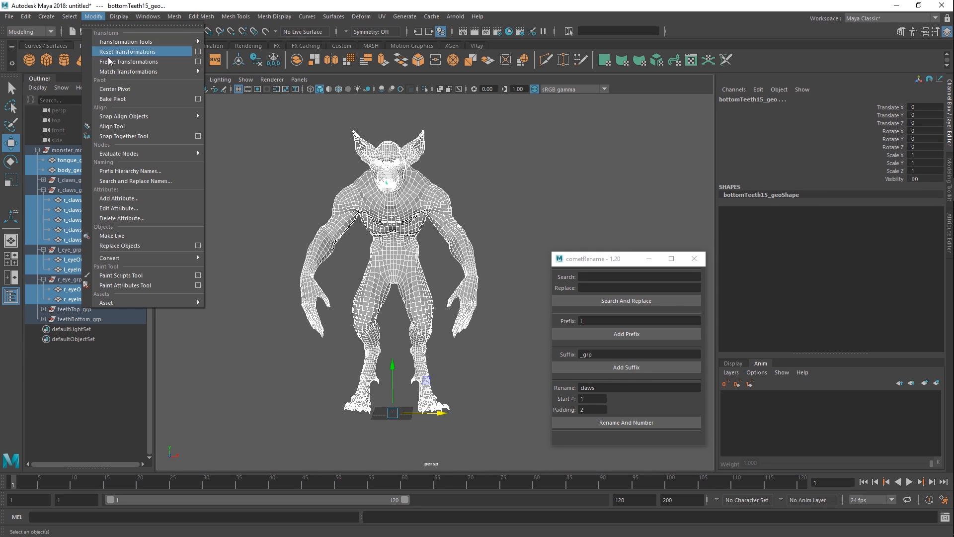
pyautogui.click(121, 90)
pyautogui.click(491, 221)
# Select the body mesh and a claw of the left foot in turn to check where their pivots sit.
pyautogui.click(418, 227)
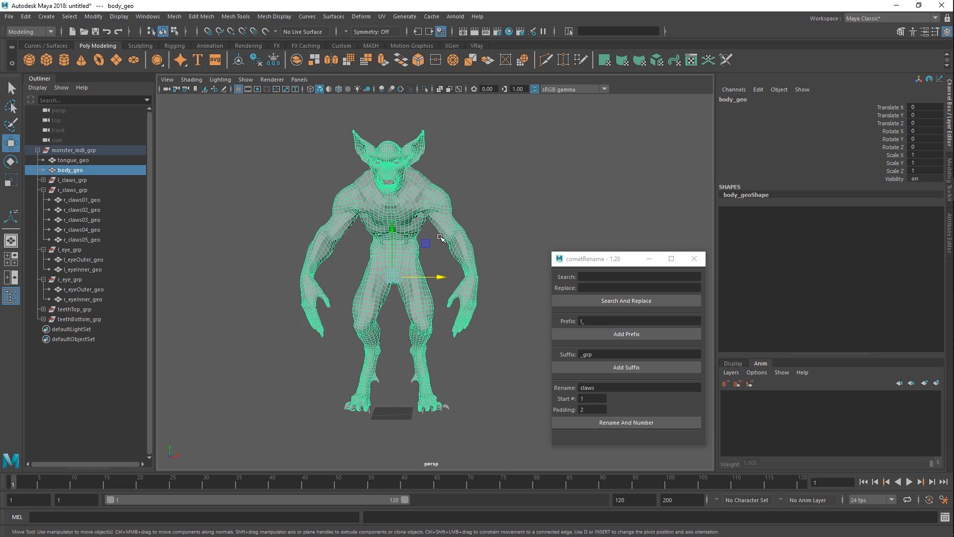
pyautogui.click(485, 341)
pyautogui.click(450, 409)
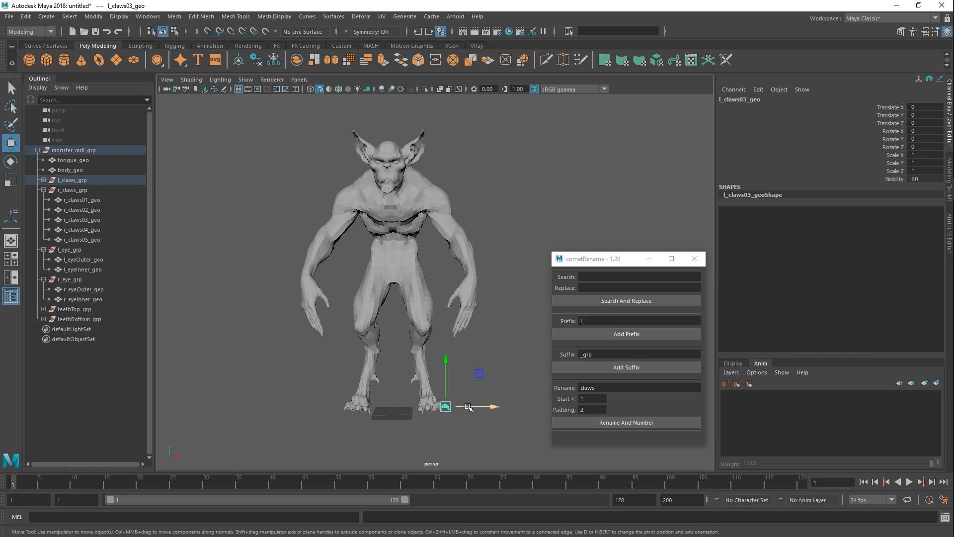
pyautogui.click(478, 409)
pyautogui.click(466, 412)
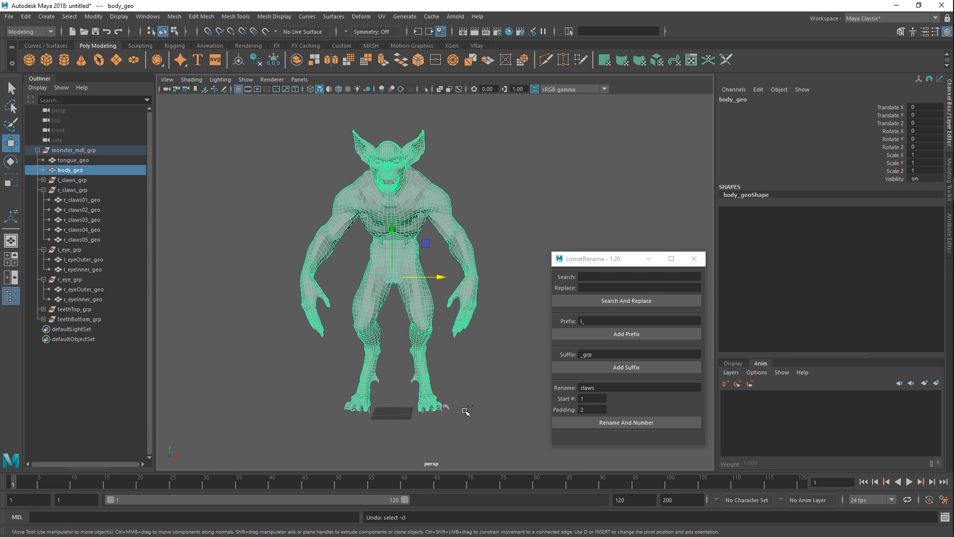
pyautogui.click(454, 411)
# Try snapping the body mesh's pivot to a vertex on the creature's left arm, and undo the pivot move.
pyautogui.keyDown('alt'); pyautogui.moveTo(454, 411); pyautogui.dragTo(409, 335, button='middle'); pyautogui.keyUp('alt')
pyautogui.moveTo(410, 335)
pyautogui.keyDown('alt'); pyautogui.mouseDown(button='right')
pyautogui.moveTo(426, 343)
pyautogui.moveTo(482, 338)
pyautogui.moveTo(402, 340)
pyautogui.mouseUp(button='right'); pyautogui.keyUp('alt')
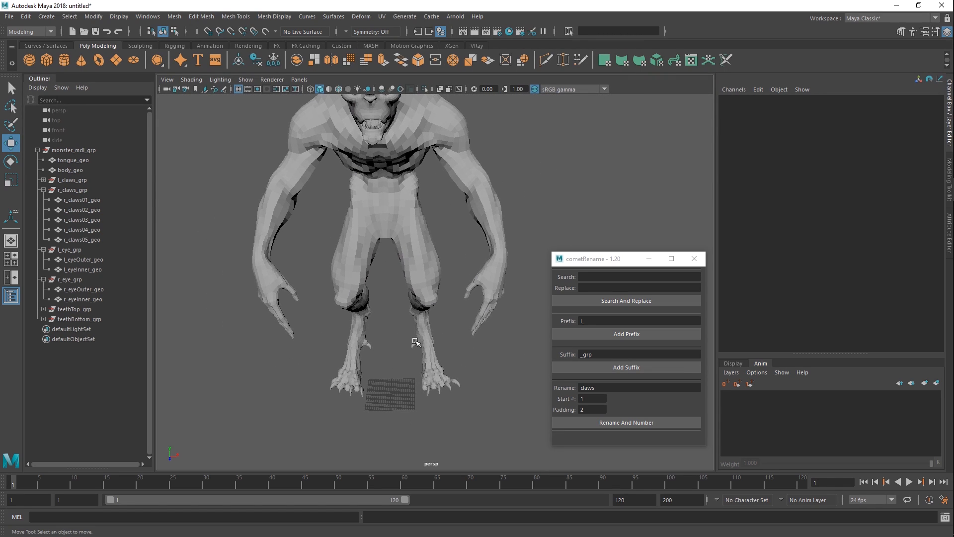
pyautogui.press('f')
pyautogui.click(465, 306)
pyautogui.press('d')
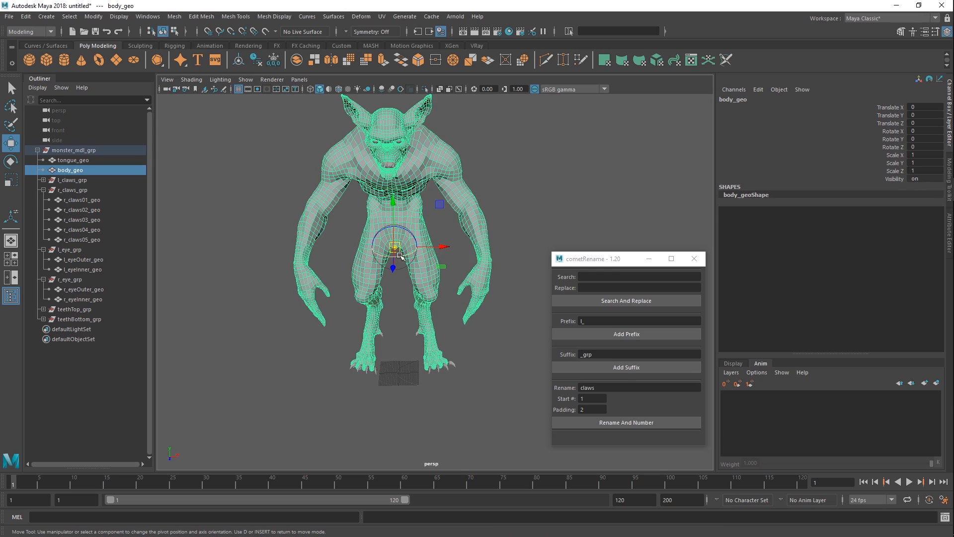
pyautogui.press('v')
pyautogui.moveTo(395, 250); pyautogui.dragTo(664, 116)
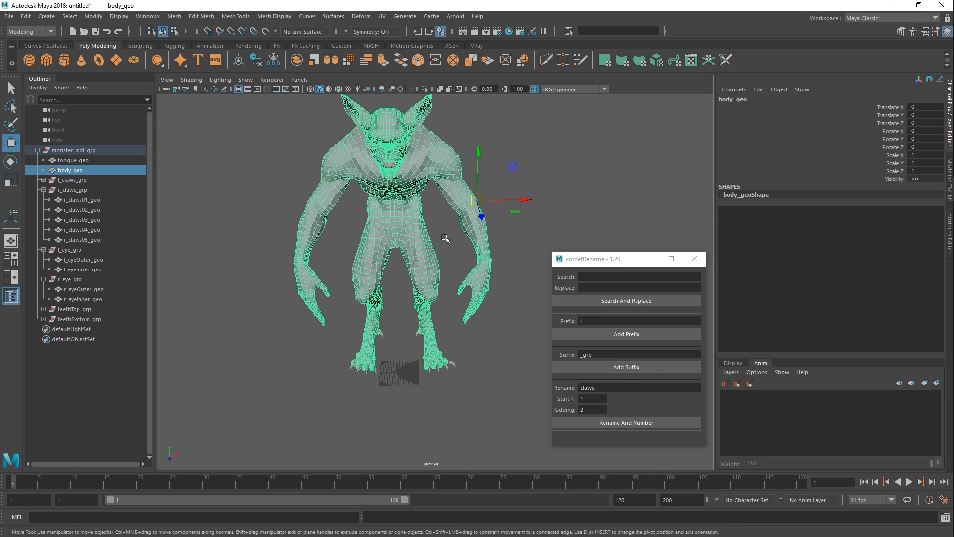
pyautogui.hotkey('ctrl', 'z')
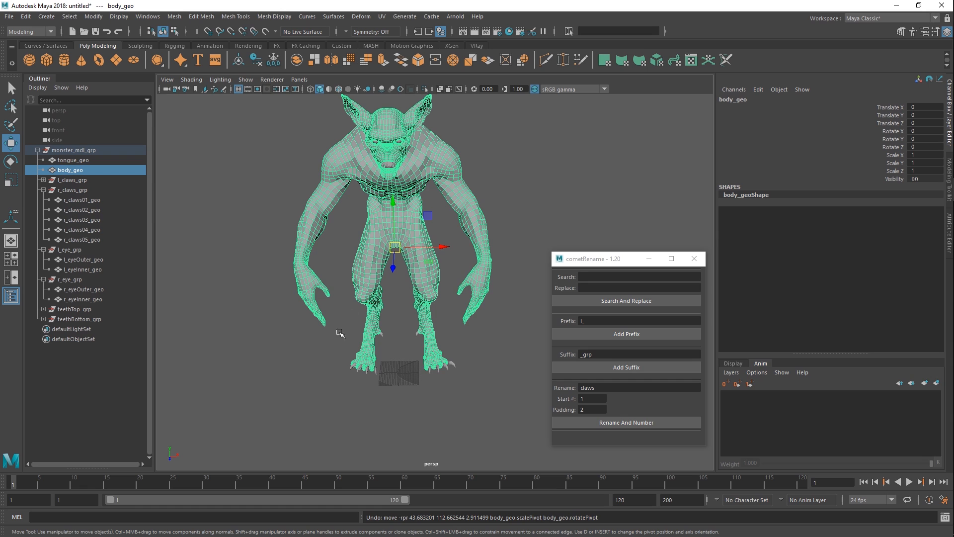
# Highlight the checklist items on facing the front view and "Asset at origin of the grid", and examine the creature's placement over the grid.
pyautogui.keyDown('alt'); pyautogui.moveTo(355, 381); pyautogui.dragTo(372, 372); pyautogui.keyUp('alt')
pyautogui.hotkey('alt', 'Tab')
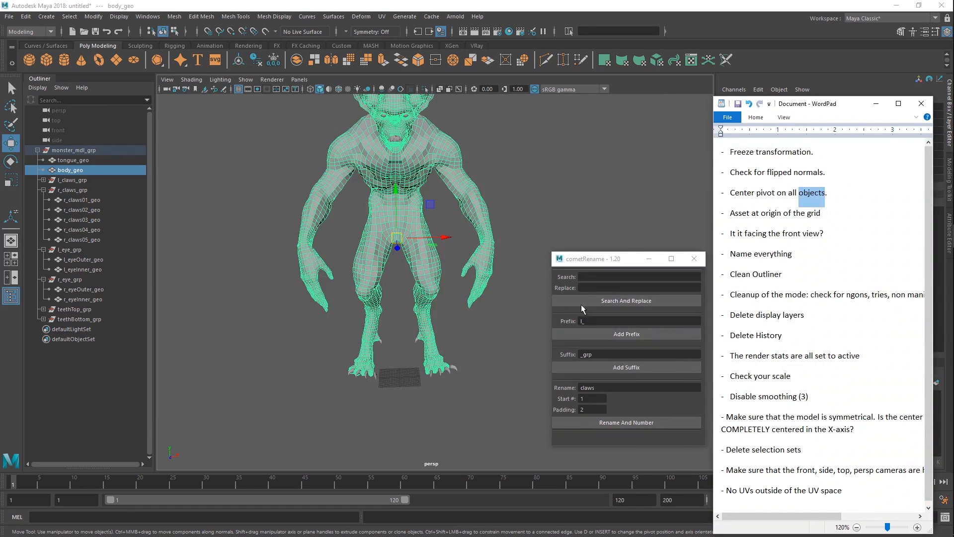
pyautogui.tripleClick(779, 240)
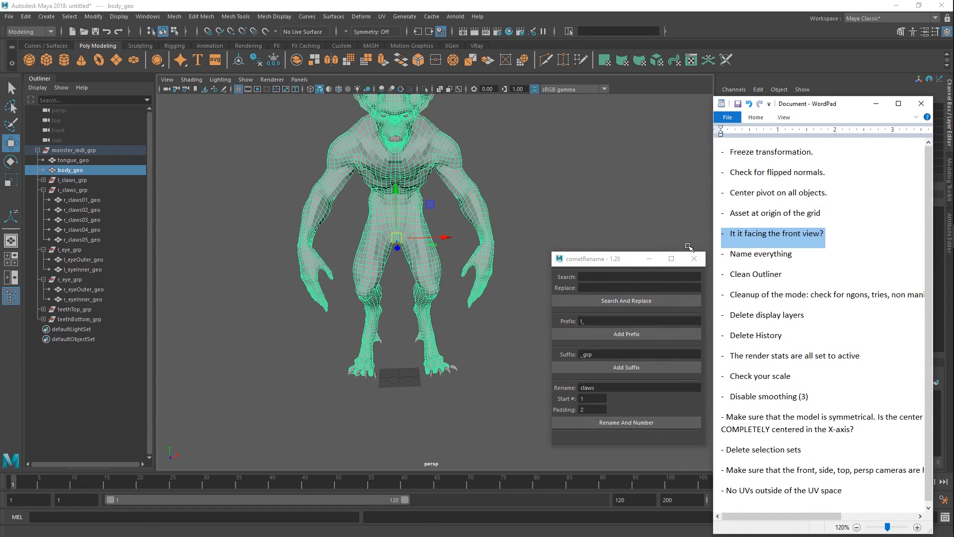
pyautogui.tripleClick(786, 215)
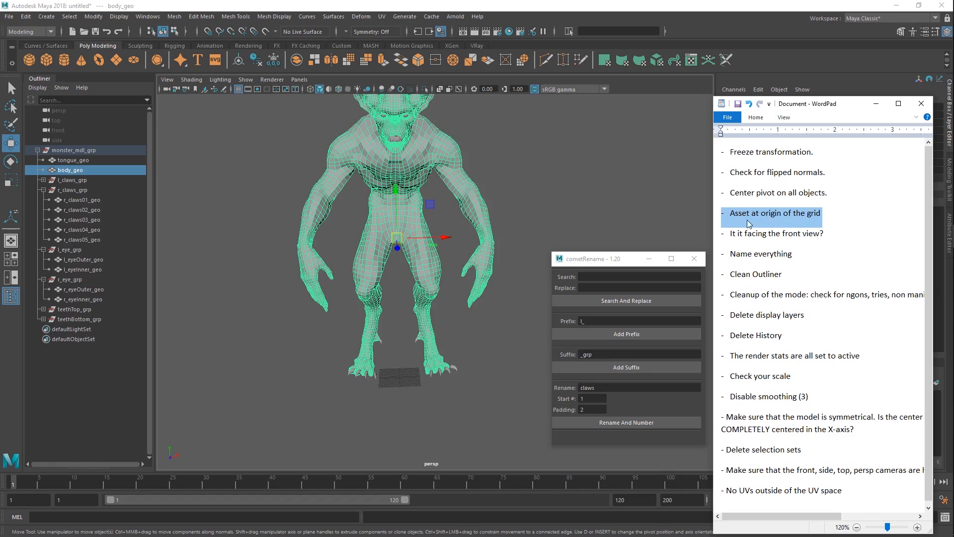
pyautogui.keyDown('alt'); pyautogui.moveTo(400, 393); pyautogui.dragTo(471, 400); pyautogui.keyUp('alt')
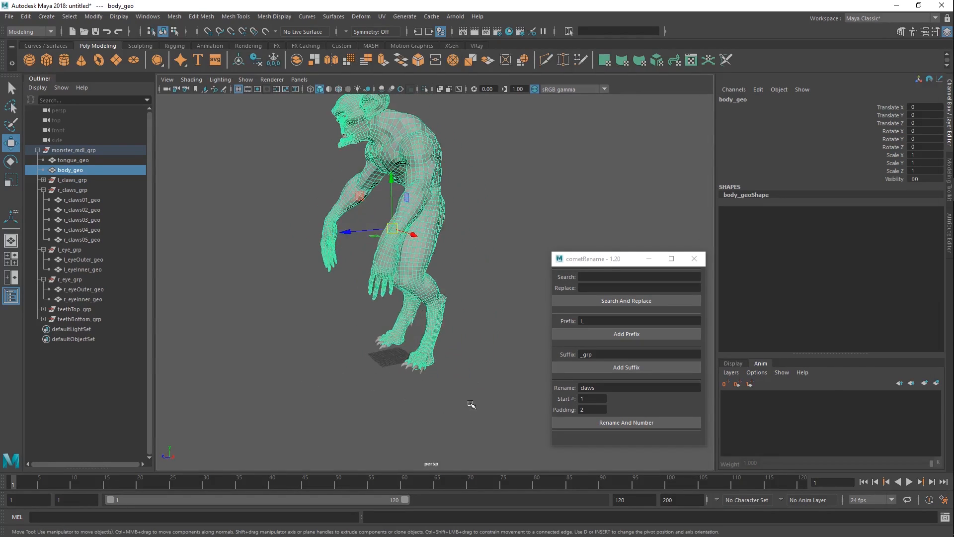
pyautogui.hotkey('alt', 'Tab')
pyautogui.keyDown('alt'); pyautogui.moveTo(326, 291); pyautogui.dragTo(447, 351); pyautogui.keyUp('alt')
# Highlight "Outliner" in the checklist's "Clean Outliner" item and turn off DAG Objects Only in the Outliner to list all scene nodes.
pyautogui.hotkey('alt', 'Tab')
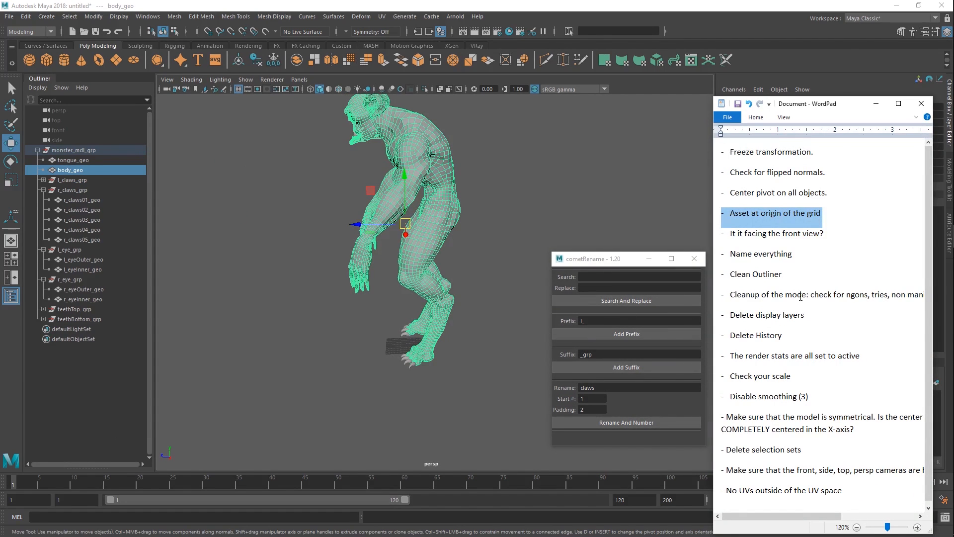
pyautogui.doubleClick(765, 275)
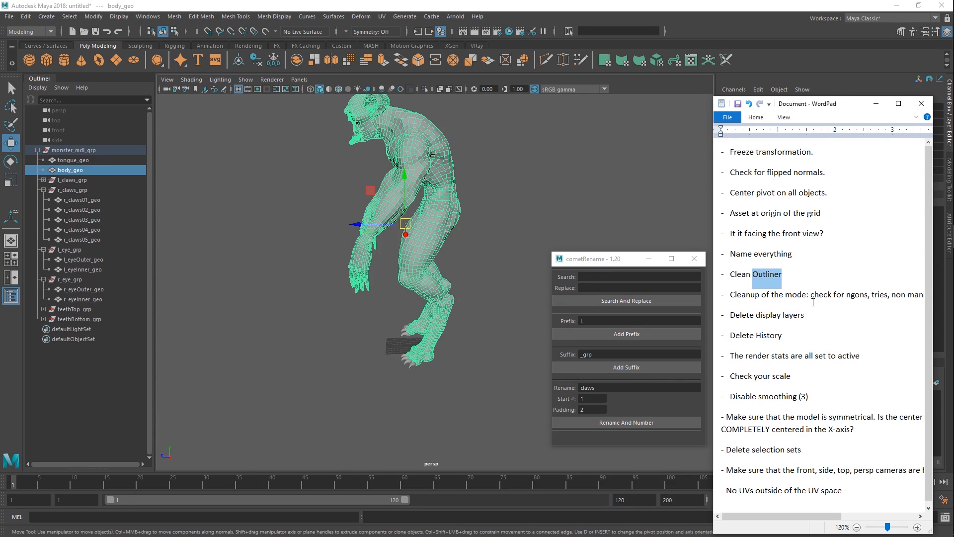
pyautogui.click(37, 87)
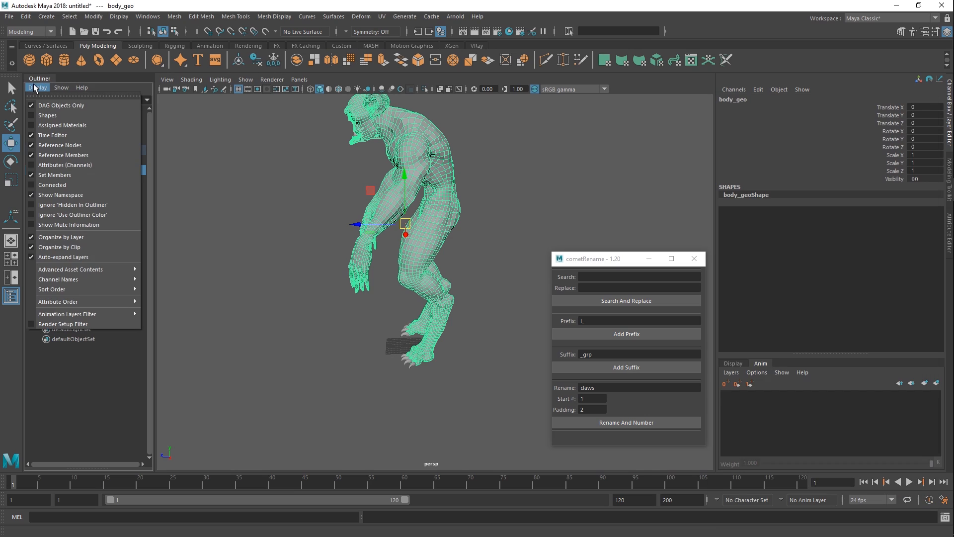
pyautogui.click(56, 105)
pyautogui.scroll(-5, 115, 268)
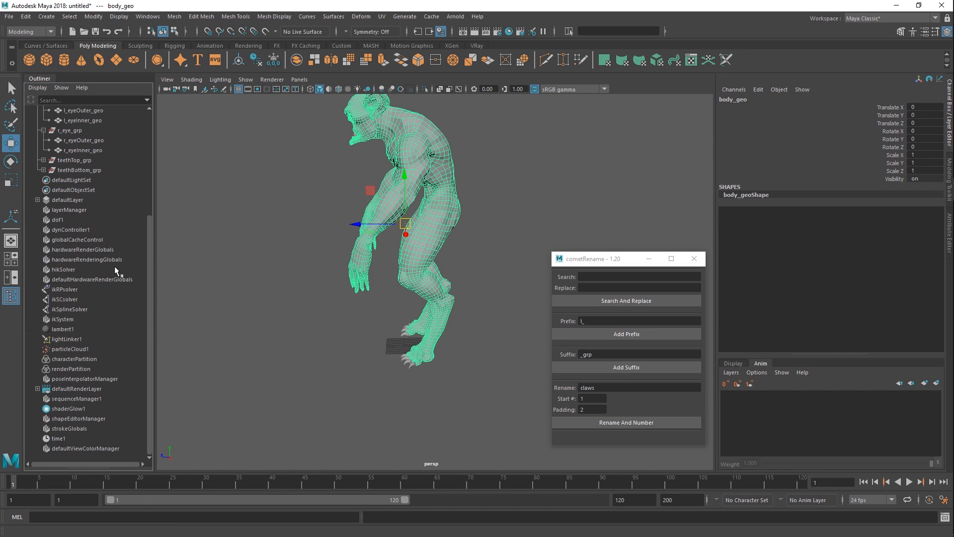
pyautogui.scroll(5, 83, 234)
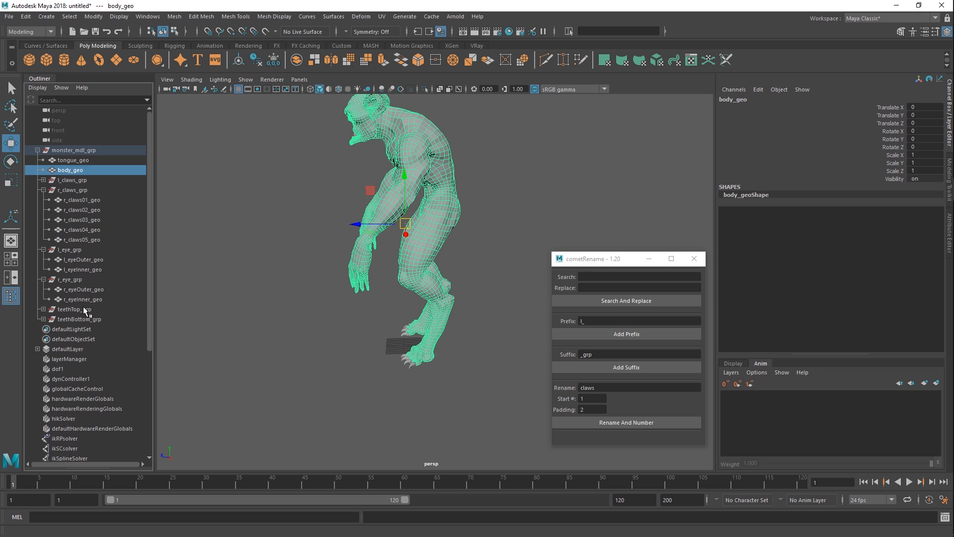
# Widen the Outliner and look through the non-DAG nodes listed below the monster_mdl_grp hierarchy.
pyautogui.moveTo(148, 243); pyautogui.dragTo(223, 234)
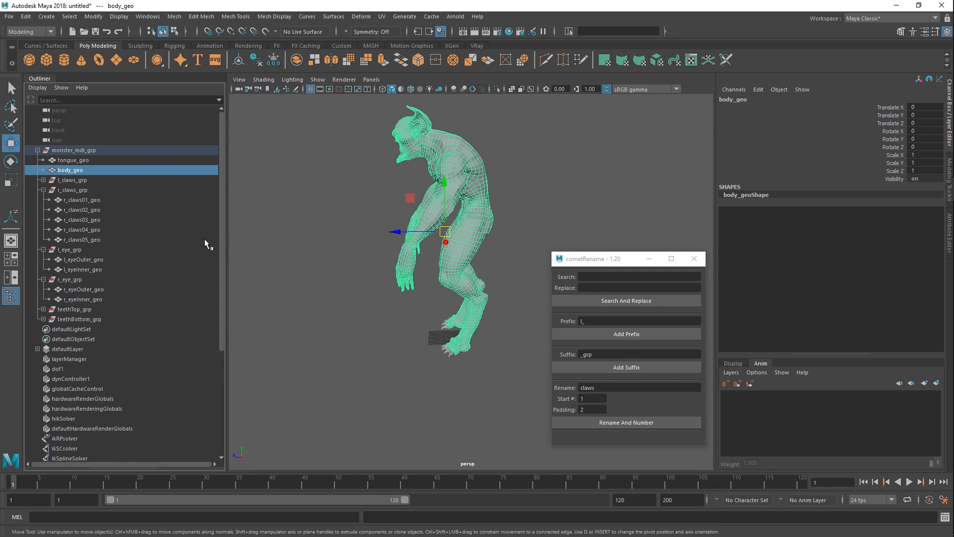
pyautogui.scroll(-3, 179, 265)
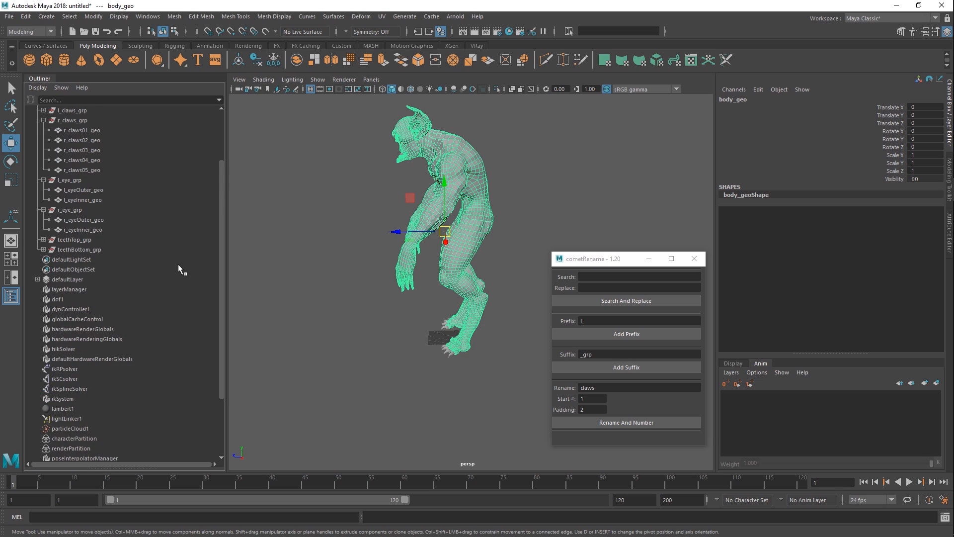
pyautogui.scroll(-3, 174, 316)
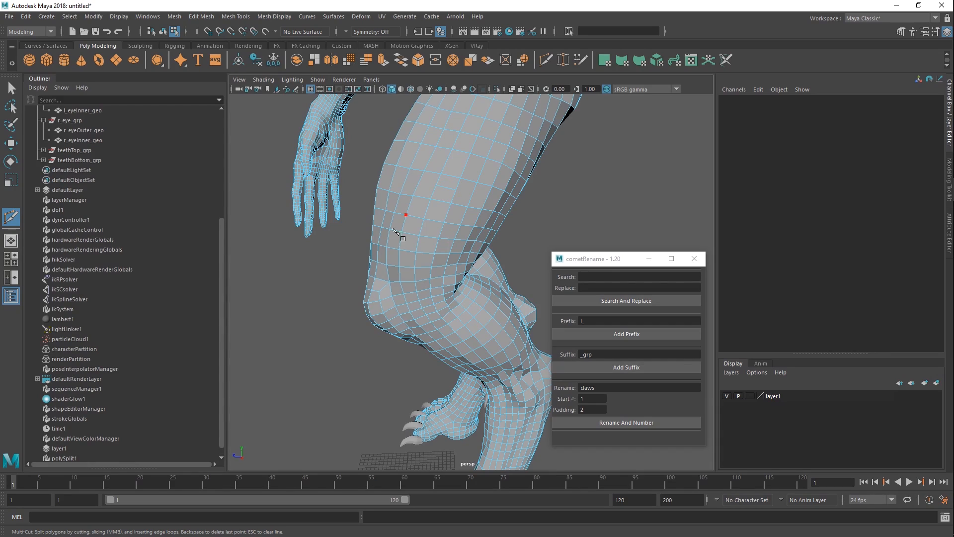
# Cut new edges across the body mesh's thigh faces with the Multi-Cut tool, and leave the tool.
pyautogui.scroll(-1, 159, 395)
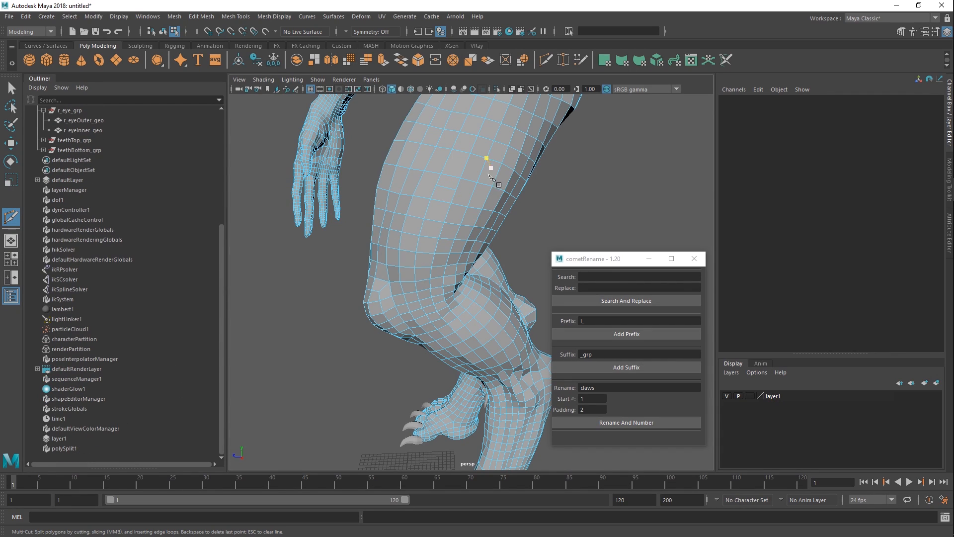
pyautogui.click(497, 175)
pyautogui.click(420, 155)
pyautogui.press('q')
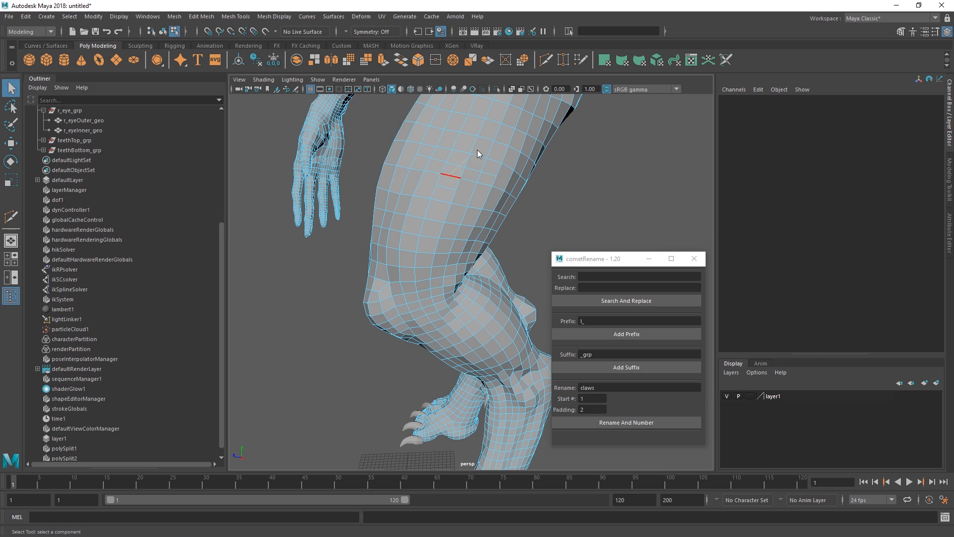
# Return the body mesh to object mode and assign it a new Blinn material.
pyautogui.press('F8')
pyautogui.moveTo(478, 150); pyautogui.dragTo(547, 419, button='right')
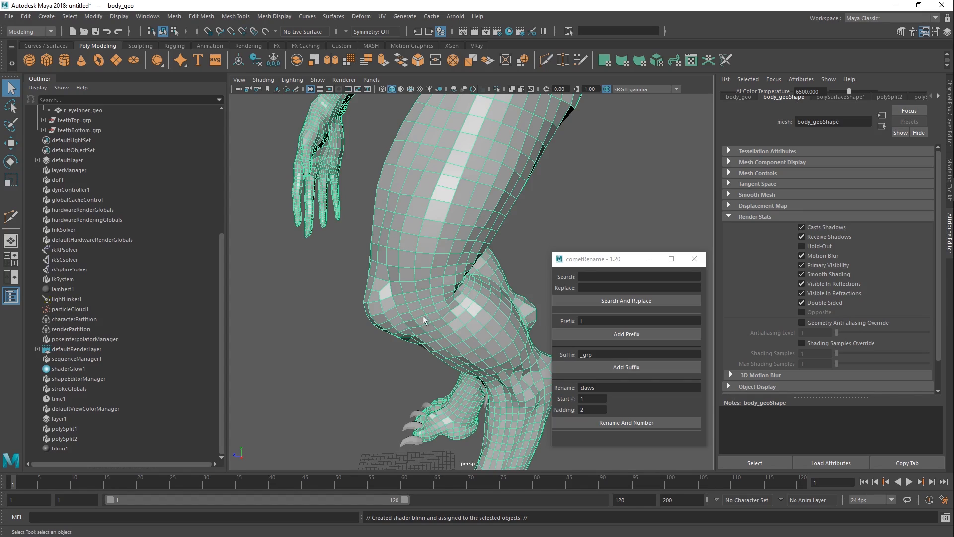
# Select the nodes from defaultLayer through blinn1 in the Outliner and delete them.
pyautogui.click(60, 449)
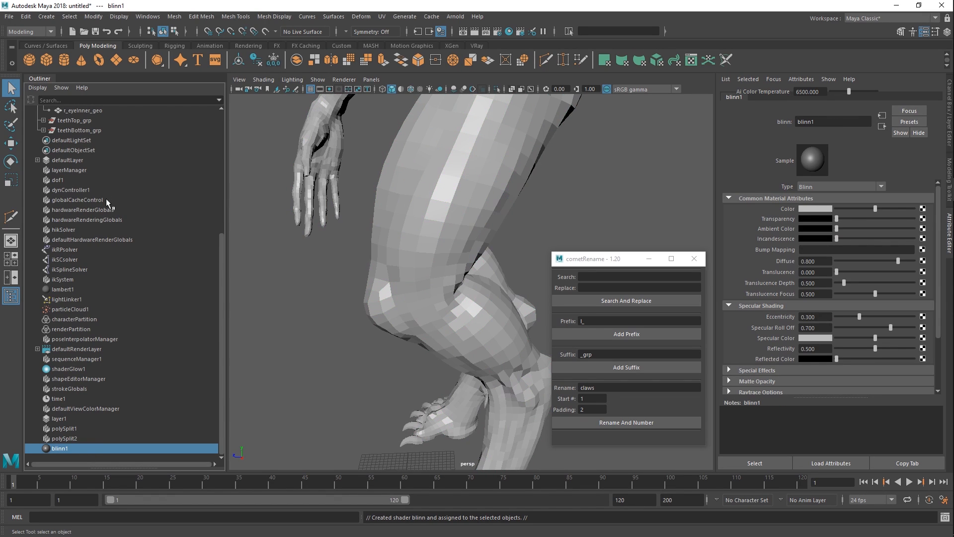
pyautogui.keyDown('shift'); pyautogui.click(97, 161); pyautogui.keyUp('shift')
pyautogui.press('Delete')
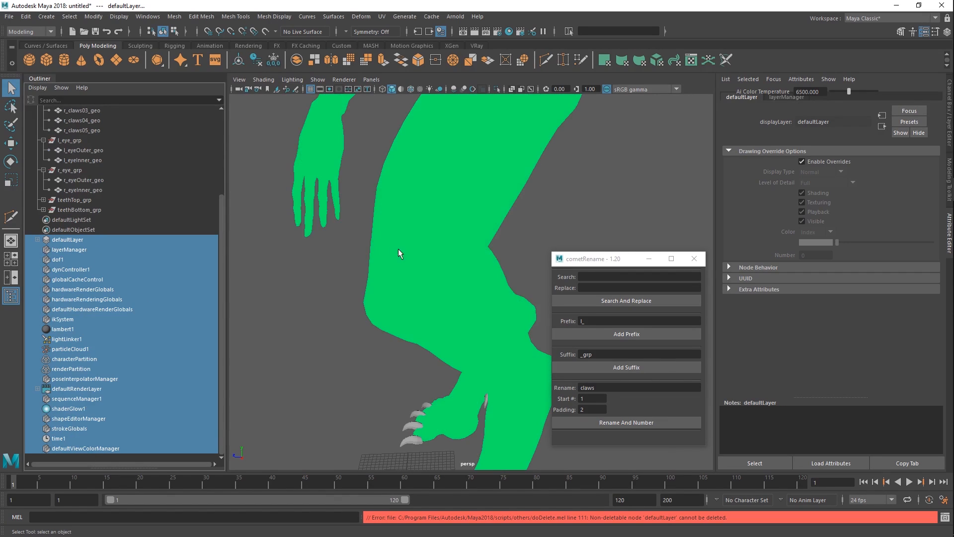
# Select the whole creature, assign it the existing lambert1 material, and clear the selection.
pyautogui.scroll(-9, 408, 253)
pyautogui.moveTo(339, 413); pyautogui.dragTo(601, 89)
pyautogui.moveTo(438, 208)
pyautogui.mouseDown(button='right')
pyautogui.moveTo(467, 481)
pyautogui.moveTo(502, 481)
pyautogui.mouseUp(button='right')
pyautogui.click(461, 359)
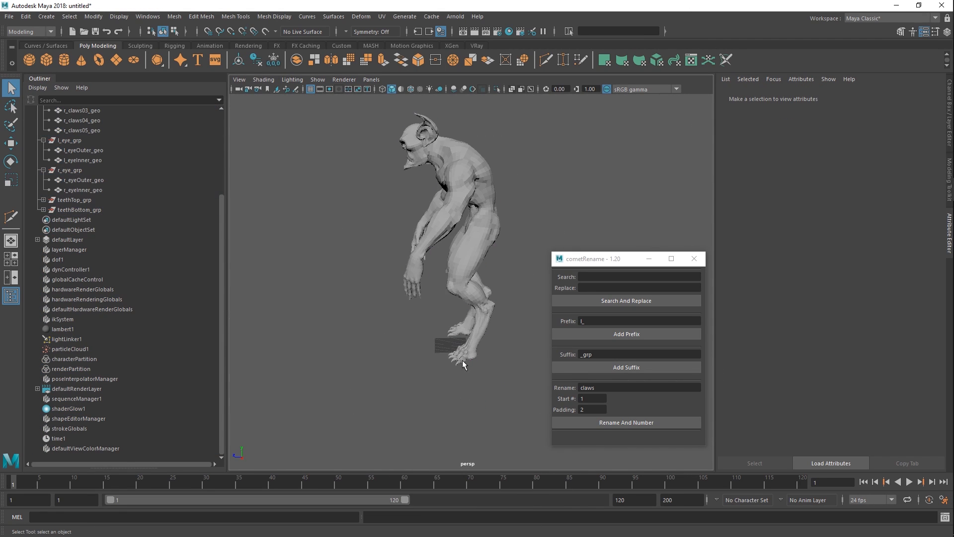
pyautogui.scroll(6, 407, 335)
pyautogui.scroll(4, 102, 402)
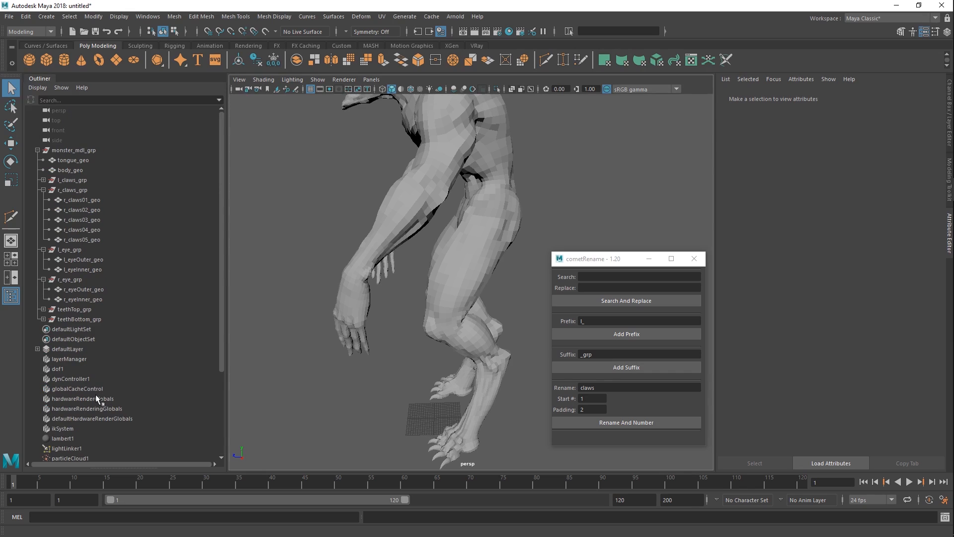
# Compare the Outliner list with DAG Objects Only on and off, and look through the default nodes below defaultLightSet.
pyautogui.click(37, 88)
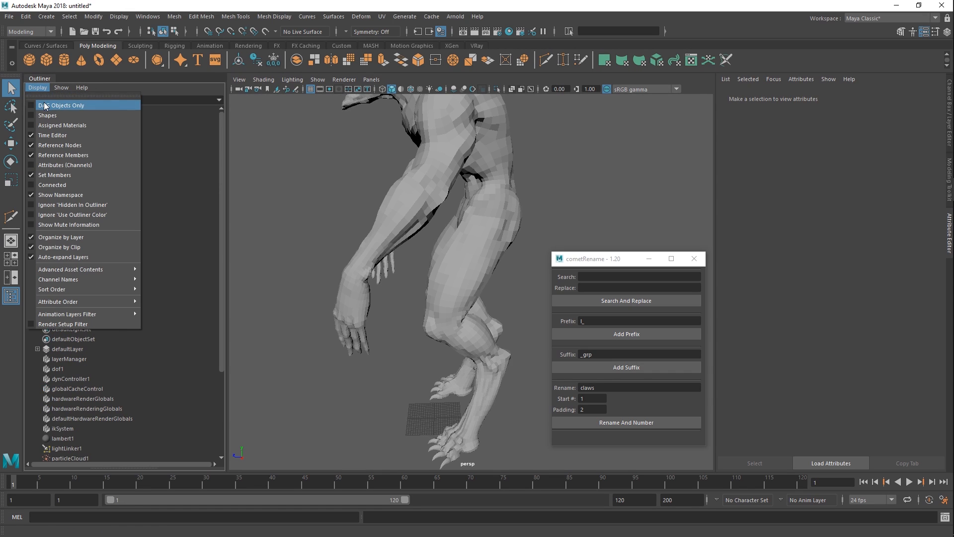
pyautogui.click(45, 103)
pyautogui.click(38, 89)
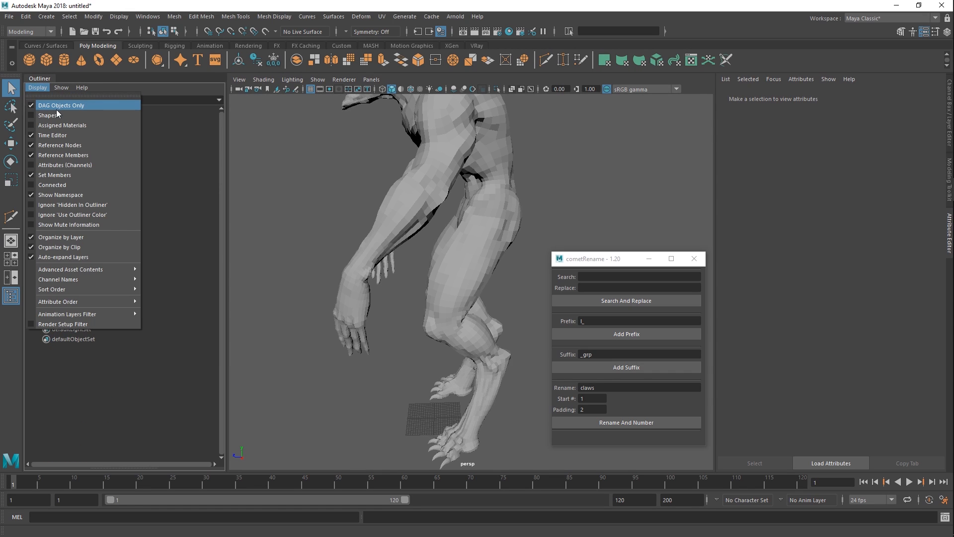
pyautogui.click(46, 103)
pyautogui.click(82, 330)
pyautogui.scroll(-4, 80, 346)
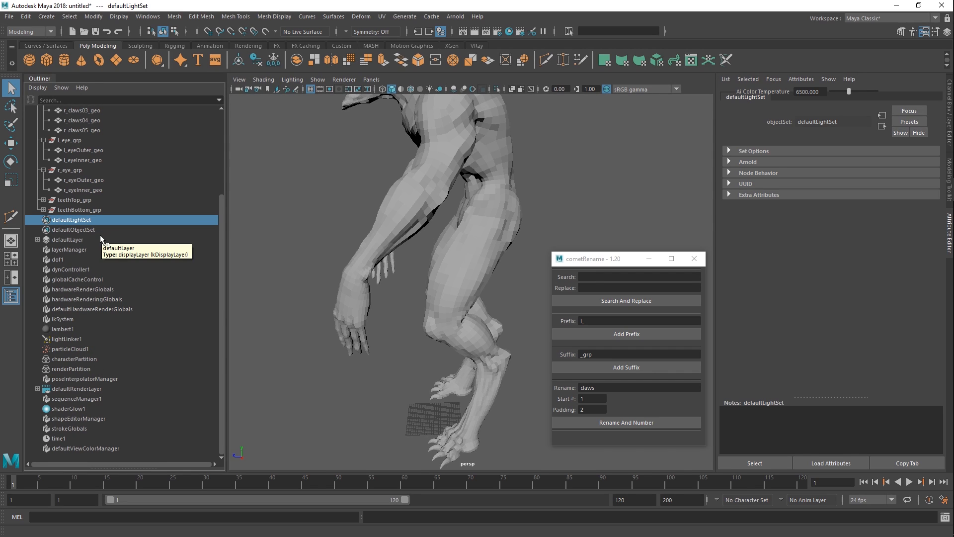
# Clear the selection and turn DAG Objects Only back on in the Outliner.
pyautogui.click(37, 88)
pyautogui.click(311, 229)
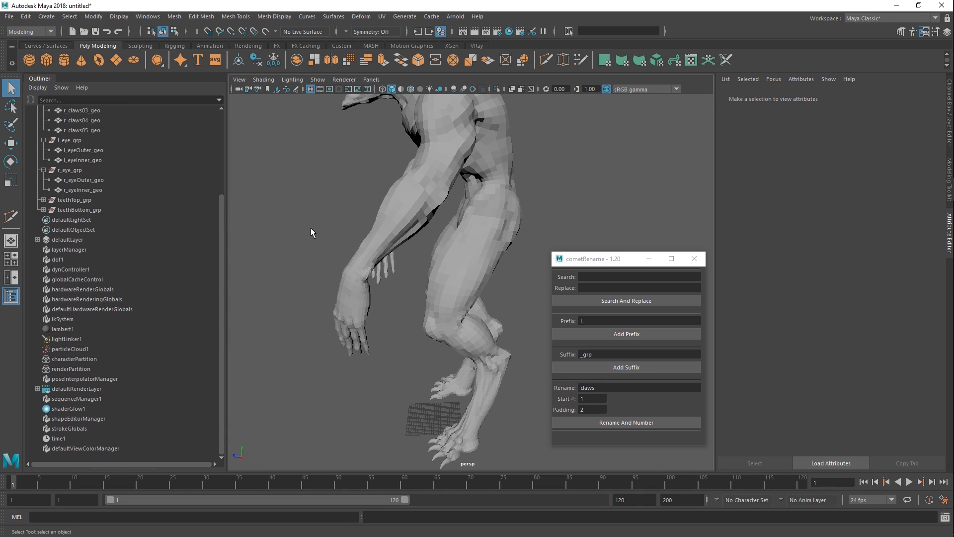
pyautogui.click(37, 88)
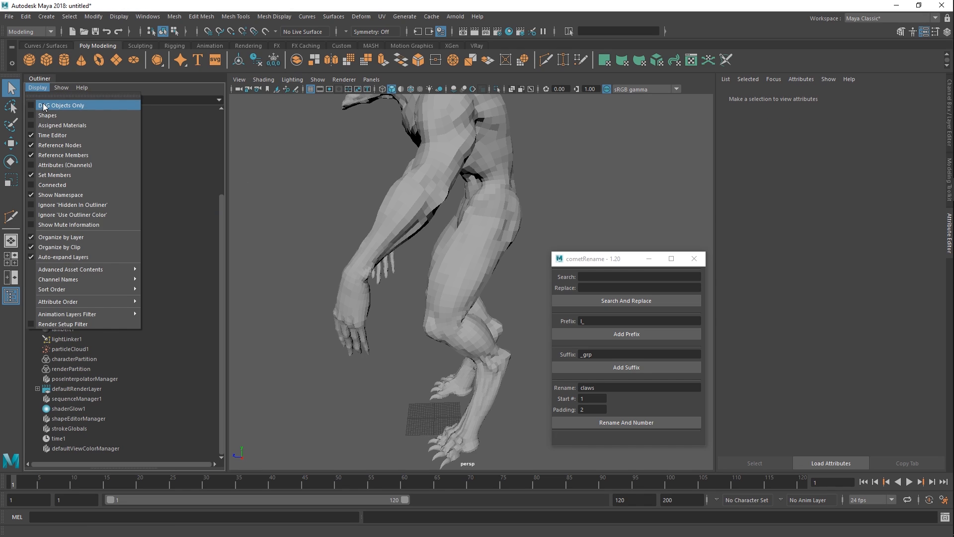
pyautogui.click(46, 112)
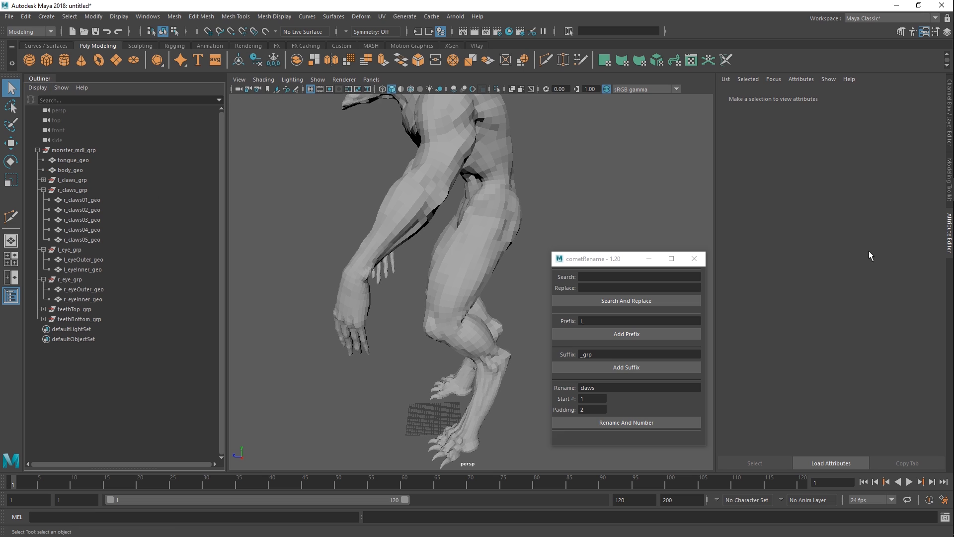
# Switch to the WordPad checklist and go over its "Cleanup of the mode", "Delete display layers" and "Delete History" items.
pyautogui.hotkey('alt', 'Tab')
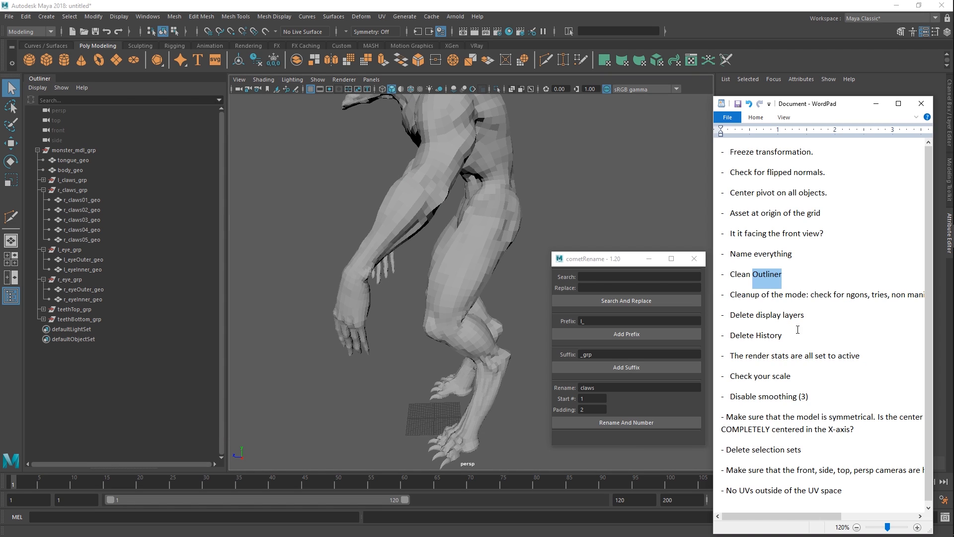
pyautogui.doubleClick(795, 298)
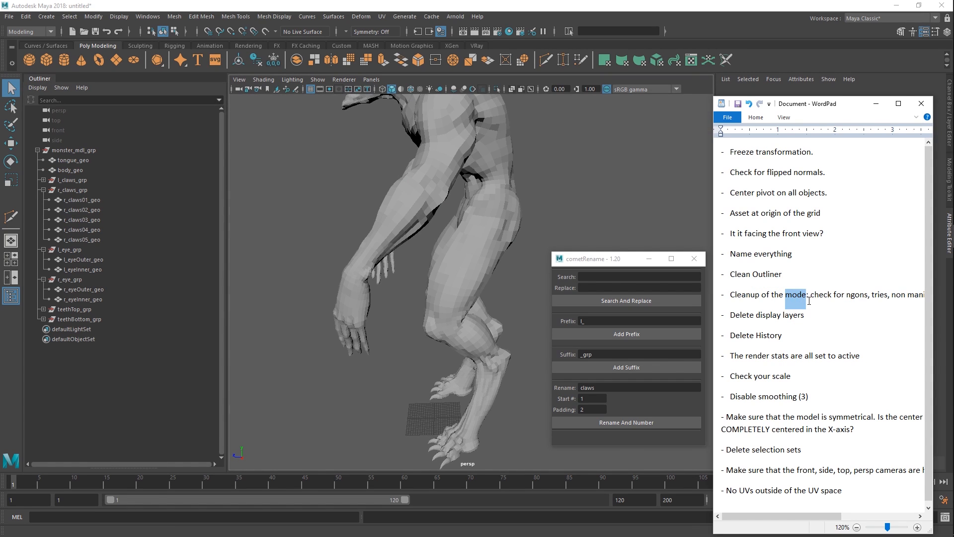
pyautogui.moveTo(813, 517); pyautogui.dragTo(789, 516)
pyautogui.doubleClick(828, 295)
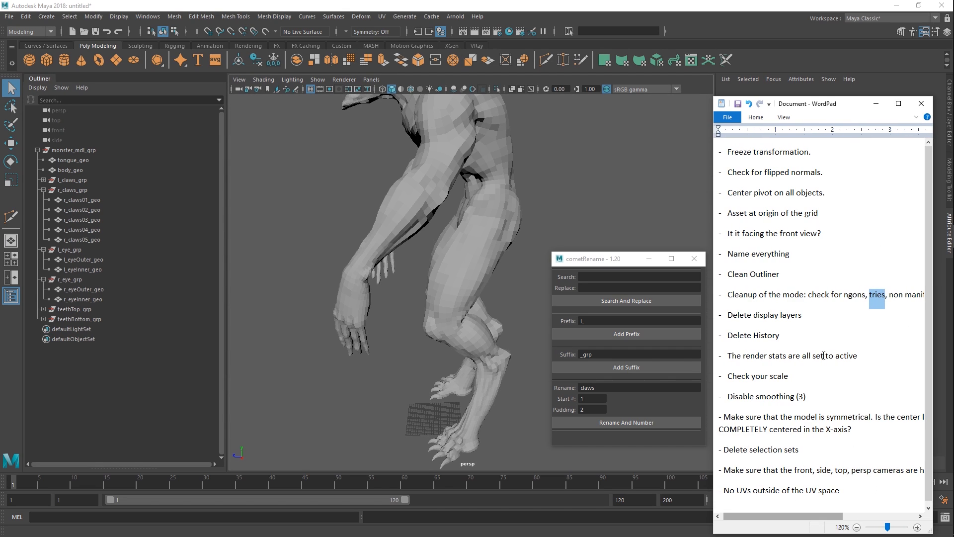
pyautogui.click(810, 315)
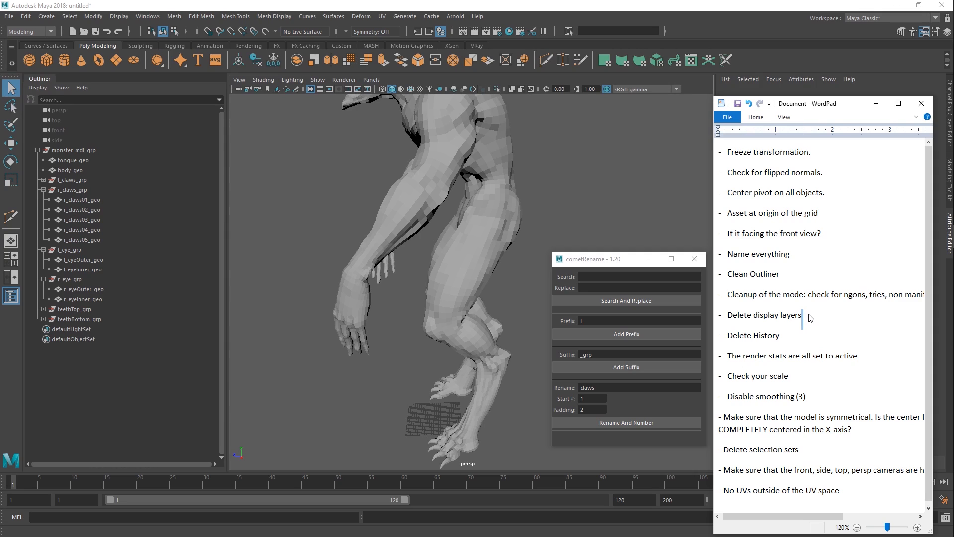
pyautogui.tripleClick(769, 336)
# Select the body mesh in Maya to check its Render Stats, and highlight "Check your scale" in the WordPad checklist.
pyautogui.click(595, 224)
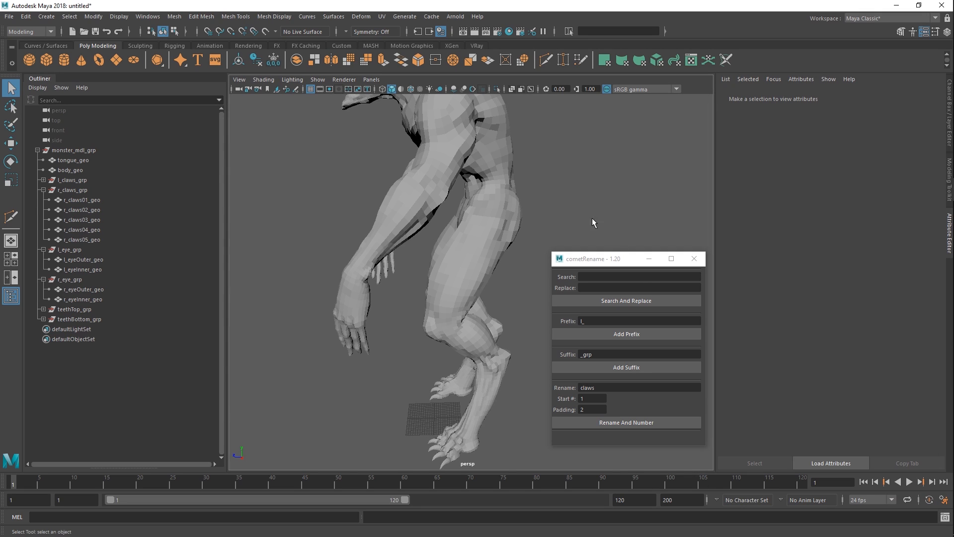
pyautogui.click(516, 228)
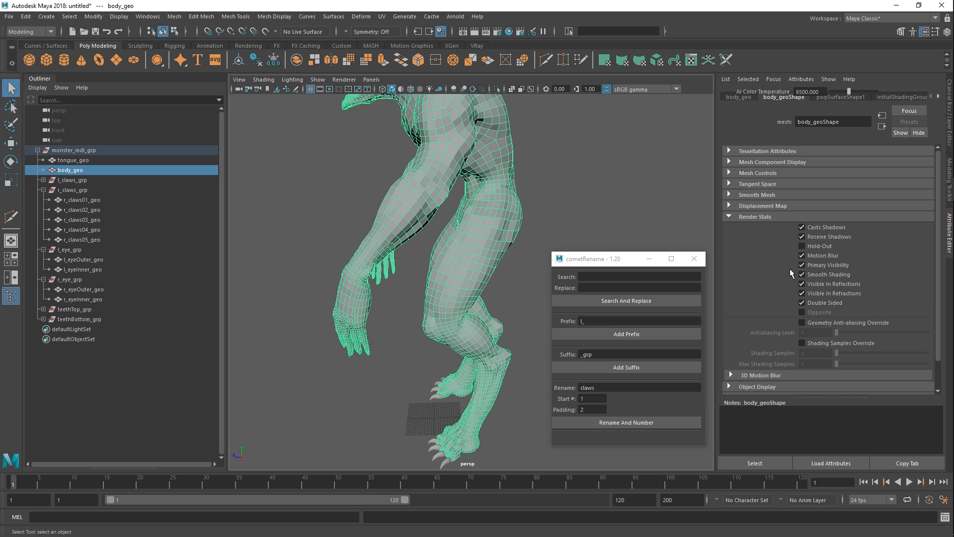
pyautogui.hotkey('alt', 'Tab')
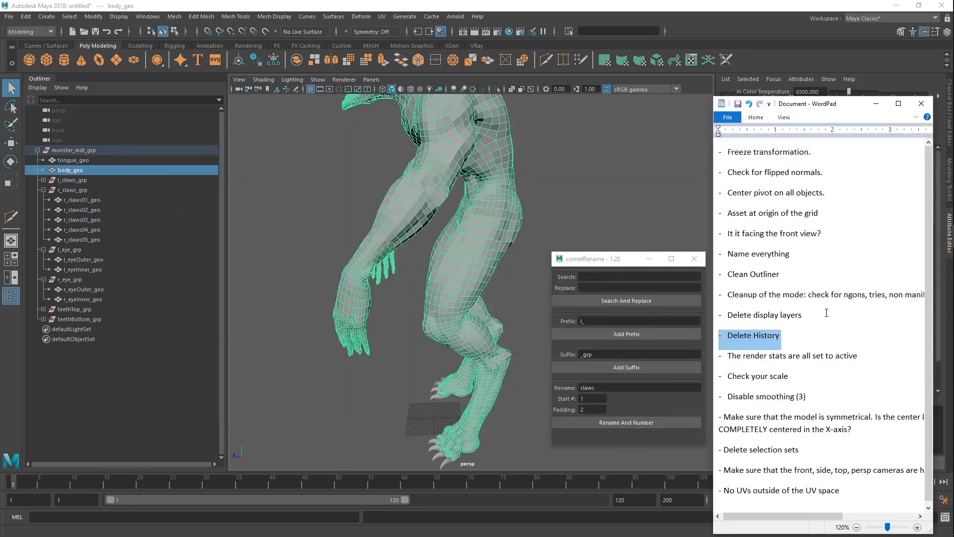
pyautogui.tripleClick(785, 379)
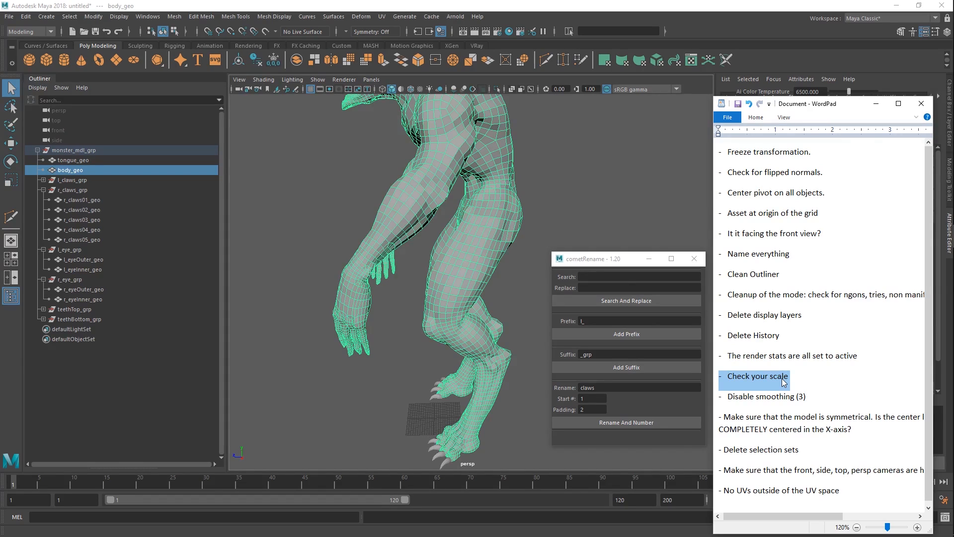
pyautogui.doubleClick(783, 379)
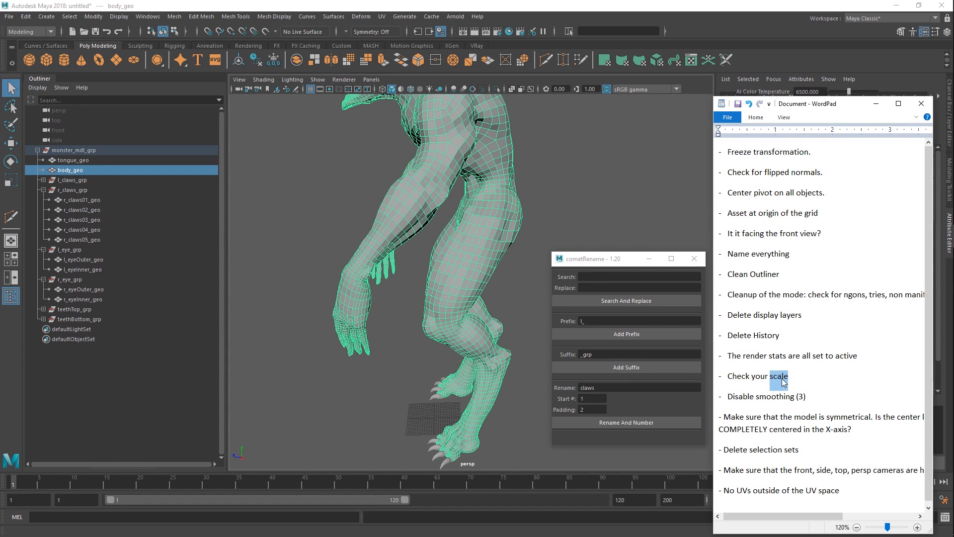
pyautogui.click(783, 376)
# Return to Maya, select all of the creature's meshes and inspect them from different angles.
pyautogui.scroll(-5, 387, 363)
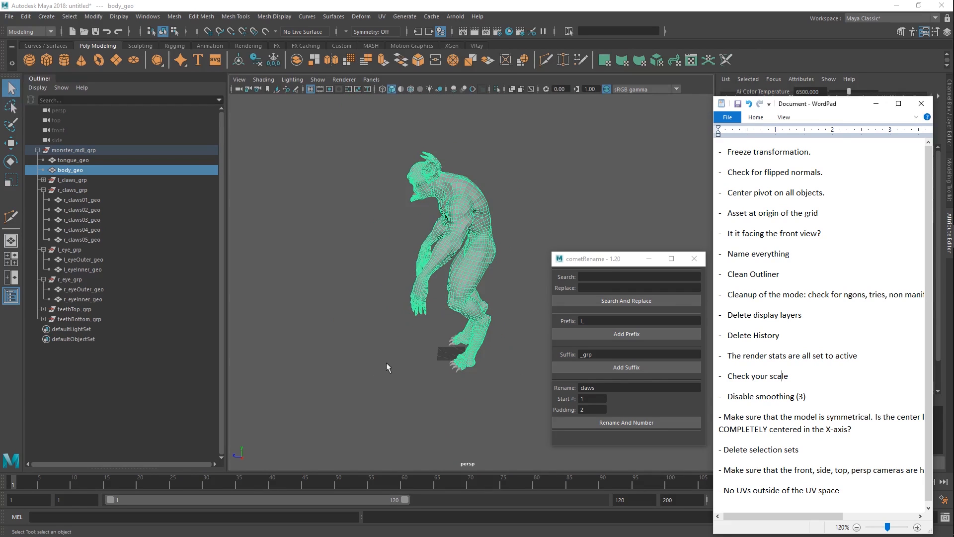
pyautogui.click(341, 403)
pyautogui.moveTo(320, 411); pyautogui.dragTo(566, 91)
pyautogui.scroll(5, 405, 273)
pyautogui.scroll(3, 405, 273)
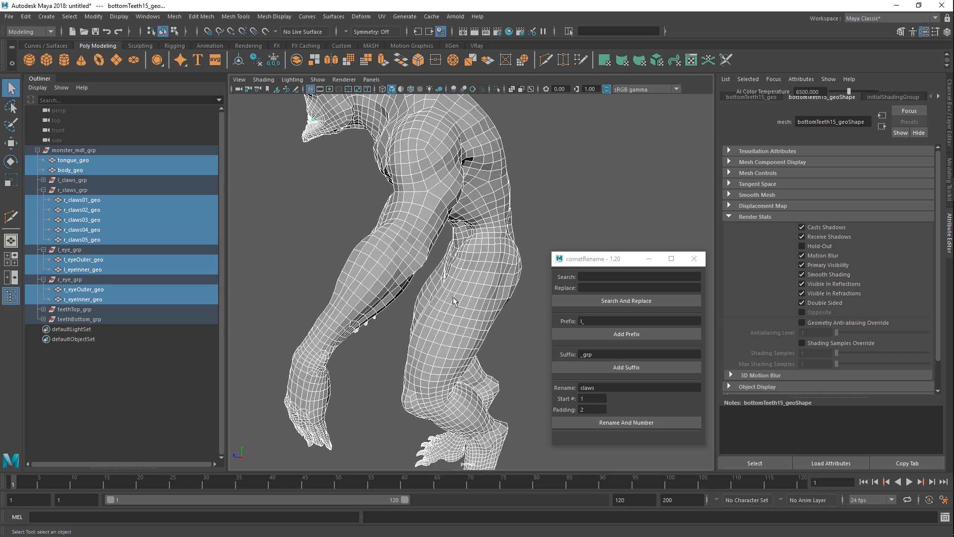
pyautogui.keyDown('alt'); pyautogui.moveTo(457, 281); pyautogui.dragTo(521, 226); pyautogui.keyUp('alt')
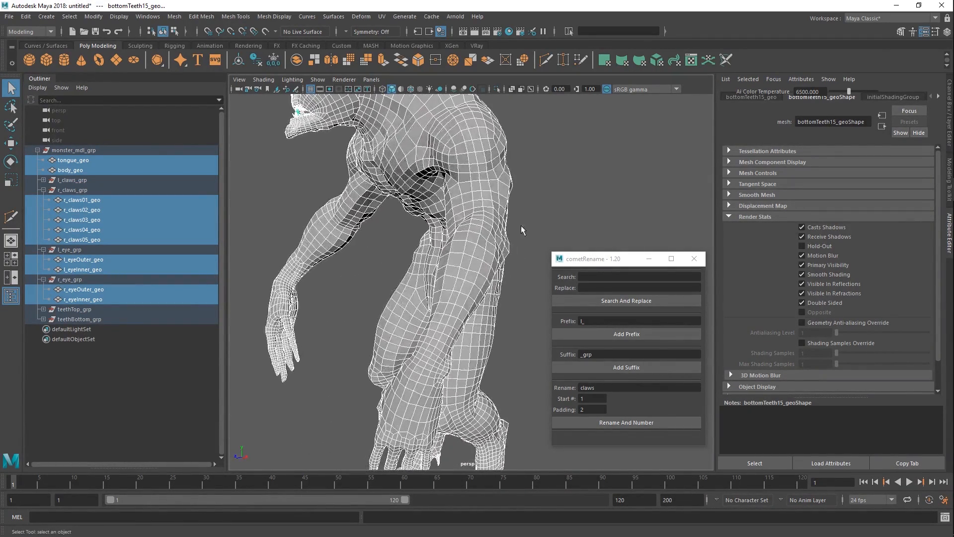
# Toggle the smooth mesh preview on the body mesh on, off and on again to compare the results.
pyautogui.click(478, 215)
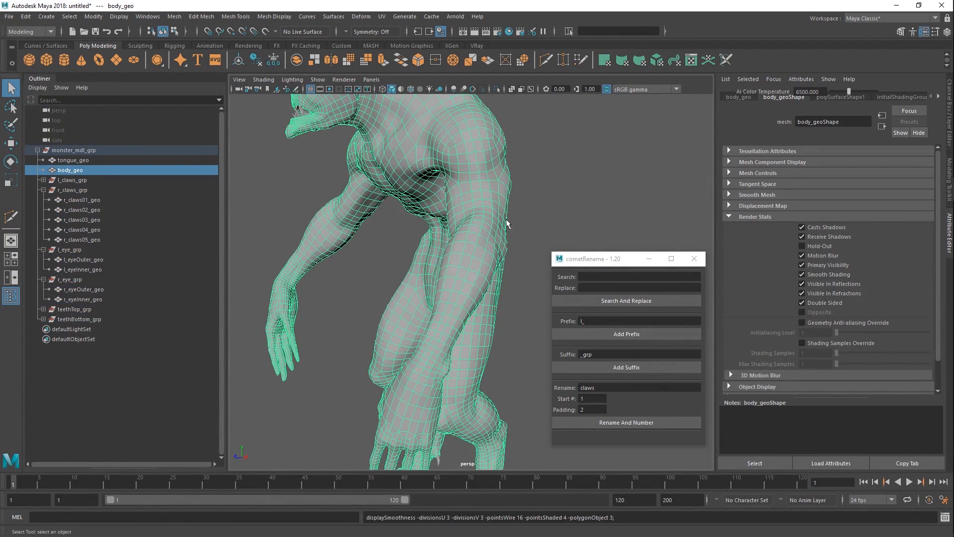
pyautogui.click(533, 213)
pyautogui.click(475, 229)
pyautogui.keyDown('alt'); pyautogui.moveTo(475, 229); pyautogui.dragTo(484, 257); pyautogui.keyUp('alt')
pyautogui.press('1')
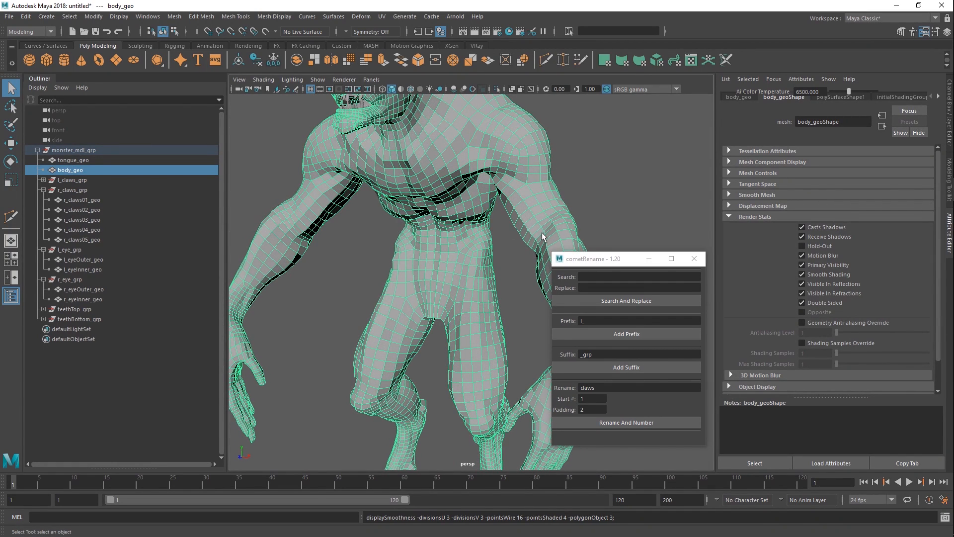
pyautogui.press('3')
# Move the cometRename window clear of the model, disable smooth preview on the body mesh, and frame it.
pyautogui.click(620, 273)
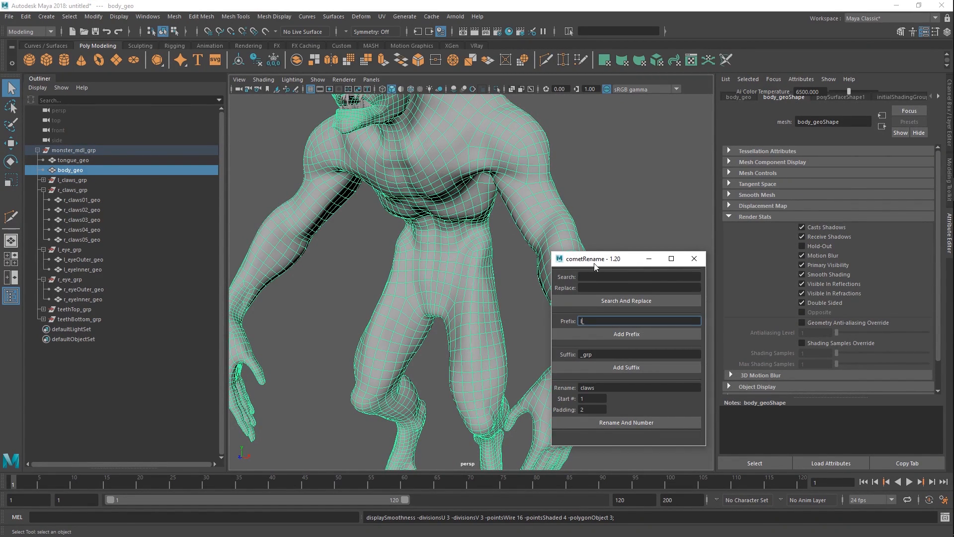
pyautogui.moveTo(594, 263); pyautogui.dragTo(684, 289)
pyautogui.write('1')
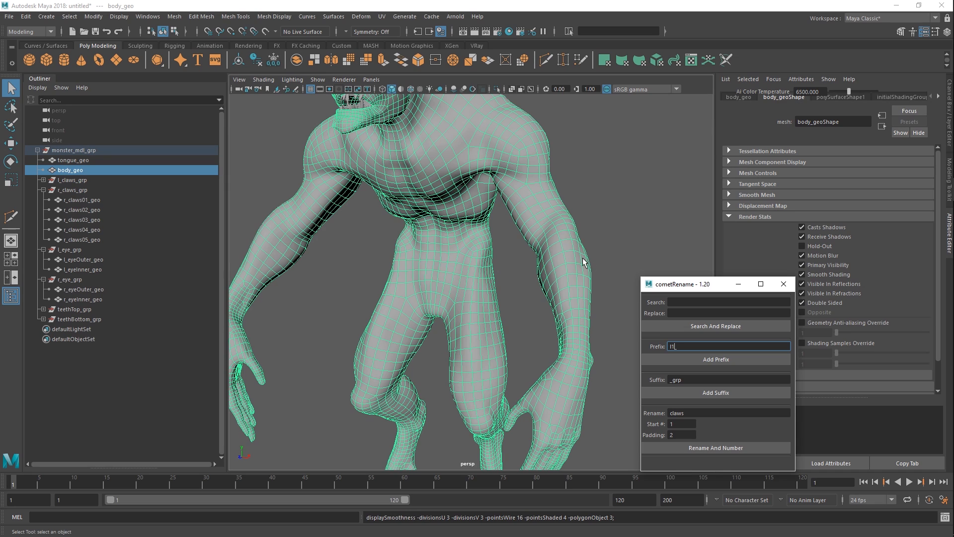
pyautogui.click(584, 261)
pyautogui.press('1')
pyautogui.press('f')
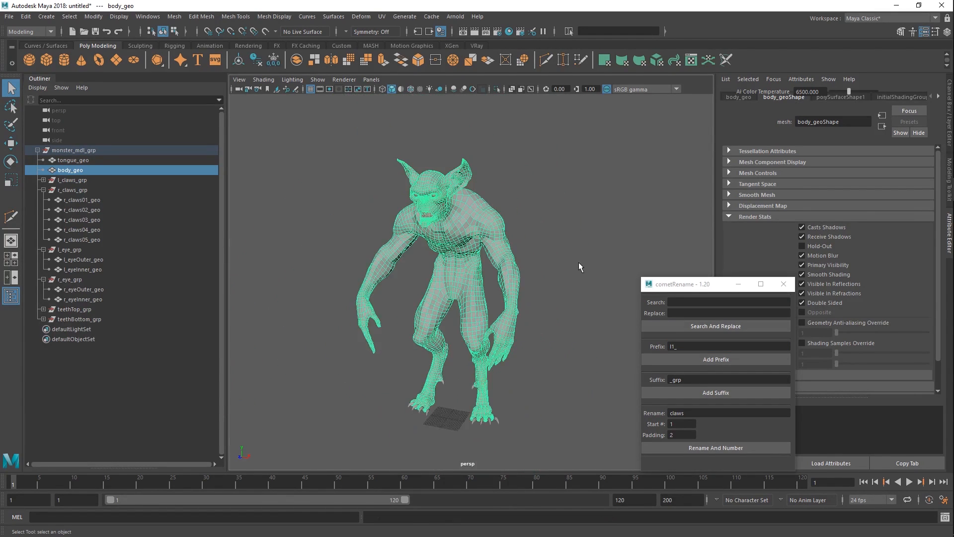
# Select all of the creature's meshes, disable their smooth preview, and frame the whole model.
pyautogui.scroll(-3, 579, 262)
pyautogui.moveTo(599, 167); pyautogui.dragTo(423, 298)
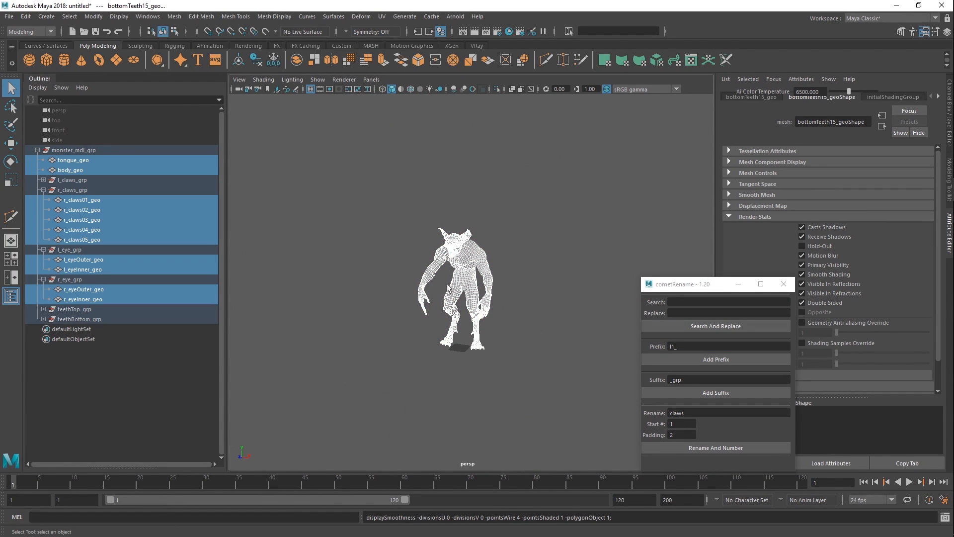
pyautogui.hotkey('alt', 'Tab')
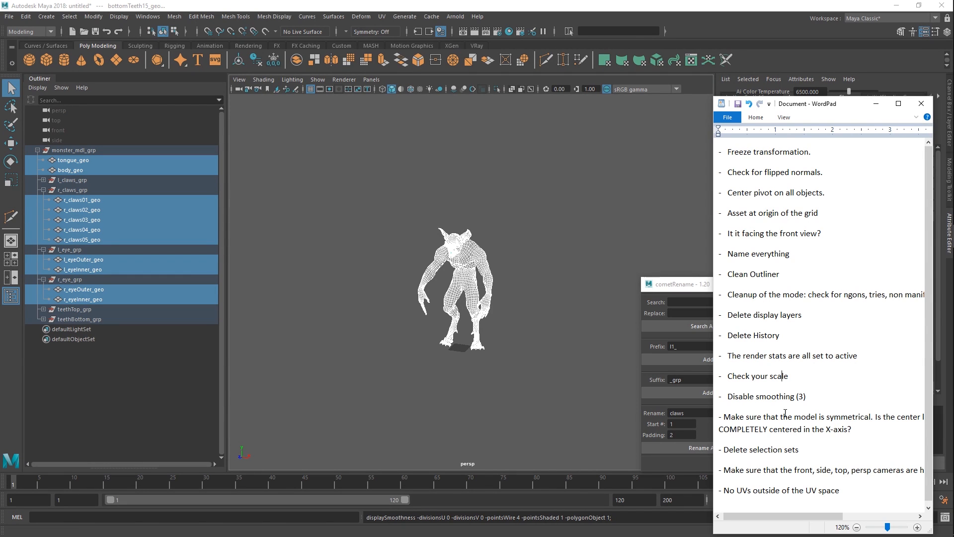
pyautogui.hotkey('alt', 'Tab')
pyautogui.press('f')
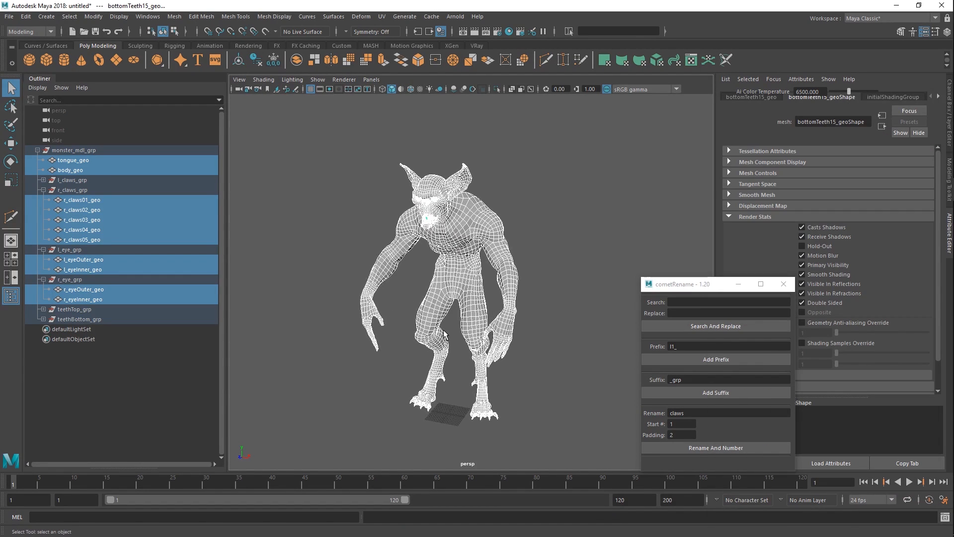
# Highlight the WordPad checklist items about the front, side, top and persp cameras and UVs outside the UV space.
pyautogui.hotkey('alt', 'Tab')
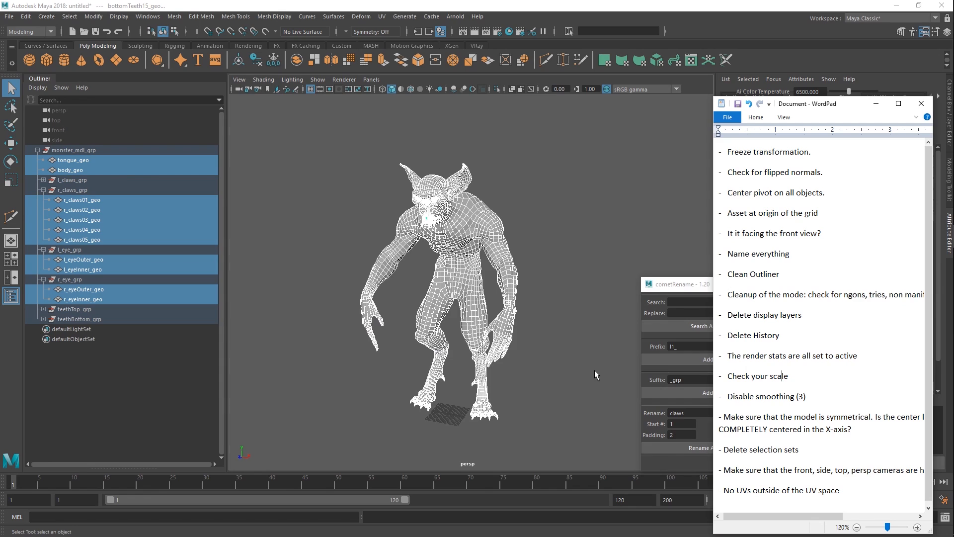
pyautogui.moveTo(855, 491); pyautogui.dragTo(742, 476)
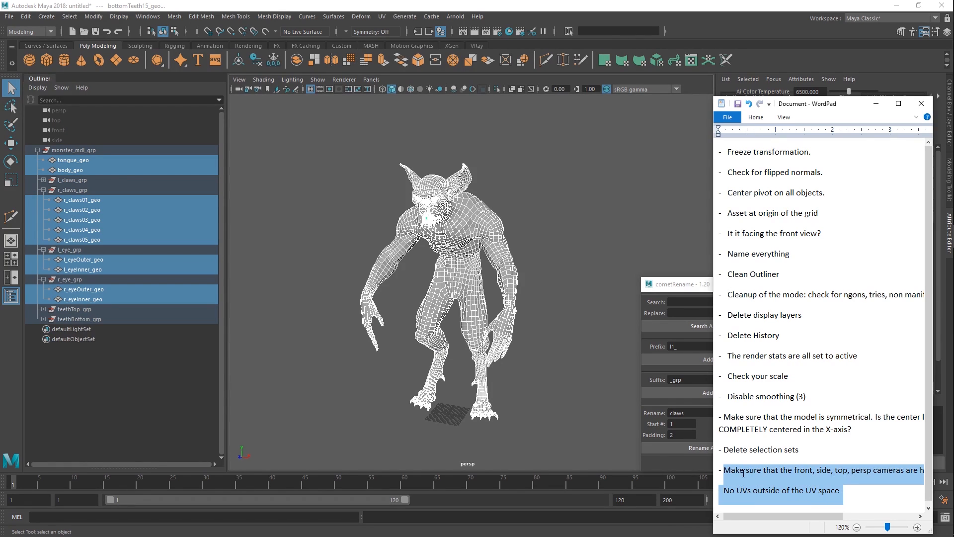
pyautogui.click(751, 476)
# Unhide the persp, top, front and side cameras from the Outliner, and hide all four again.
pyautogui.moveTo(88, 116); pyautogui.dragTo(70, 139)
pyautogui.click(336, 204)
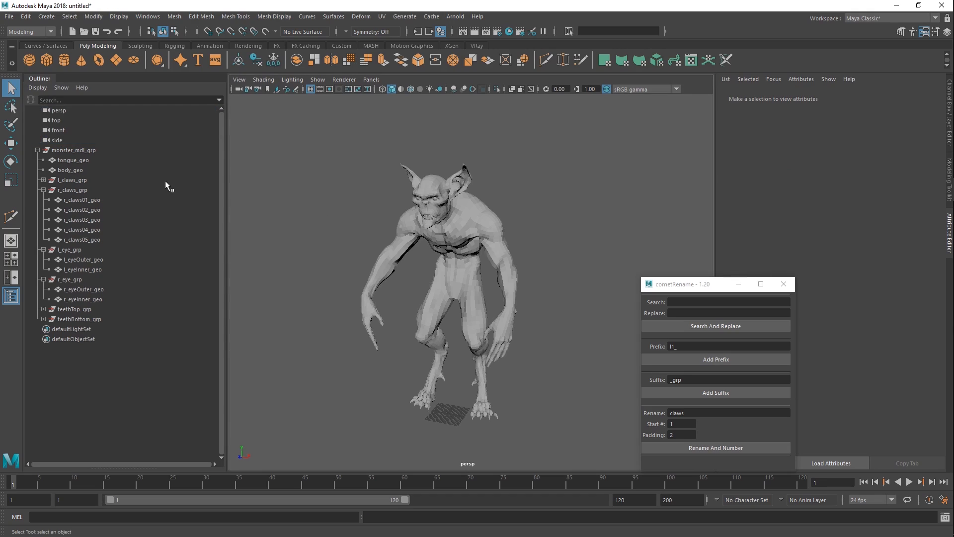
pyautogui.click(77, 138)
pyautogui.moveTo(84, 120); pyautogui.dragTo(81, 110)
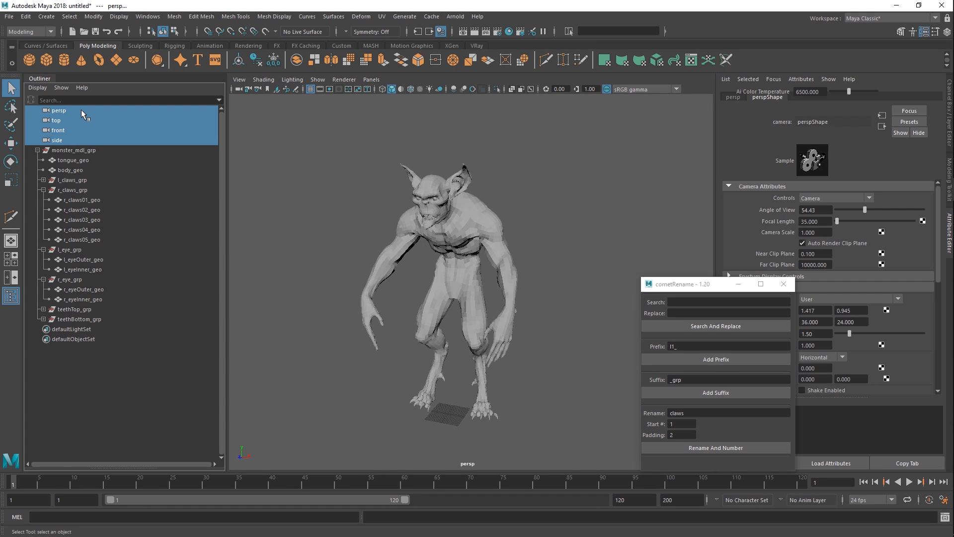
pyautogui.press('h')
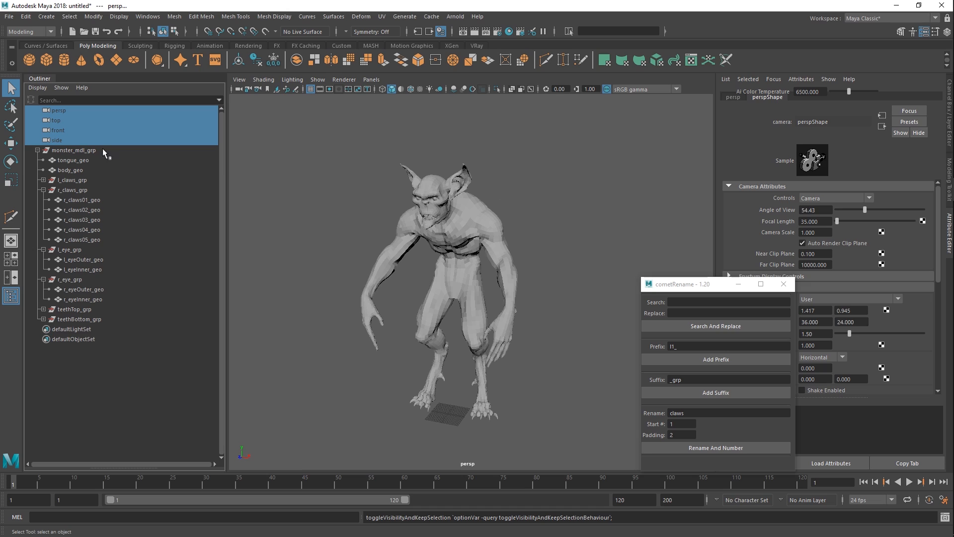
# Select all of the creature's meshes and apply Soften Edge to them.
pyautogui.click(73, 126)
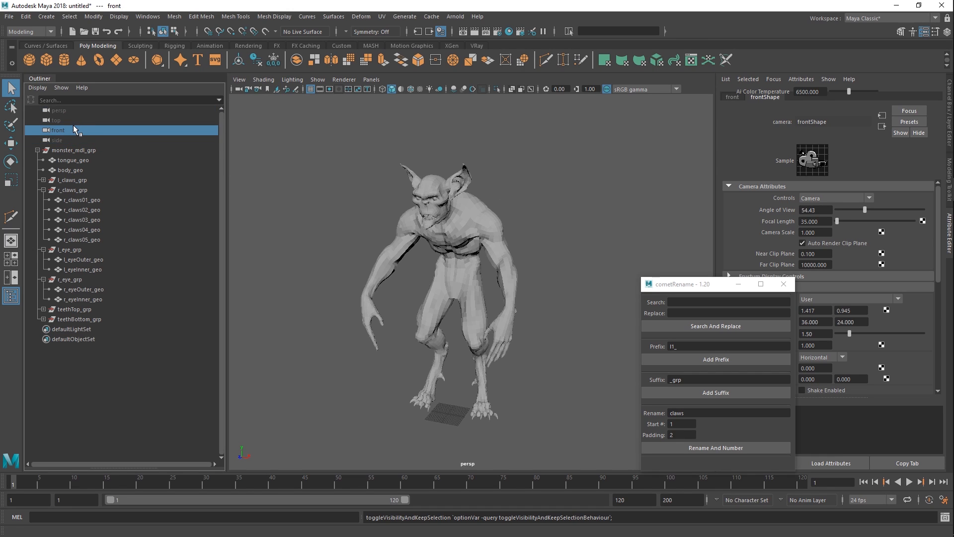
pyautogui.click(332, 198)
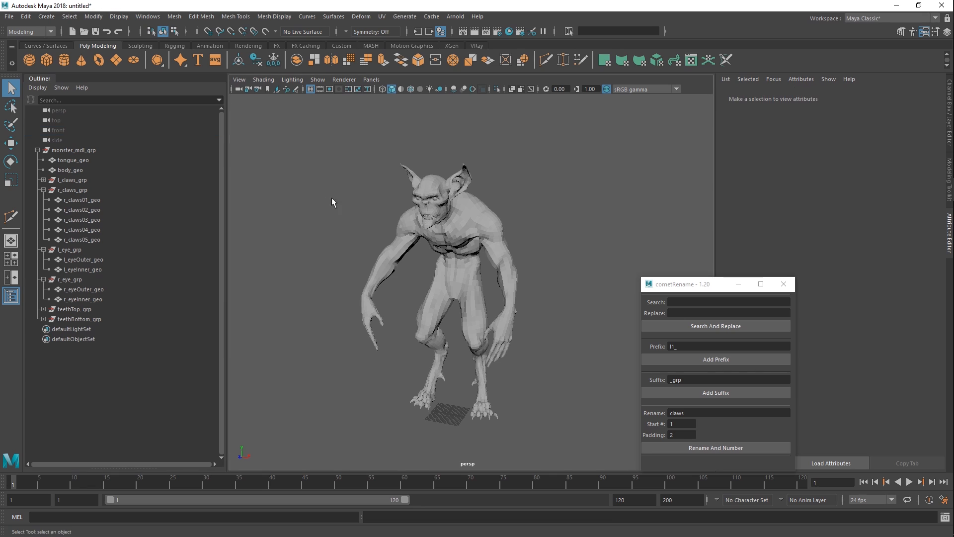
pyautogui.keyDown('alt'); pyautogui.moveTo(420, 264); pyautogui.dragTo(458, 264, button='right'); pyautogui.keyUp('alt')
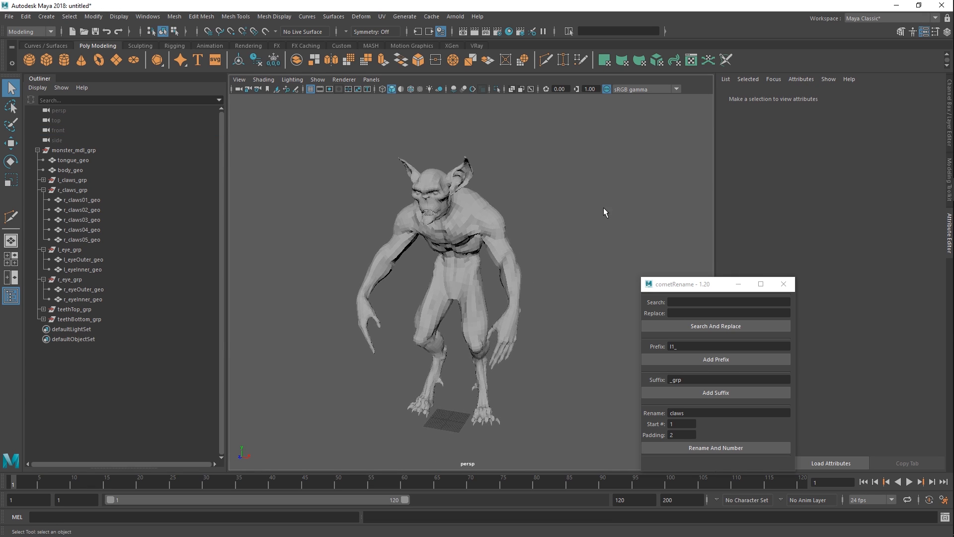
pyautogui.moveTo(605, 212); pyautogui.dragTo(293, 450)
pyautogui.keyDown('shift'); pyautogui.rightClick(462, 219); pyautogui.keyUp('shift')
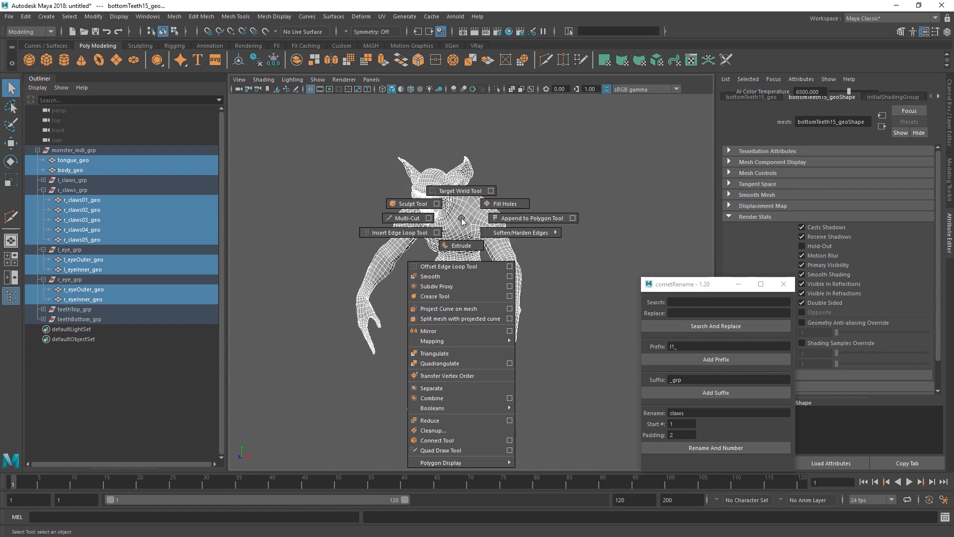
pyautogui.keyDown('shift'); pyautogui.rightClick(489, 242); pyautogui.keyUp('shift')
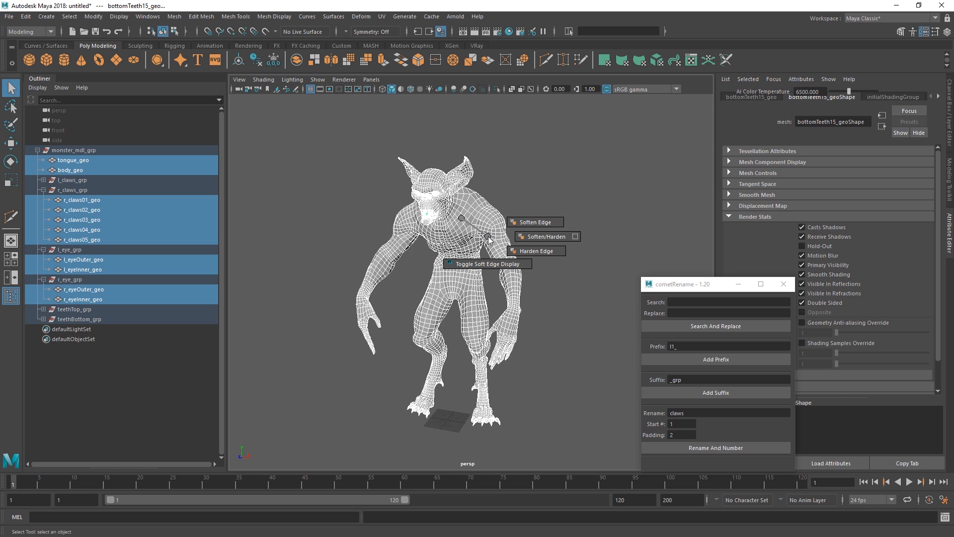
pyautogui.moveTo(547, 254)
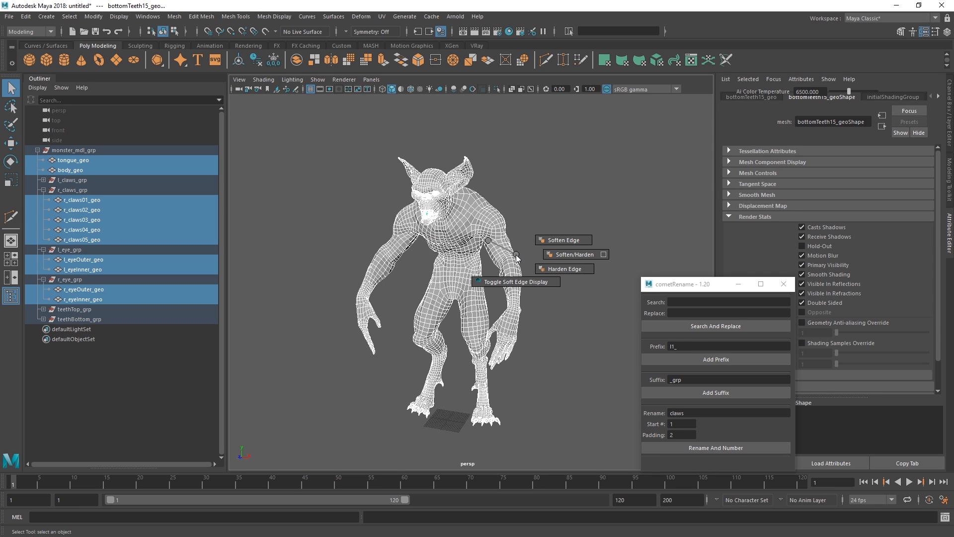
pyautogui.click(536, 236)
pyautogui.click(535, 240)
# Examine the creature's surface shading up close and as a whole from the front, back and side.
pyautogui.keyDown('alt'); pyautogui.moveTo(536, 237); pyautogui.dragTo(599, 260, button='right'); pyautogui.keyUp('alt')
pyautogui.keyDown('alt'); pyautogui.moveTo(507, 219); pyautogui.dragTo(513, 291, button='middle'); pyautogui.keyUp('alt')
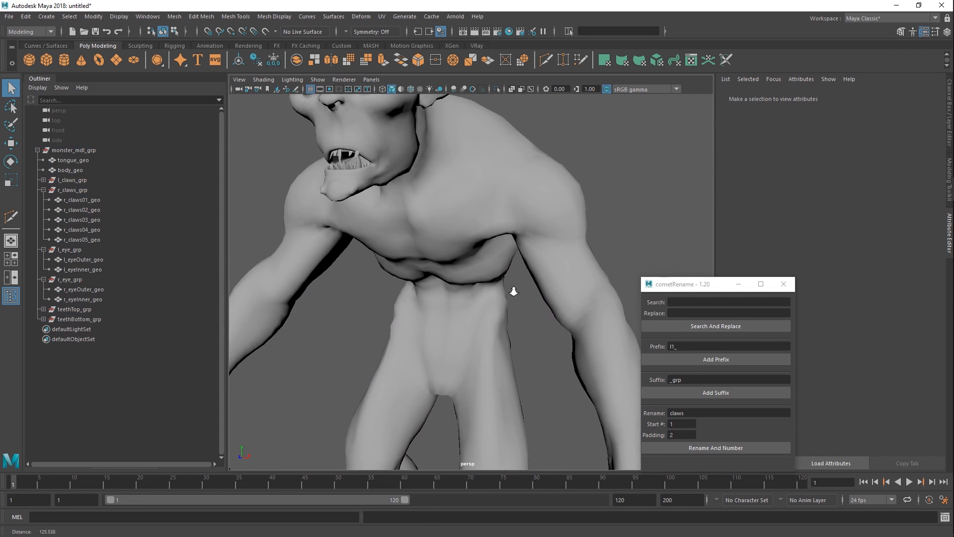
pyautogui.keyDown('alt'); pyautogui.moveTo(489, 275); pyautogui.dragTo(686, 298); pyautogui.keyUp('alt')
pyautogui.keyDown('alt'); pyautogui.moveTo(617, 298); pyautogui.dragTo(568, 265, button='right'); pyautogui.keyUp('alt')
pyautogui.click(481, 292)
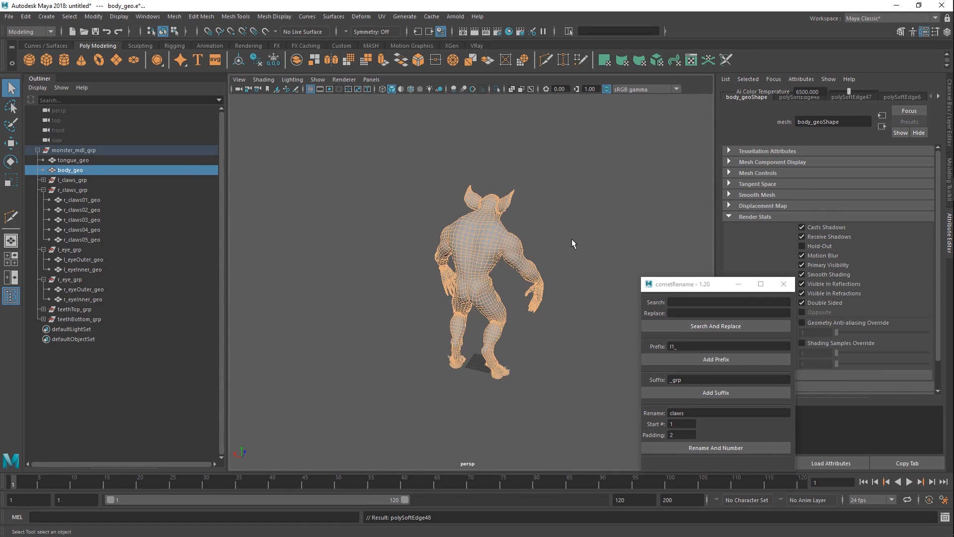
pyautogui.click(572, 238)
pyautogui.keyDown('alt'); pyautogui.moveTo(447, 263); pyautogui.dragTo(493, 276, button='right'); pyautogui.keyUp('alt')
pyautogui.keyDown('alt'); pyautogui.moveTo(493, 276); pyautogui.dragTo(567, 276); pyautogui.keyUp('alt')
pyautogui.keyDown('alt'); pyautogui.moveTo(506, 239); pyautogui.dragTo(500, 286, button='middle'); pyautogui.keyUp('alt')
pyautogui.keyDown('alt'); pyautogui.moveTo(500, 286); pyautogui.dragTo(508, 255); pyautogui.keyUp('alt')
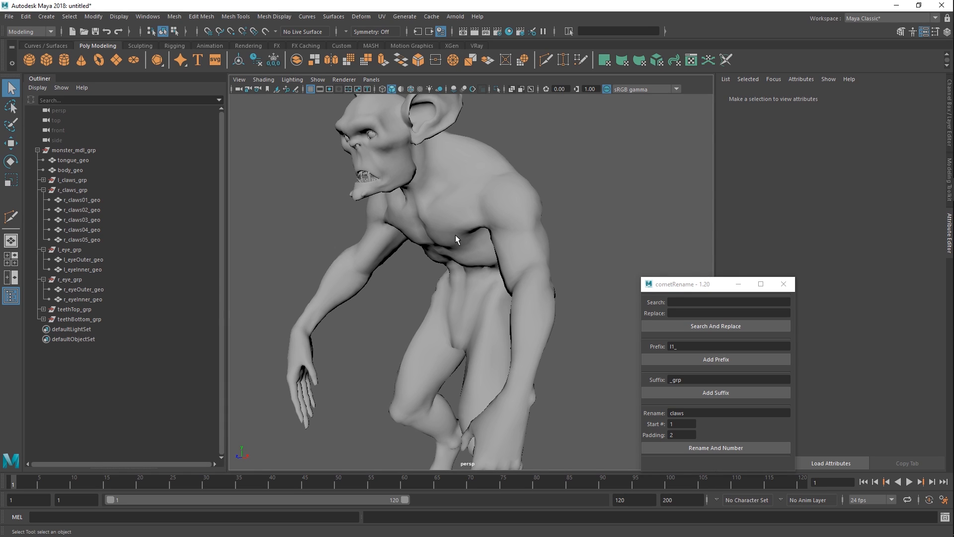
pyautogui.scroll(-3, 446, 229)
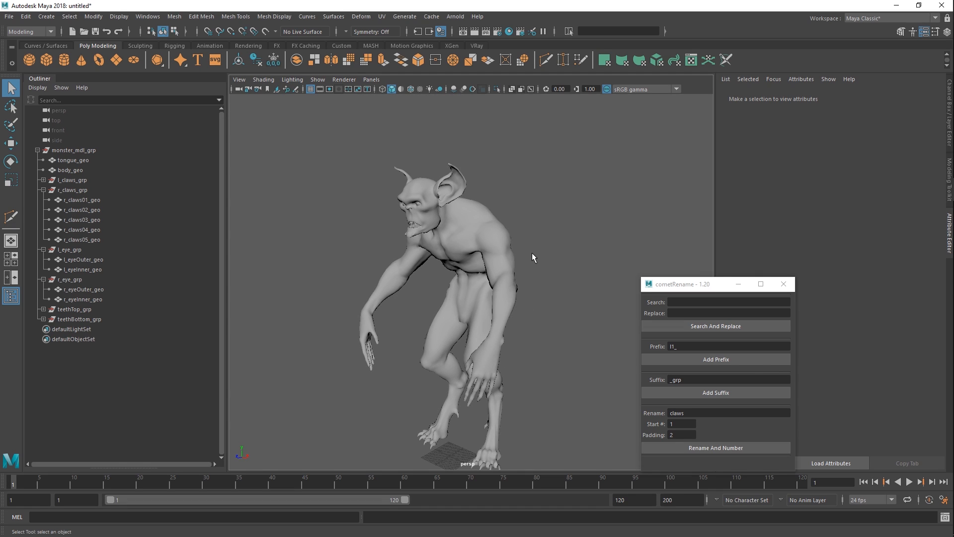
pyautogui.keyDown('alt'); pyautogui.moveTo(457, 243); pyautogui.dragTo(482, 254); pyautogui.keyUp('alt')
pyautogui.keyDown('alt'); pyautogui.moveTo(483, 254); pyautogui.dragTo(485, 211, button='middle'); pyautogui.keyUp('alt')
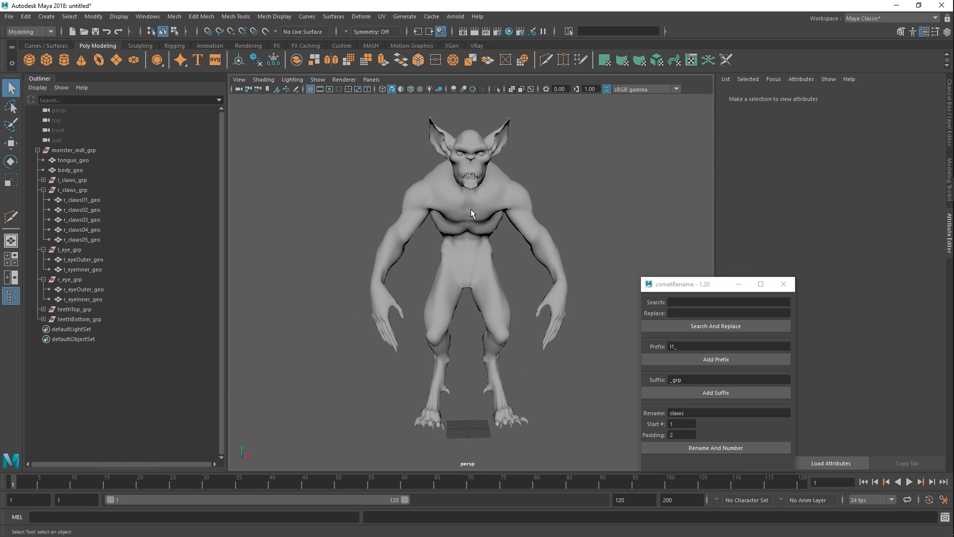
# Switch to the WordPad checklist and widen its window to read the complete cleanup items.
pyautogui.hotkey('alt', 'Tab')
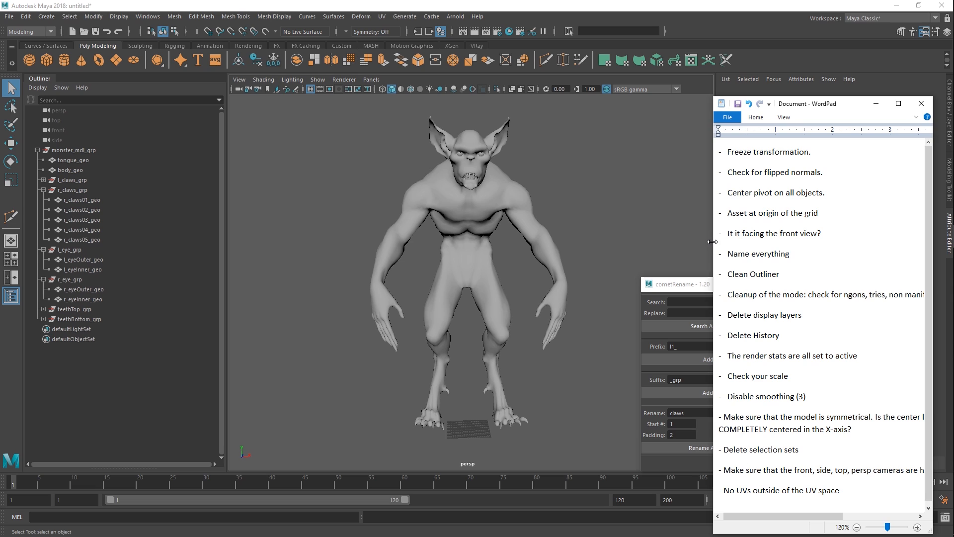
pyautogui.moveTo(714, 244); pyautogui.dragTo(631, 249)
pyautogui.click(545, 245)
# Review the whole creature, and collapse and re-expand monster_mdl_grp in the Outliner to check the hierarchy.
pyautogui.keyDown('alt'); pyautogui.moveTo(544, 246); pyautogui.dragTo(448, 222); pyautogui.keyUp('alt')
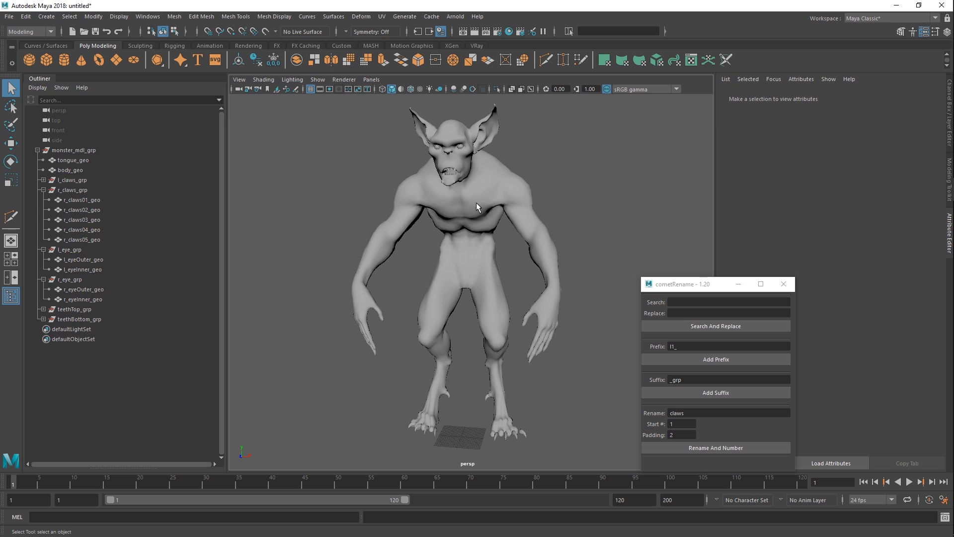
pyautogui.scroll(-2, 476, 202)
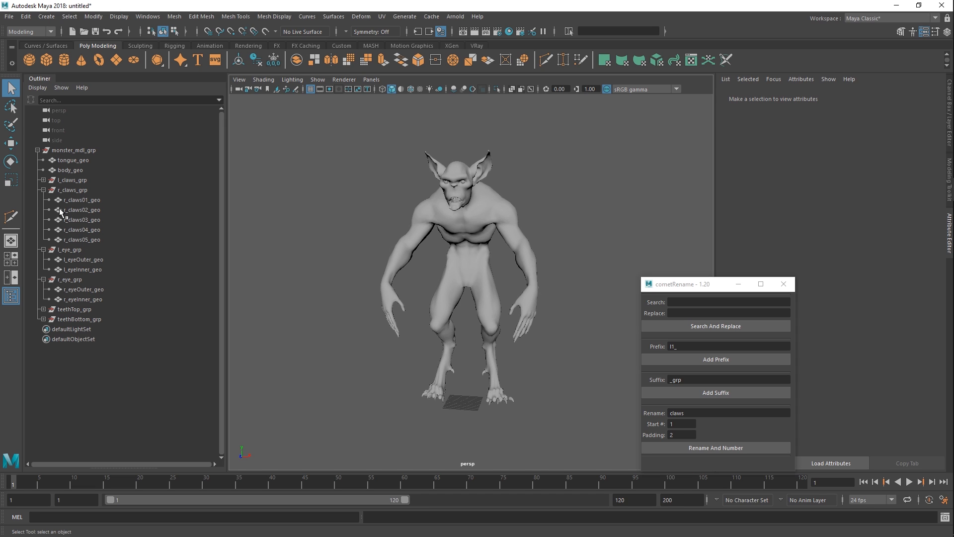
pyautogui.click(37, 149)
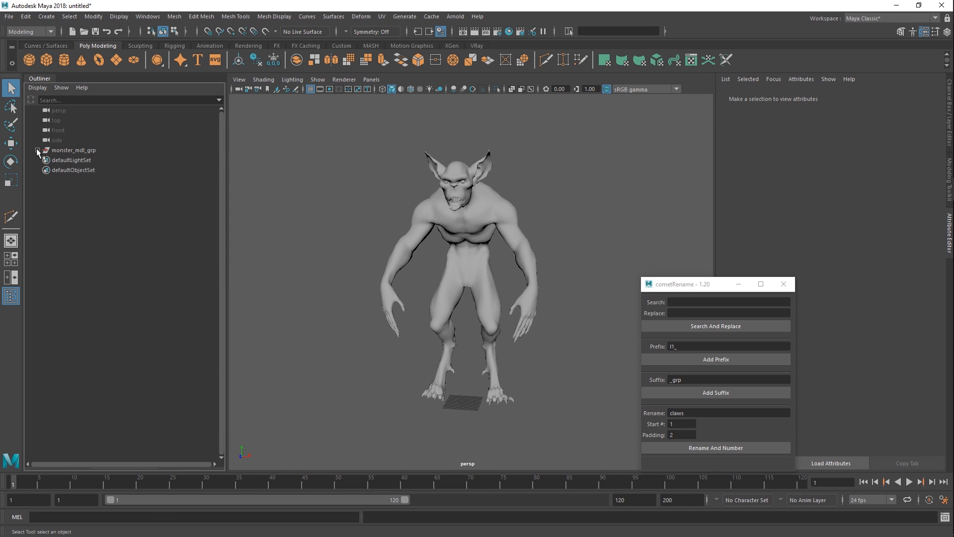
pyautogui.click(37, 150)
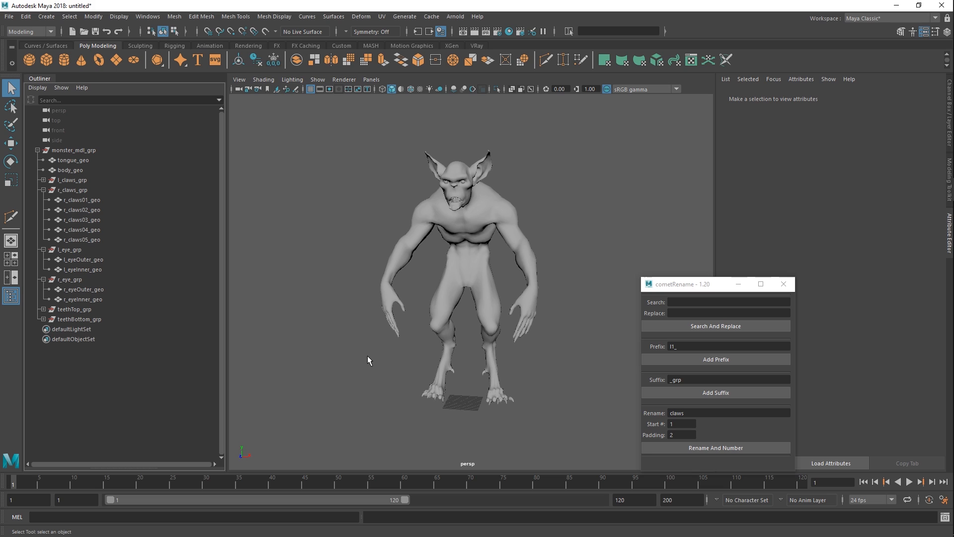